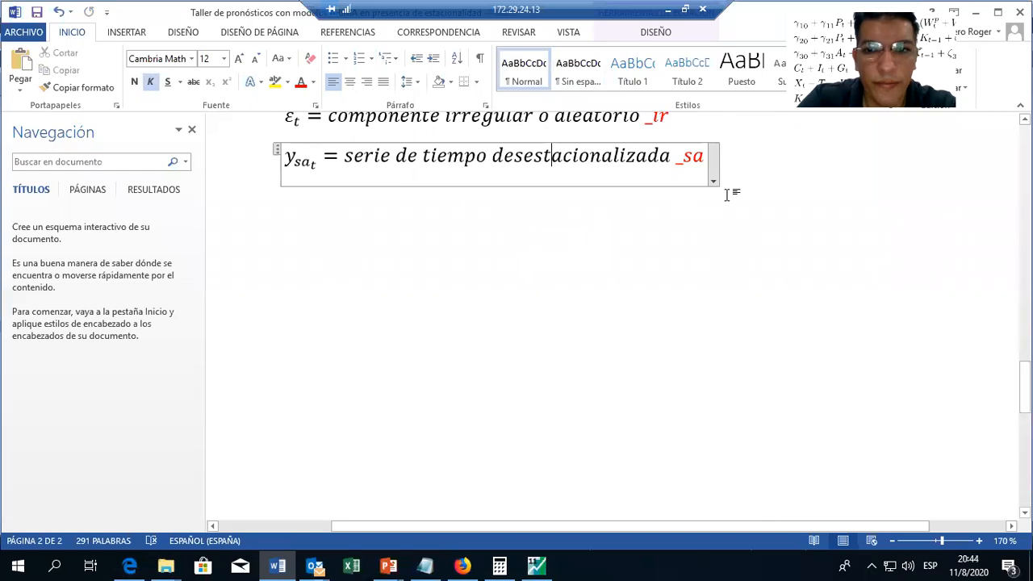
- Add the line "Notación de modelos ARIMA (p,d,q)" below the deseasonalized series equation, leaving a blank line between them
click(738, 180)
key(Return)
key(Return)
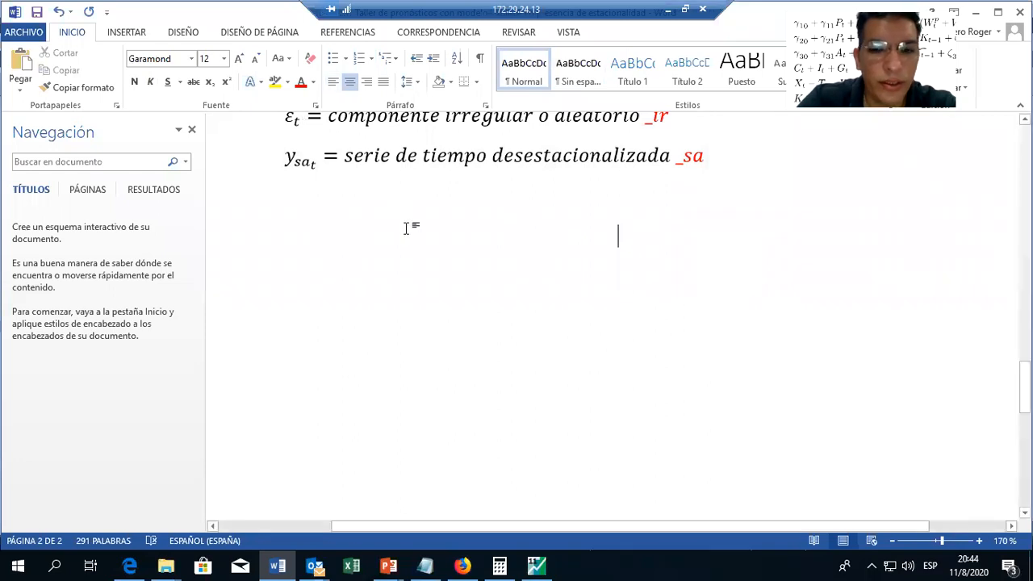
text(Notaci)
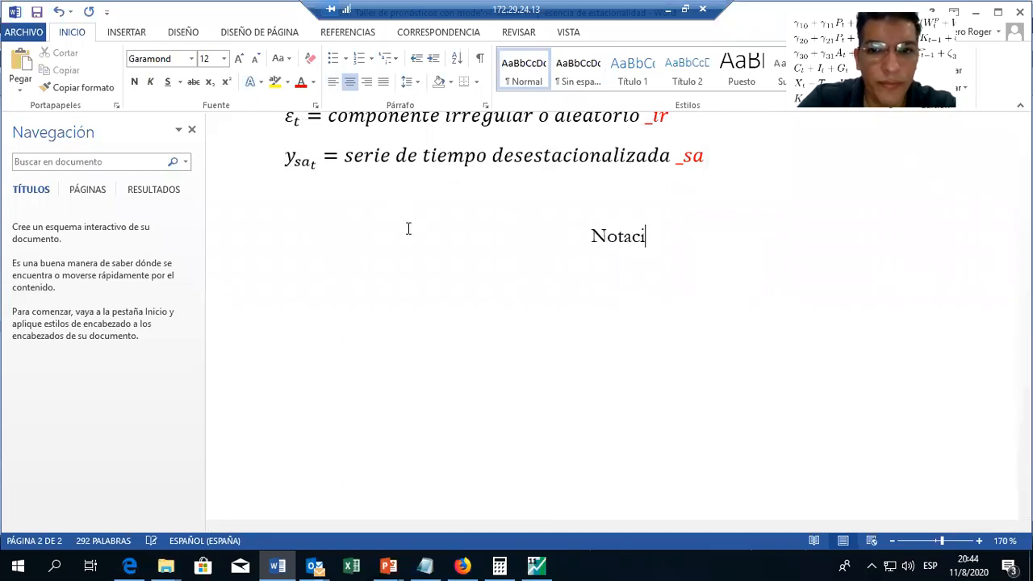
text(ón de modelos )
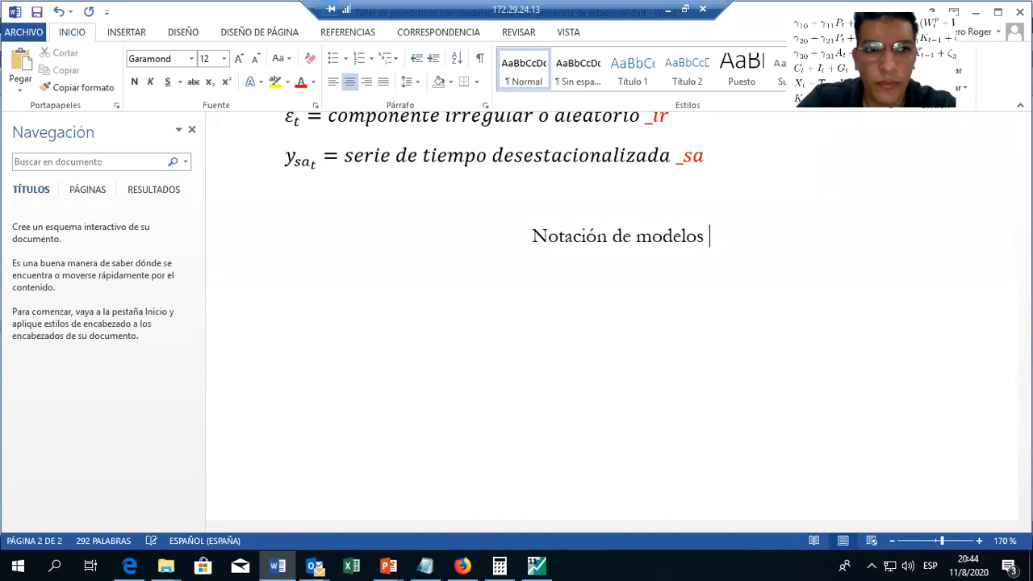
text(ARIMA ()
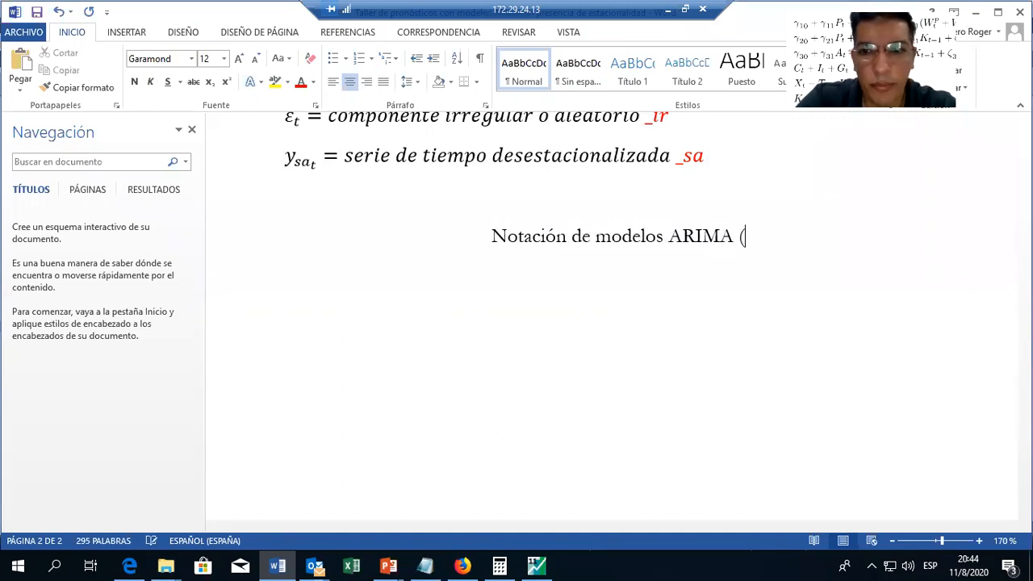
text(p,d)
key(BackSpace)
text(,d)
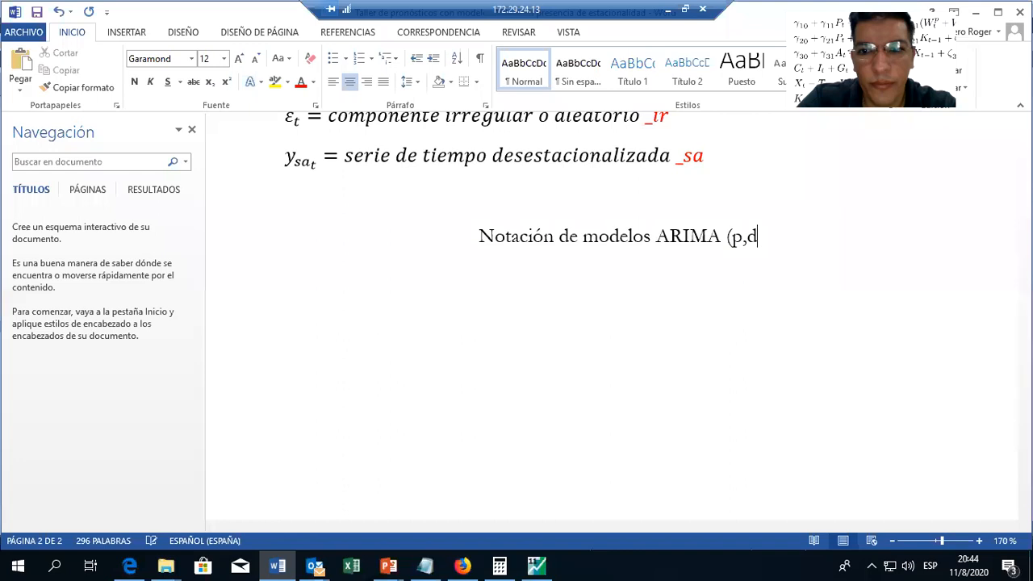
text(, Q)
key(BackSpace)
key(BackSpace)
text(q))
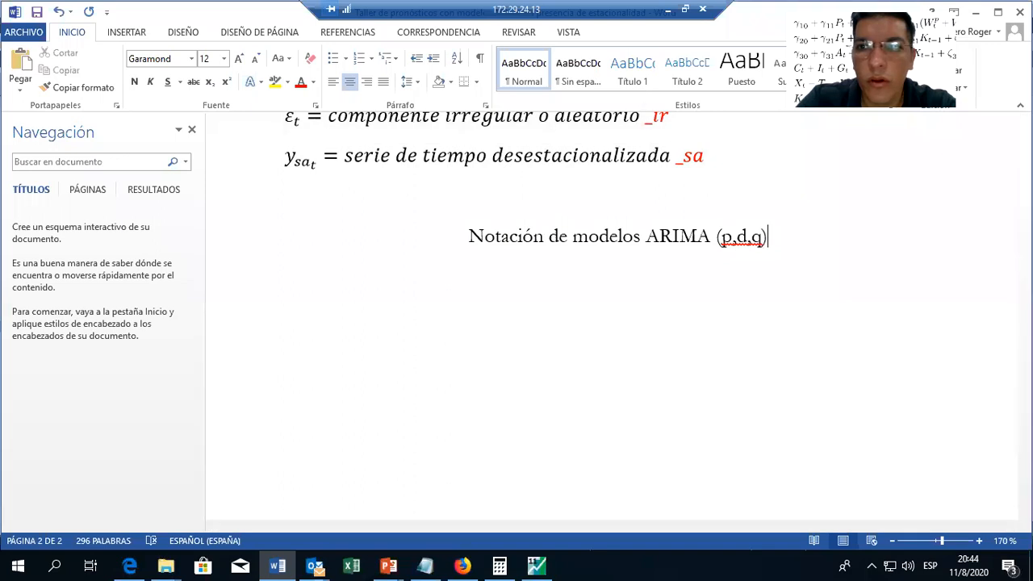
- Left-align the "Notación de modelos ARIMA (p,d,q)" line
drag(805, 5, 878, 18)
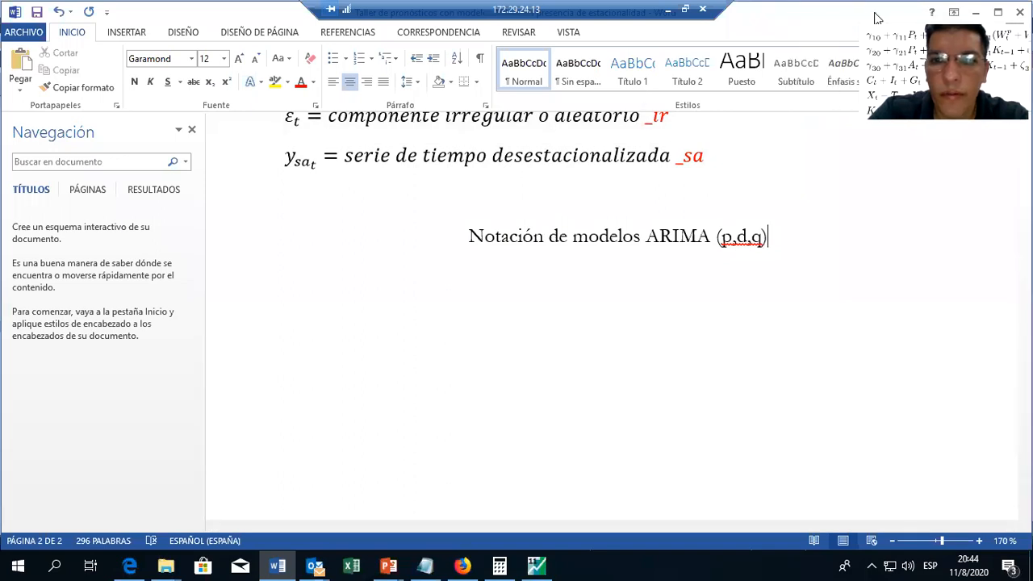
click(469, 238)
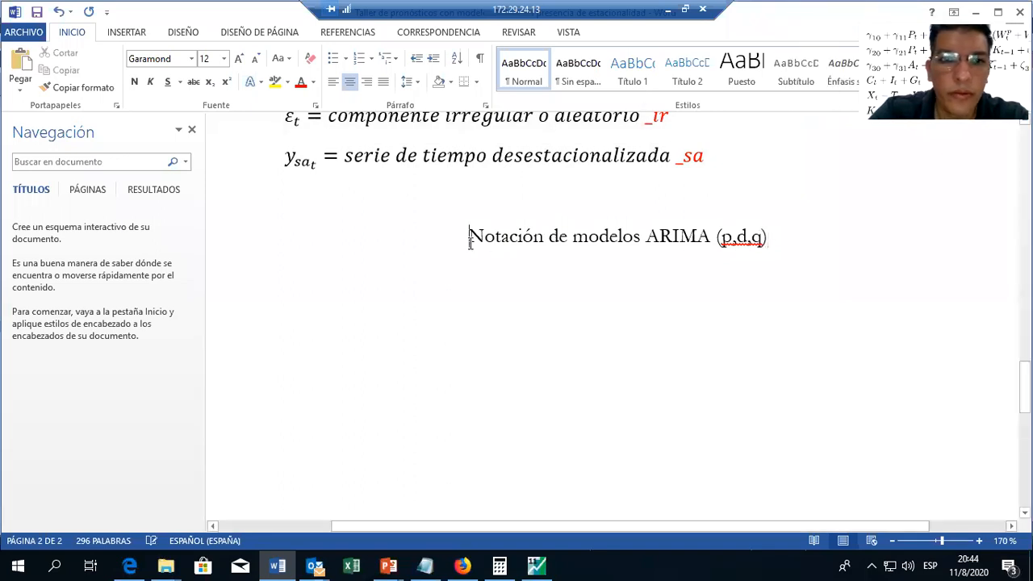
click(332, 82)
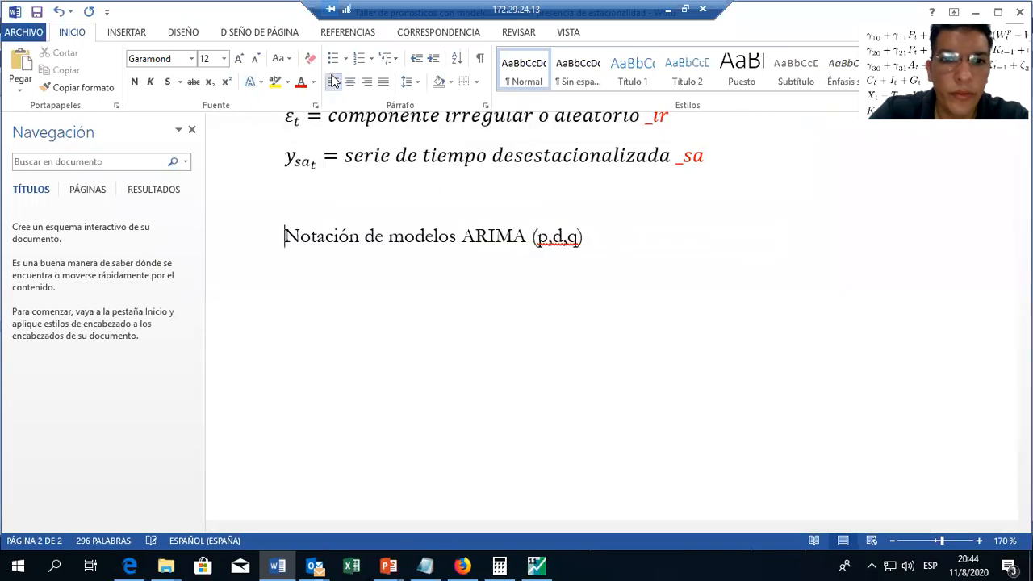
- Add the example line "Ej. ARIMA (1,1,1)" below the ARIMA notation line and start a new paragraph
click(617, 240)
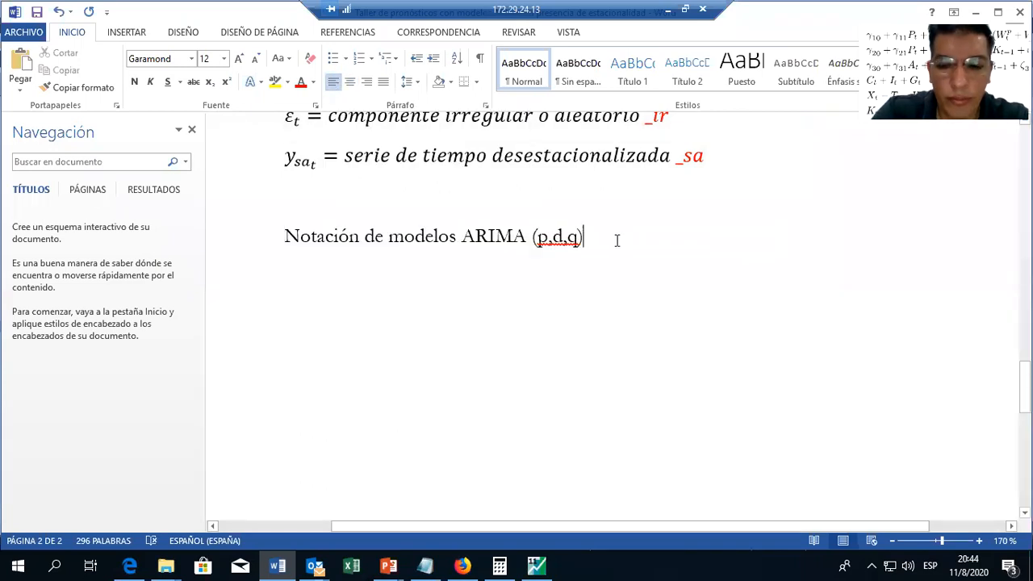
key(Return)
text(Ej. ()
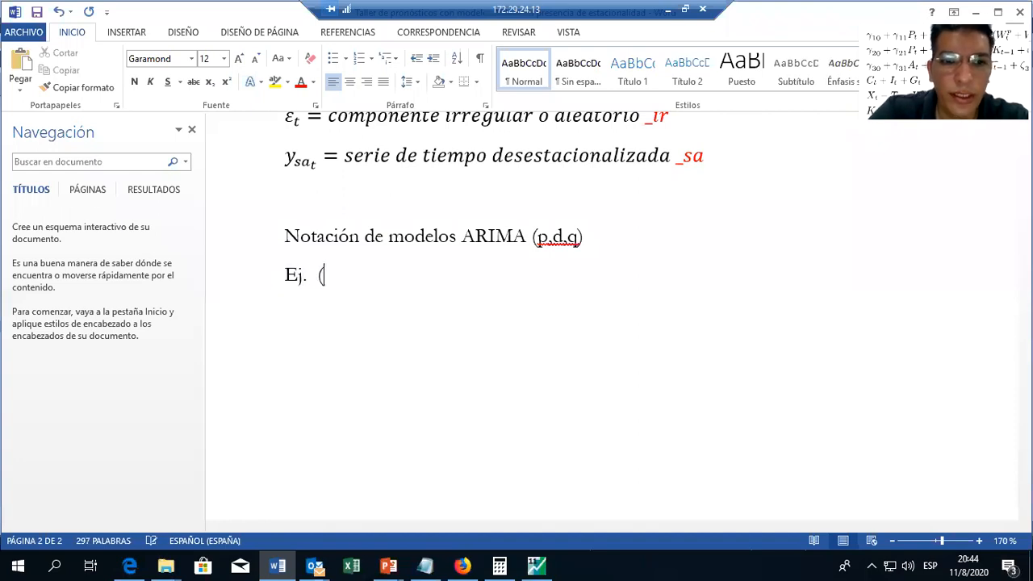
key(BackSpace)
text(ARI)
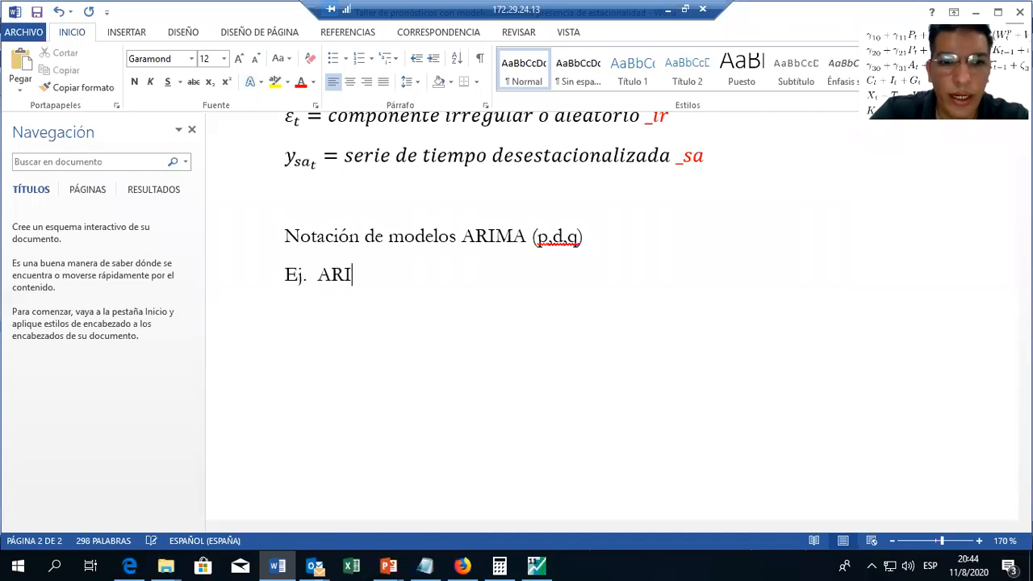
text(MA (1)
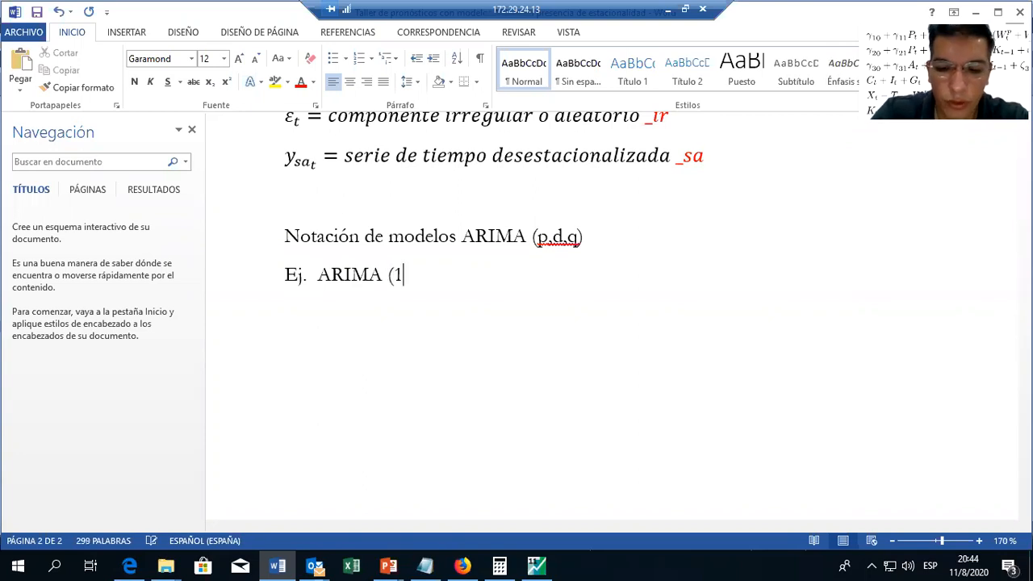
text(,1,1)
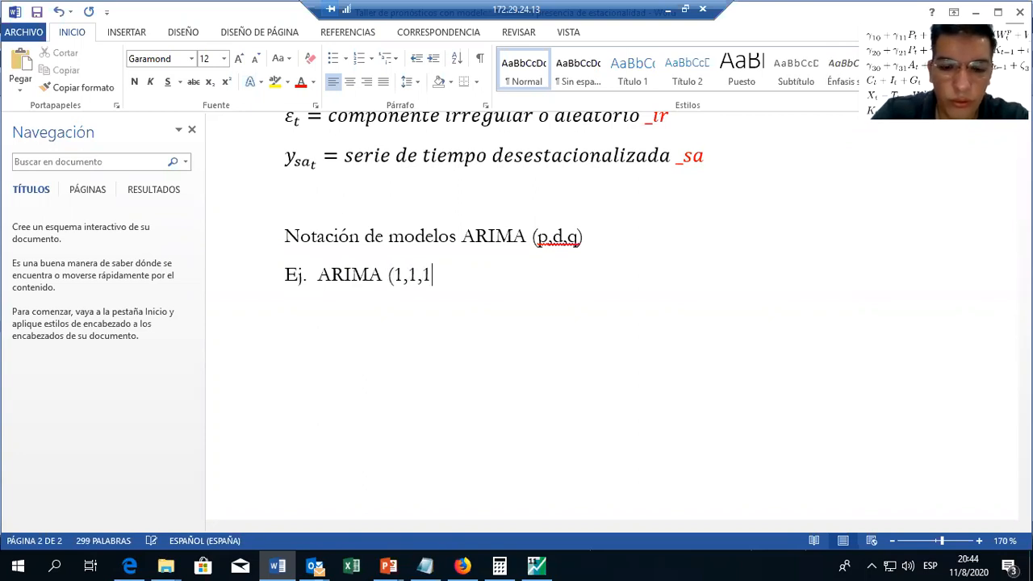
text())
key(Return)
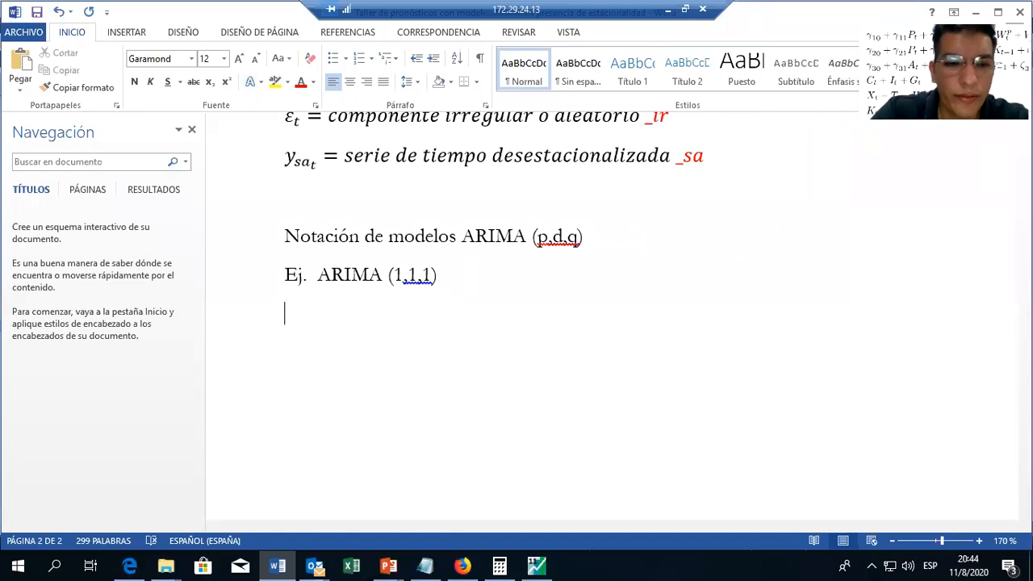
- Insert an equation under the ARIMA (1,1,1) example containing y with the subscript t
click(127, 32)
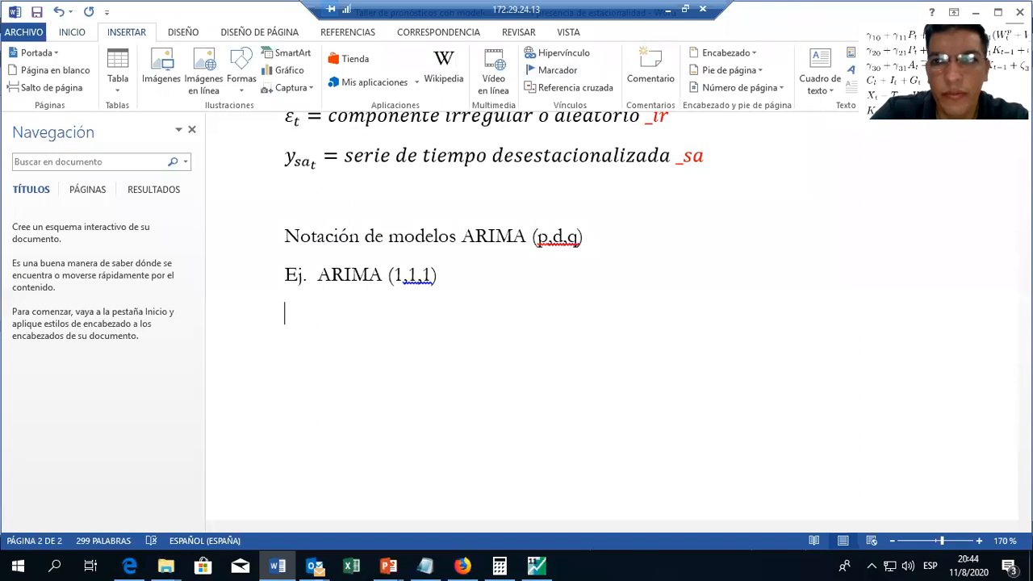
click(921, 55)
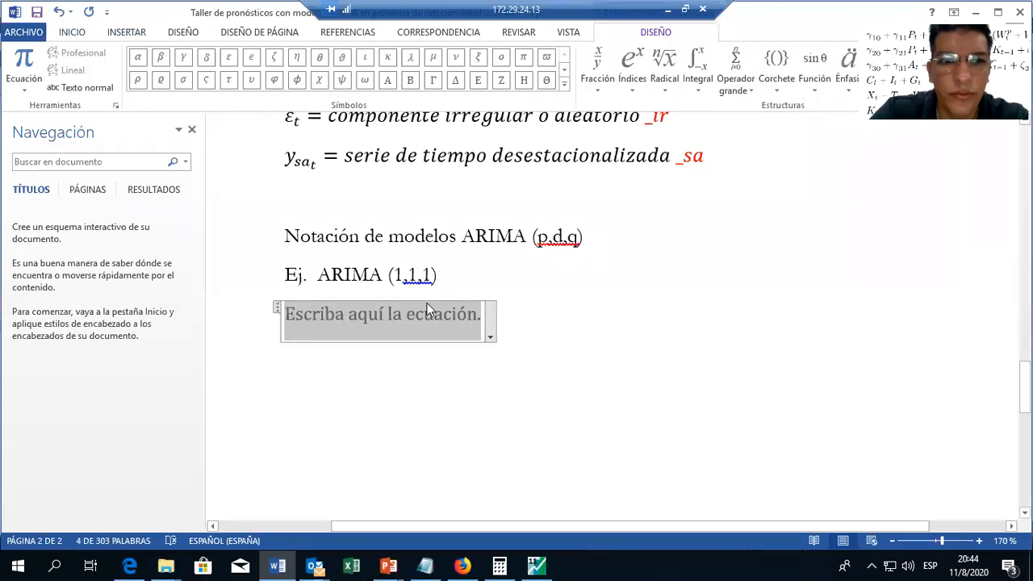
click(631, 66)
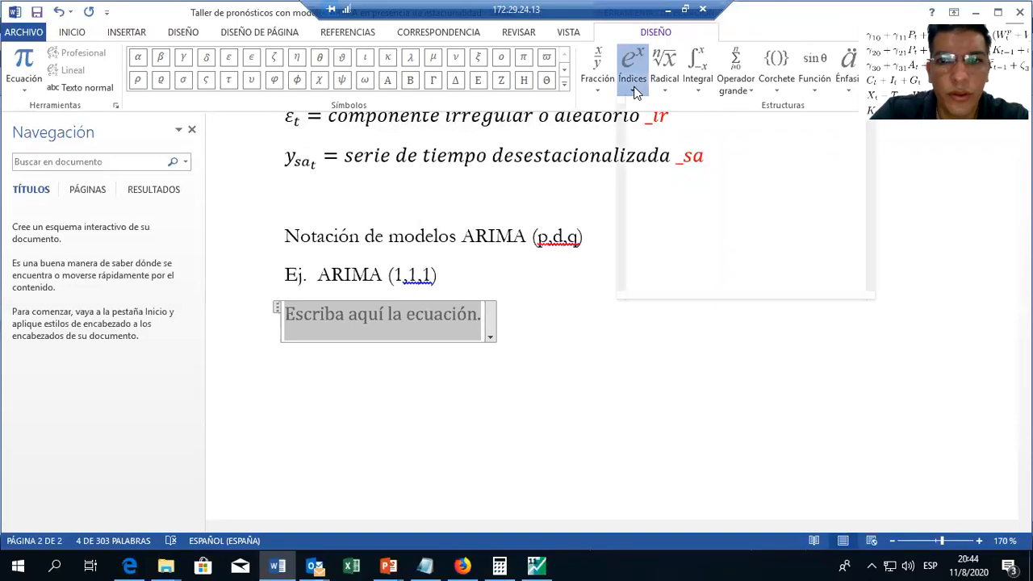
click(709, 147)
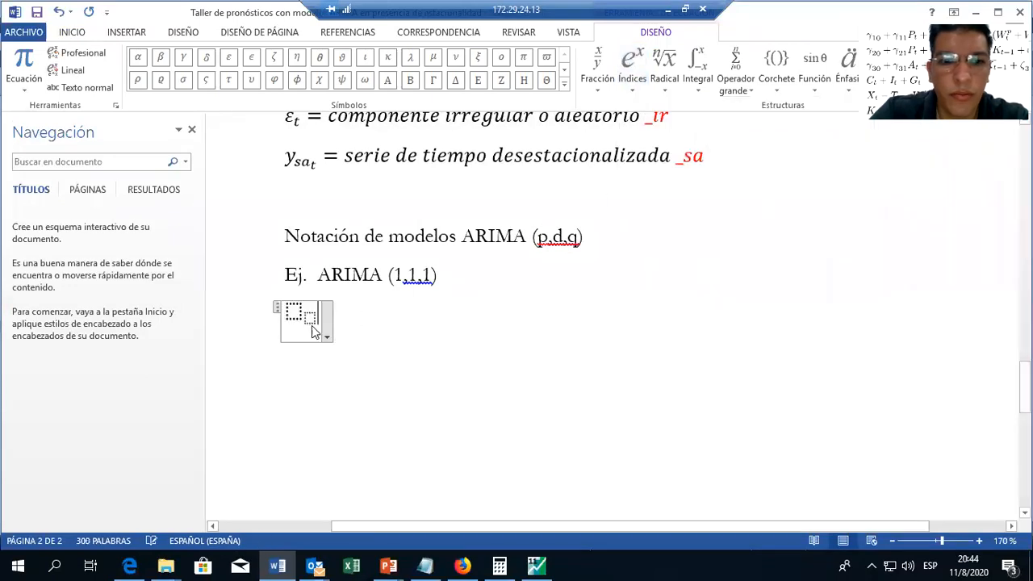
text(y)
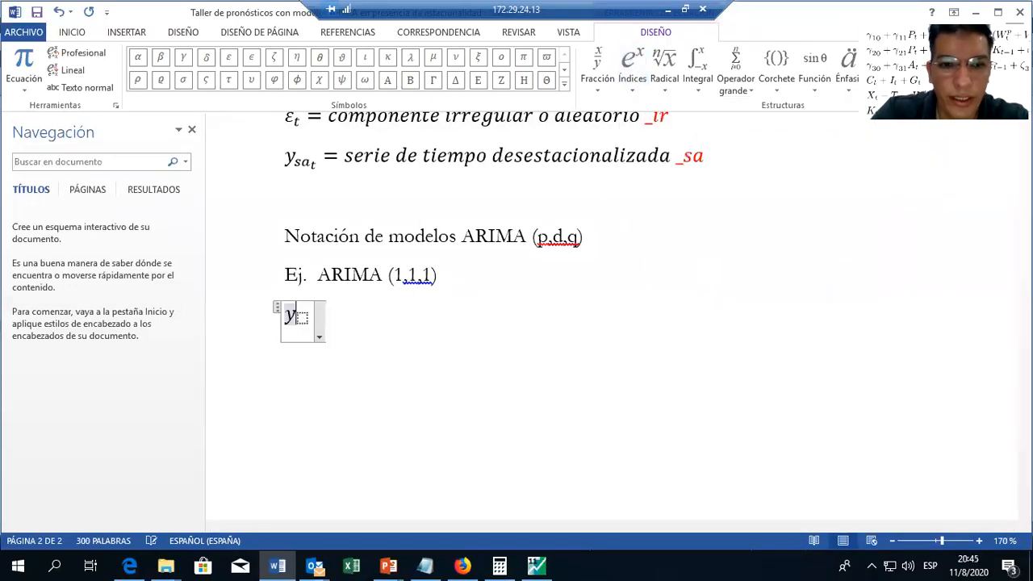
key(Right)
text(t)
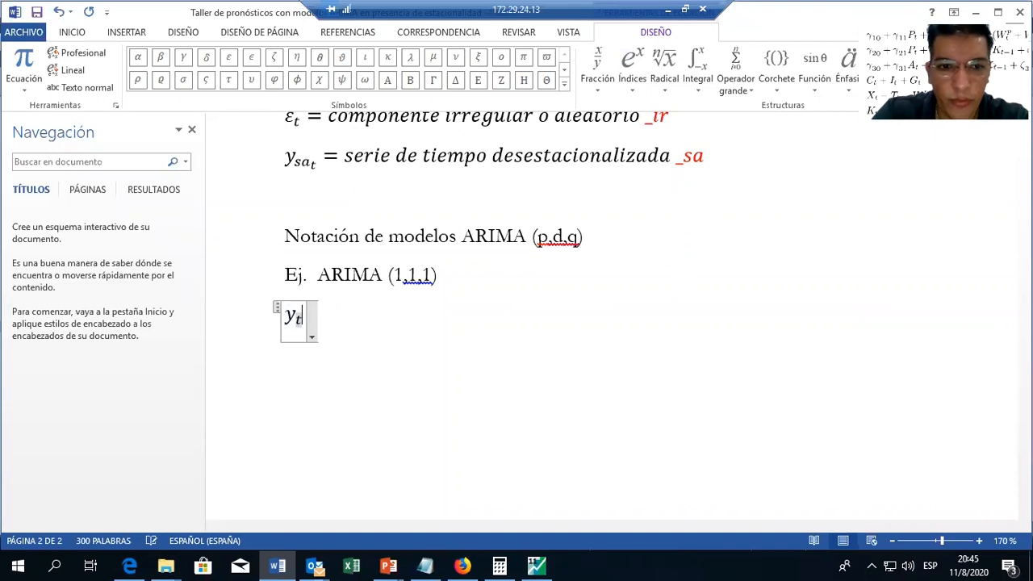
- Switch the equation symbol set to Matemáticas básicas
click(563, 84)
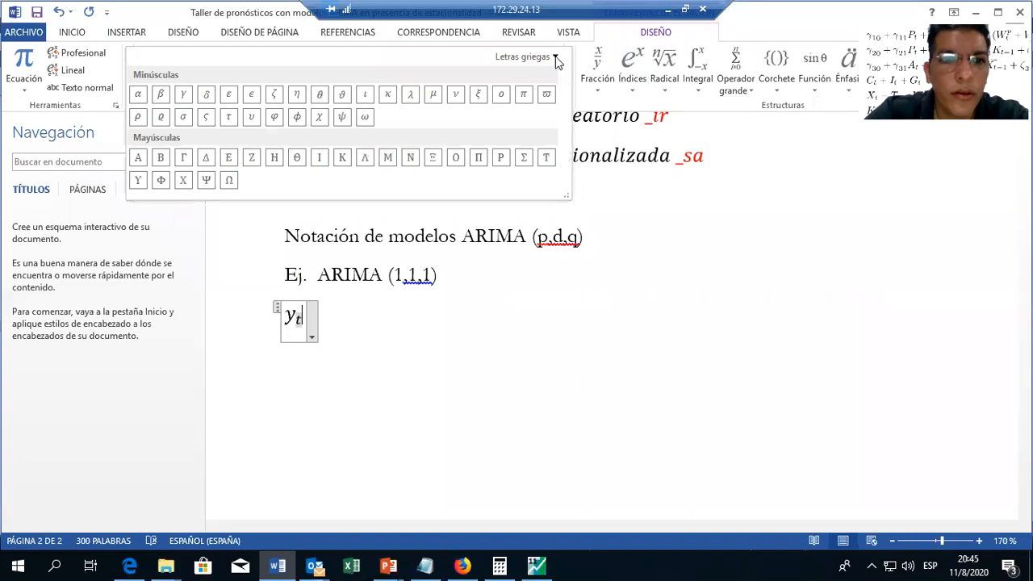
click(555, 59)
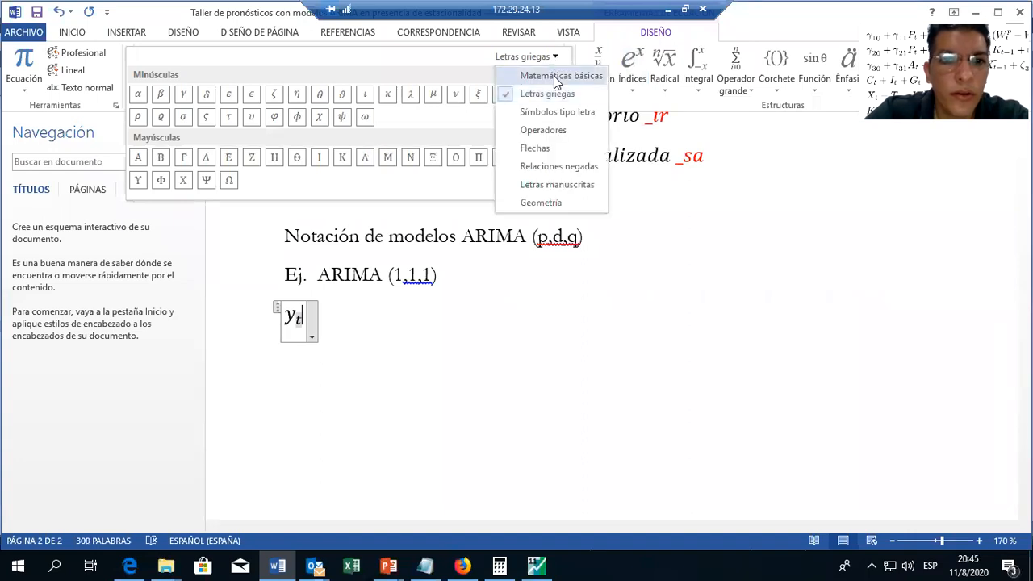
click(553, 75)
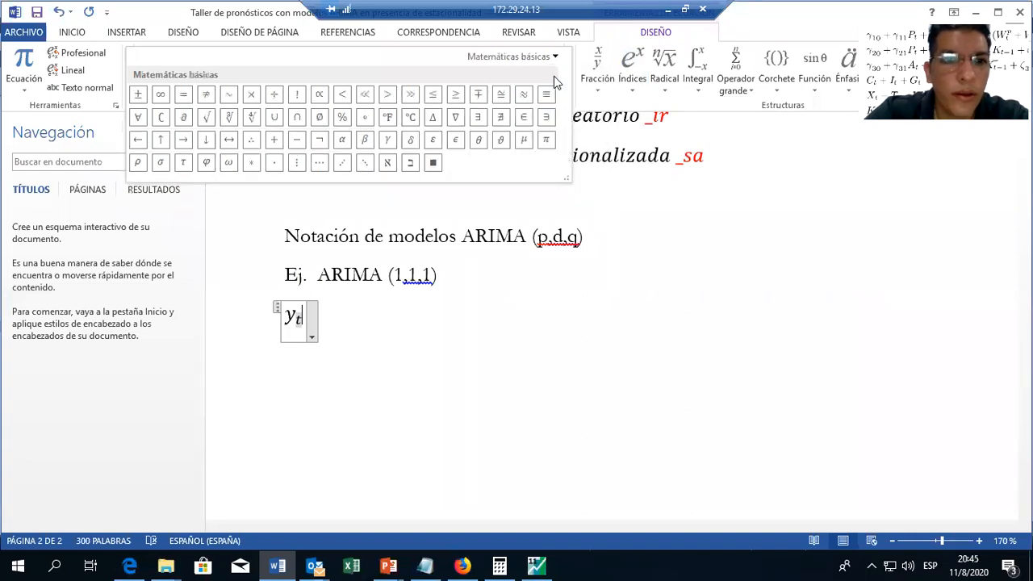
click(228, 94)
text(1)
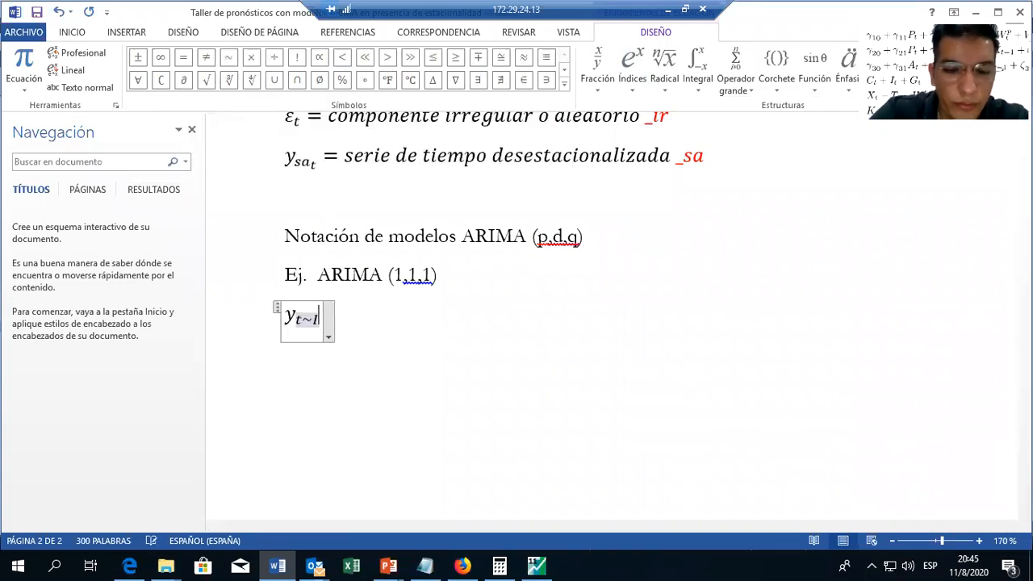
text((1))
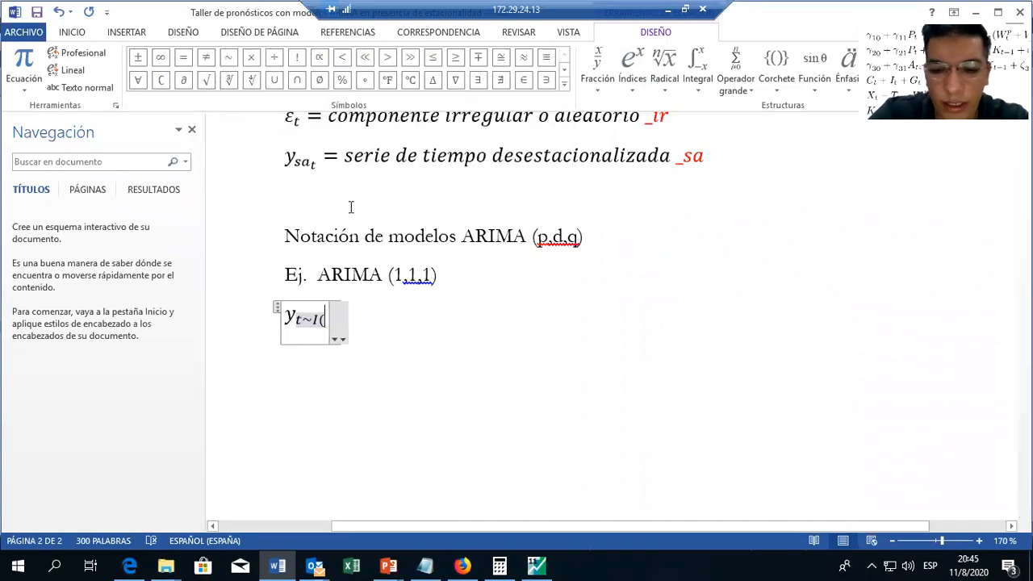
key(BackSpace)
key(BackSpace)
key(BackSpace)
key(BackSpace)
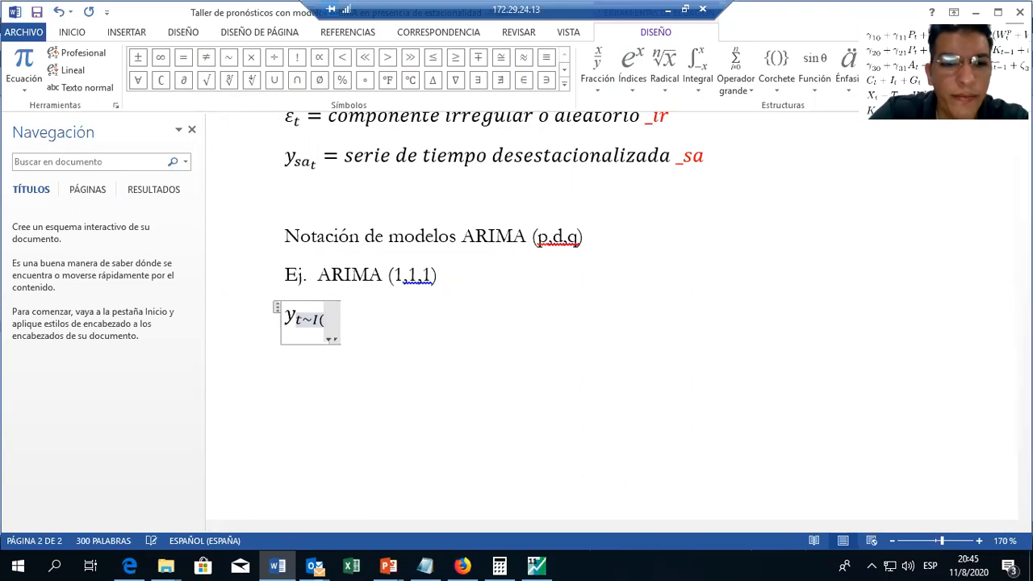
key(BackSpace)
- Continue the equation outside the subscript with "~I(1);" so that it reads y_t~I(1);
key(Right)
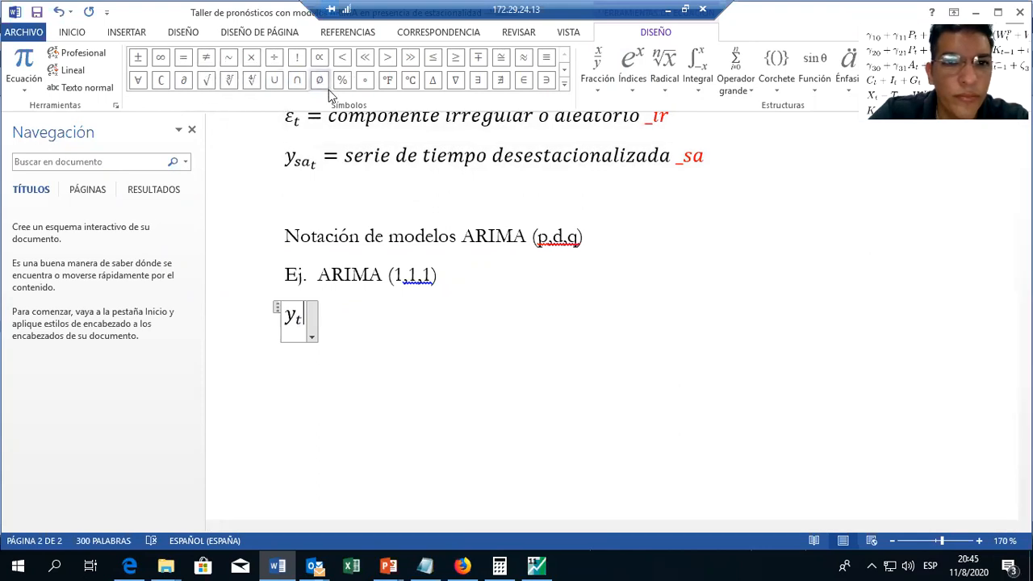
click(228, 61)
text(I(1))
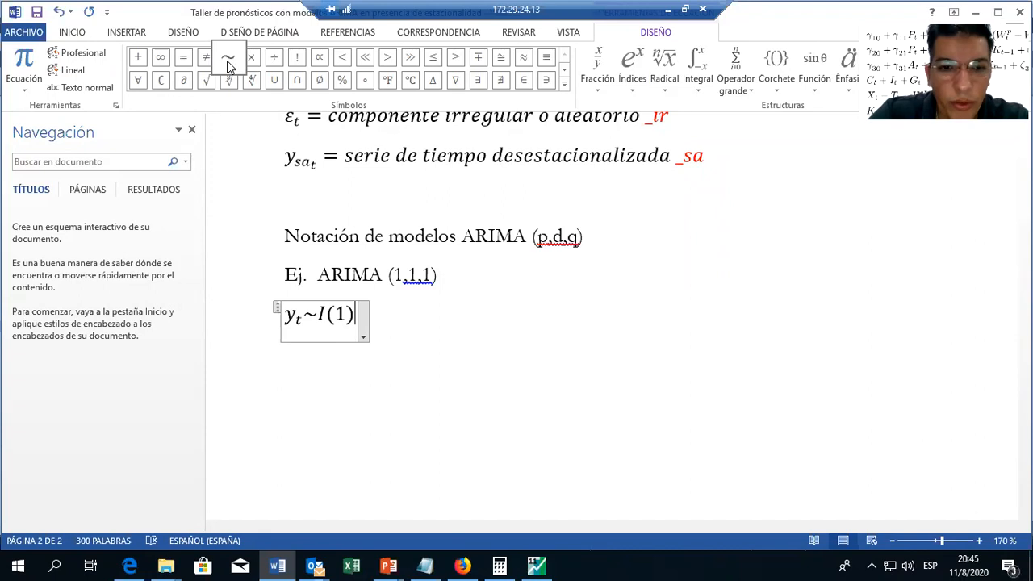
text(;)
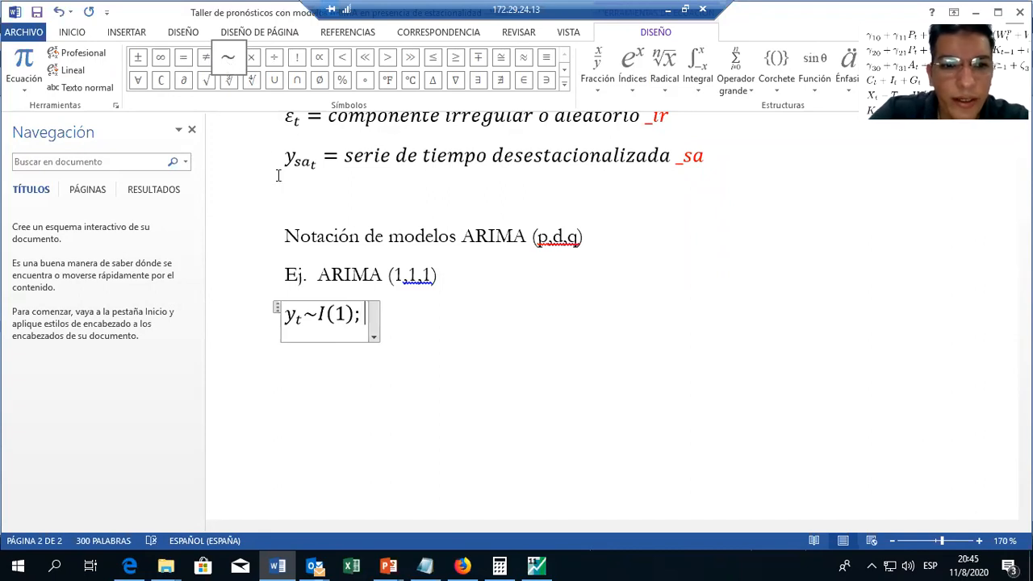
- Append a copy of y_t after "y_t~I(1);" in the equation and follow it with "=f("
click(304, 320)
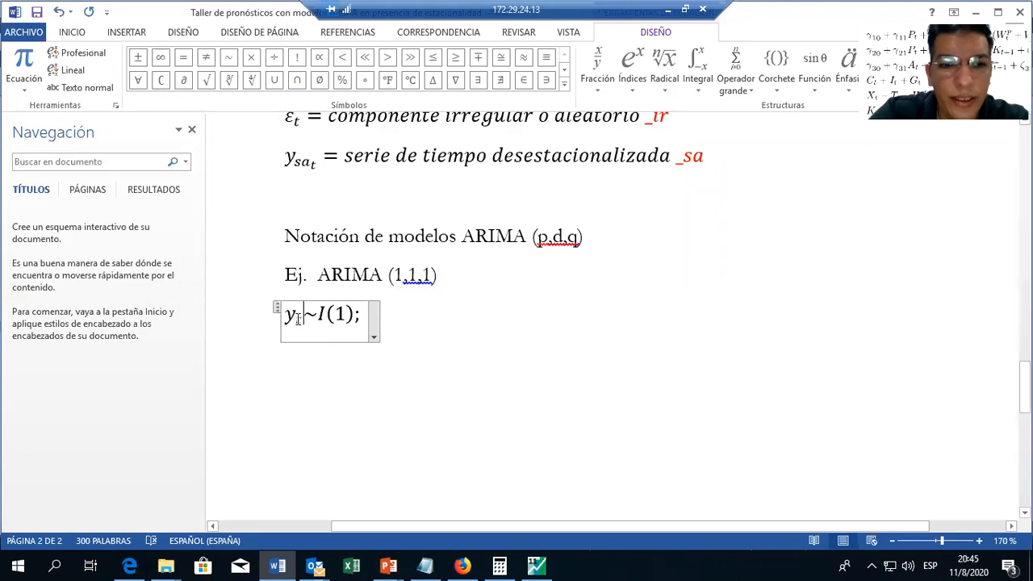
double_click(292, 316)
key(ctrl+c)
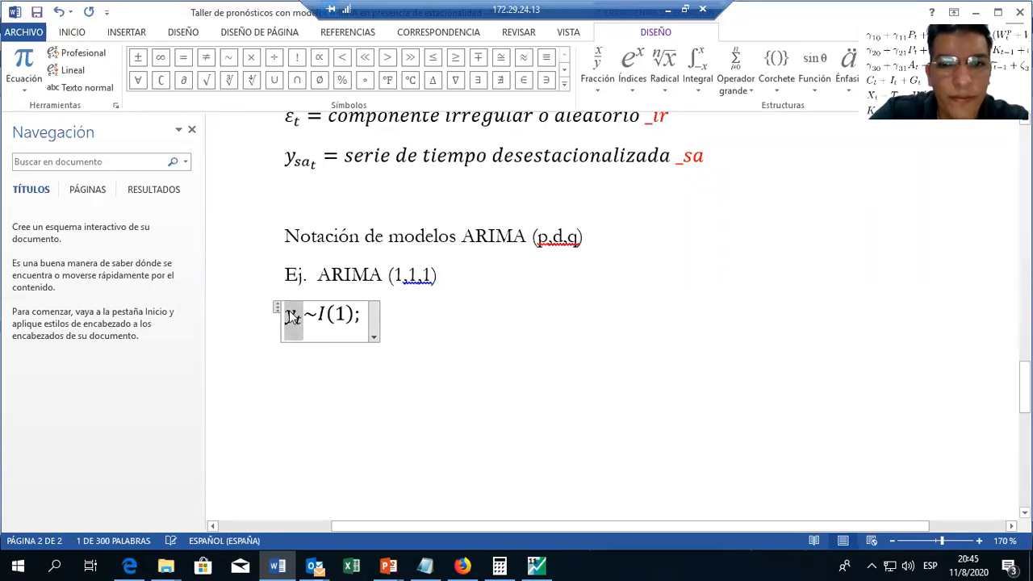
click(368, 319)
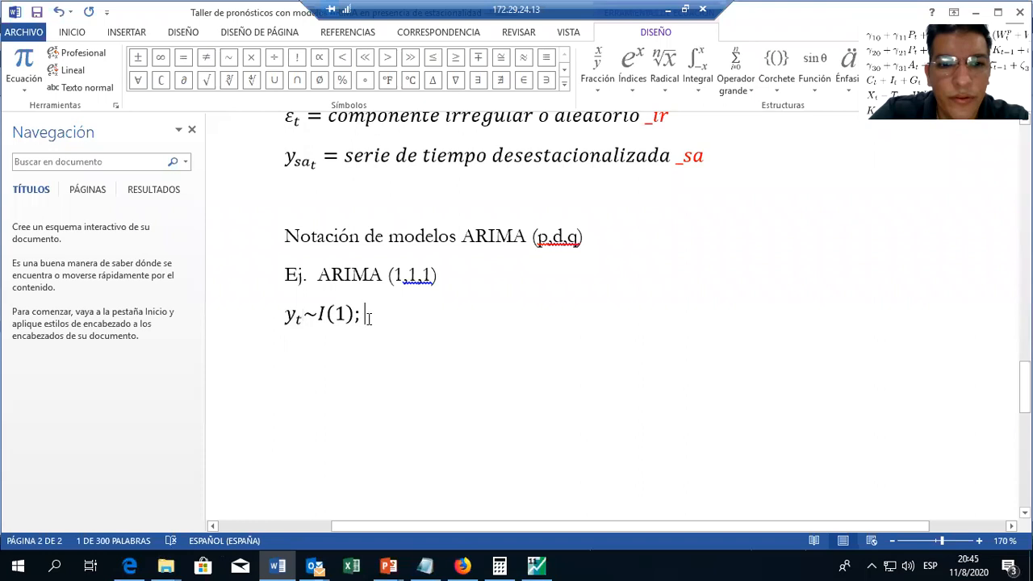
key(ctrl+v)
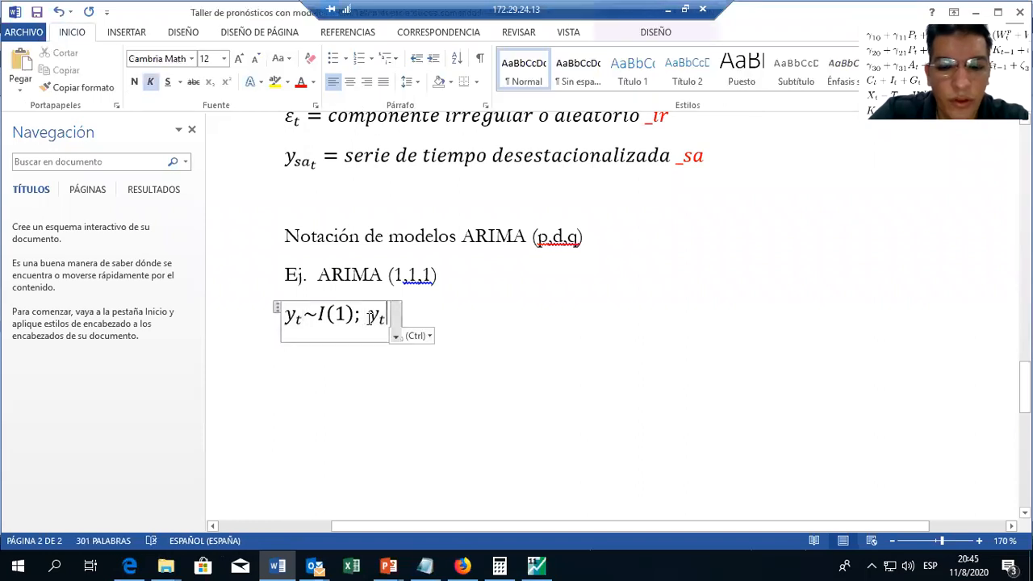
text(=f()
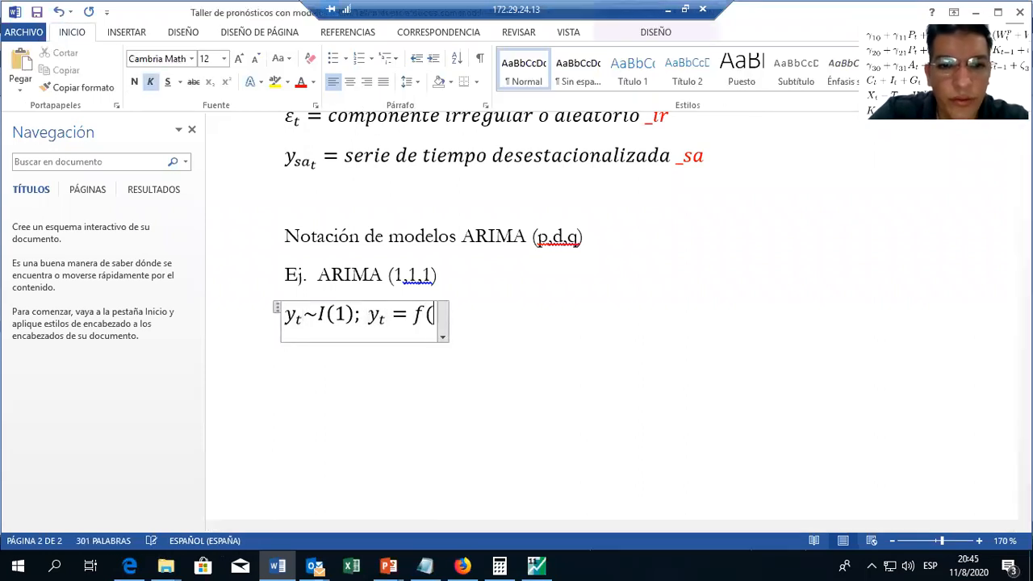
- Paste another copy of y_t after "f(", extend its subscript to t-1, and follow it with a comma
double_click(378, 316)
key(ctrl+c)
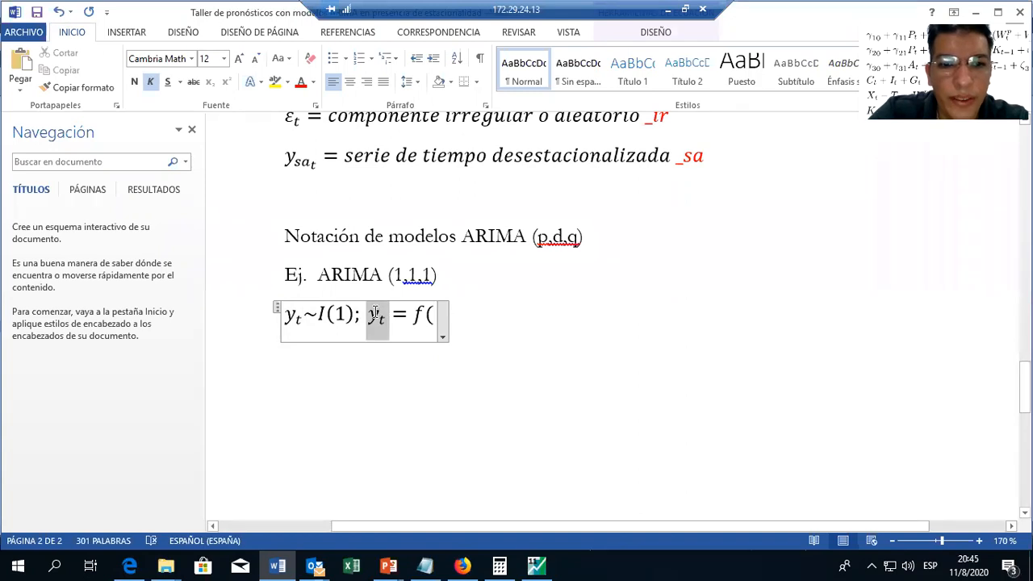
click(434, 313)
key(ctrl+v)
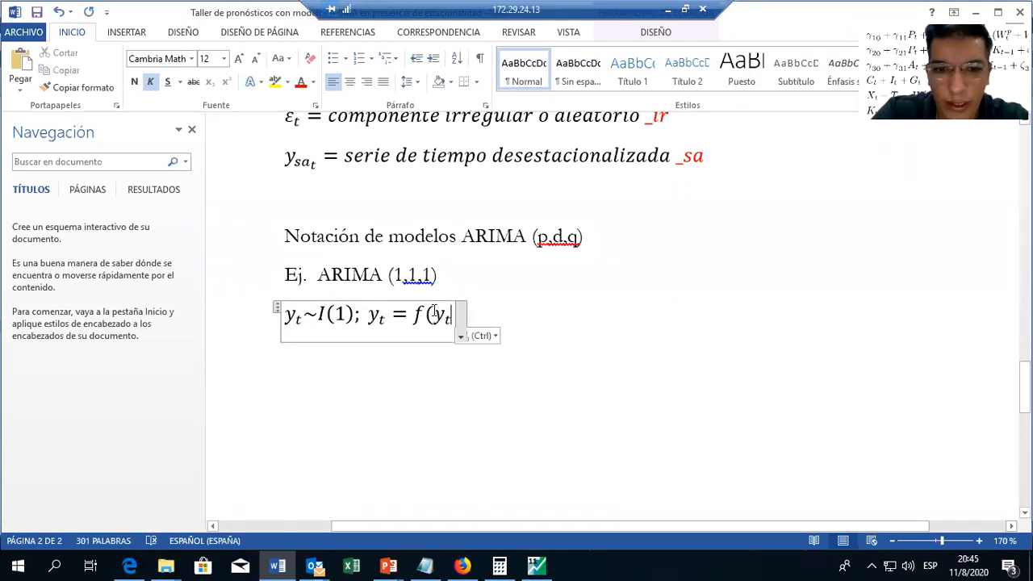
key(Left)
text(-1)
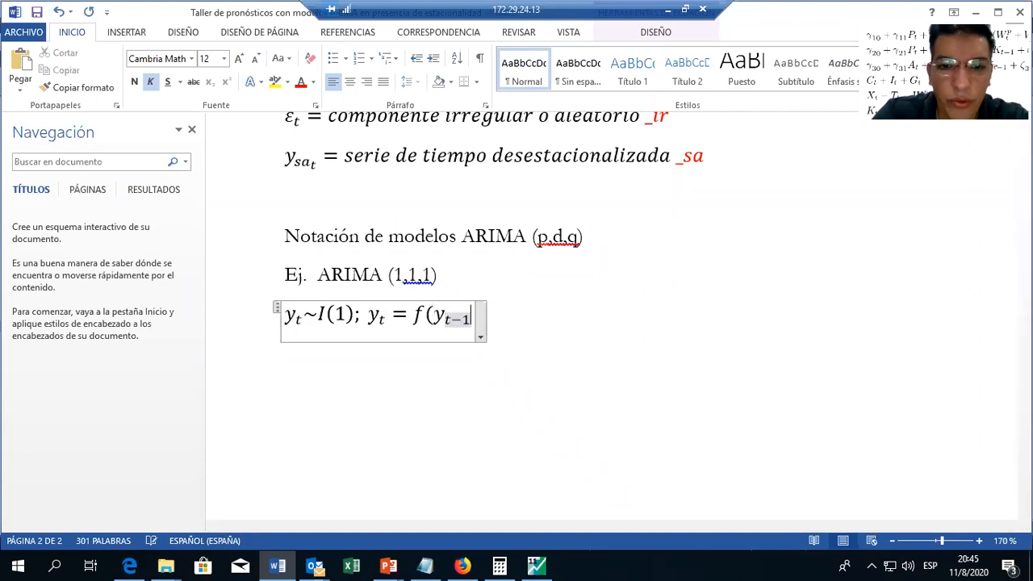
key(Right)
text(,)
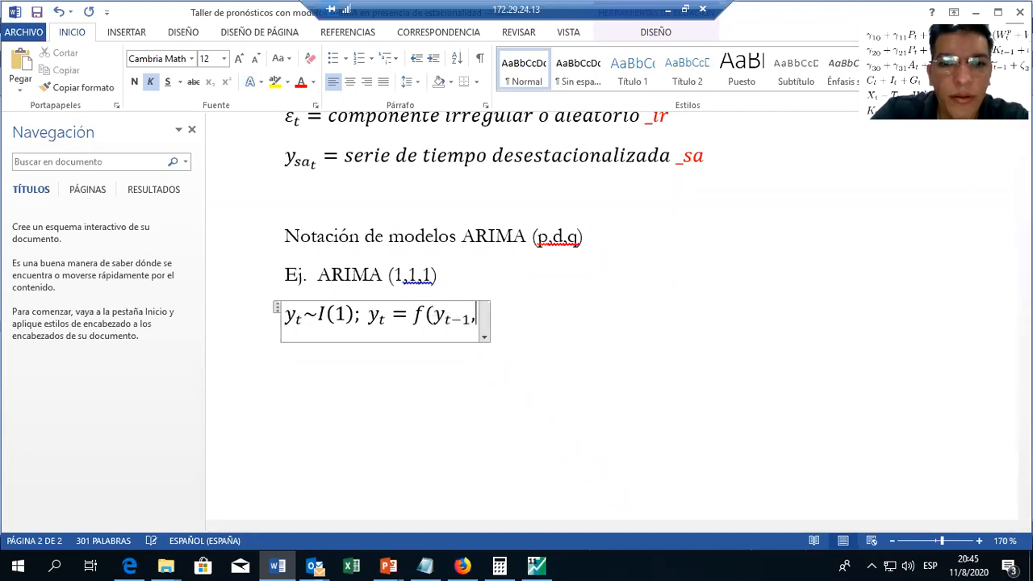
key(BackSpace)
key(BackSpace)
key(BackSpace)
key(Page_Down)
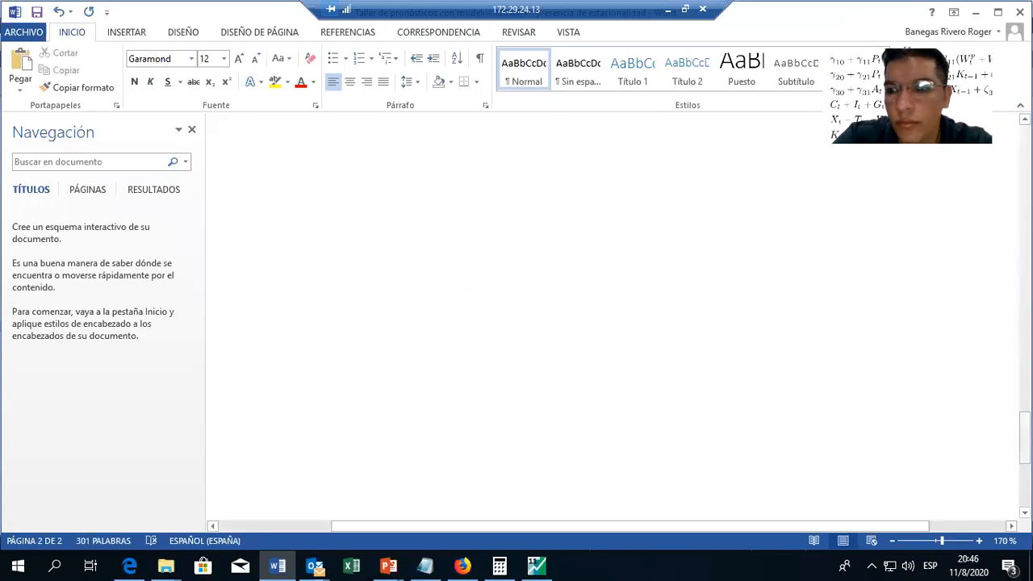
mouse_move(1024, 439)
mouse_down()
mouse_move(1024, 278)
mouse_move(1024, 424)
mouse_up()
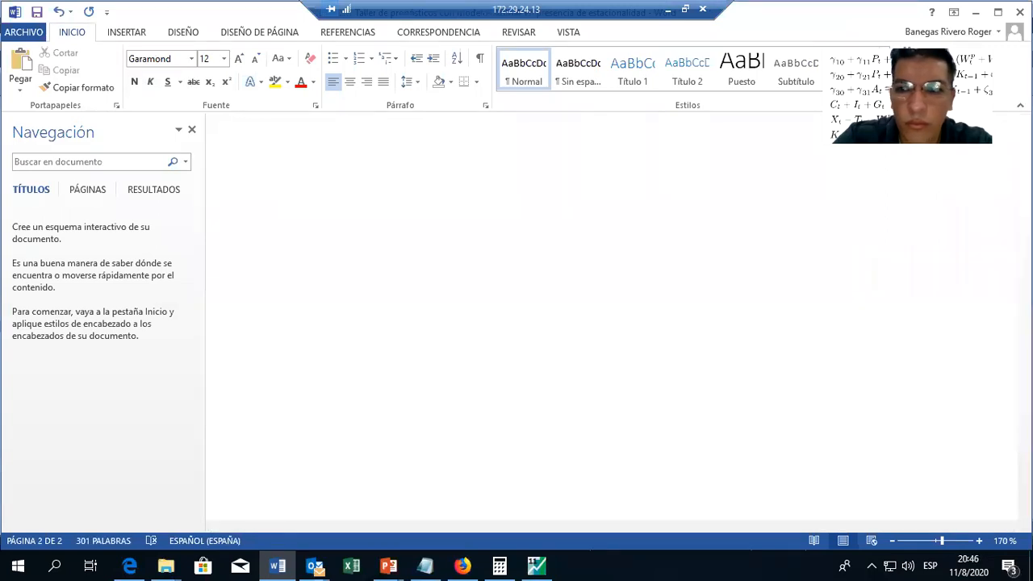
click(894, 541)
click(893, 541)
click(893, 541)
click(893, 541)
click(893, 541)
click(893, 540)
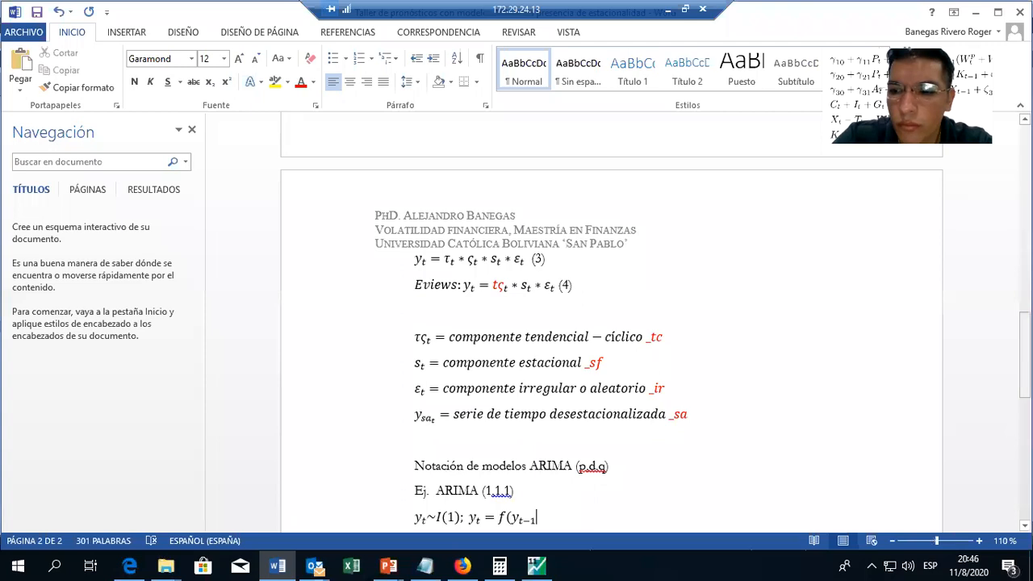
click(977, 541)
click(978, 541)
click(978, 541)
click(978, 541)
click(978, 541)
click(977, 540)
drag(1024, 357, 1024, 382)
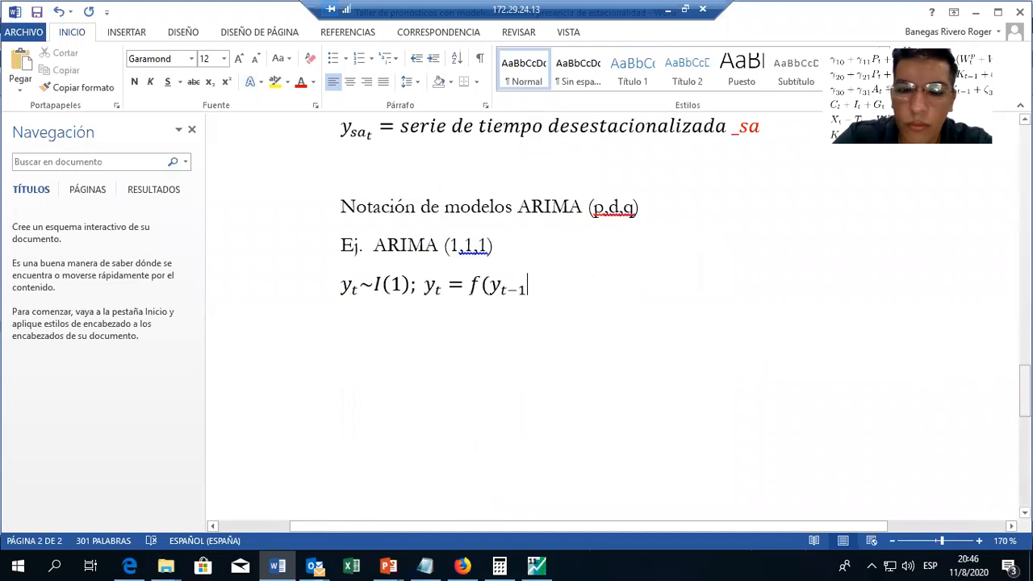
text(,)
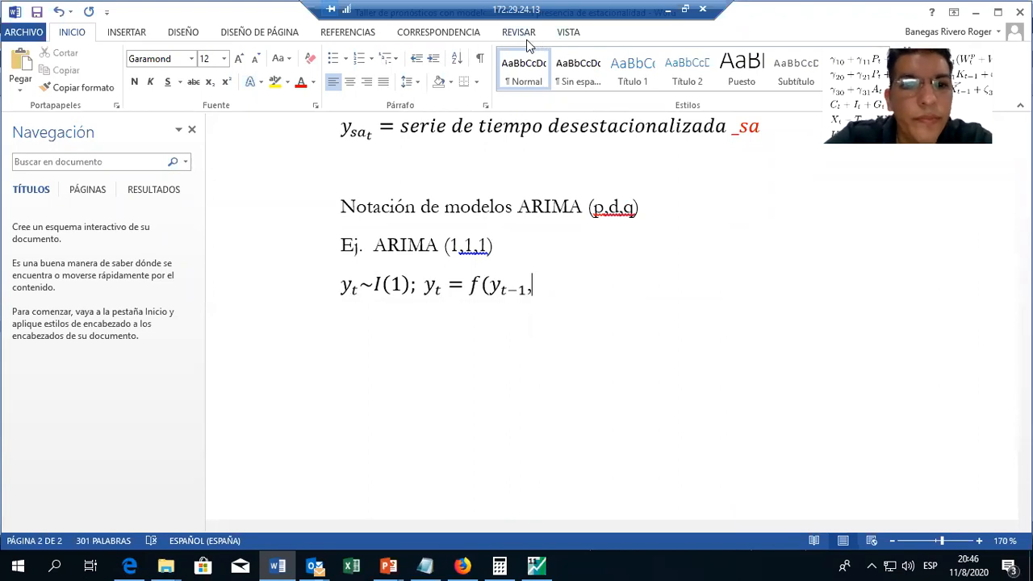
- Insert an empty subscript structure between y_t-1 and the comma in the equation, and add the closing parenthesis after it
click(141, 34)
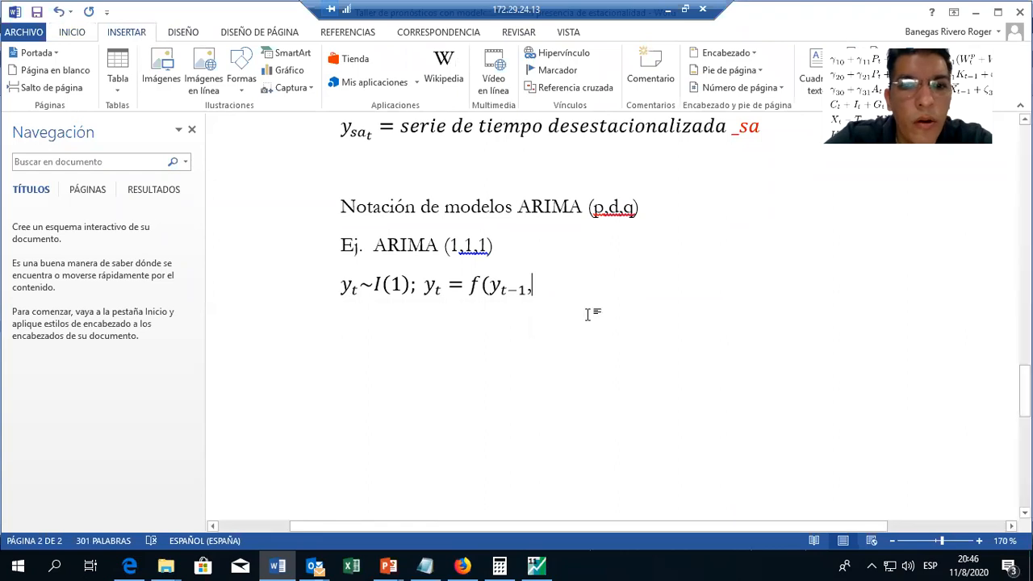
click(520, 292)
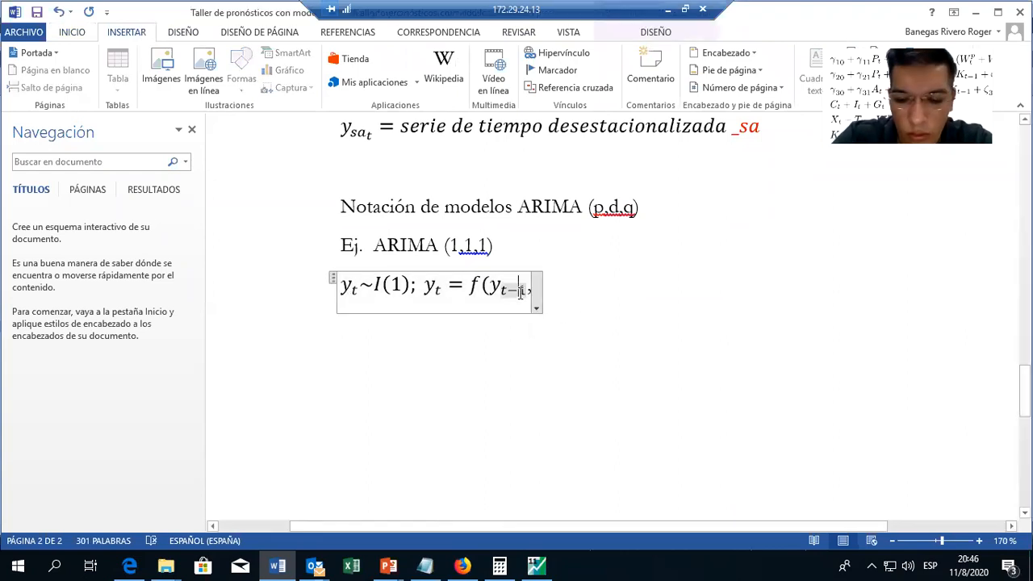
key(Right)
key(Right)
key(Right)
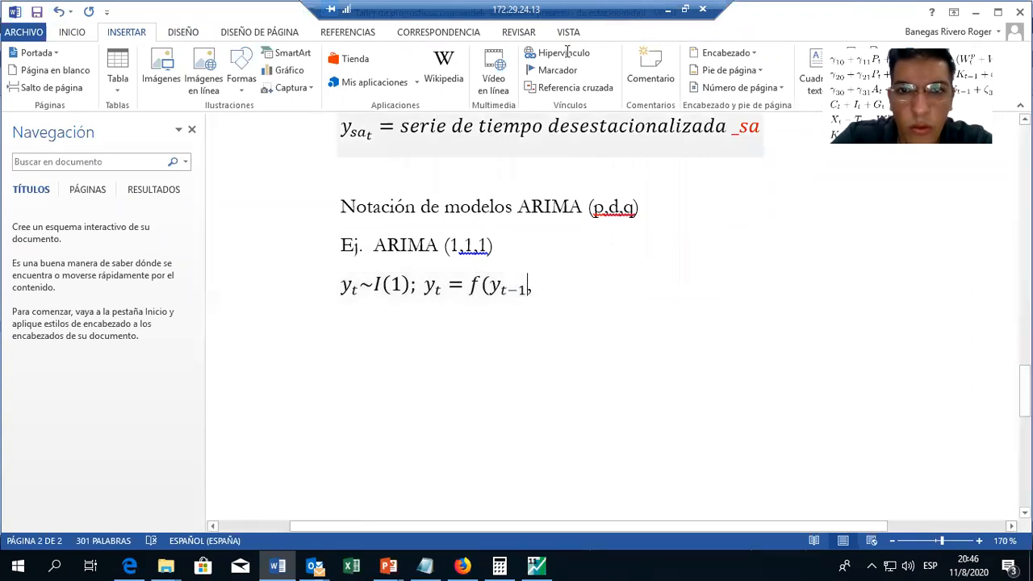
key(Left)
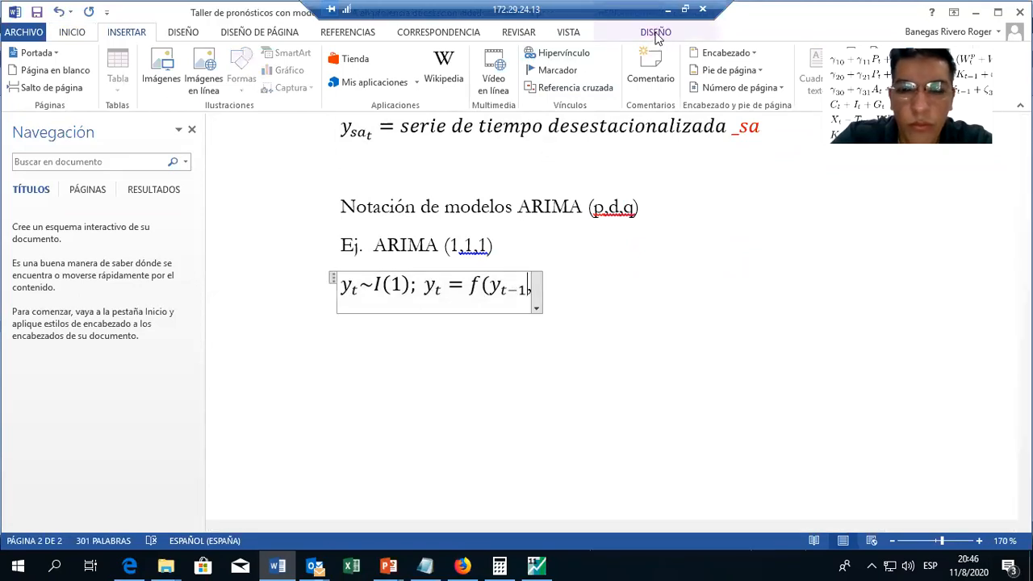
click(655, 36)
click(632, 85)
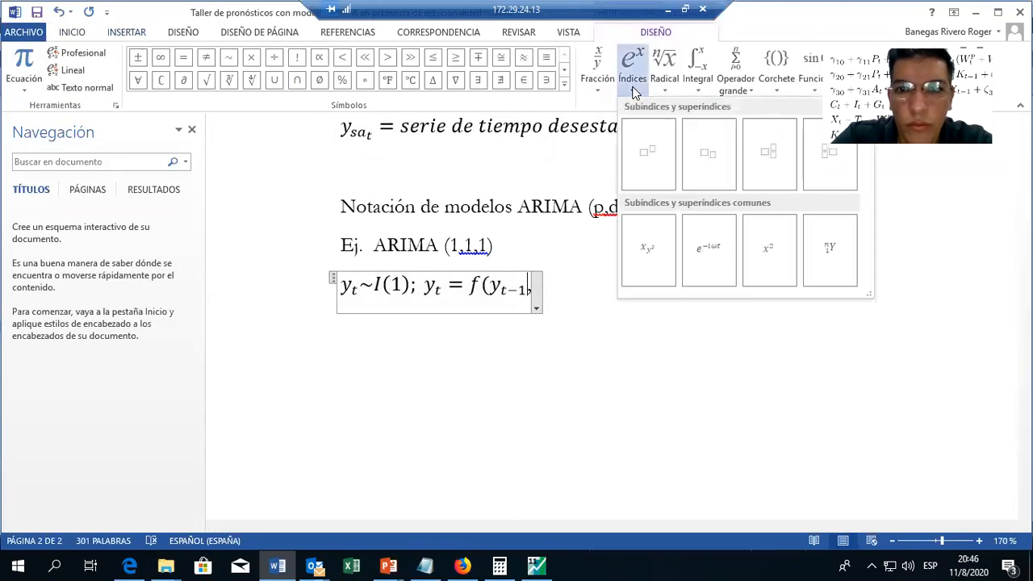
click(707, 152)
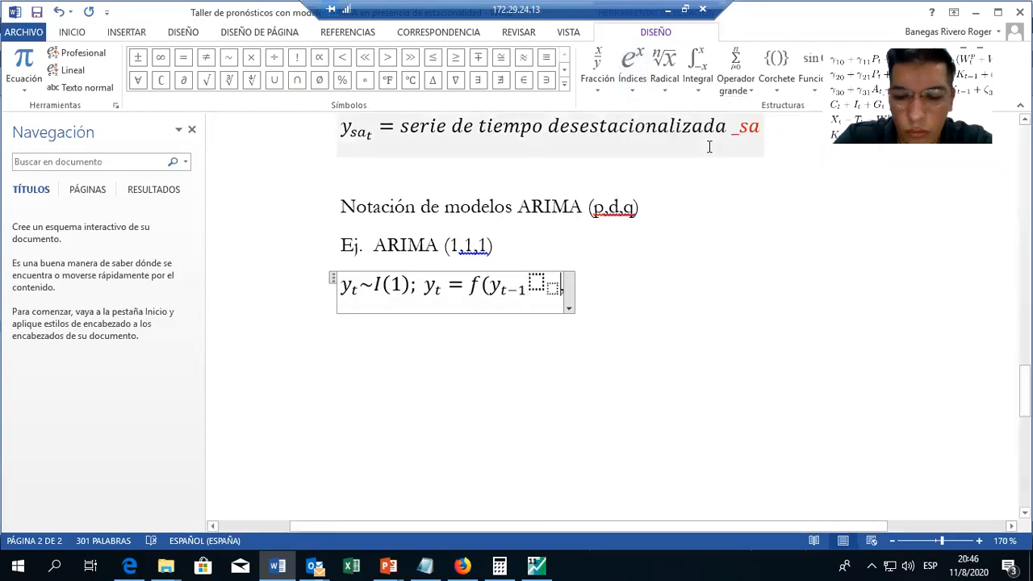
text(),)
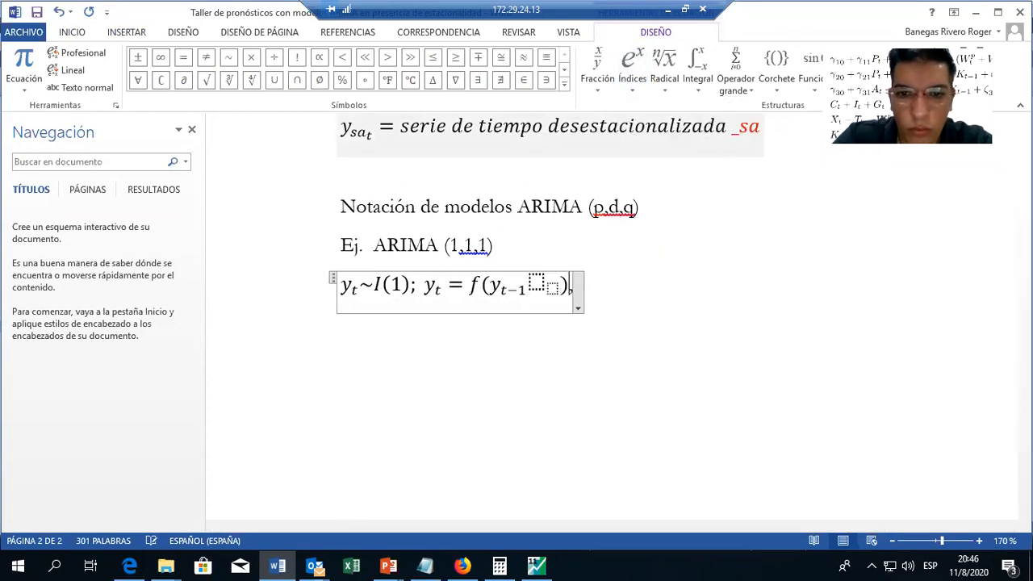
- Add a comma after the t-1 subscript and fill the empty structure with ε and the subscript t-1
double_click(528, 288)
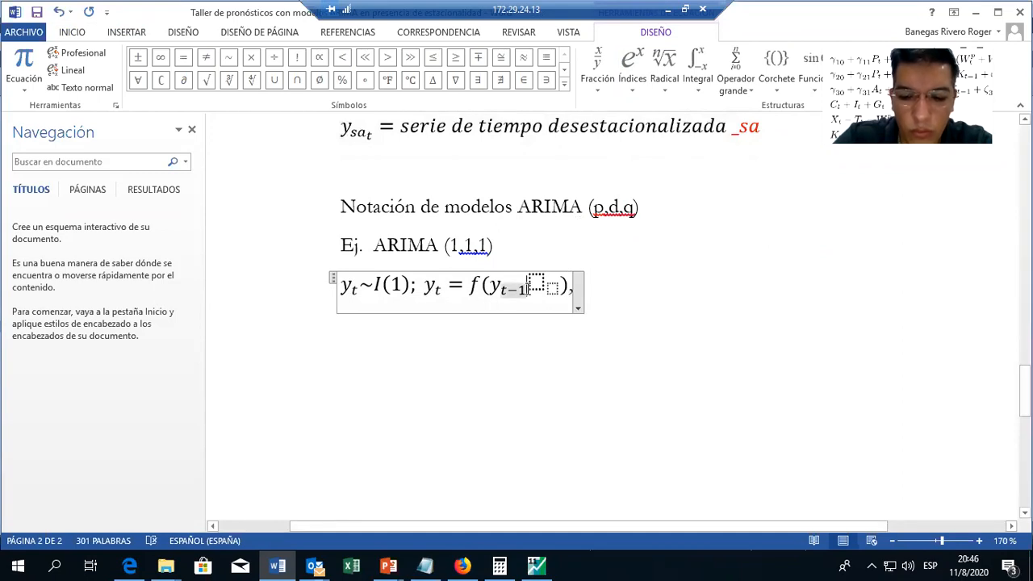
text(,)
key(Right)
key(Right)
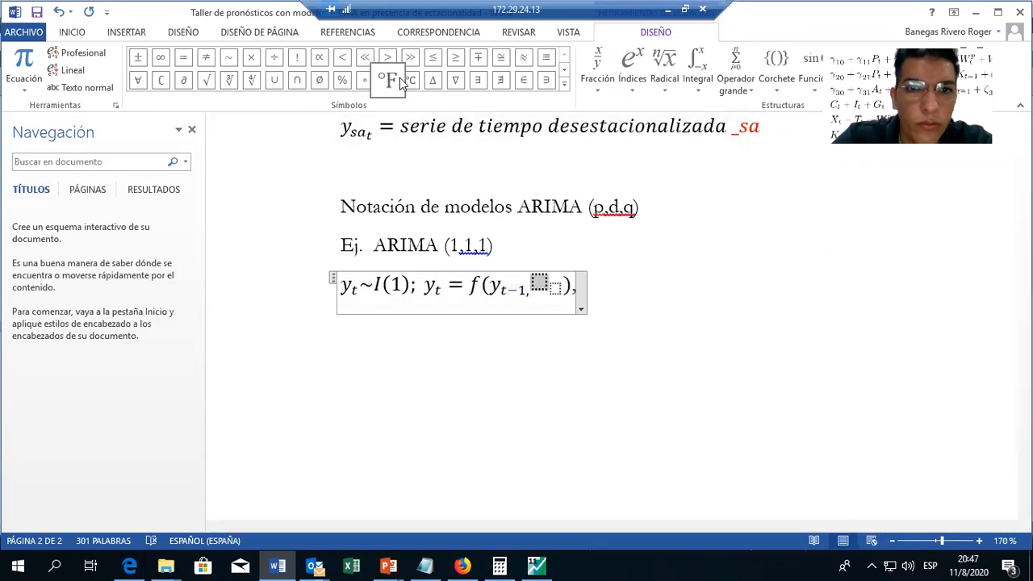
click(565, 85)
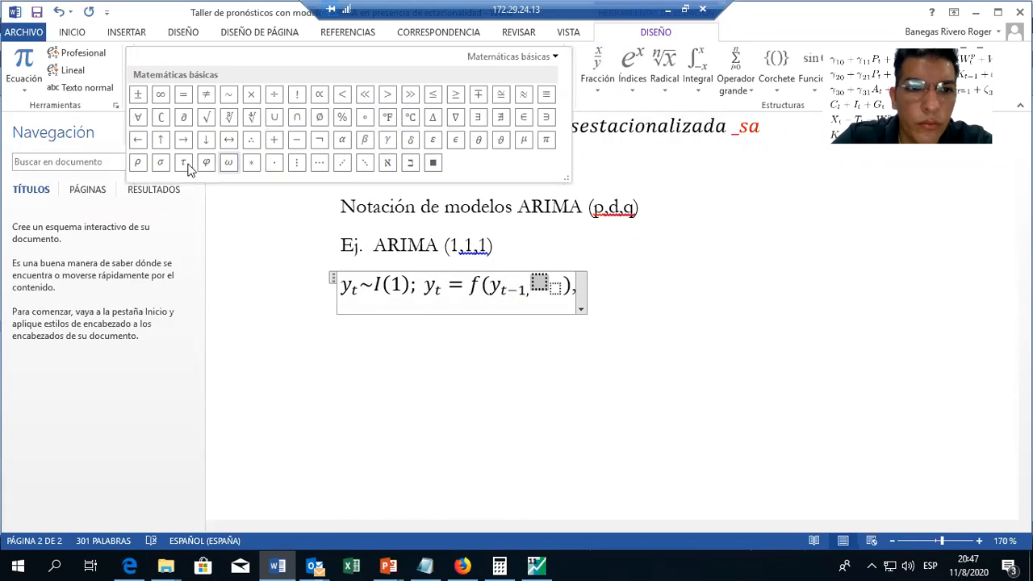
click(434, 141)
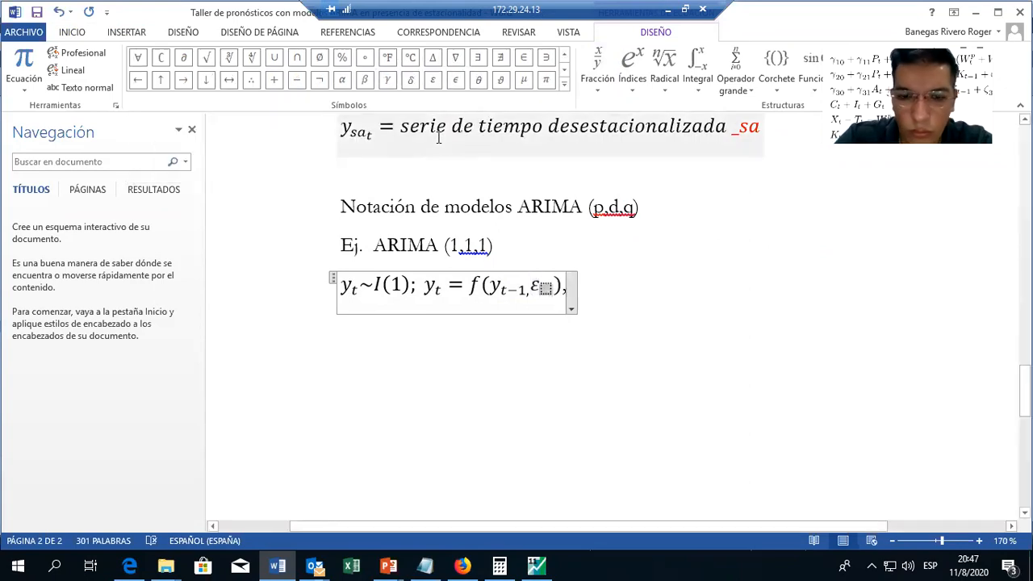
text(t-1)
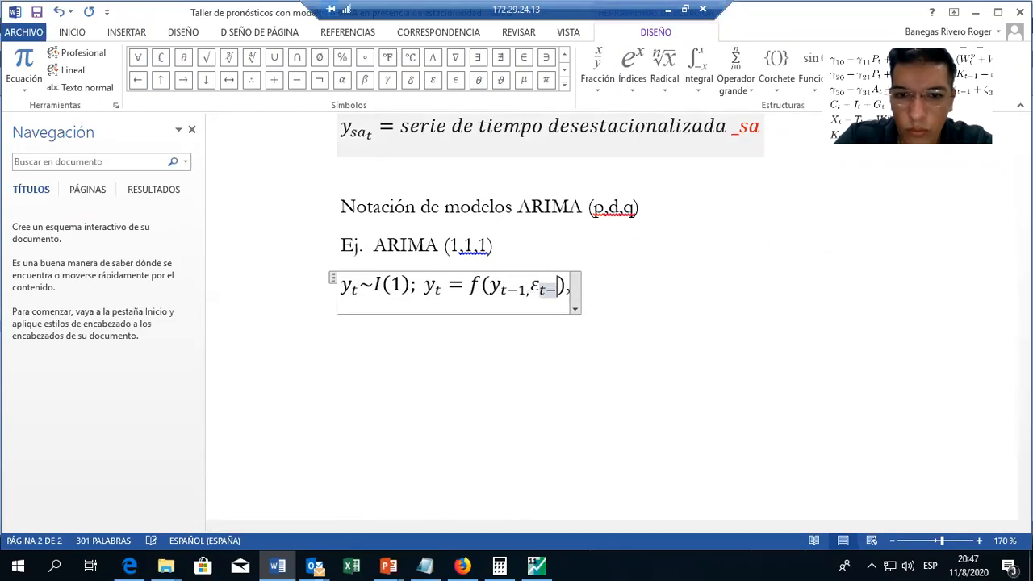
- Make the line "Ej. ARIMA (1,1,1)" bold
drag(496, 246, 336, 251)
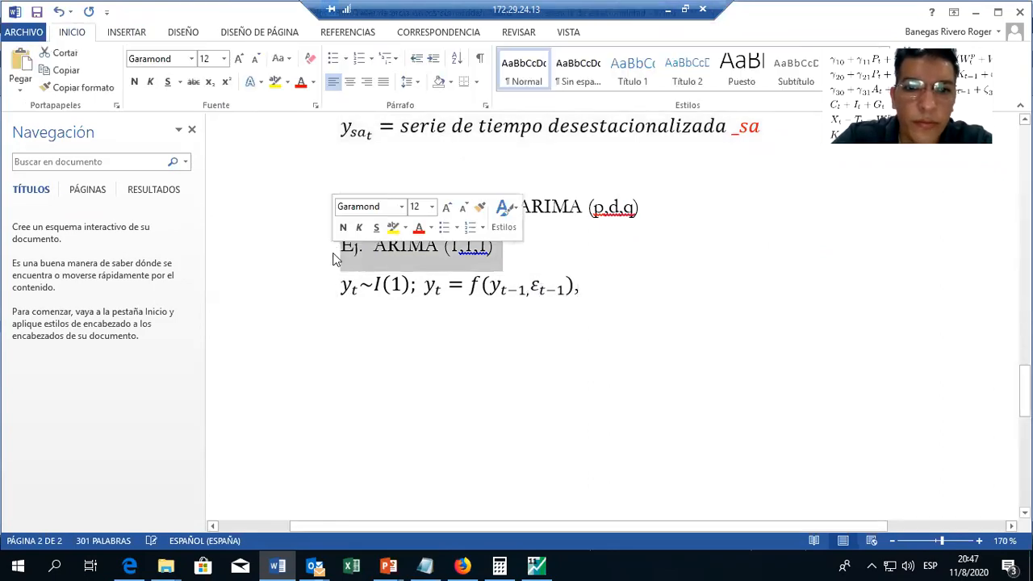
click(134, 82)
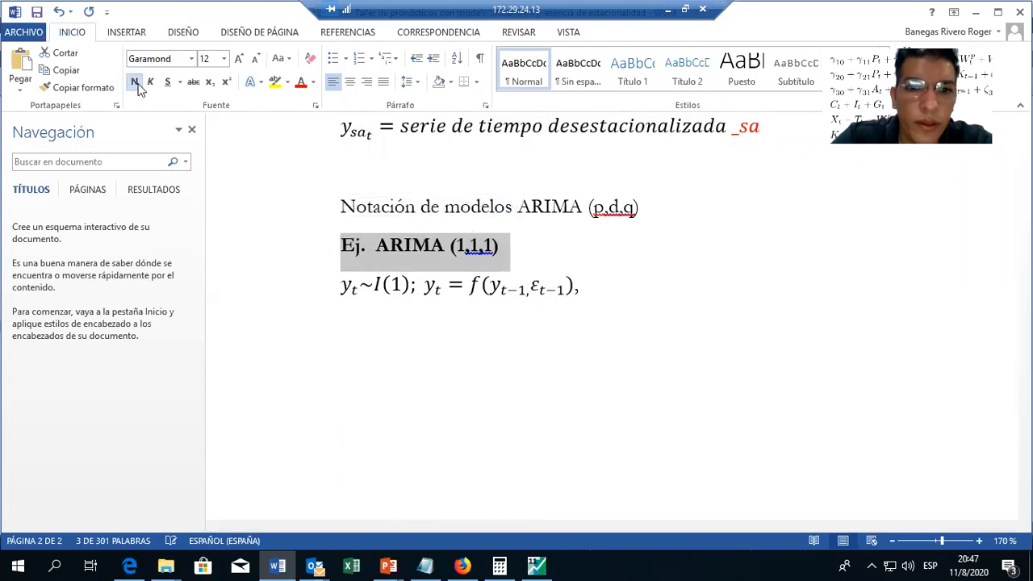
- Insert Δ before y_t on the equation's left side and before y_t-1 inside f(), and delete the trailing comma
click(428, 287)
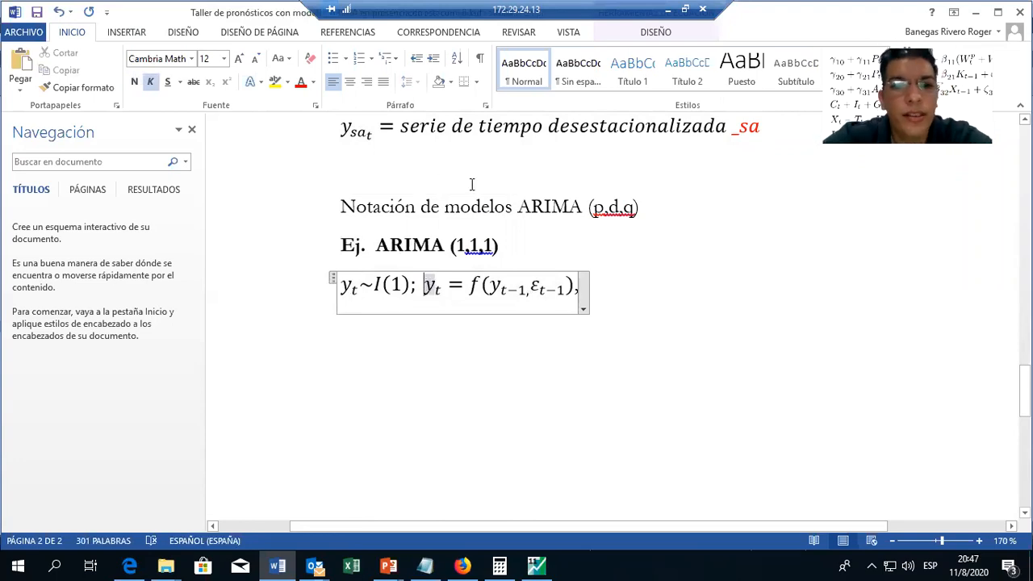
click(474, 245)
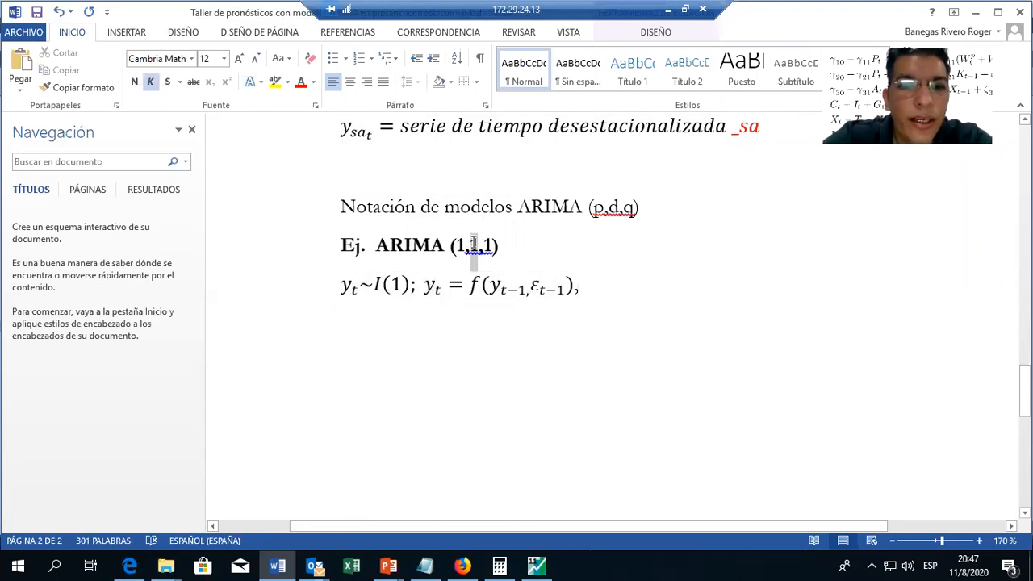
double_click(472, 245)
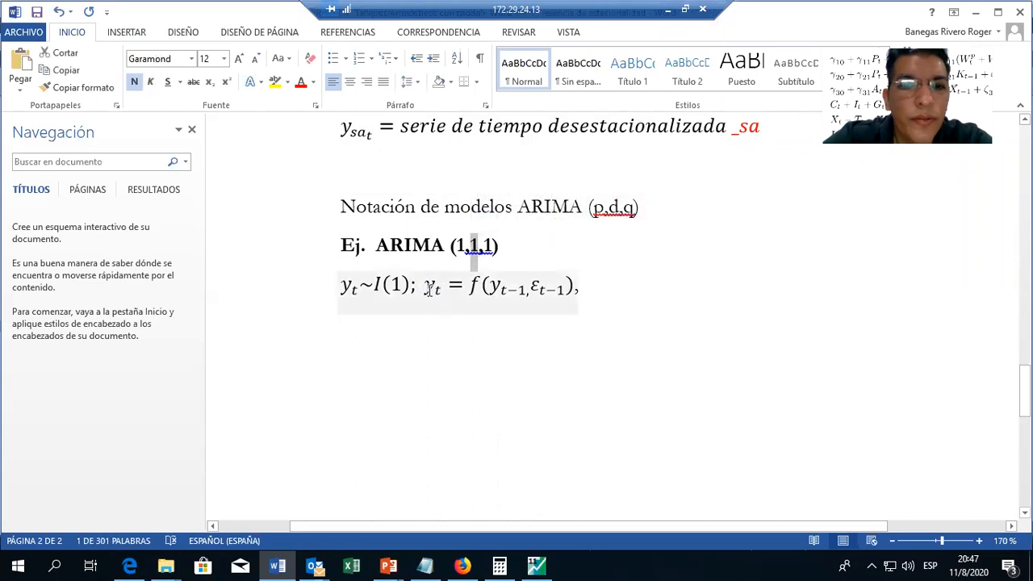
click(429, 288)
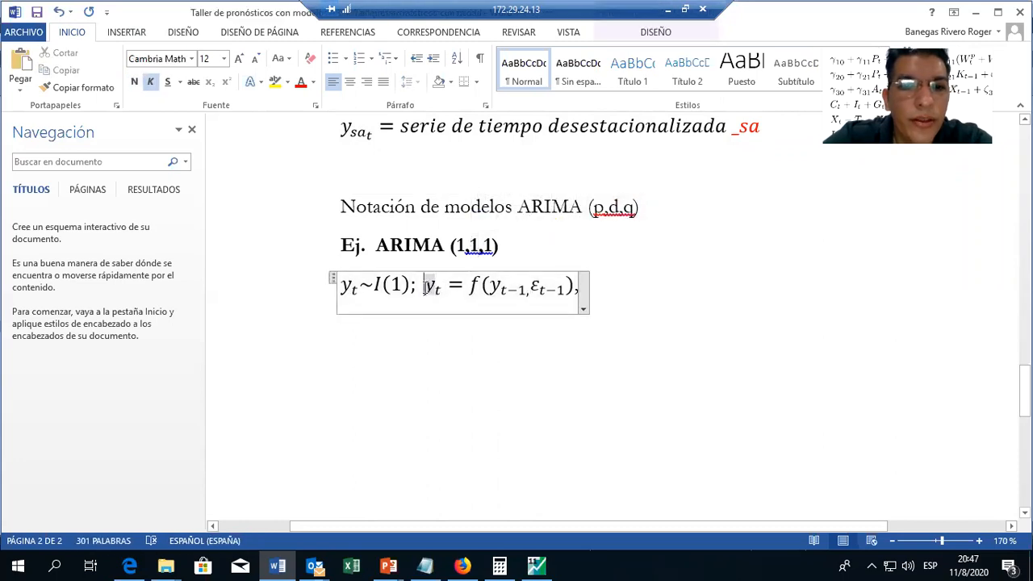
click(652, 32)
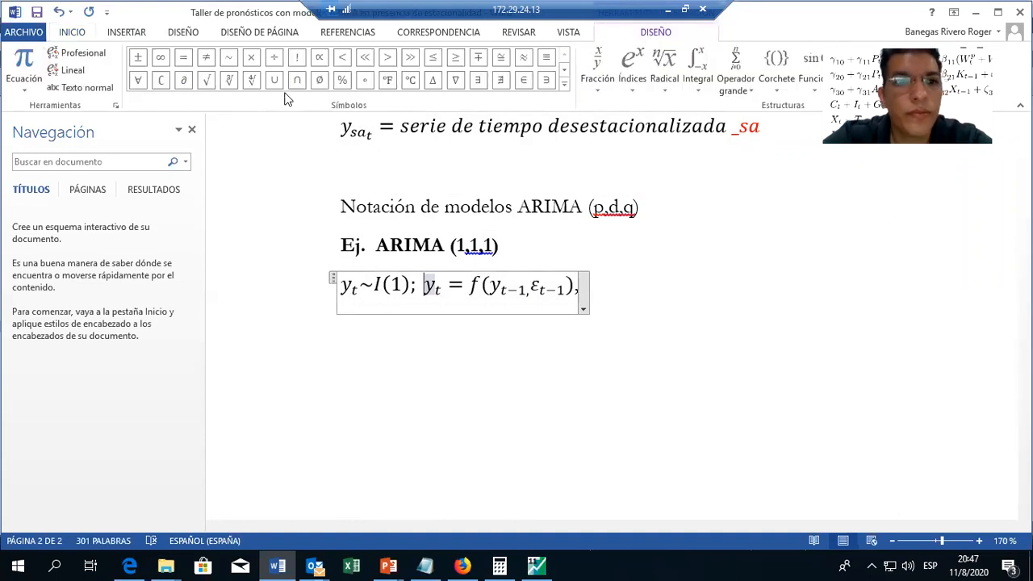
click(433, 81)
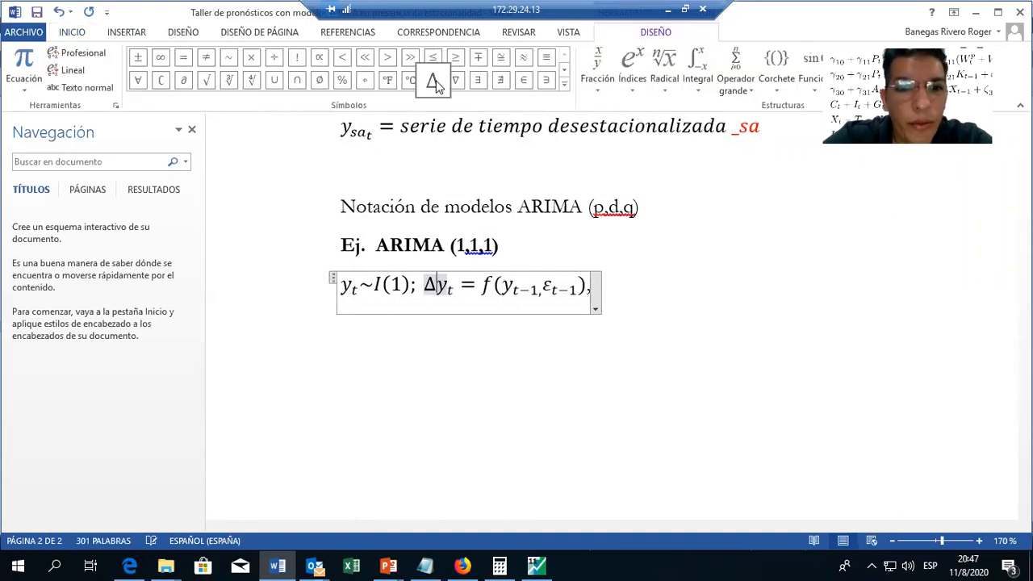
click(504, 285)
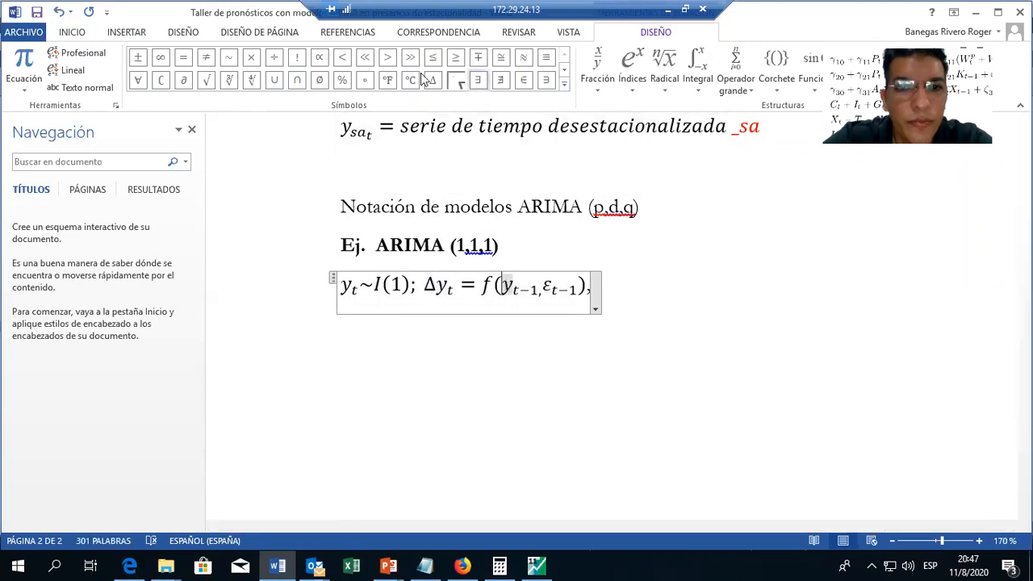
click(441, 87)
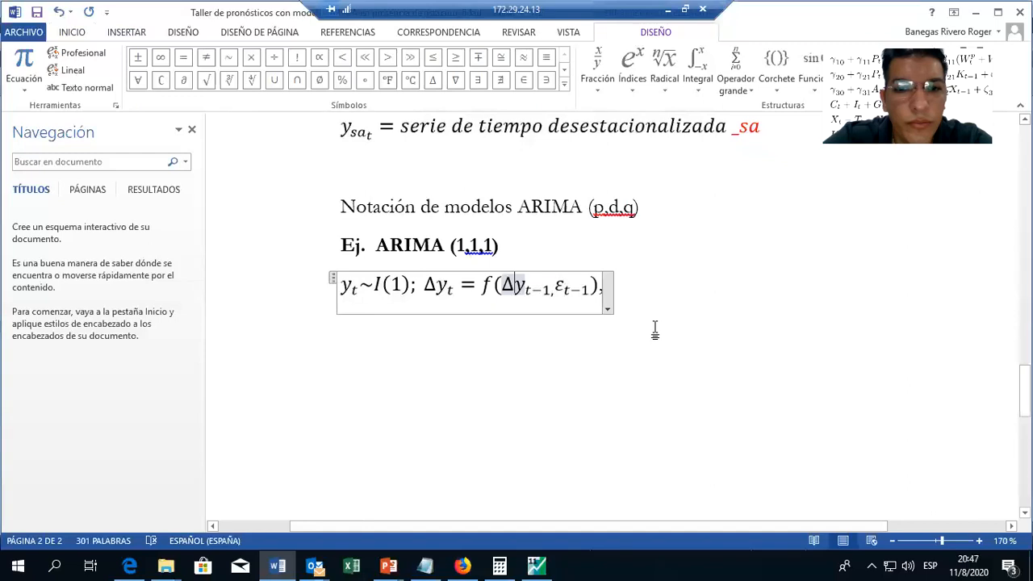
click(654, 329)
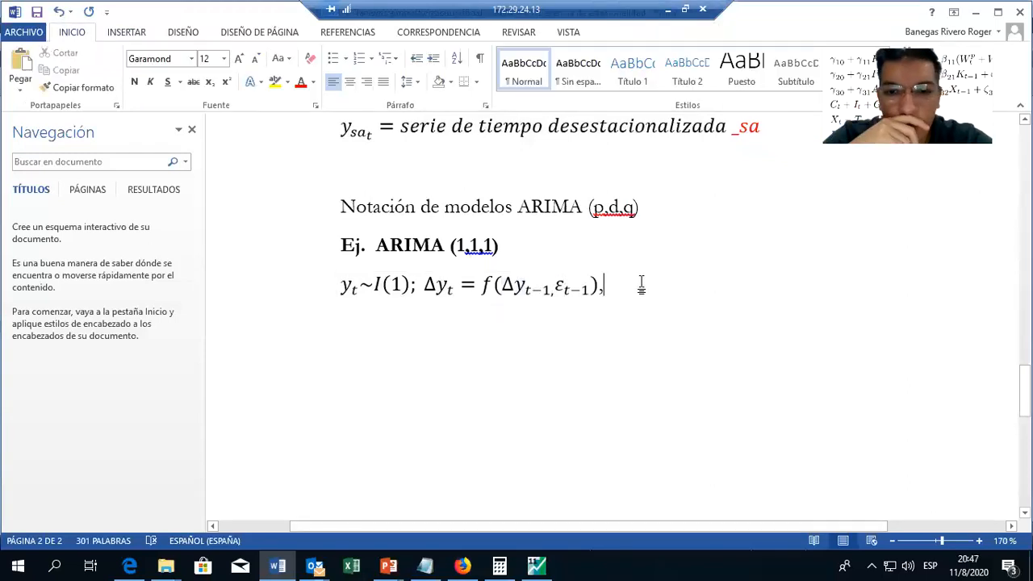
key(BackSpace)
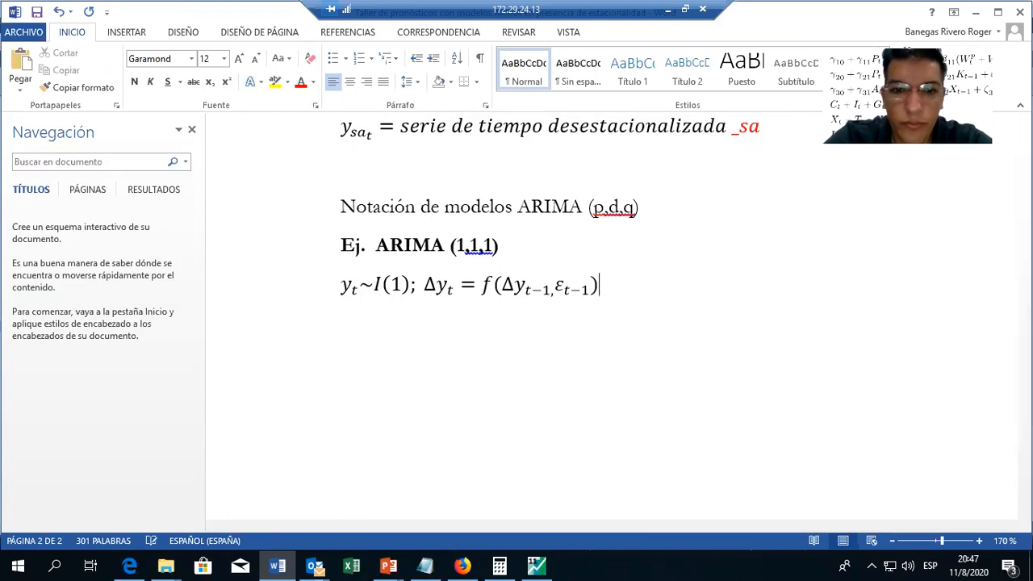
- Start a new equation line below and write "¿Qué sucede si incorporamos la estacionalidad"
key(Return)
text(Qu)
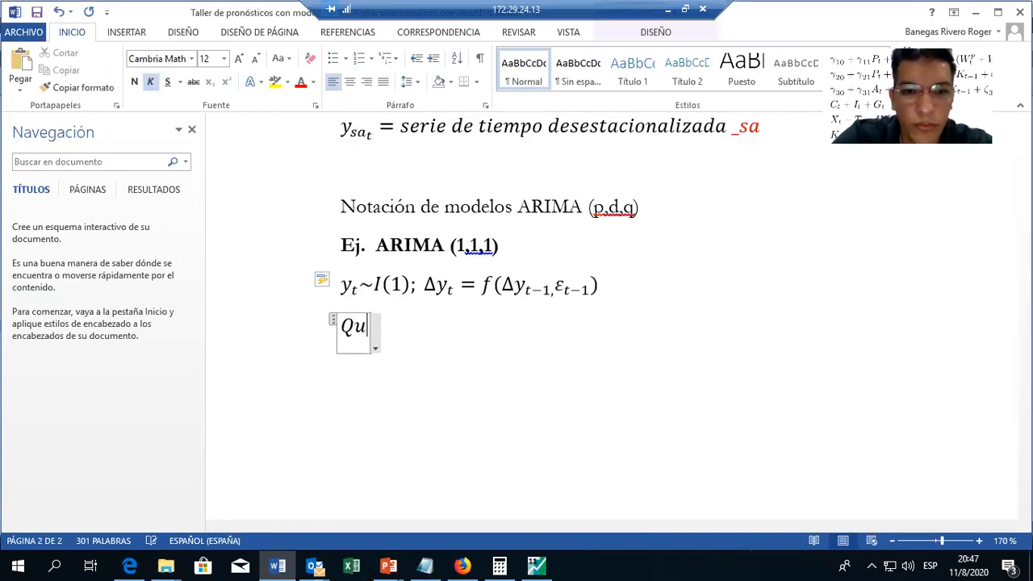
key(BackSpace)
key(BackSpace)
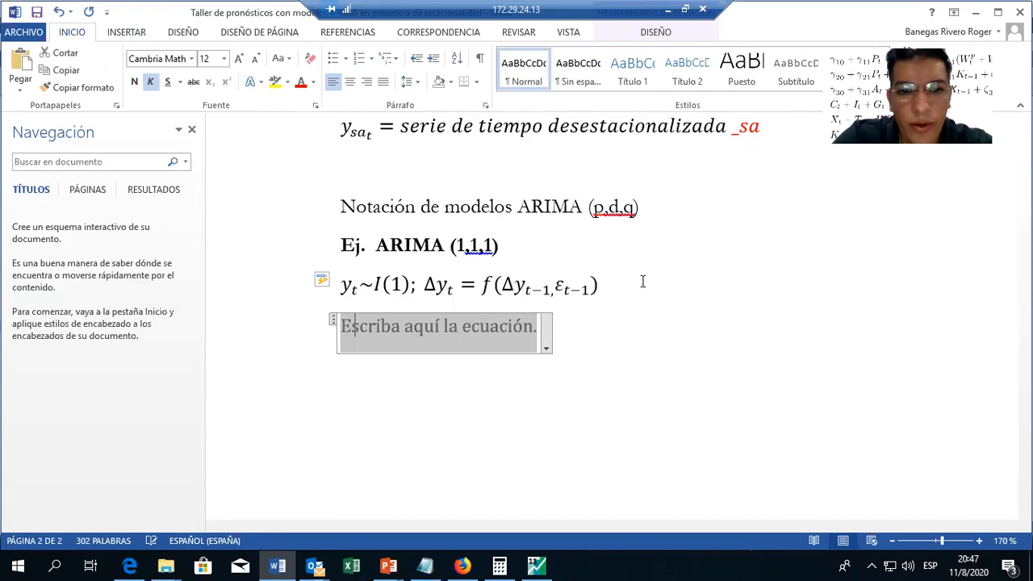
text(¿Qu)
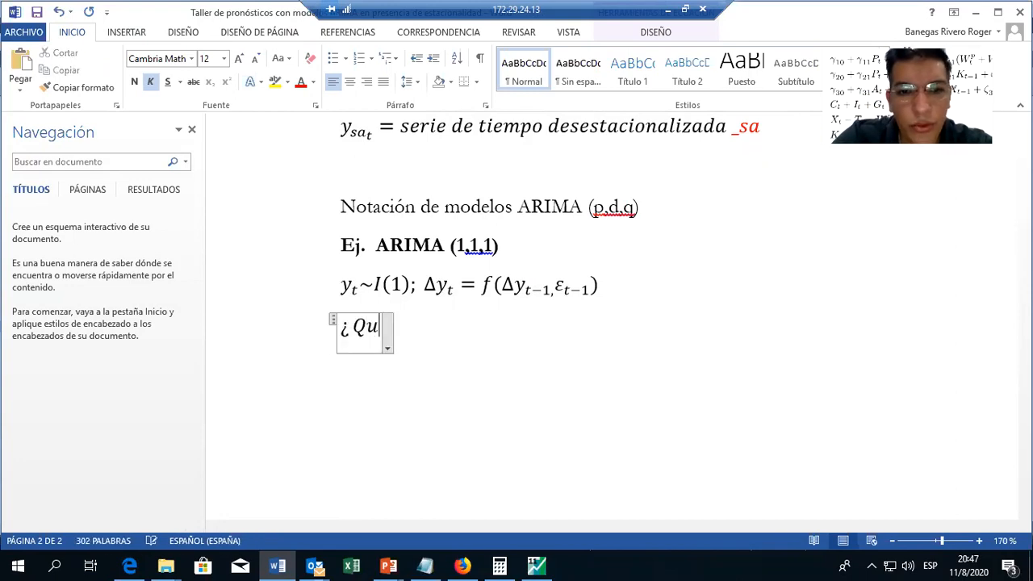
text(é sucede )
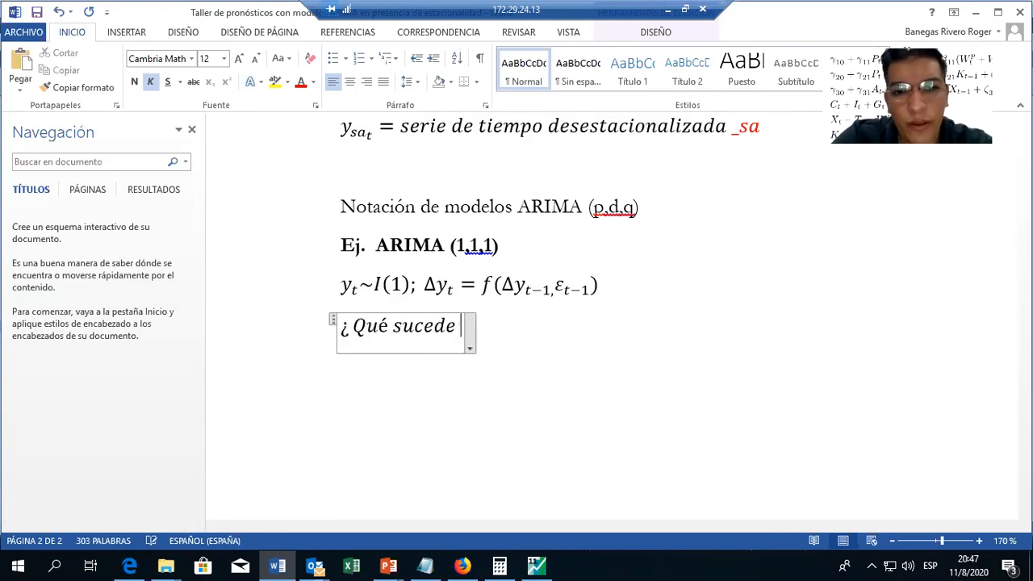
text(si incor)
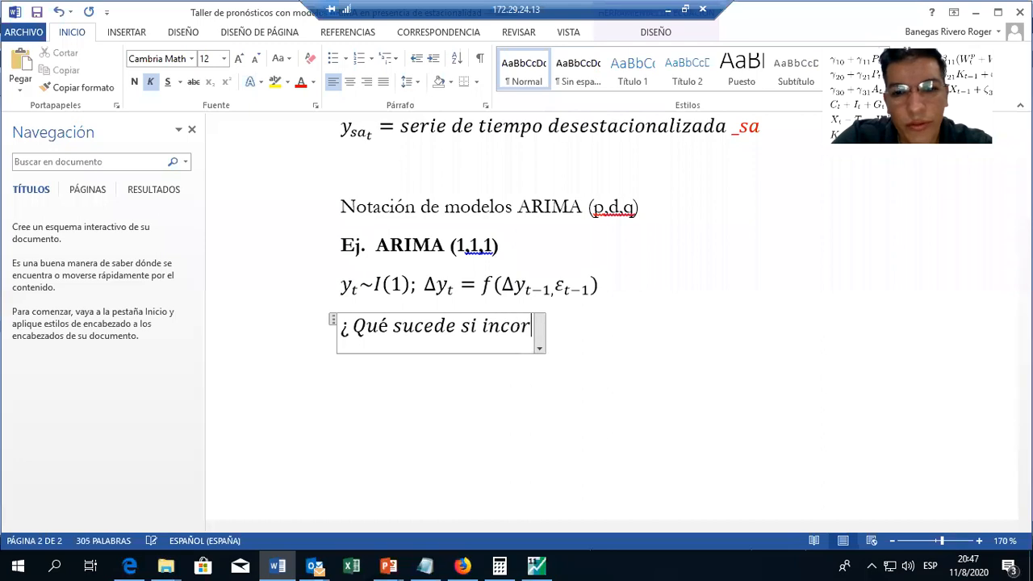
text(poramos l)
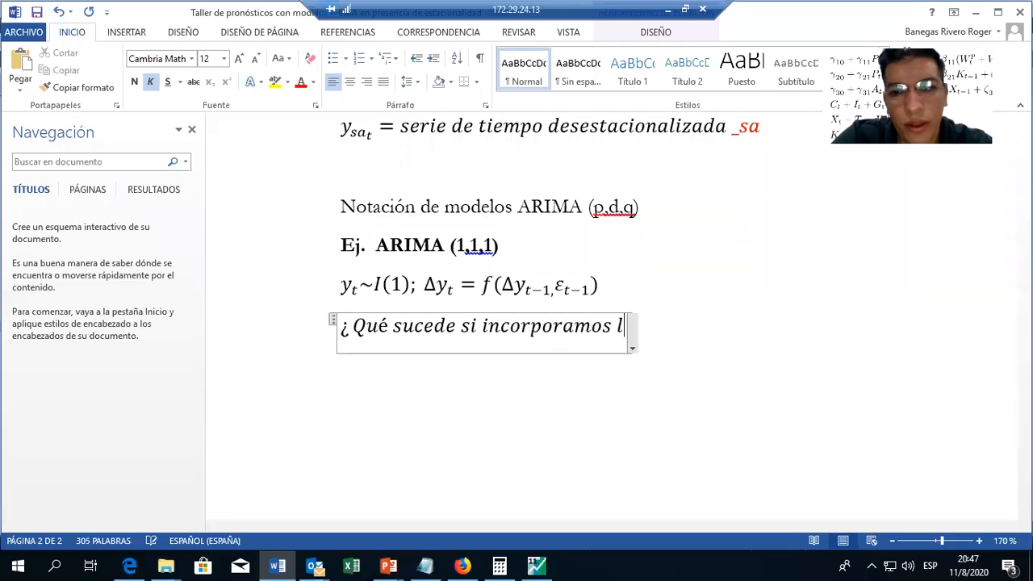
text(a estacionalidad)
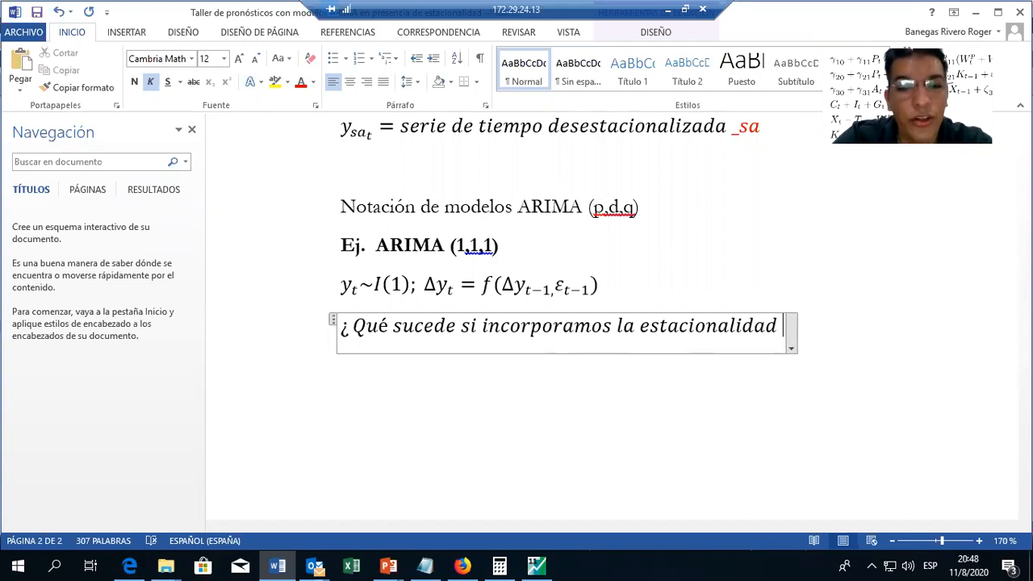
- Append a subscript structure after "estacionalidad", filled with s and the subscript t
click(672, 33)
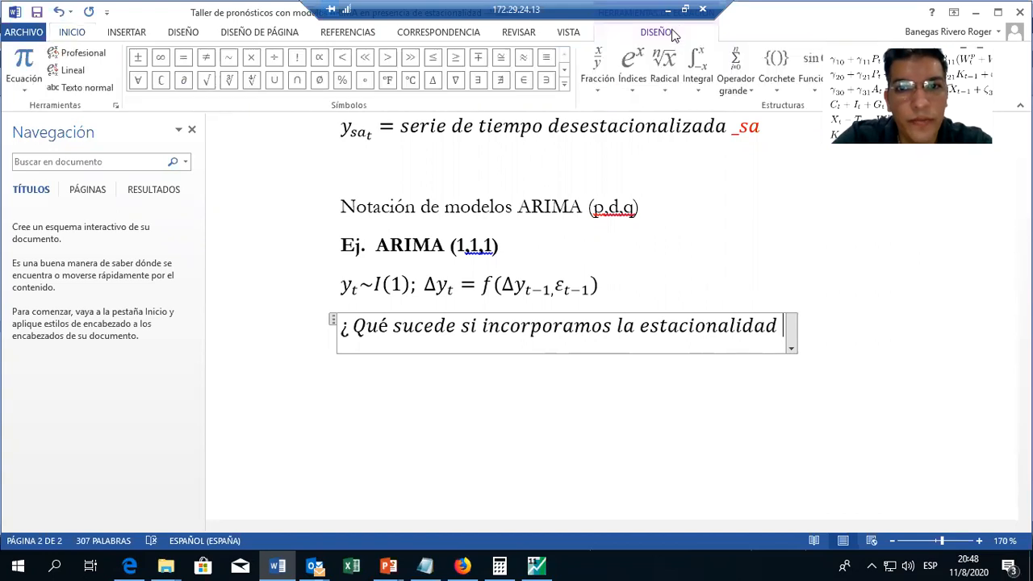
click(637, 85)
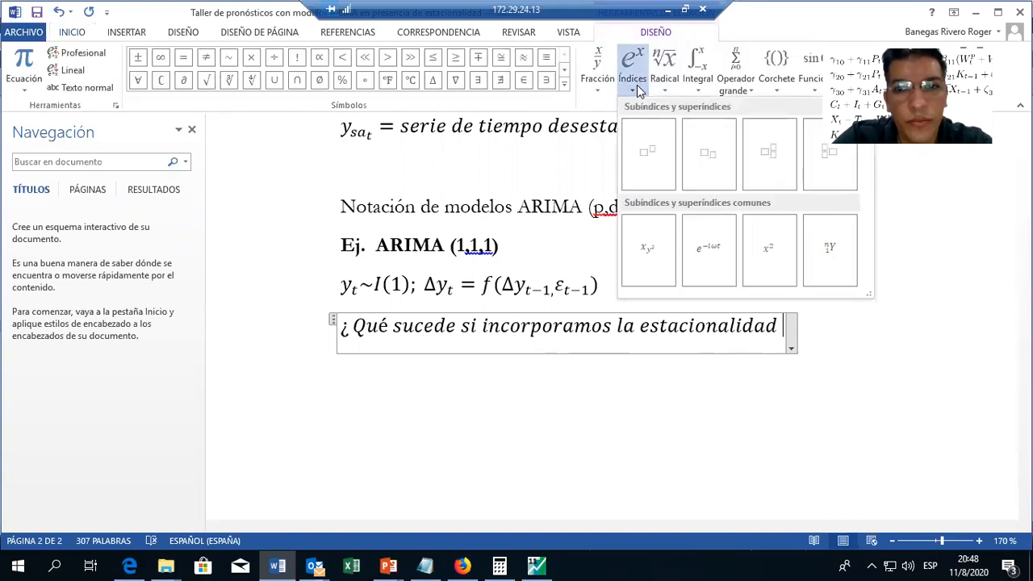
click(703, 148)
click(791, 323)
text(s)
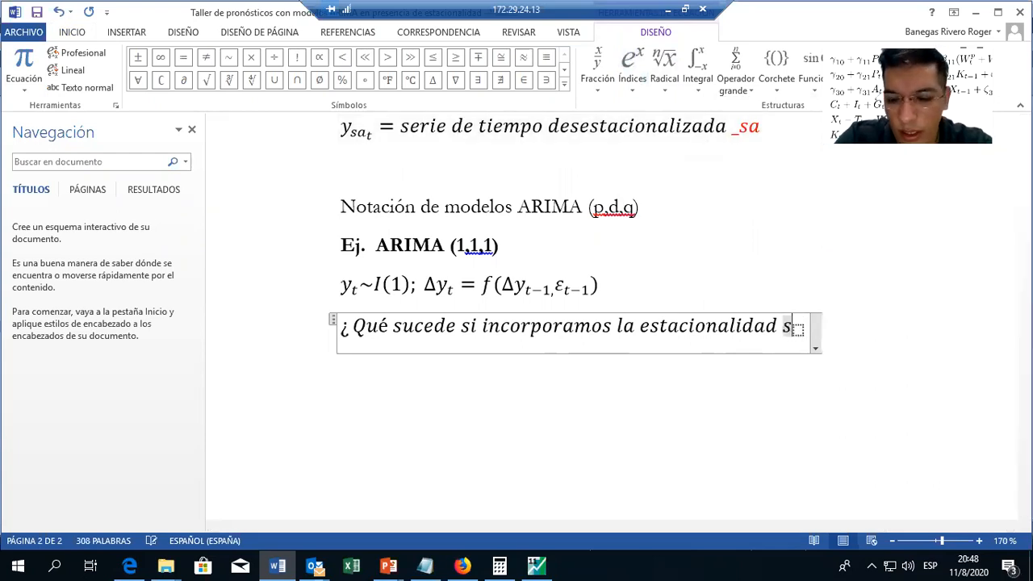
key(Right)
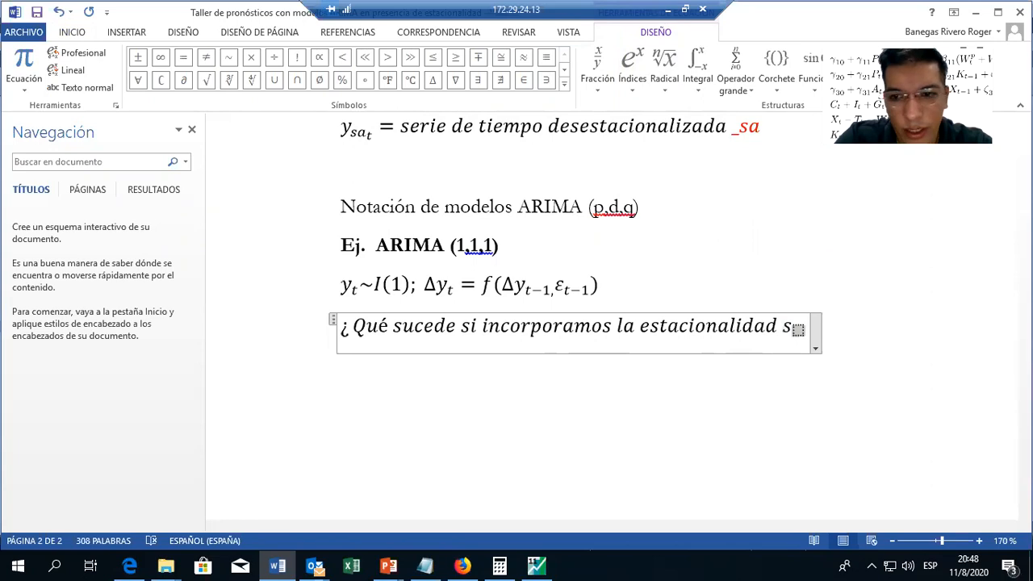
text(t)
key(Right)
- Enclose s_t in parentheses and end the sentence with a question mark
text())
key(Left)
key(Left)
key(Left)
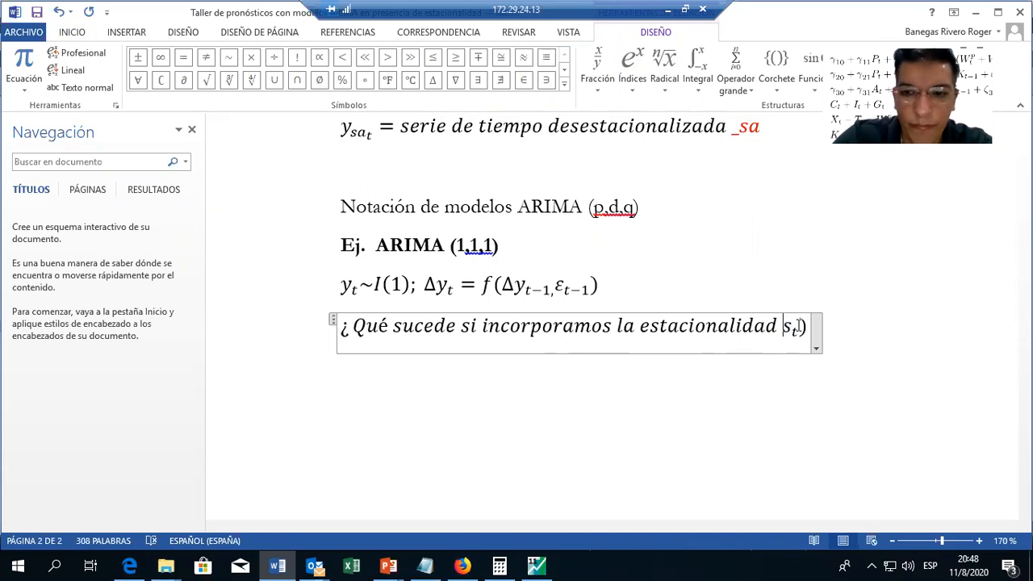
text(()
key(Right)
key(Right)
key(Right)
key(Right)
key(Right)
key(Right)
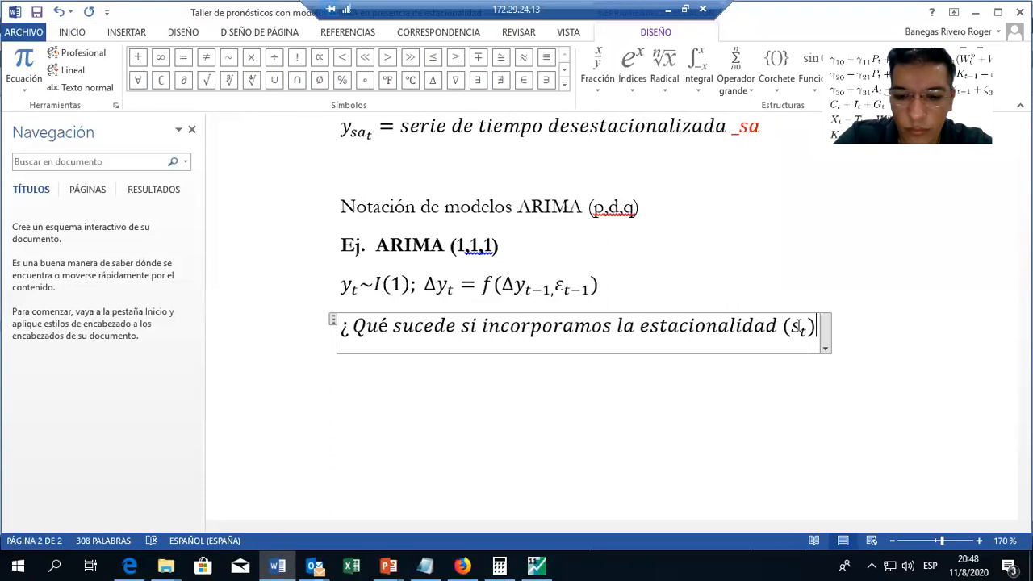
text(?)
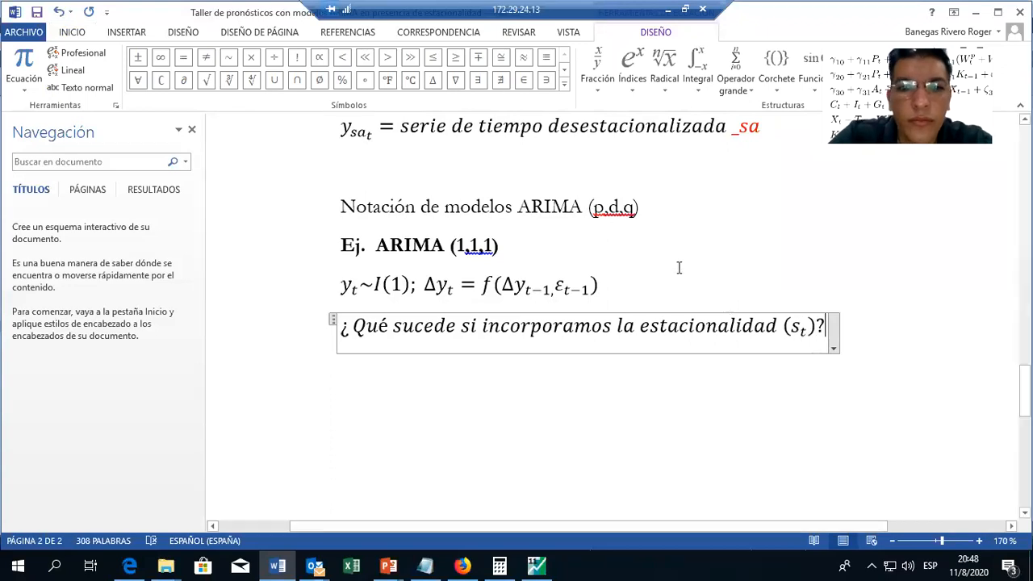
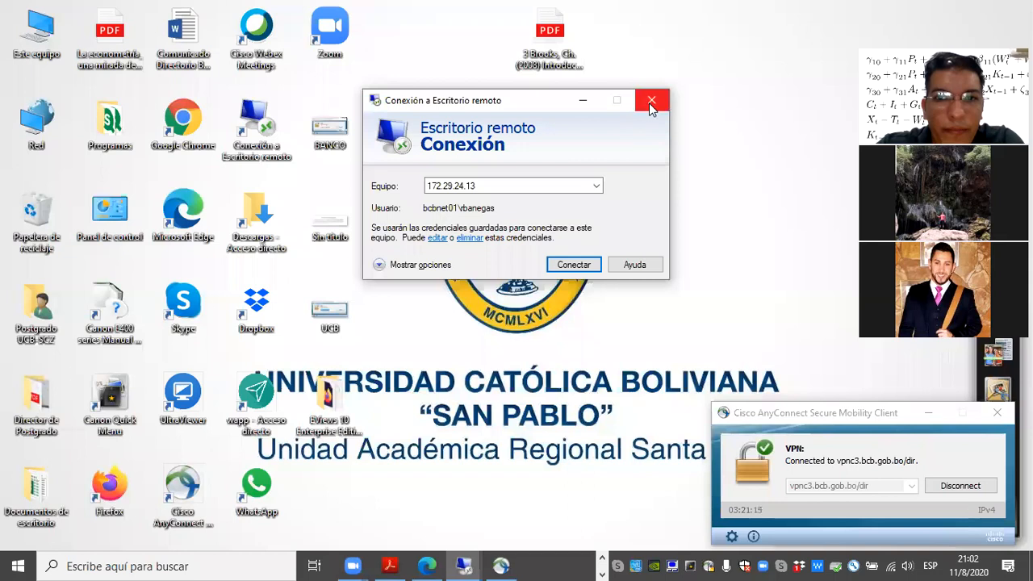
- Close the remote connection dialog, return to the remote session, minimize the notes and show the ejercicio page of the EViews workfile
click(651, 102)
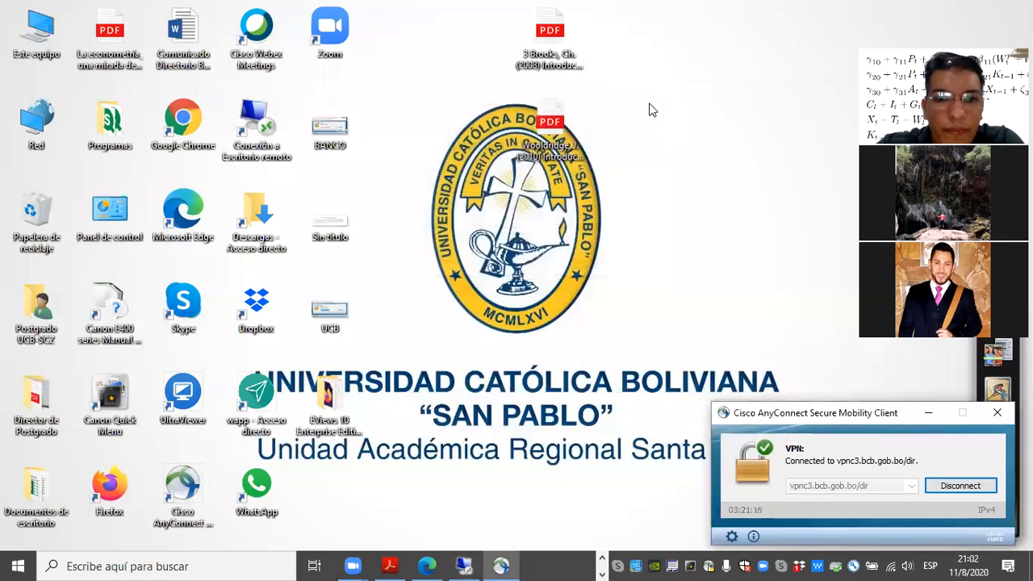
click(466, 565)
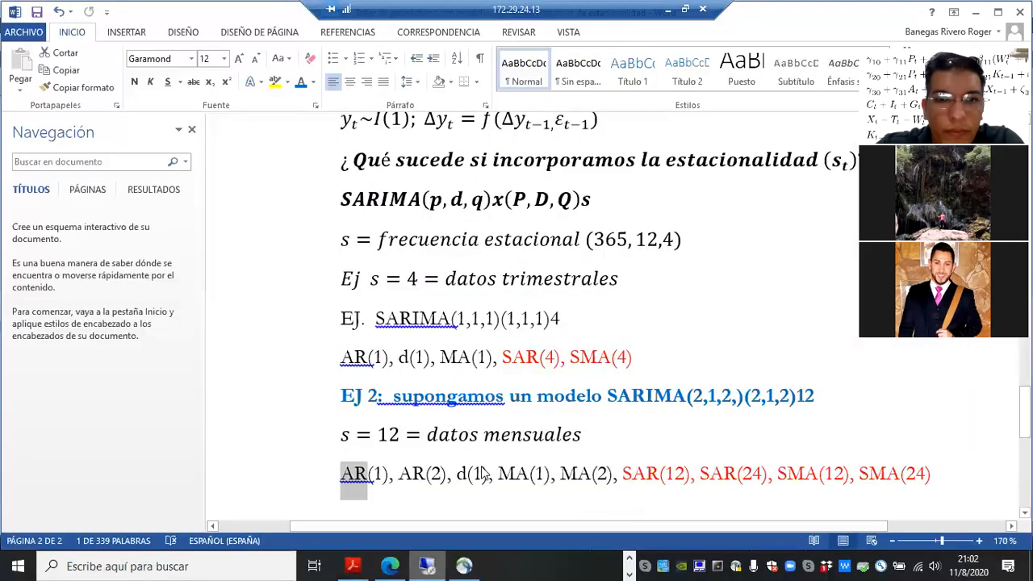
click(976, 13)
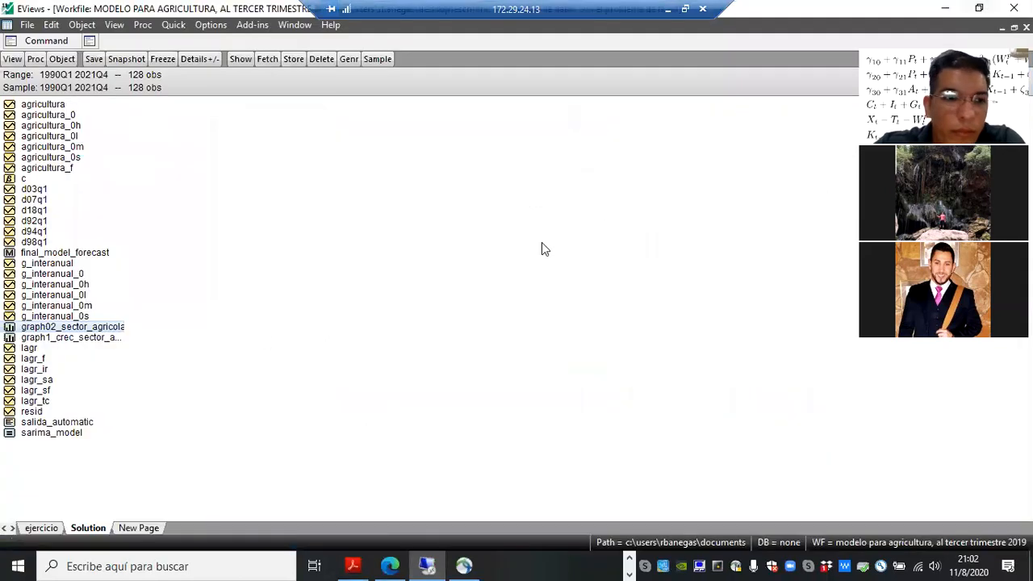
click(40, 527)
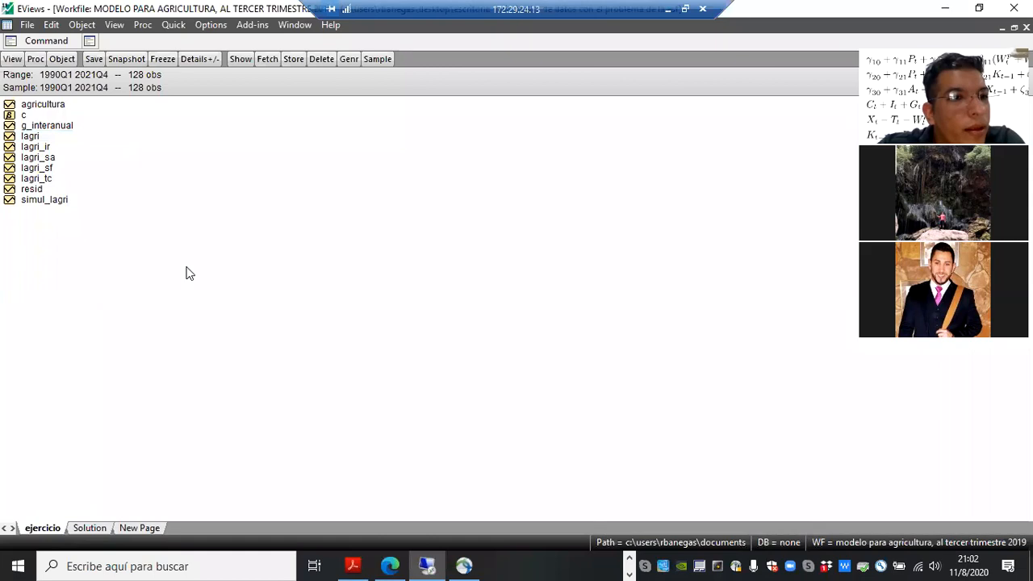
double_click(36, 137)
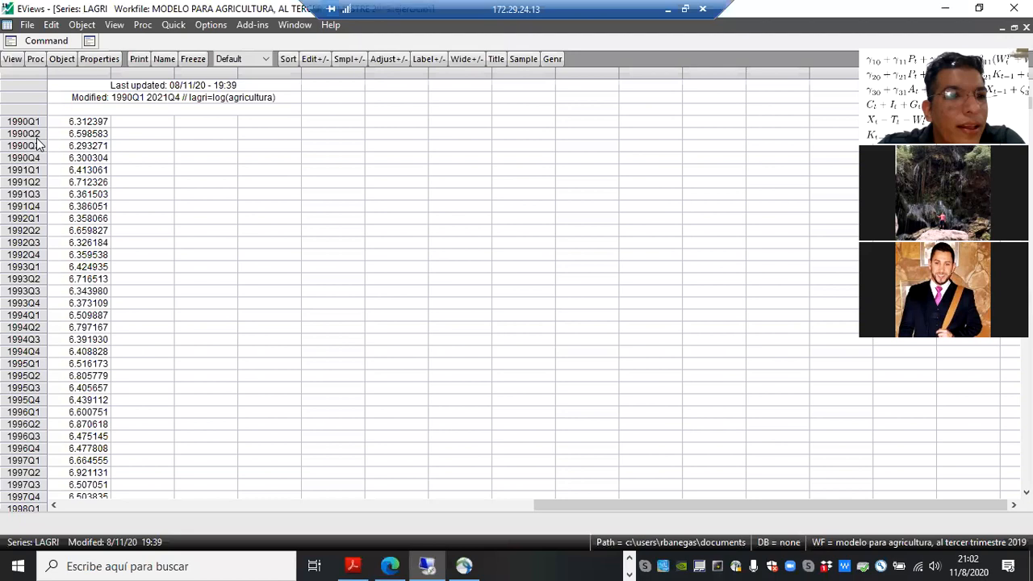
click(36, 59)
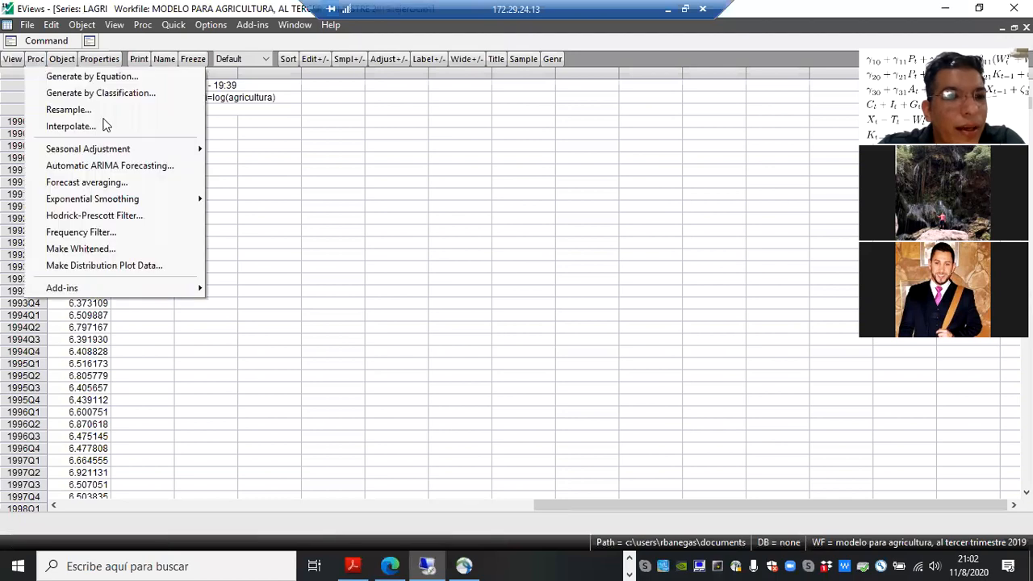
mouse_move(135, 150)
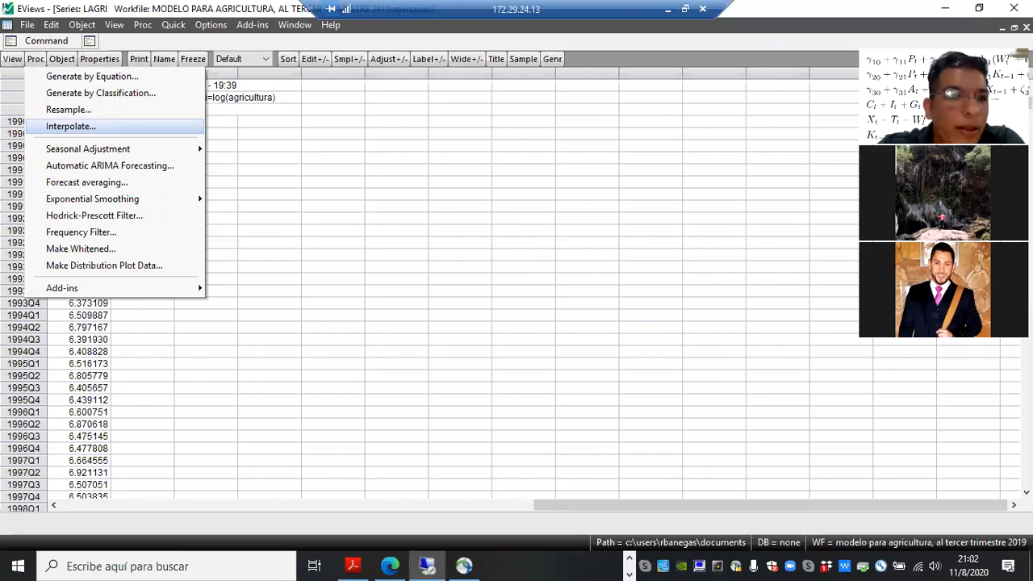
click(1025, 27)
- Open the lagri series and display its correlogram in levels with 36 lags
click(34, 138)
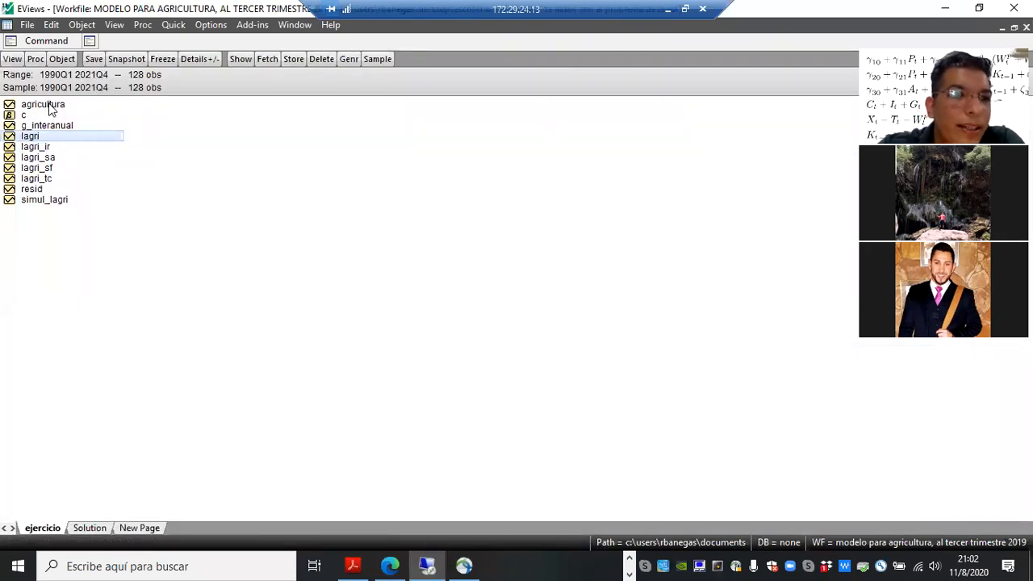
double_click(32, 137)
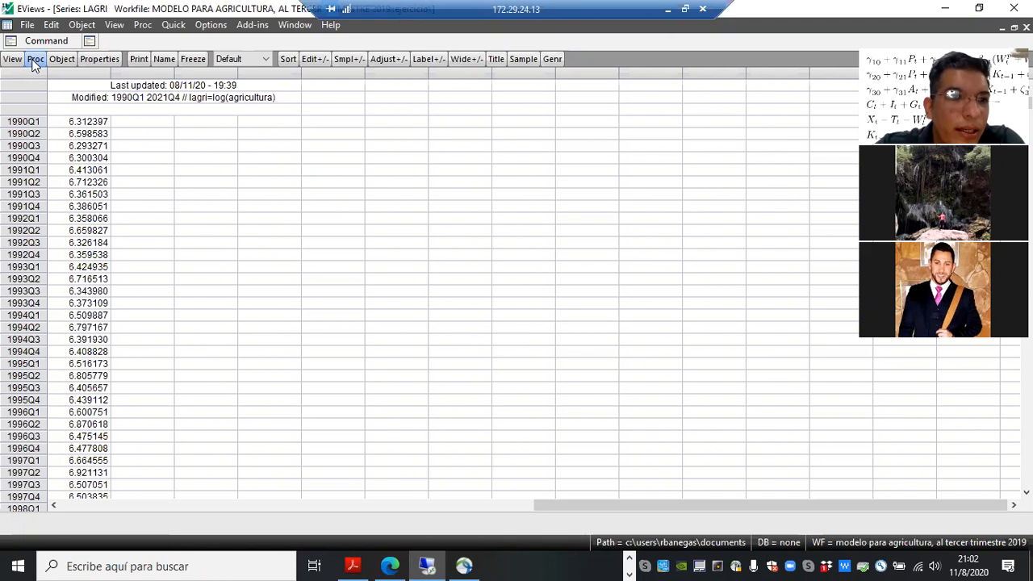
click(12, 61)
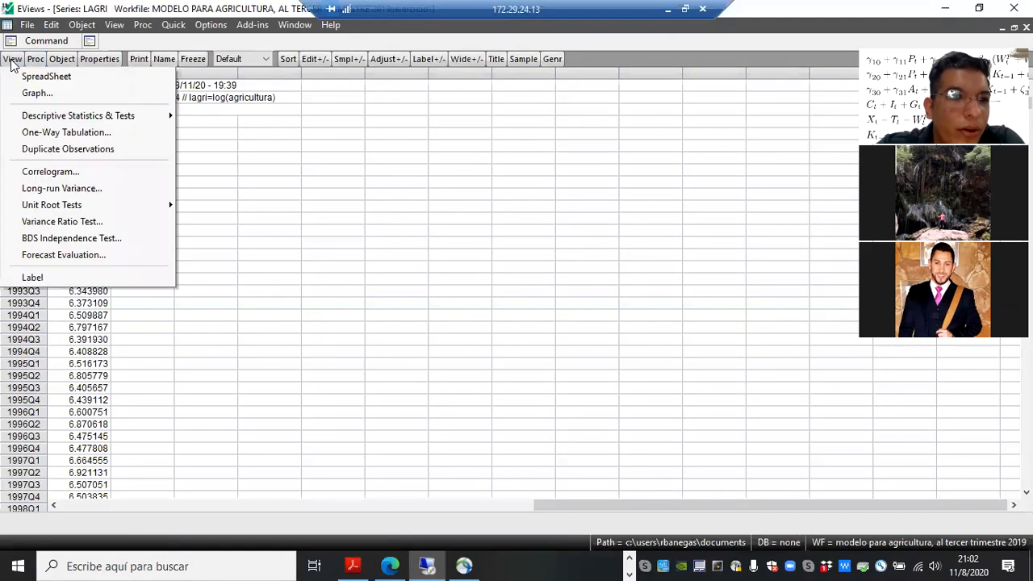
click(47, 171)
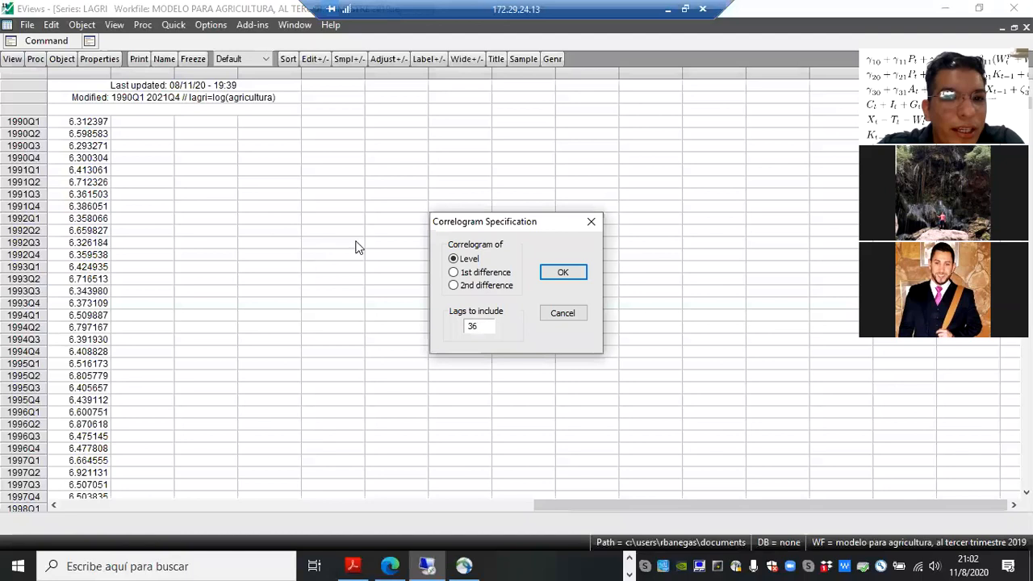
click(555, 276)
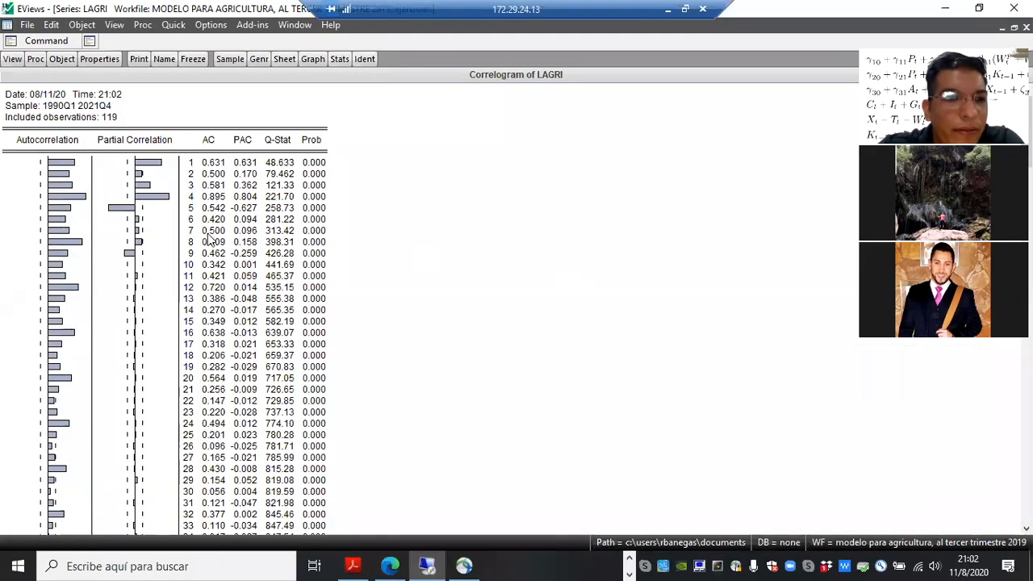
- Examine the autocorrelation pattern across the 36 lags of the lagri correlogram, and close the series
drag(68, 167, 58, 382)
key(Down)
key(Down)
key(Down)
key(Down)
key(Down)
key(Down)
key(Down)
key(Down)
key(Down)
key(Down)
key(Down)
key(Down)
key(Down)
key(Down)
key(Down)
key(Down)
key(Down)
key(Down)
key(Down)
key(Down)
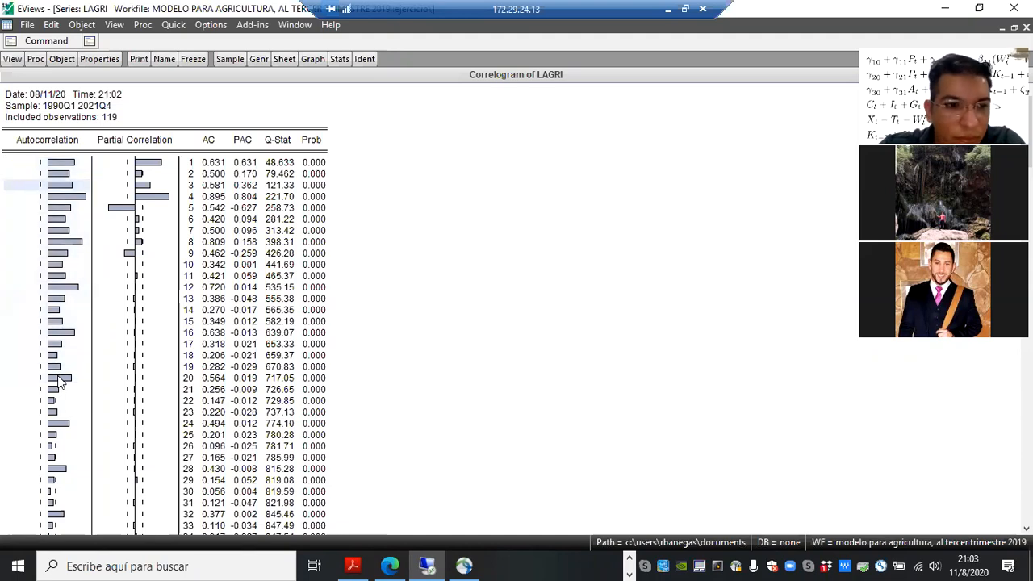
key(Down)
key(Down)
key(Down)
key(Up)
key(Up)
key(Up)
key(Up)
key(Up)
key(Up)
key(Up)
key(Up)
key(Up)
key(Up)
key(Up)
key(Up)
key(Up)
key(Up)
key(Up)
key(Up)
key(Up)
key(Up)
key(Up)
key(Up)
key(Up)
key(Up)
key(Up)
key(Up)
key(Up)
key(Up)
key(Up)
key(Up)
key(Up)
key(Up)
key(Up)
key(Up)
key(Up)
key(Up)
key(Up)
key(Up)
key(Up)
key(Up)
key(Up)
key(Up)
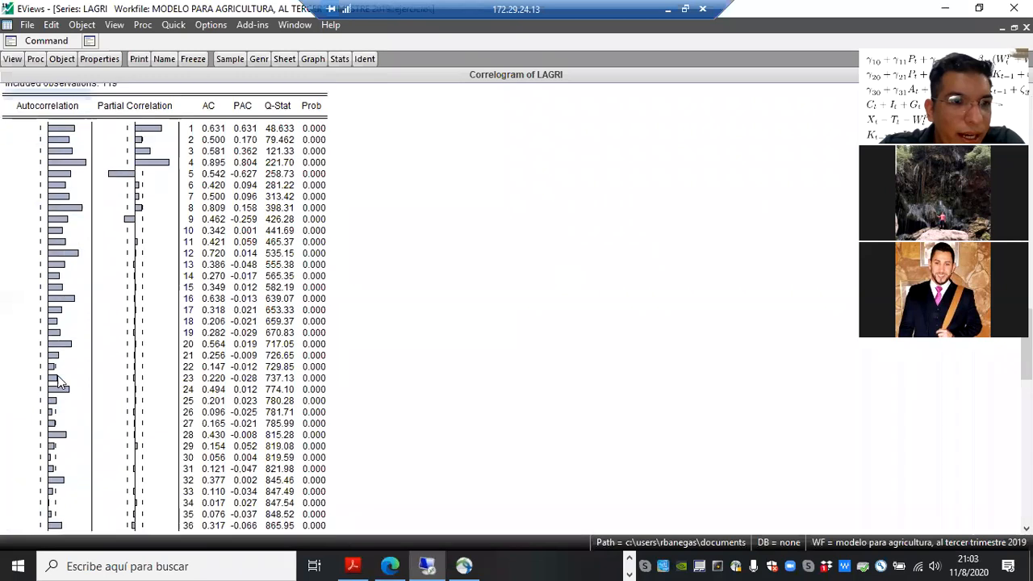
key(Down)
key(Down)
key(Down)
key(Down)
key(Down)
key(Down)
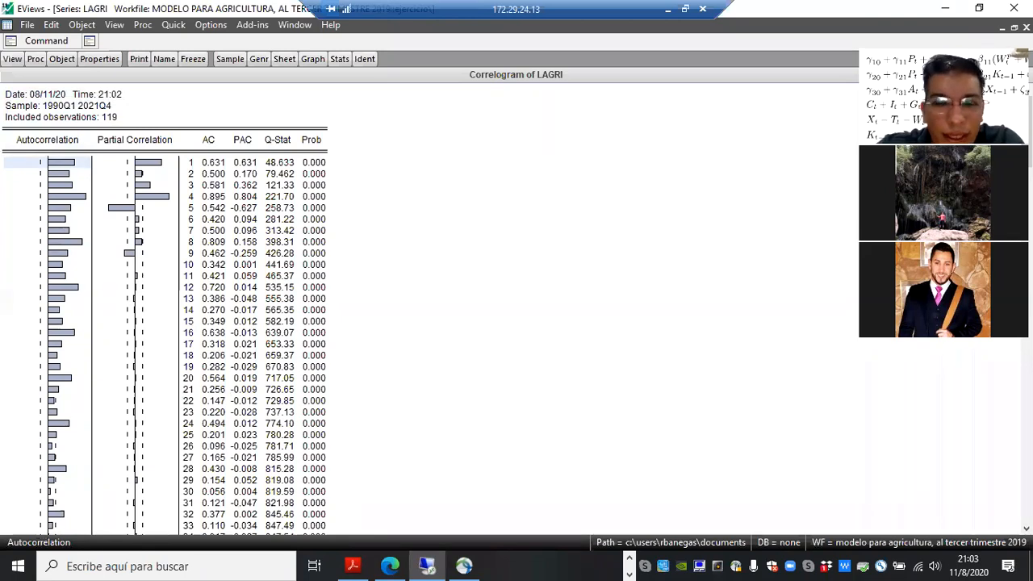
click(1025, 28)
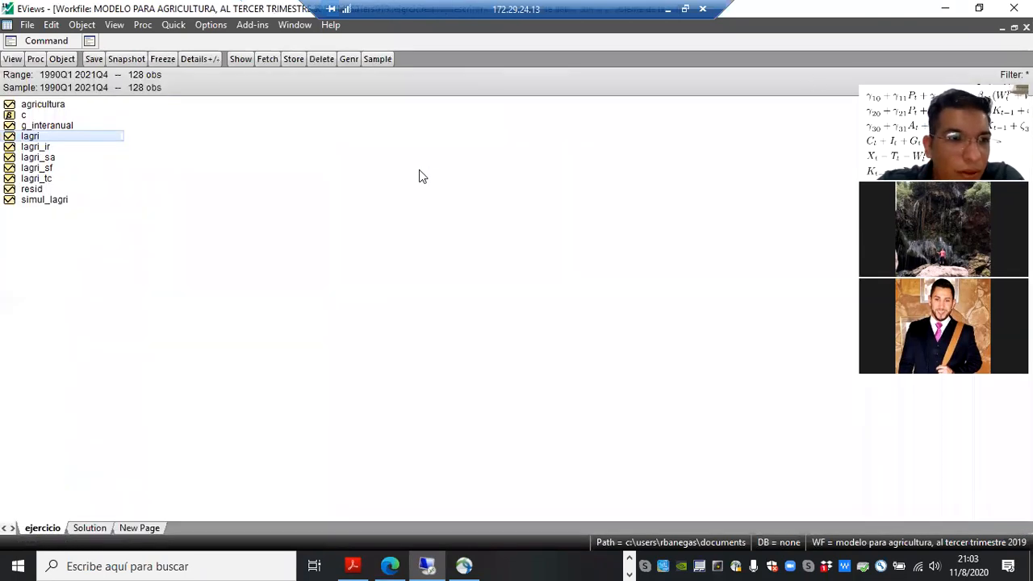
- Open the agricultura series, display its correlogram in levels with 36 lags, and highlight the first 16 autocorrelations
double_click(60, 105)
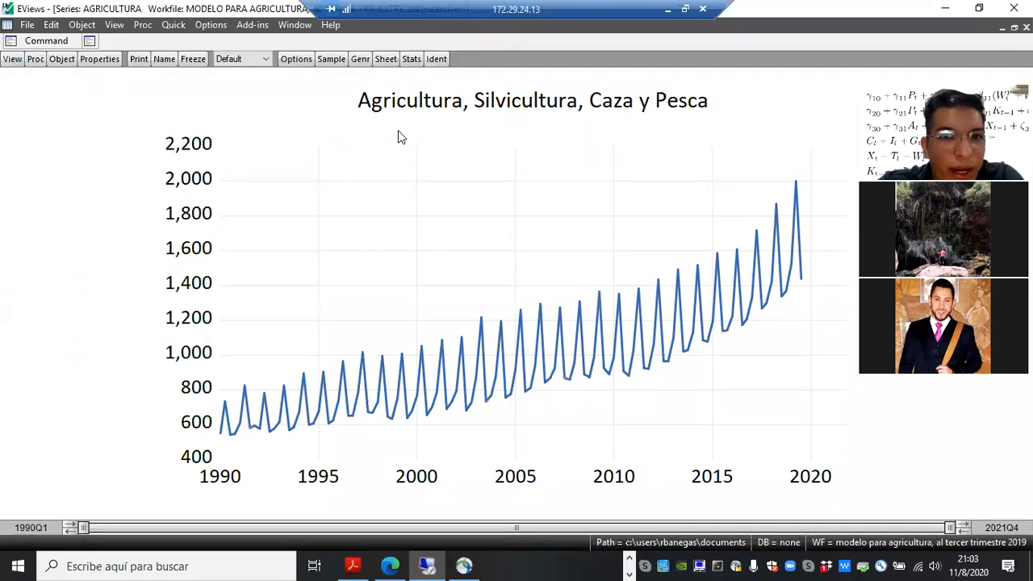
click(12, 60)
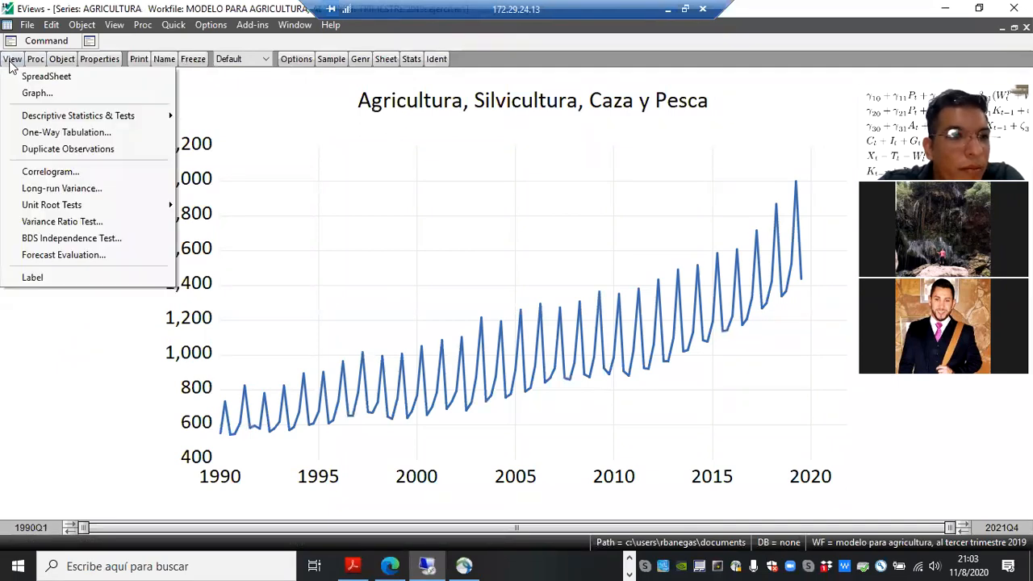
click(71, 171)
click(563, 274)
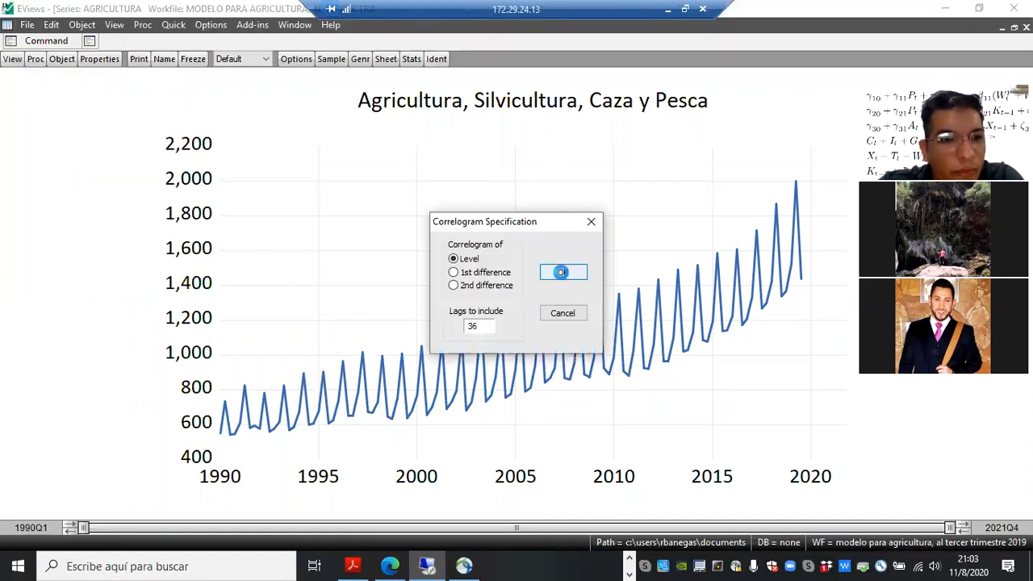
drag(60, 157, 56, 343)
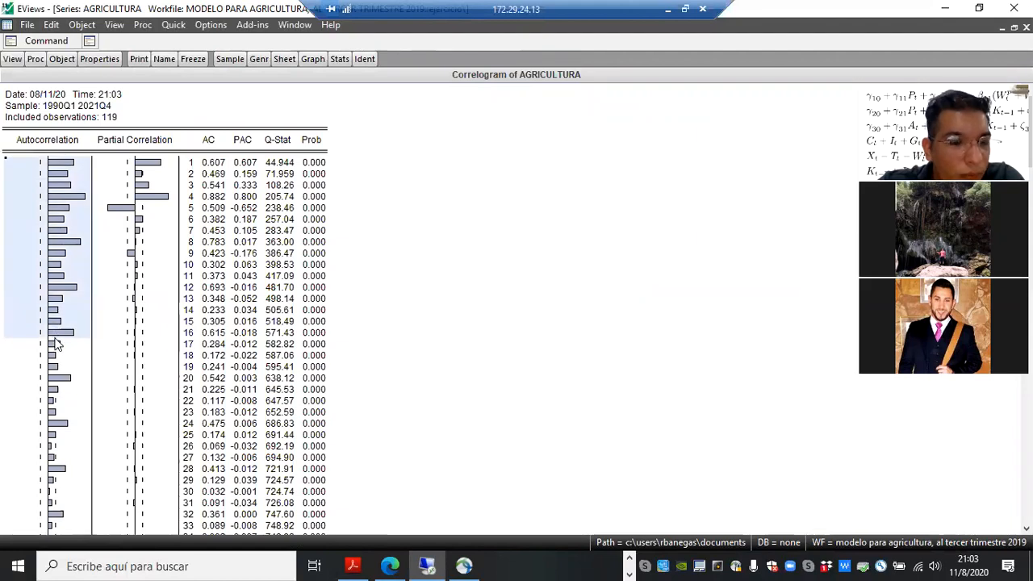
- Display the correlogram of the first difference of agricultura with 36 lags
click(17, 61)
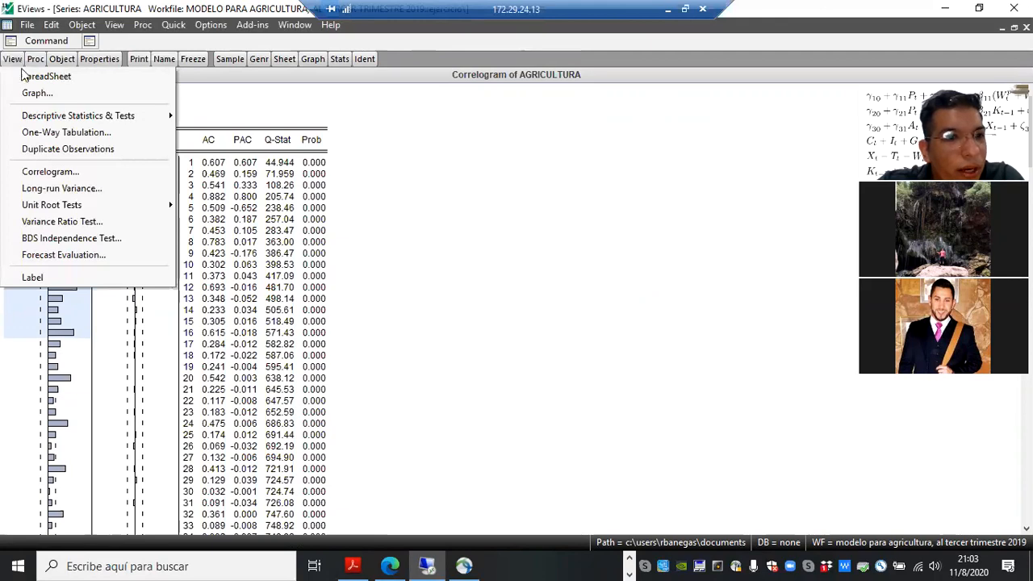
click(48, 172)
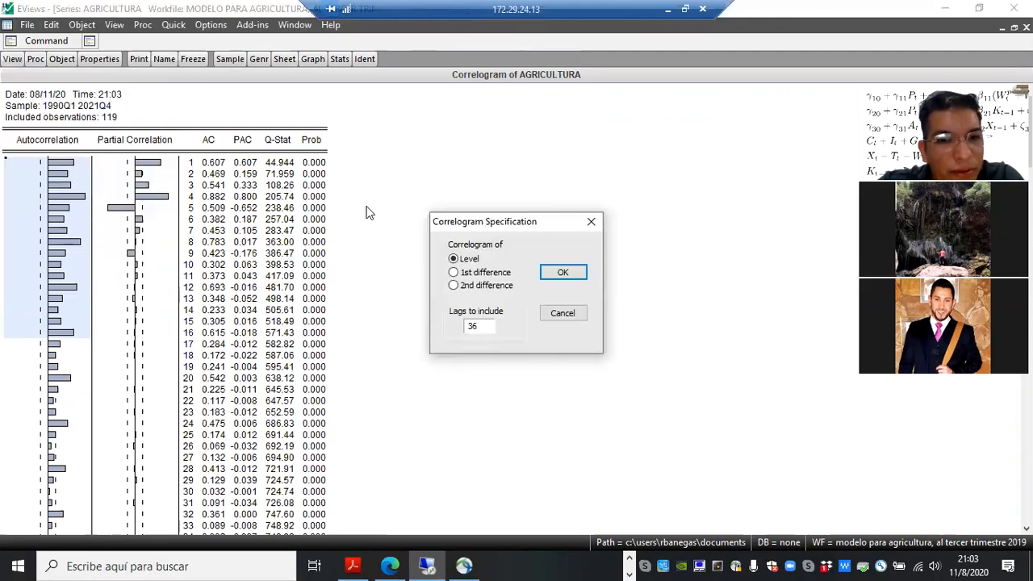
click(466, 275)
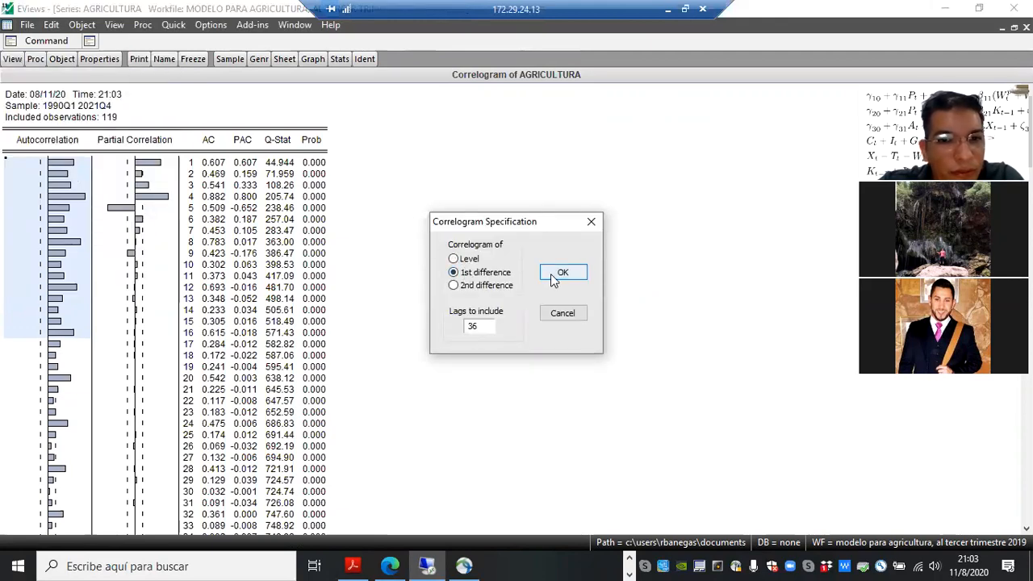
click(552, 272)
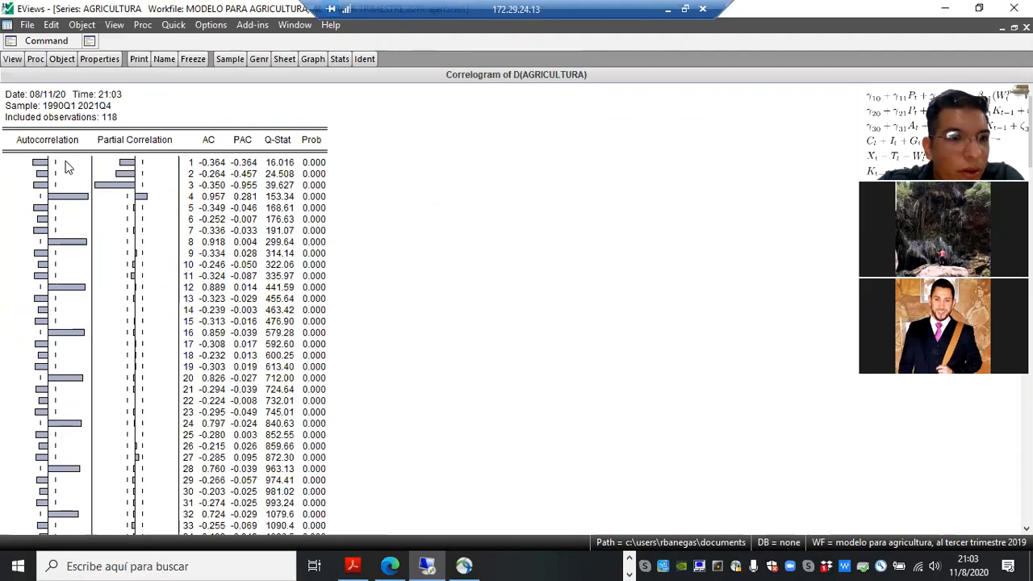
- Examine the first-difference autocorrelations of agricultura, especially at the seasonal lags 4, 8, 12, 16, 20 and 24
drag(44, 167, 51, 189)
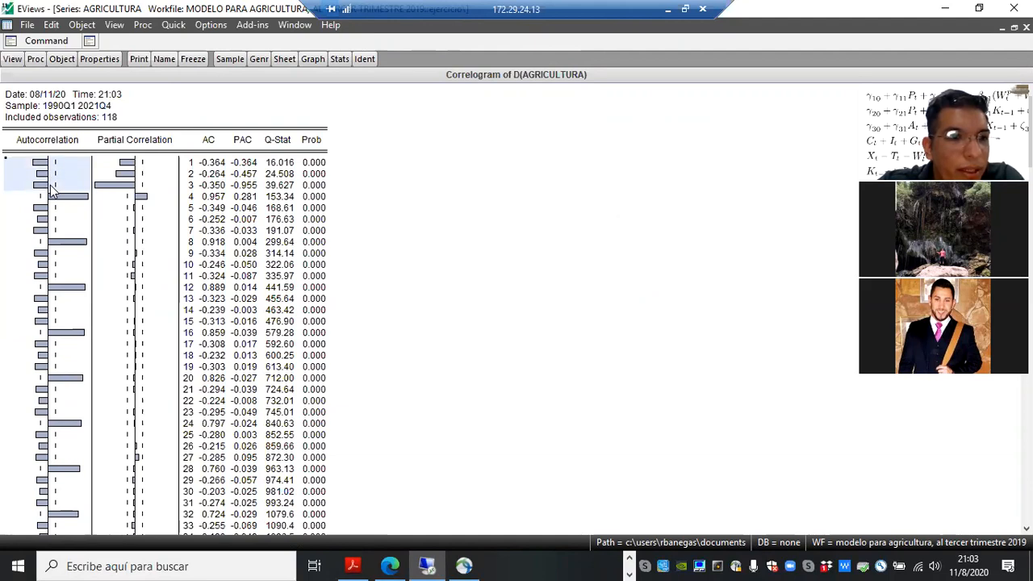
drag(51, 190, 54, 314)
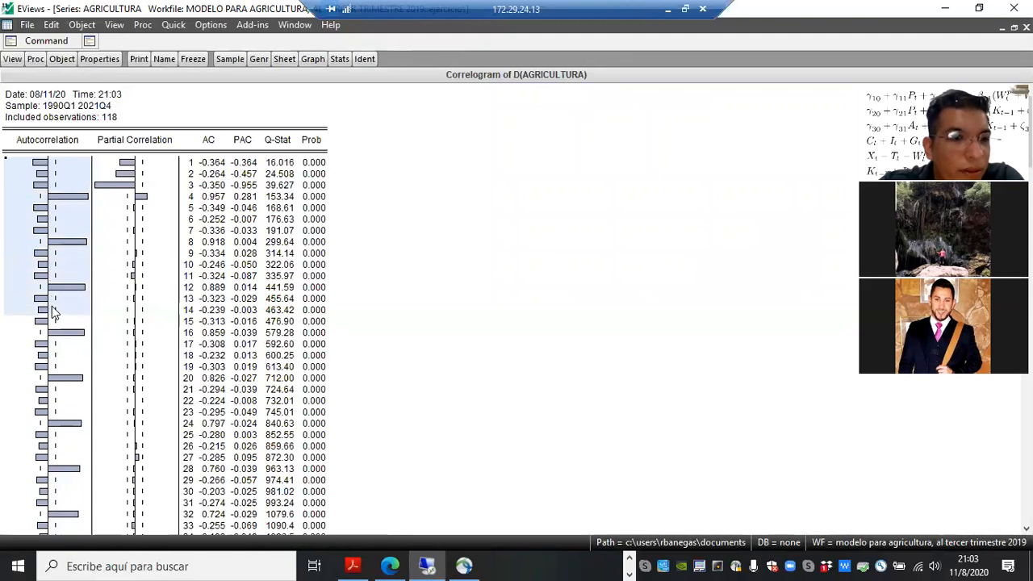
click(58, 201)
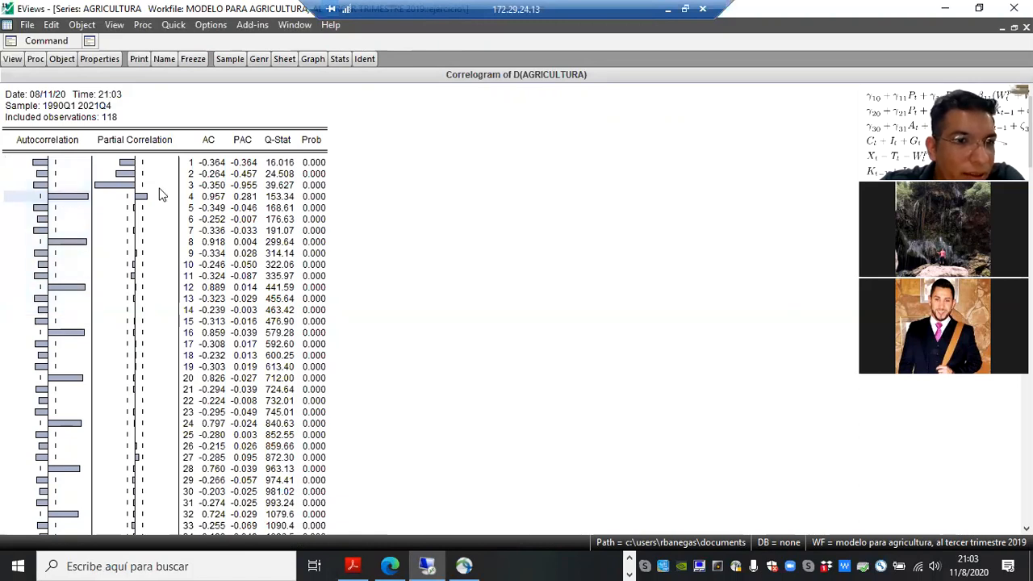
click(190, 202)
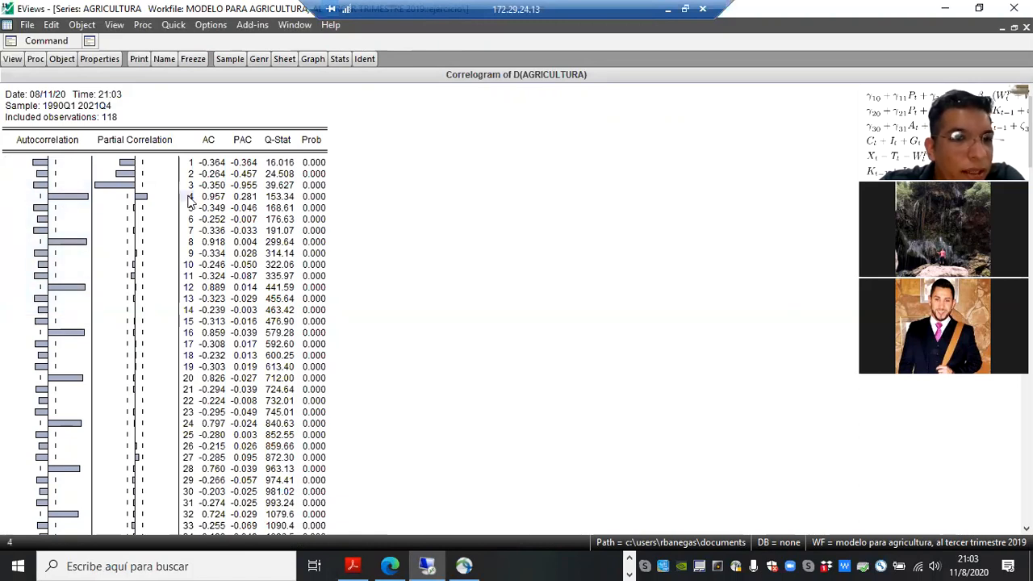
click(191, 242)
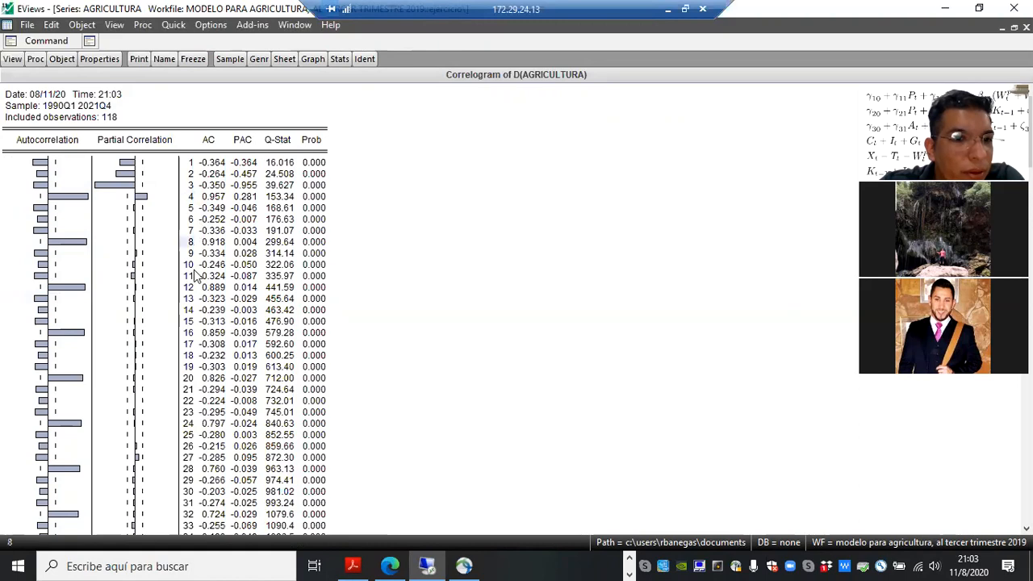
click(192, 288)
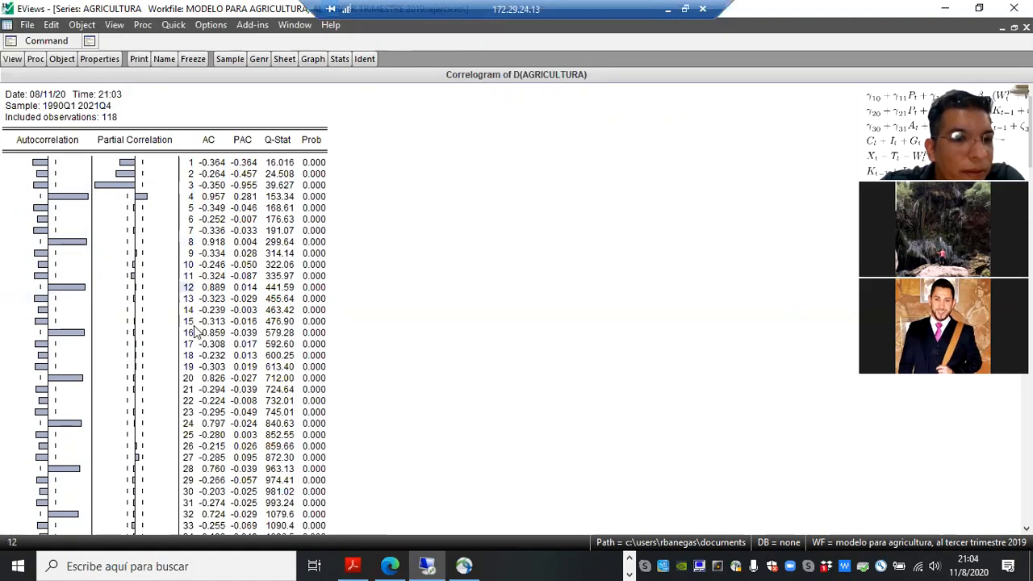
click(192, 333)
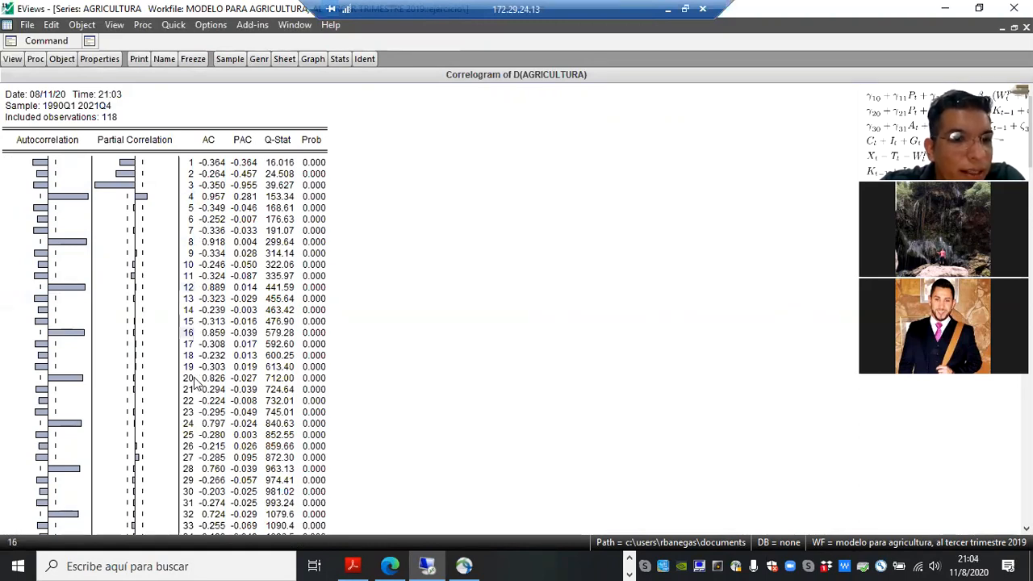
click(192, 378)
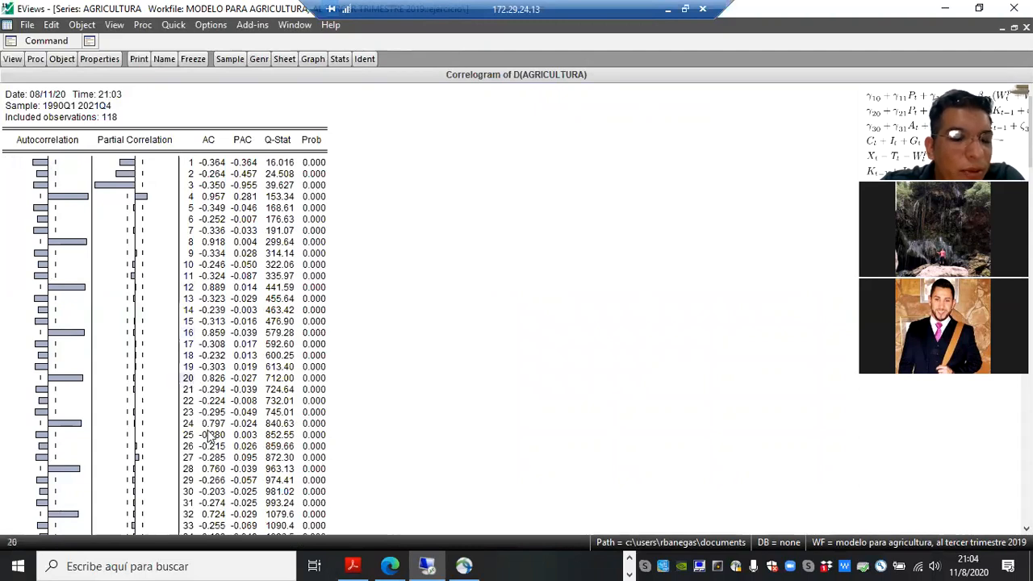
click(69, 201)
click(64, 243)
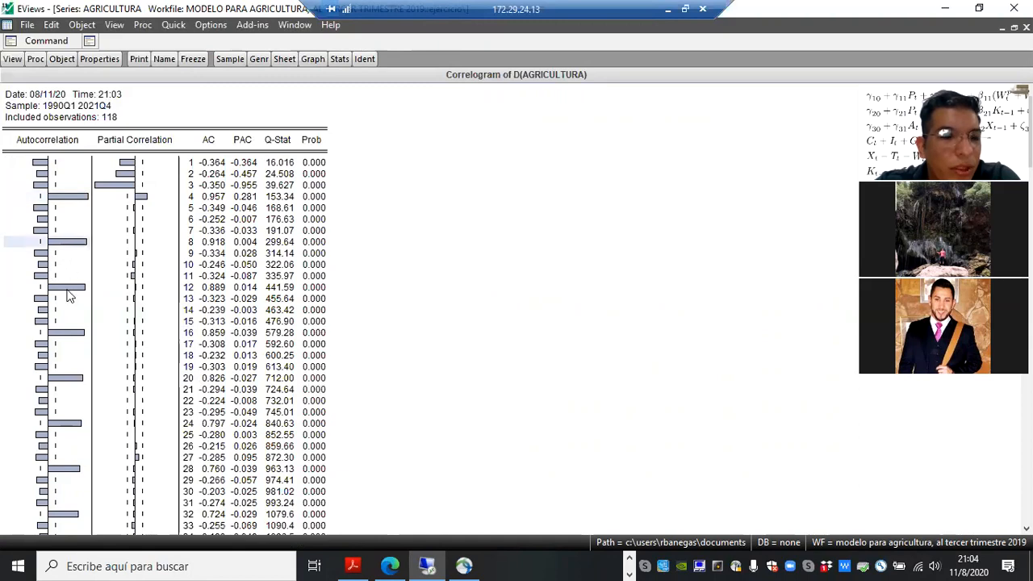
click(70, 291)
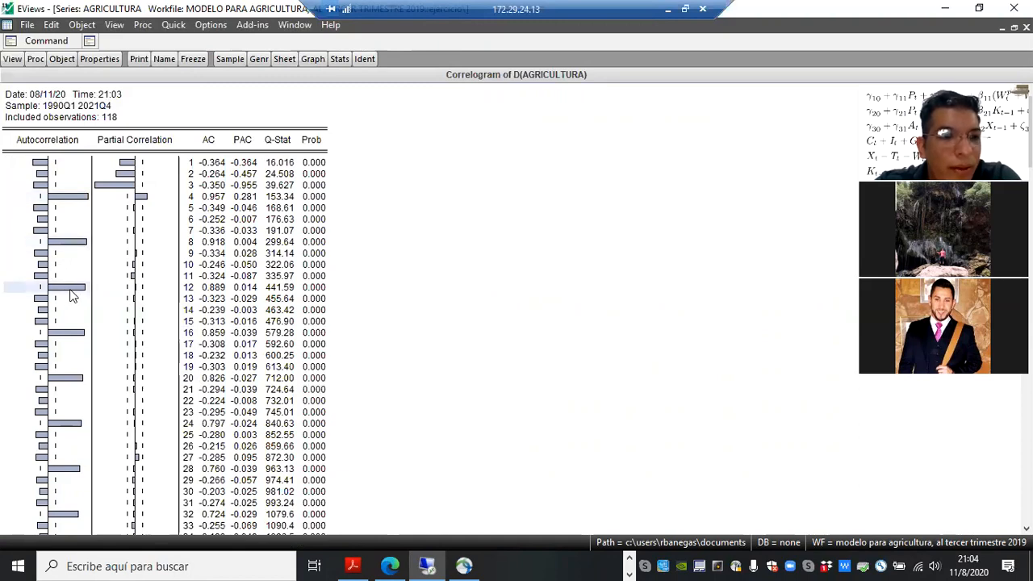
click(80, 339)
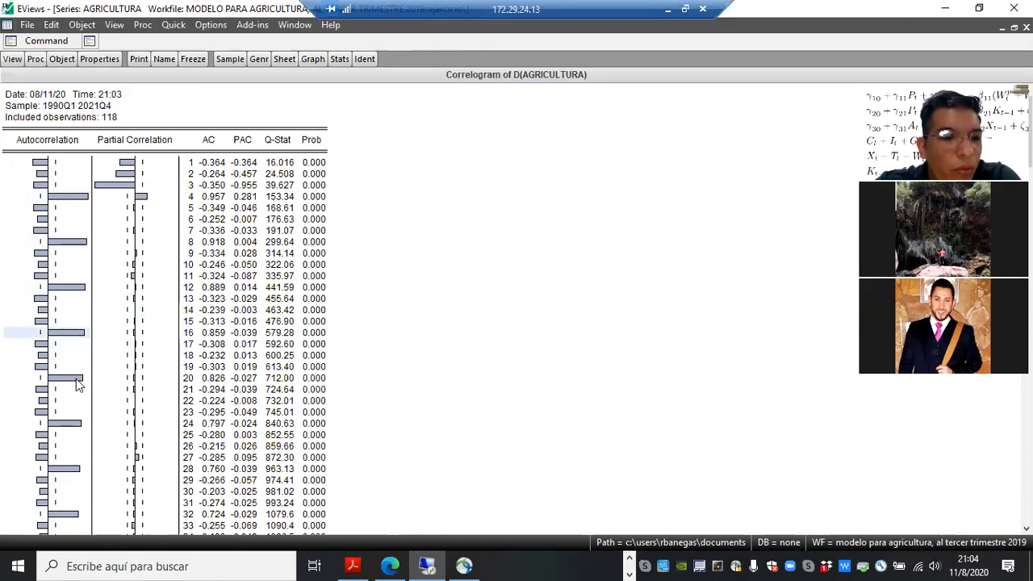
click(77, 379)
click(77, 428)
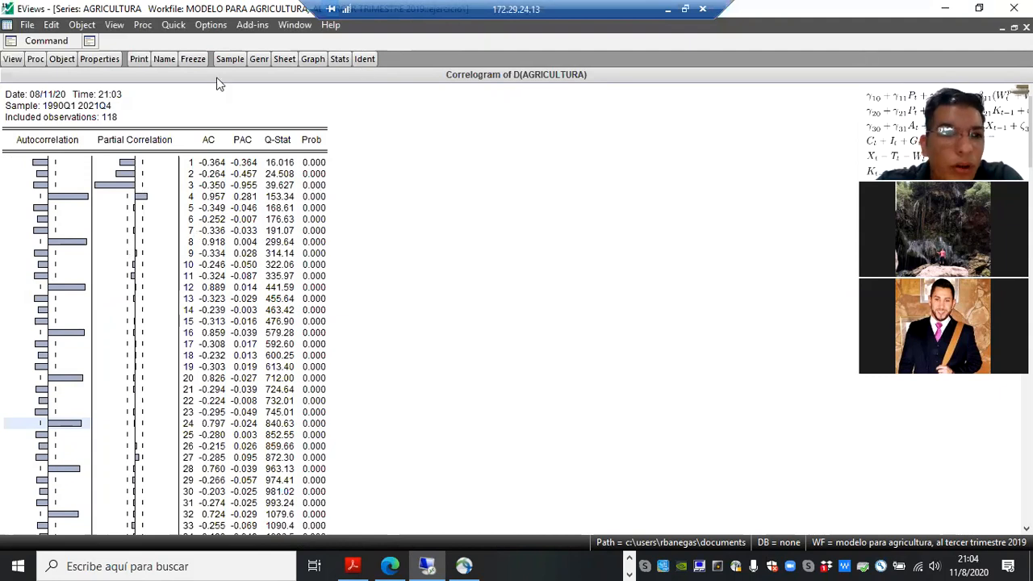
- Switch to the Word workshop document, review item d's automatic SARIMA selection instruction, and return to the agricultura series in EViews
click(36, 60)
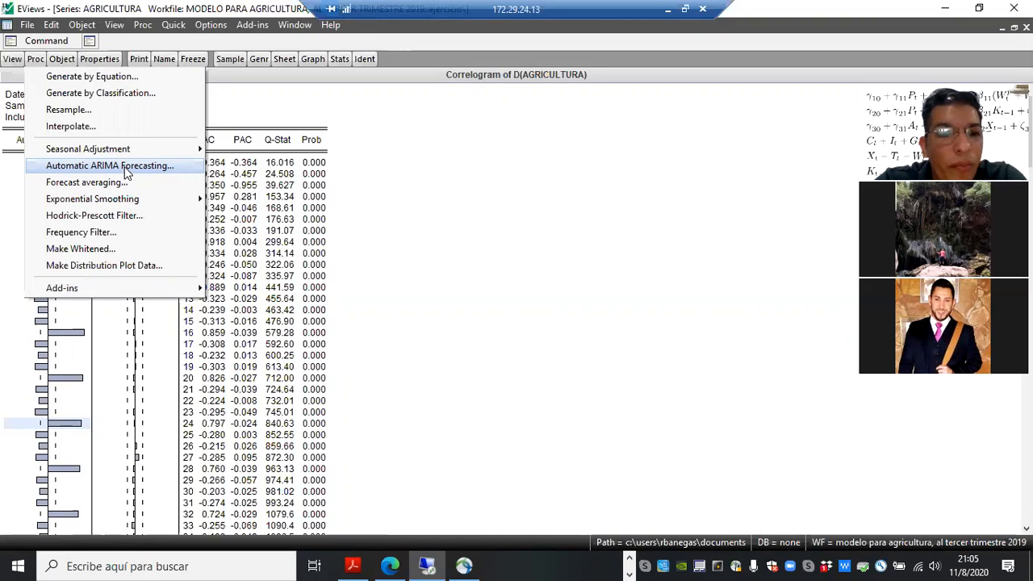
click(629, 562)
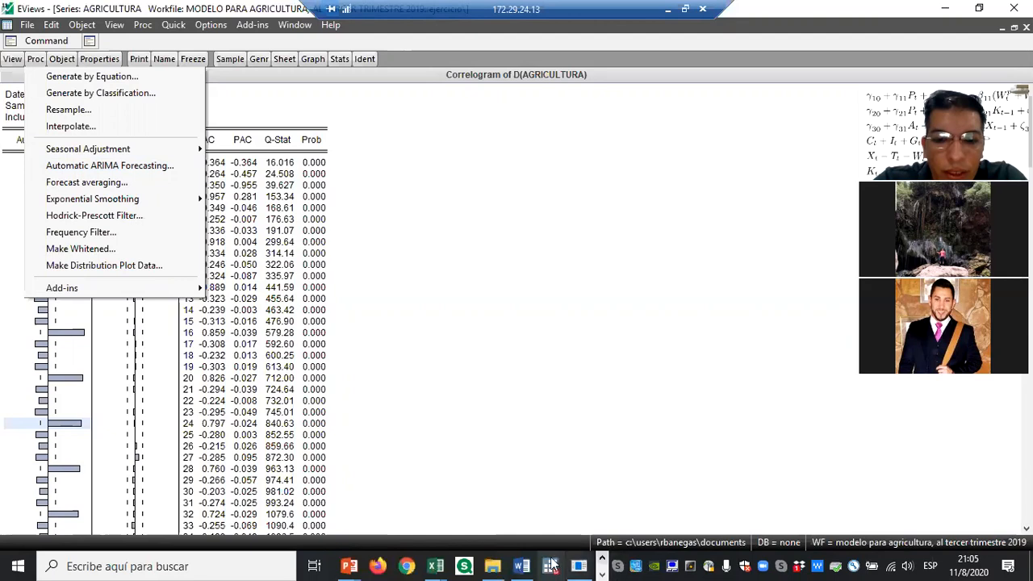
click(524, 566)
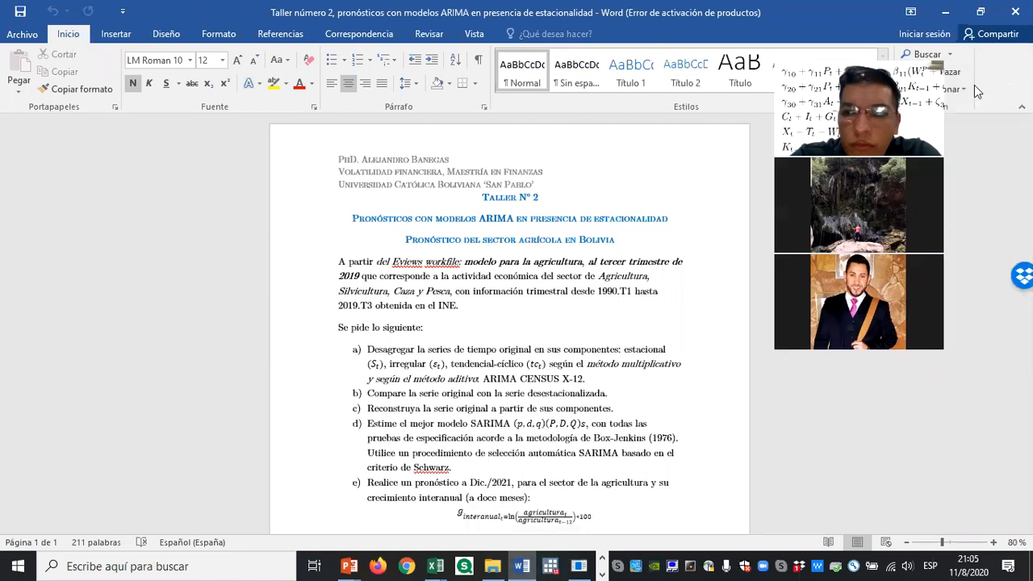
scroll(966, 475, down, 3)
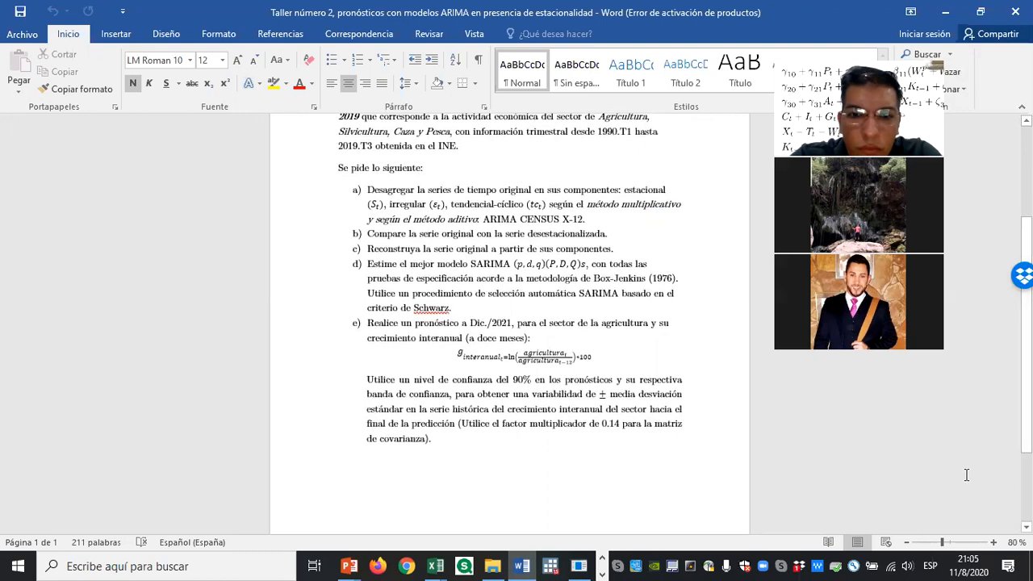
drag(368, 294, 611, 297)
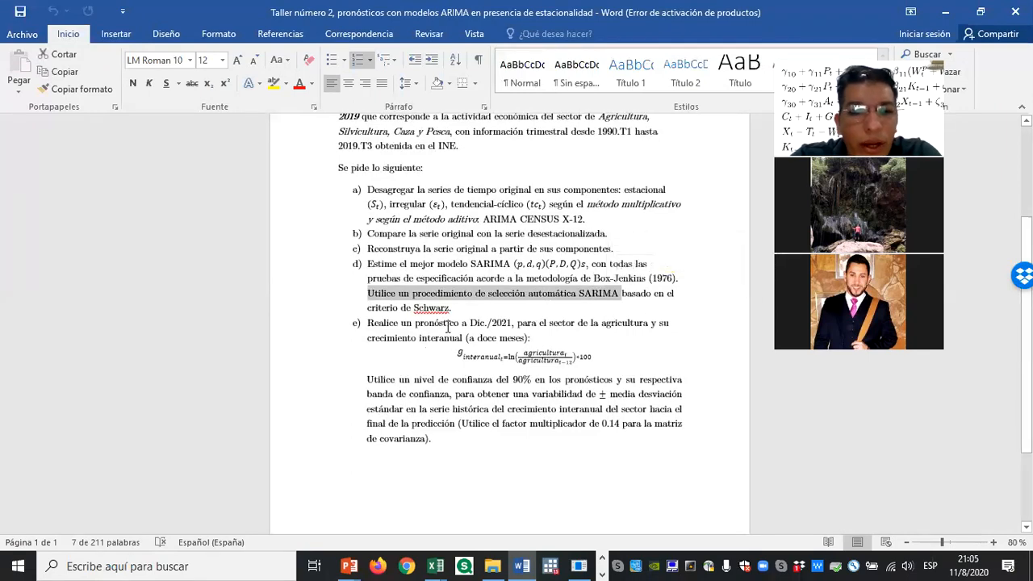
click(945, 13)
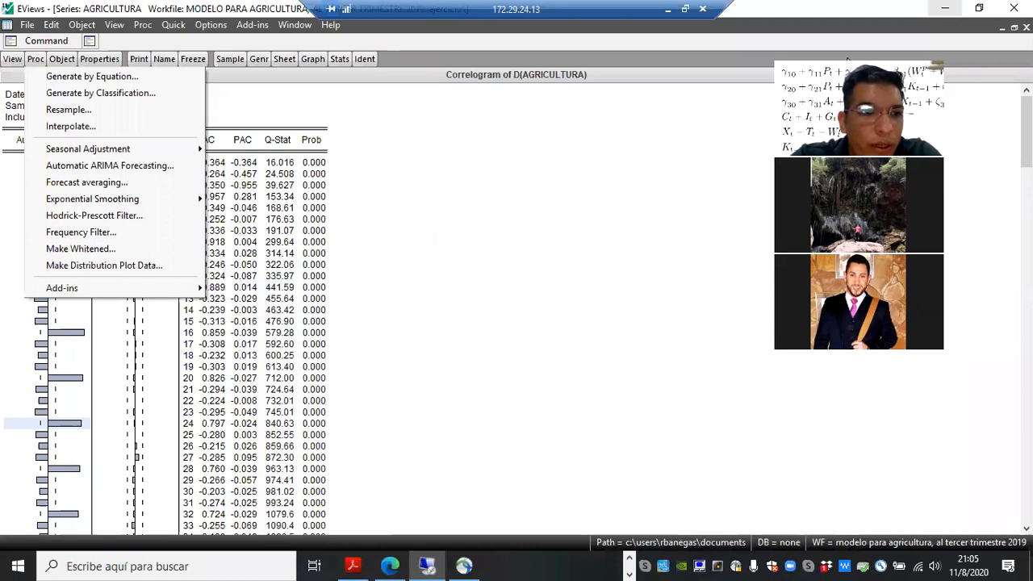
- Start automatic ARIMA forecasting for agricultura with a log transformation and the estimation sample 1990Q1 2019Q3
click(115, 166)
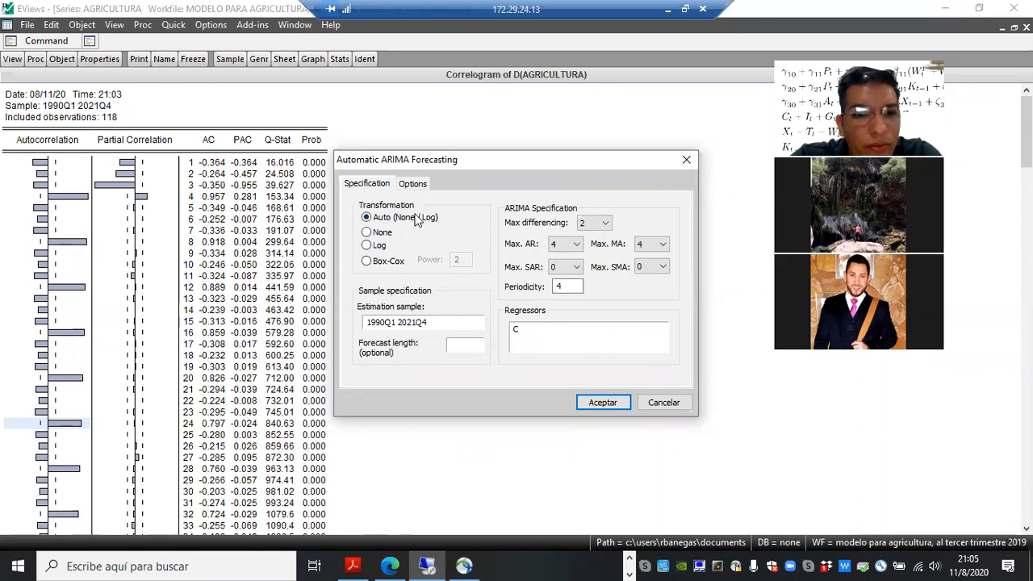
click(374, 249)
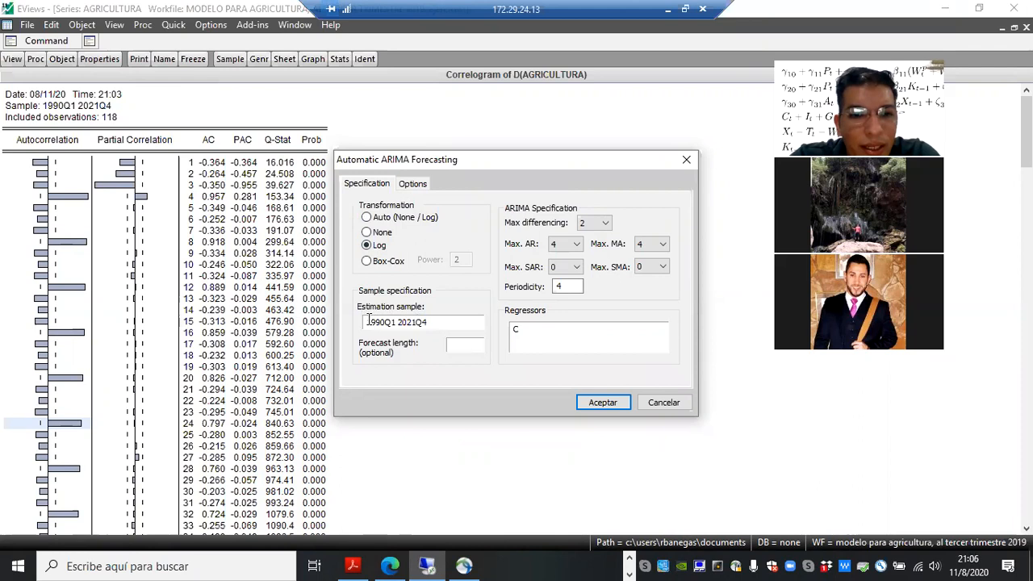
drag(368, 321, 394, 322)
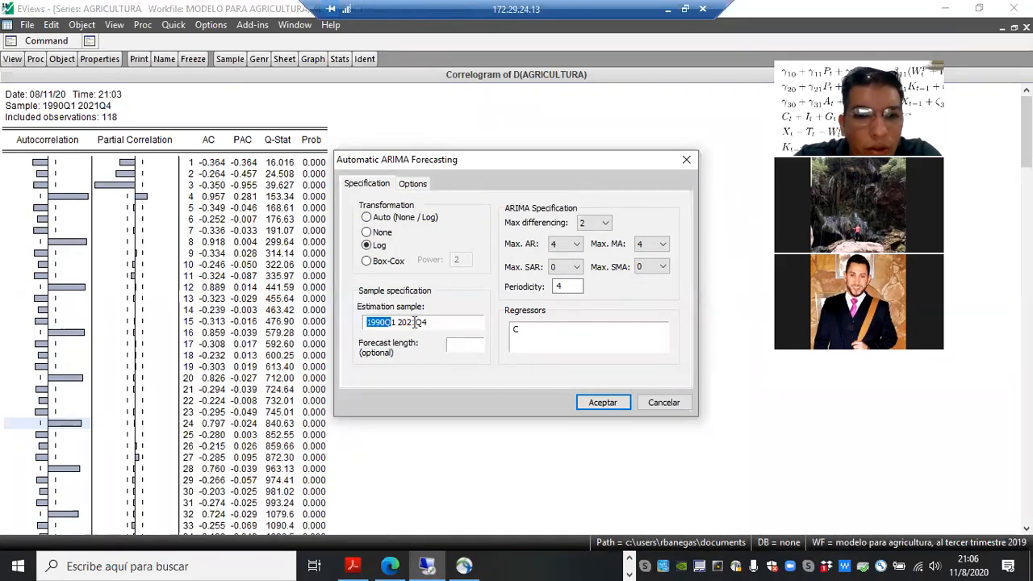
click(414, 321)
key(Right)
key(BackSpace)
key(BackSpace)
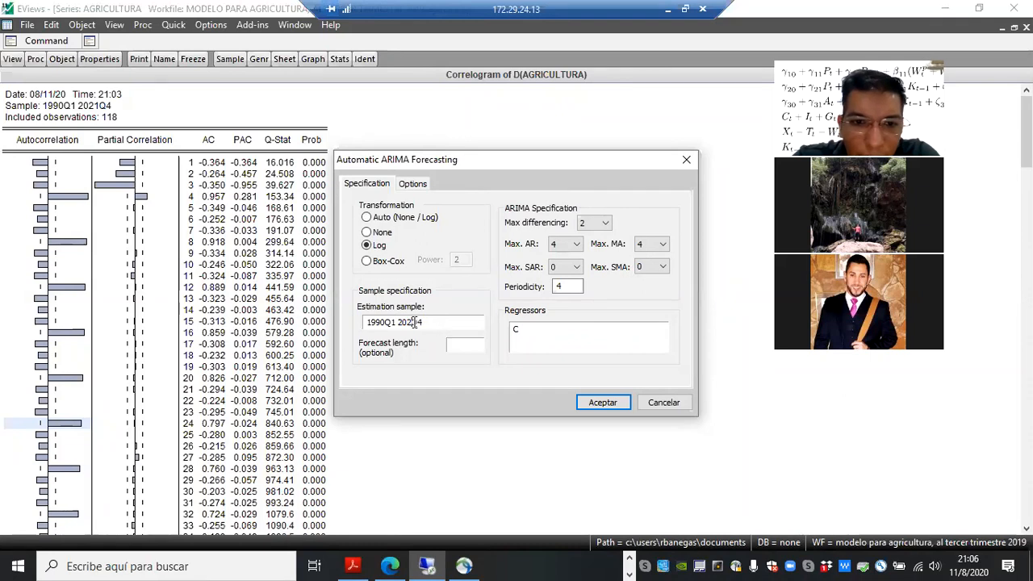
text(19)
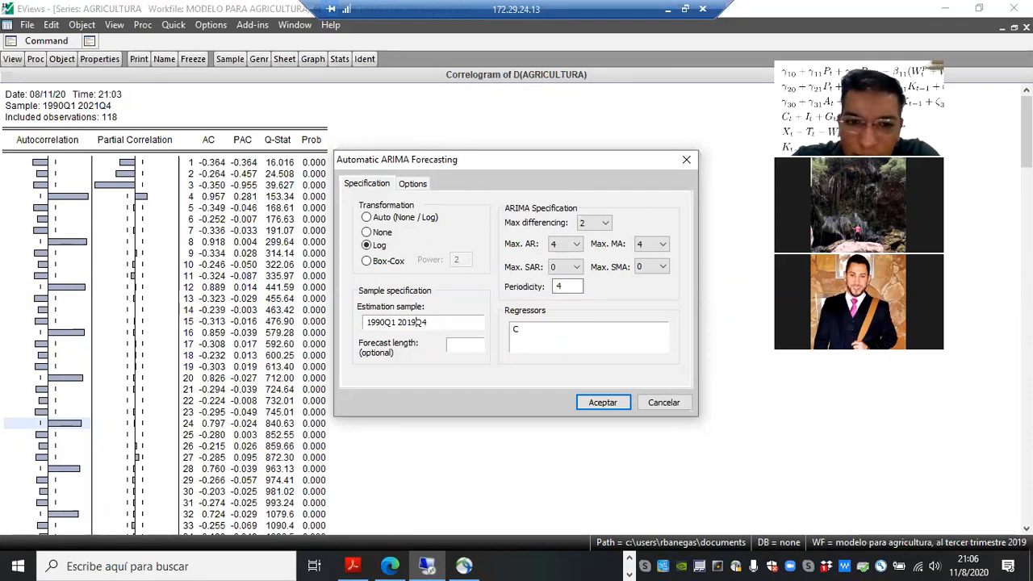
key(BackSpace)
text(3)
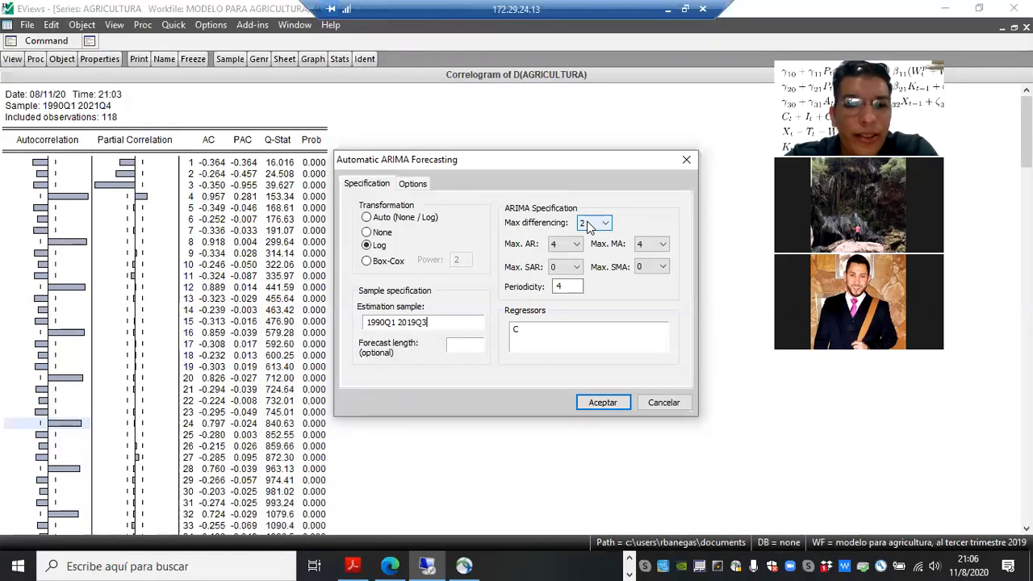
- Set the maximum ARIMA orders to AR 4, MA 4, SAR 2 and SMA 2
click(553, 249)
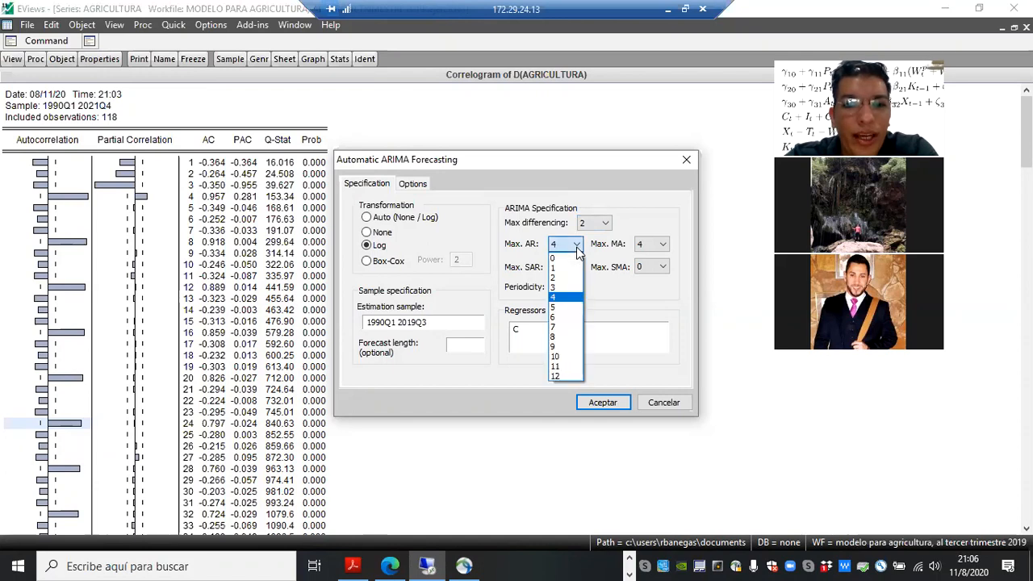
click(573, 301)
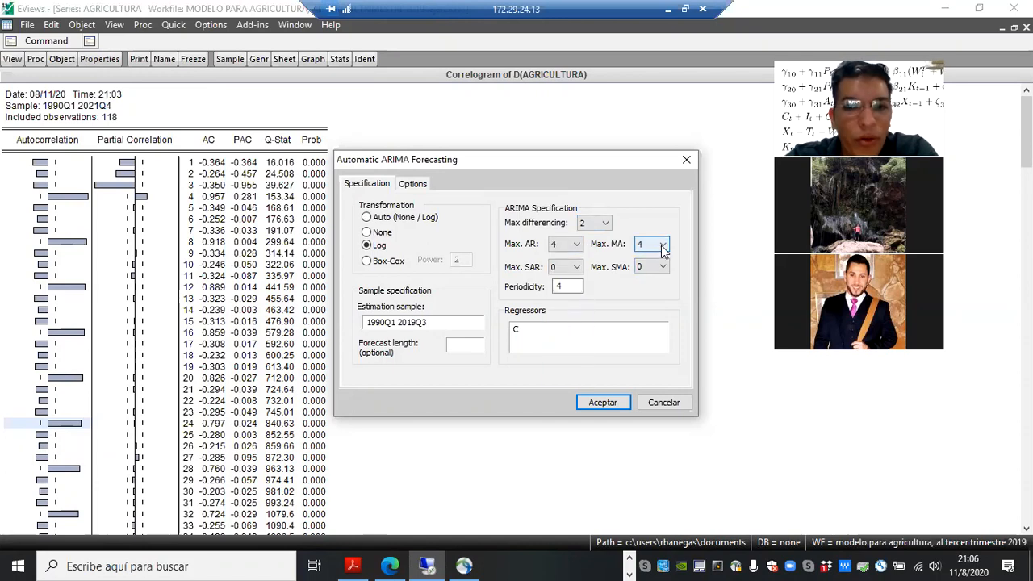
click(660, 245)
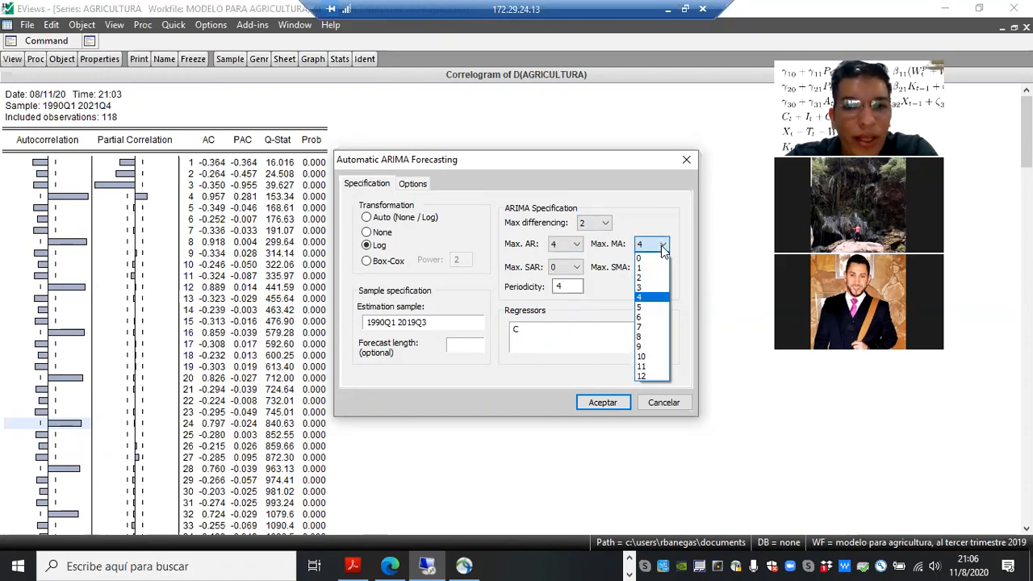
click(660, 297)
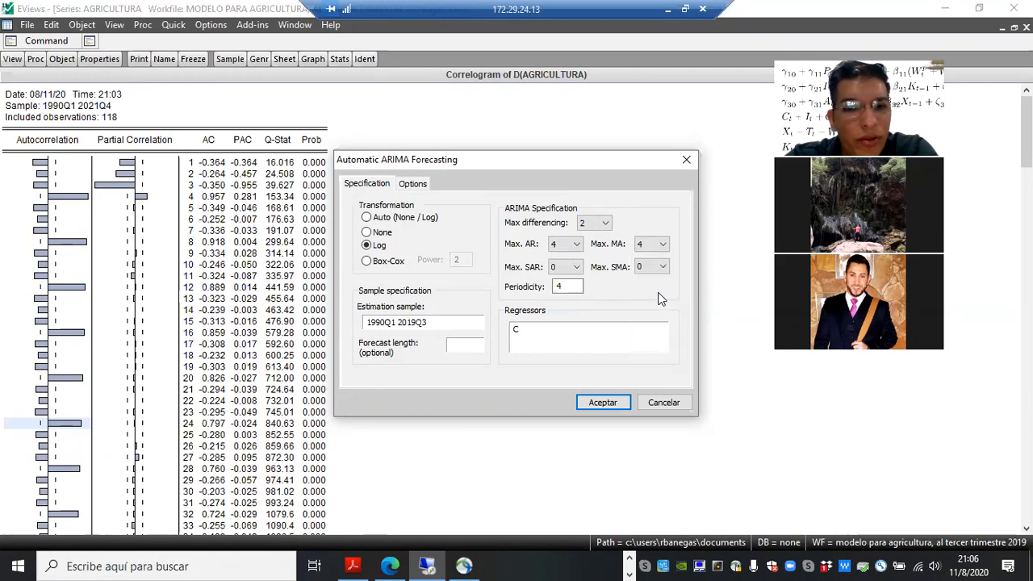
click(581, 268)
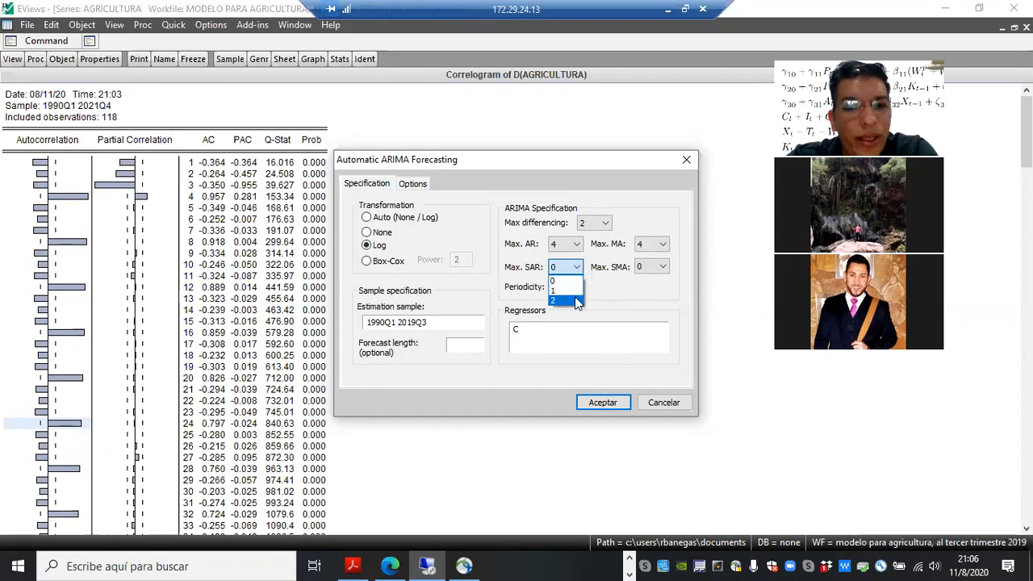
click(575, 300)
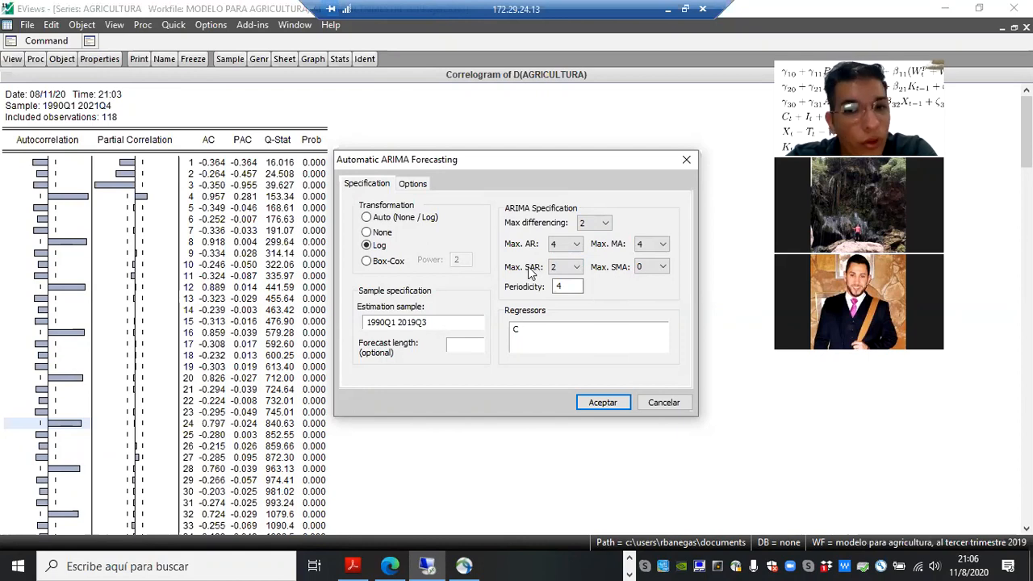
click(660, 268)
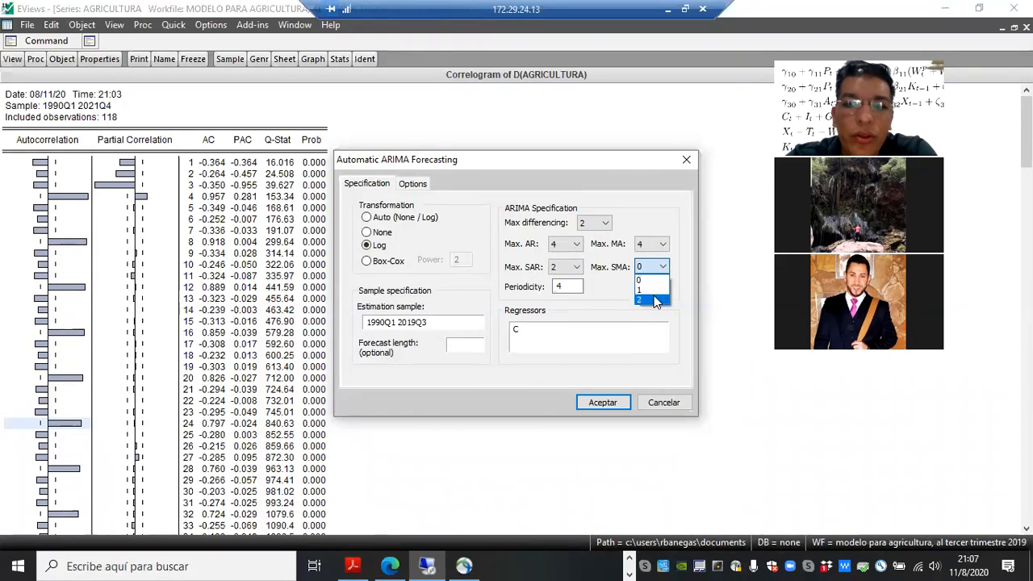
click(655, 300)
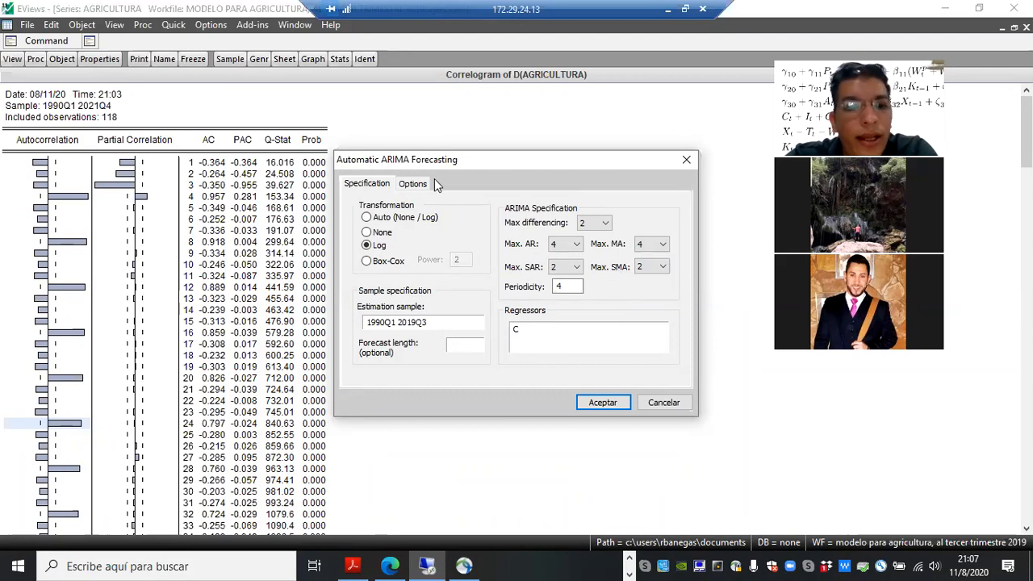
- Choose the Schwarz information criterion for ARMA model selection
click(413, 184)
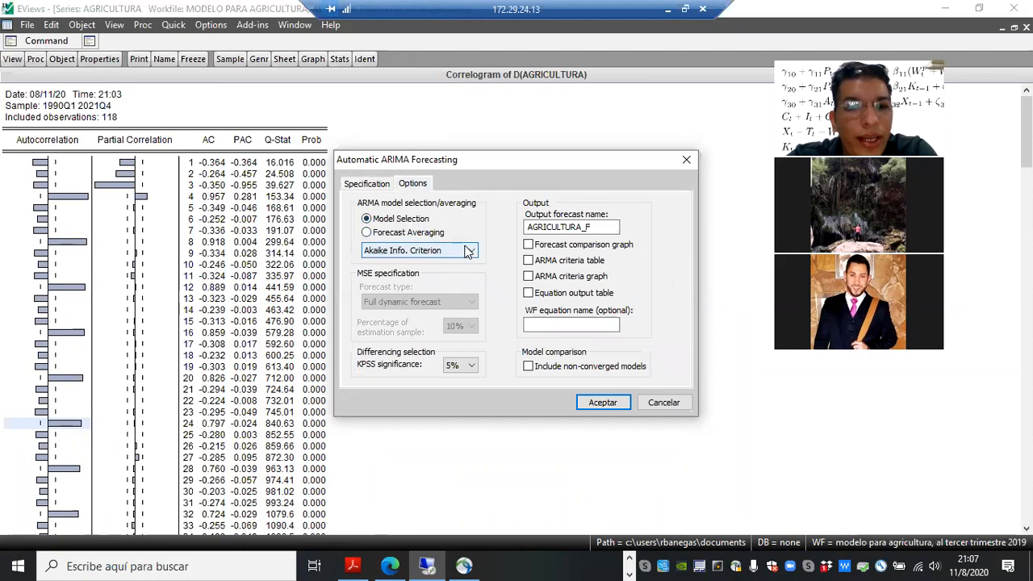
click(466, 251)
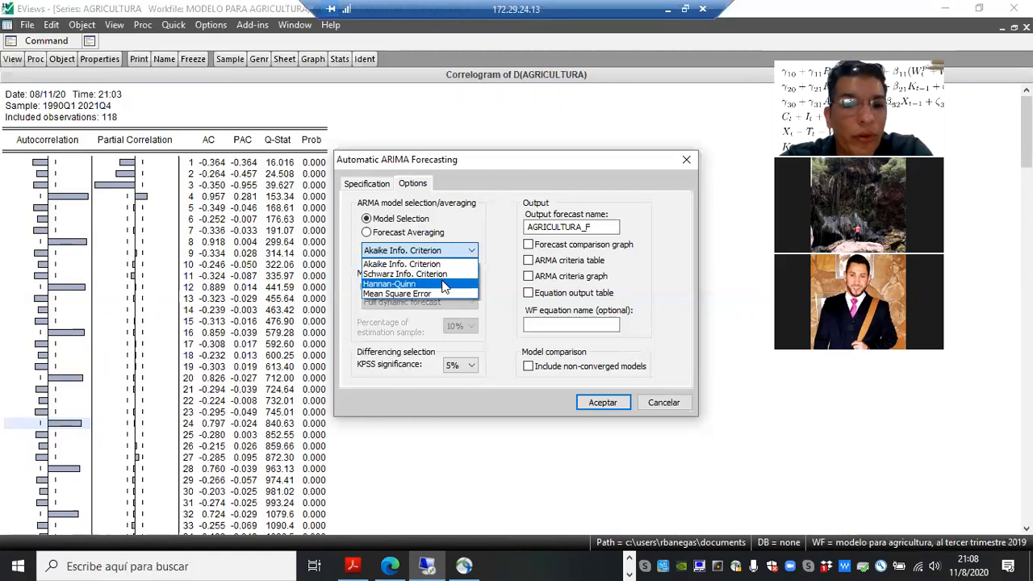
click(442, 275)
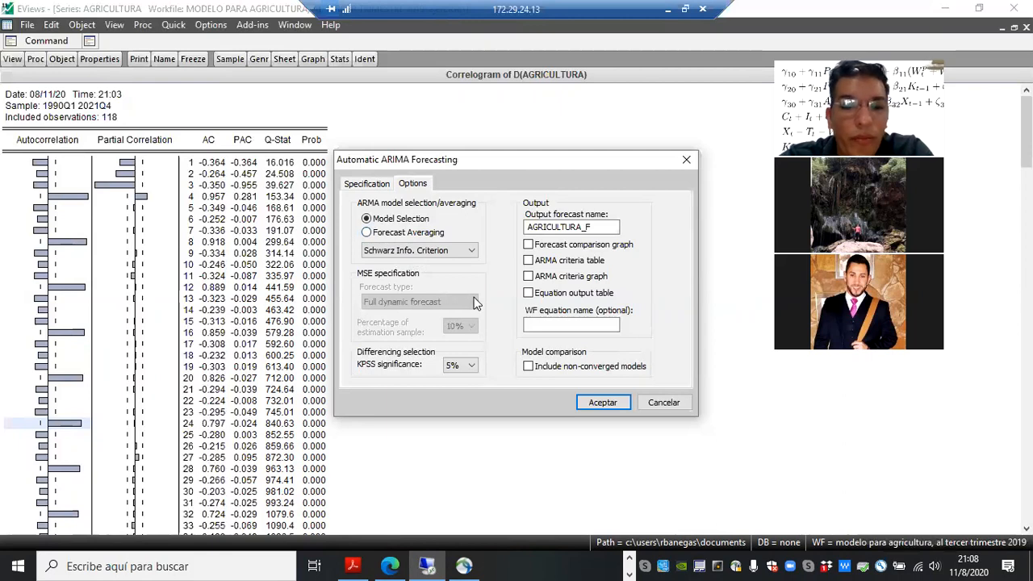
- Request the forecast comparison graph, ARMA criteria table and graph, and equation output table, and name the workfile equation automatico
click(530, 246)
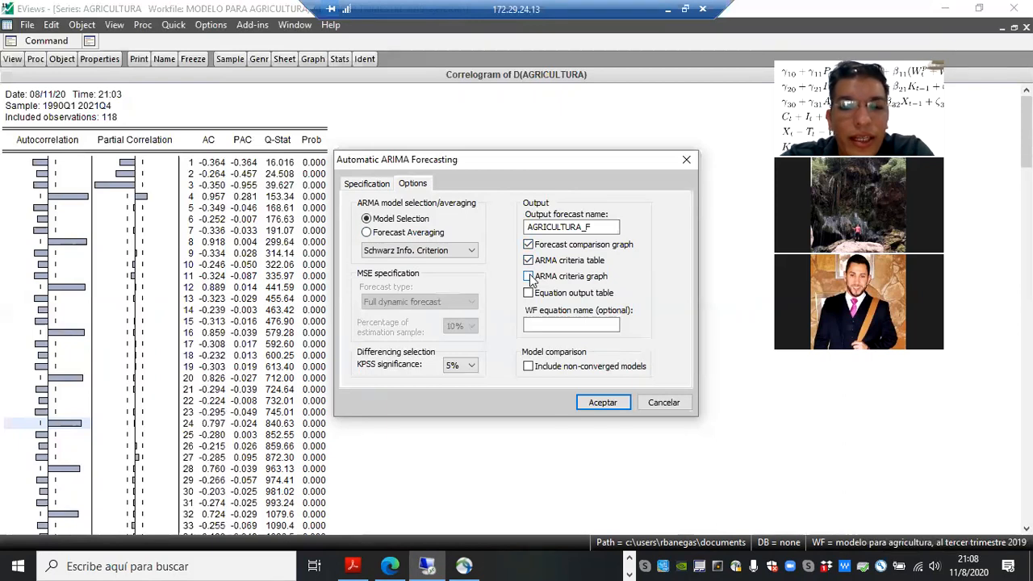
click(529, 277)
click(529, 294)
click(539, 322)
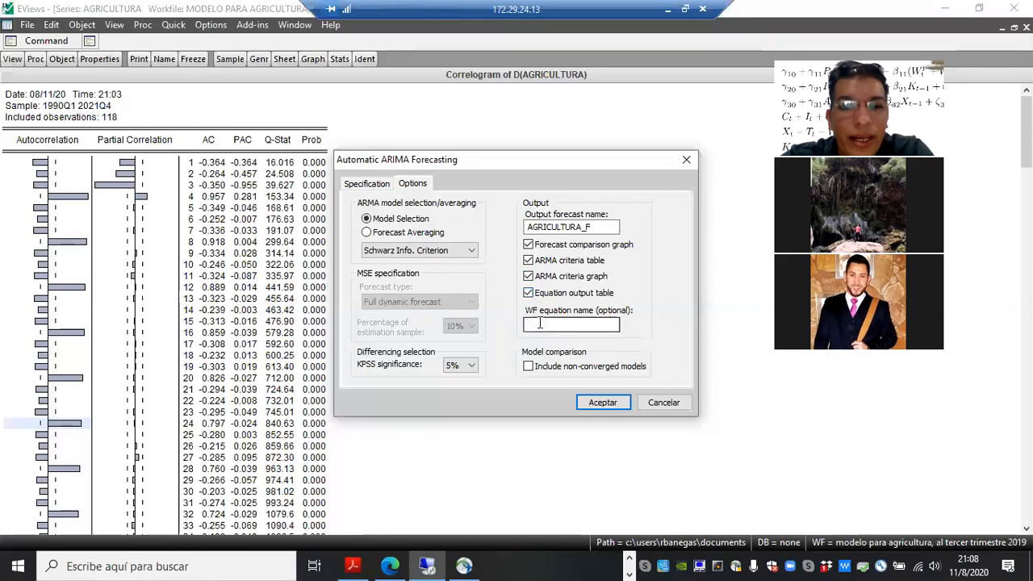
text(automatico)
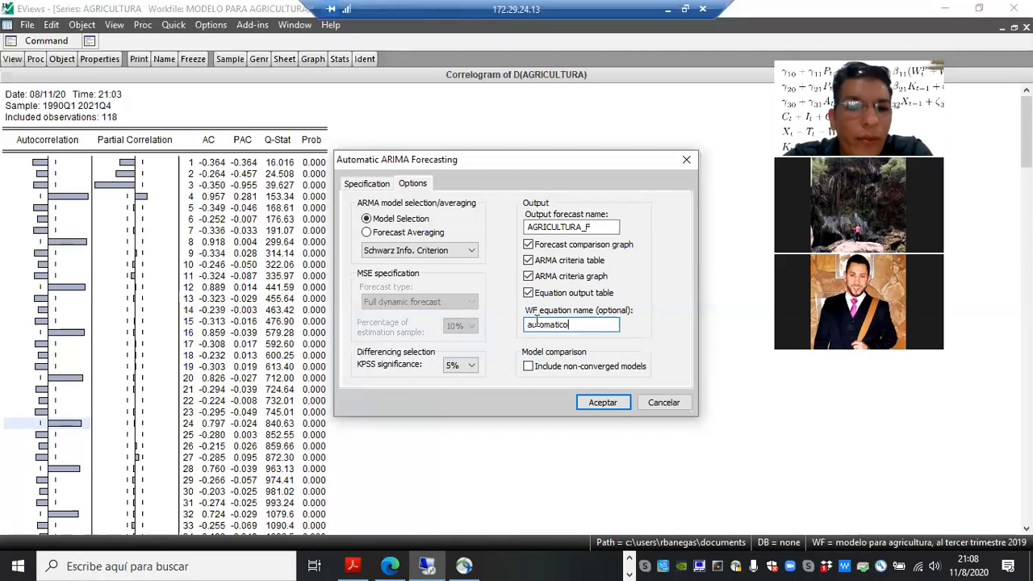
- Set the forecast length to 9 and run the automatic ARIMA forecast
click(365, 184)
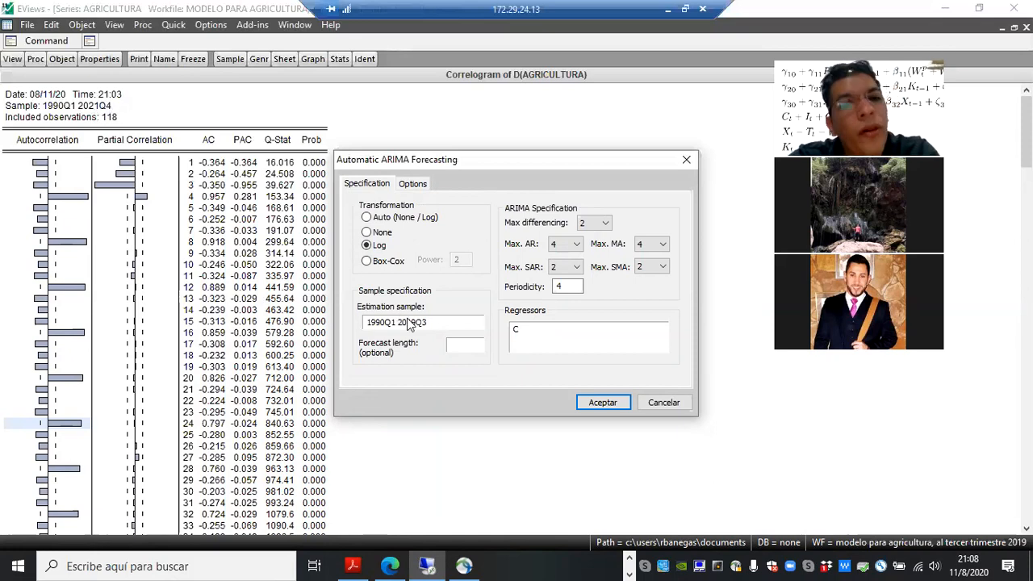
drag(406, 323, 425, 322)
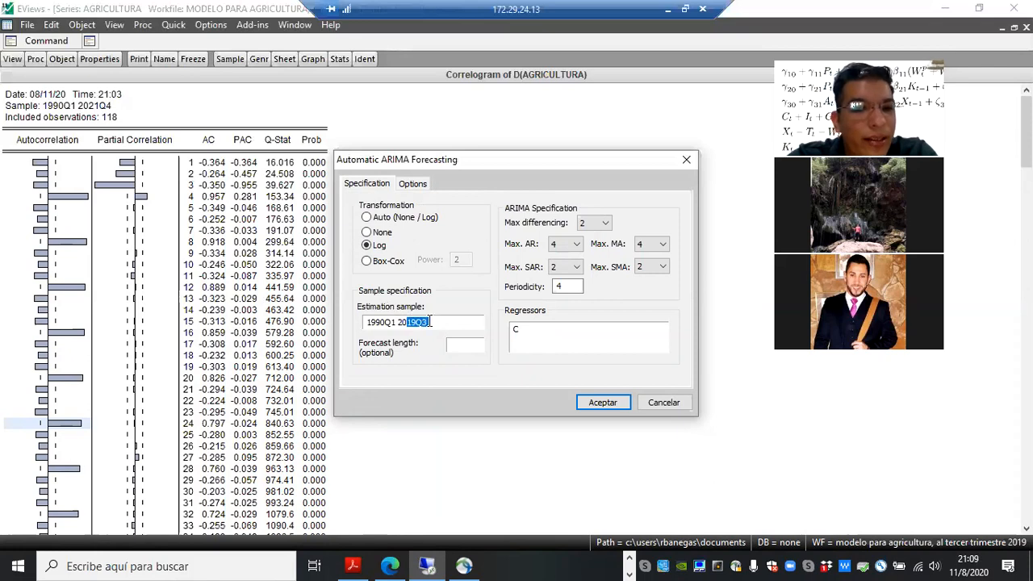
click(428, 321)
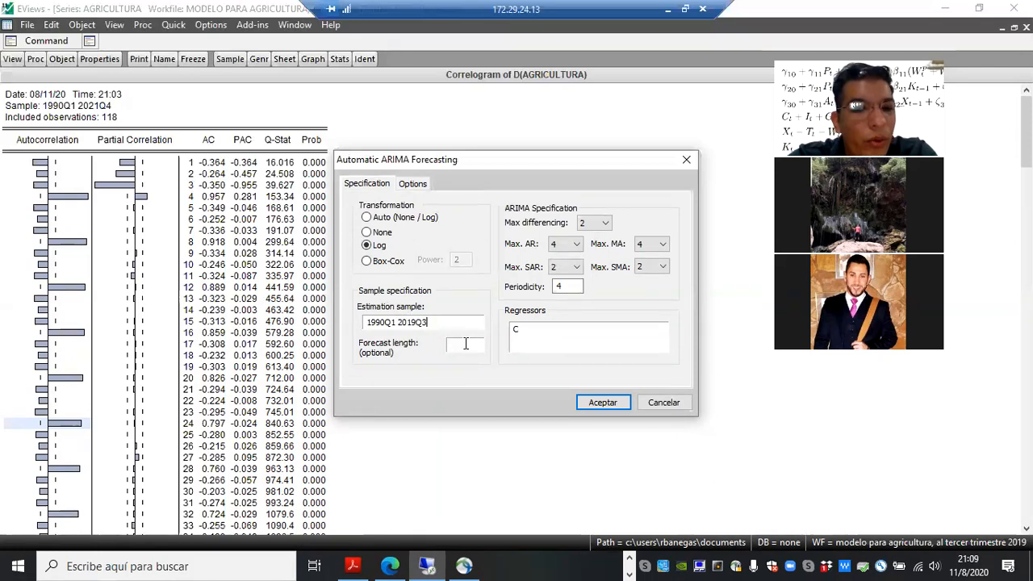
text(7)
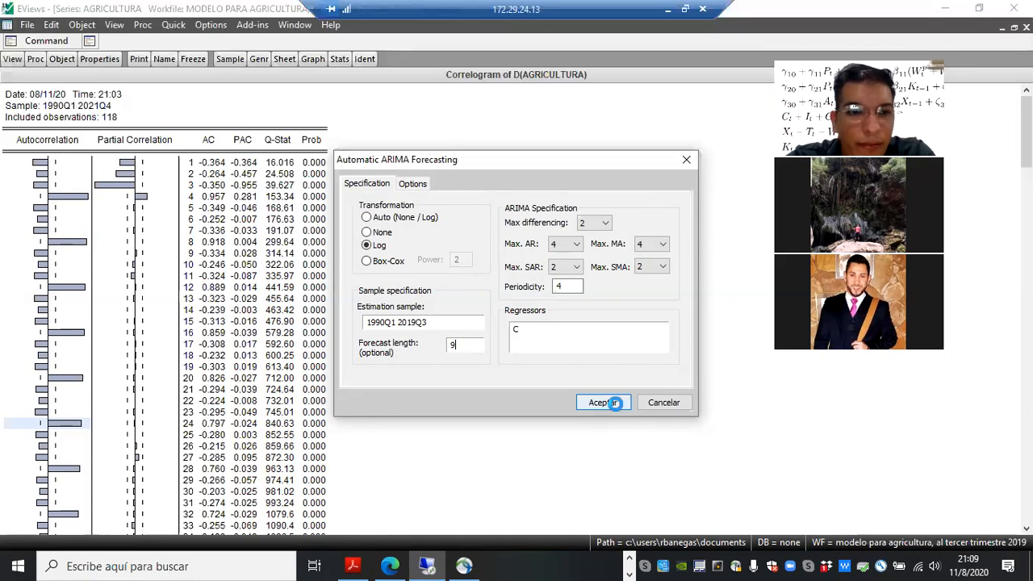
click(602, 403)
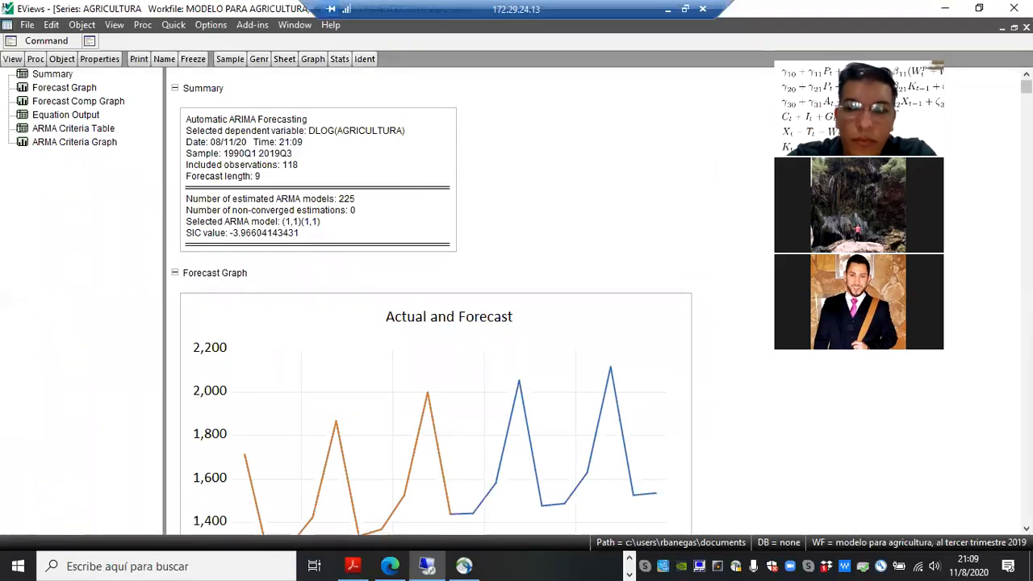
- Freeze the automatic ARIMA forecasting output as a spool and name it salidas
scroll(602, 301, down, 5)
scroll(432, 301, up, 5)
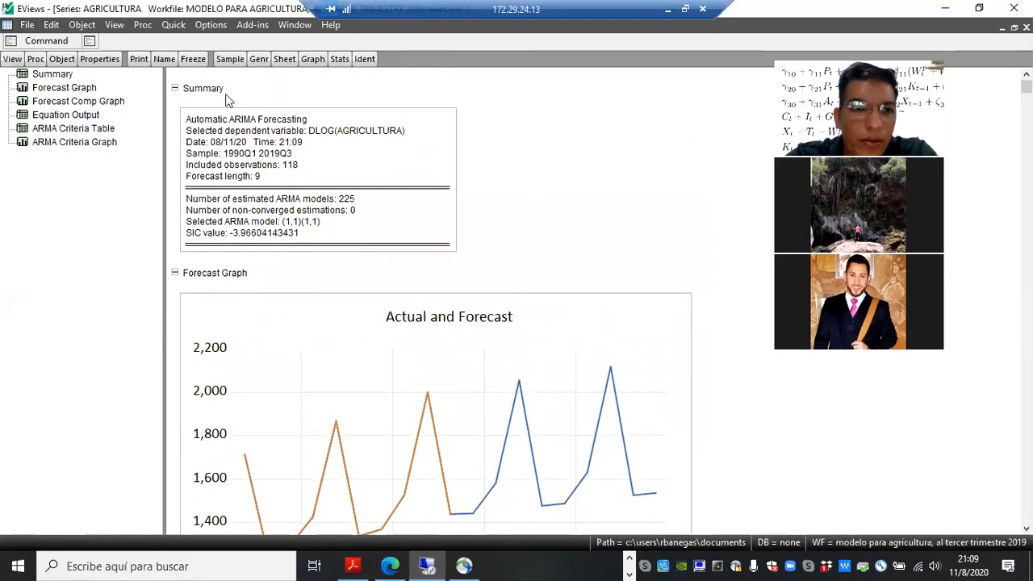
click(195, 62)
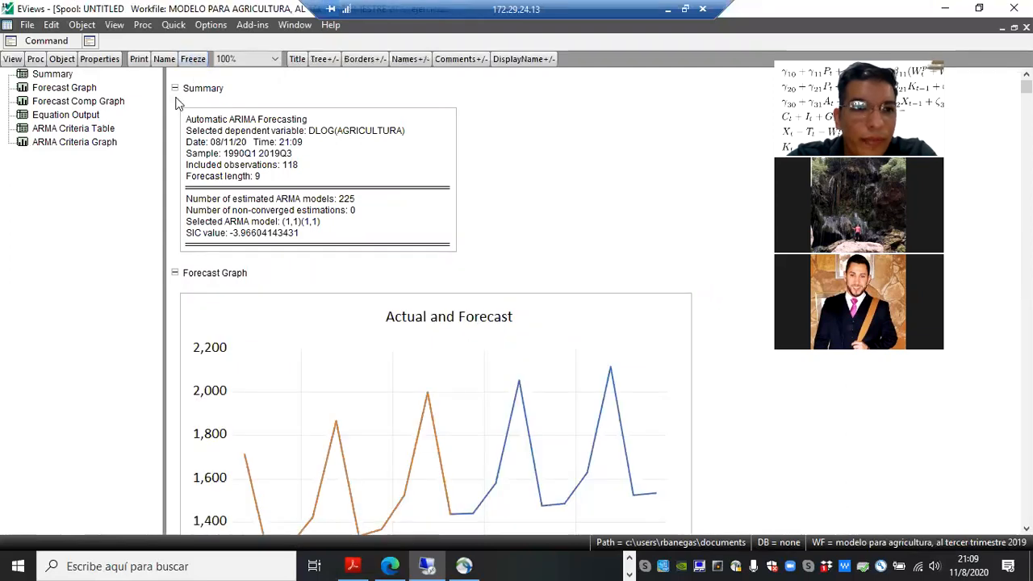
click(165, 59)
drag(455, 254, 412, 255)
text(salidas)
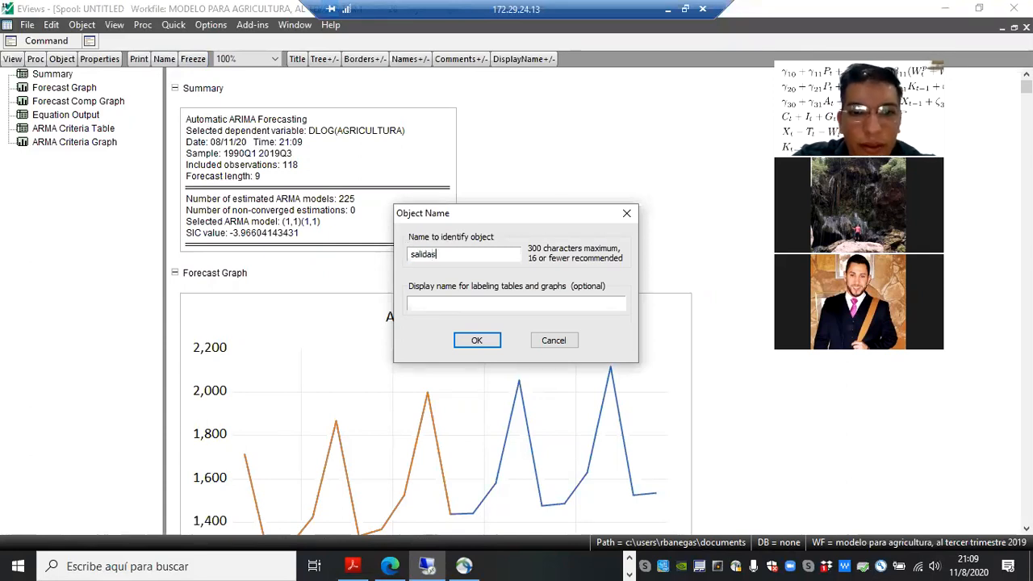
key(Return)
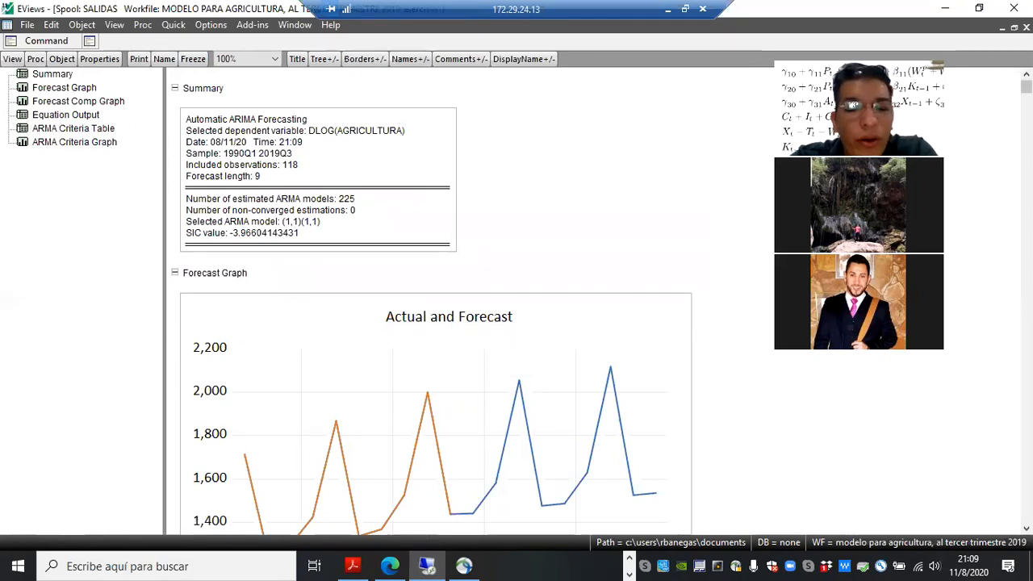
- Examine the actual and forecast graph, the model selection summary and the forecast comparison graph in the salidas spool
scroll(436, 306, down, 3)
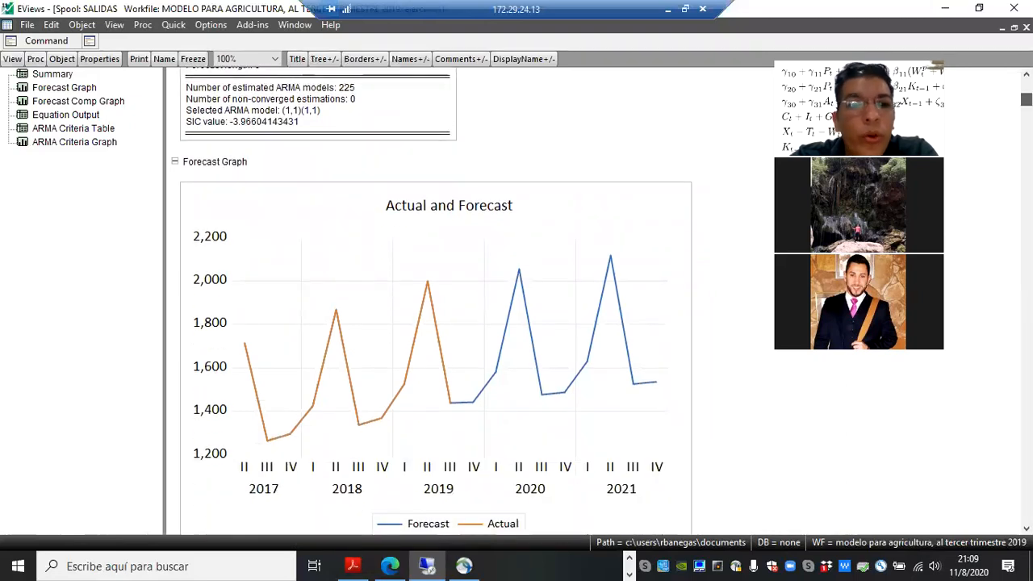
scroll(436, 307, down, 2)
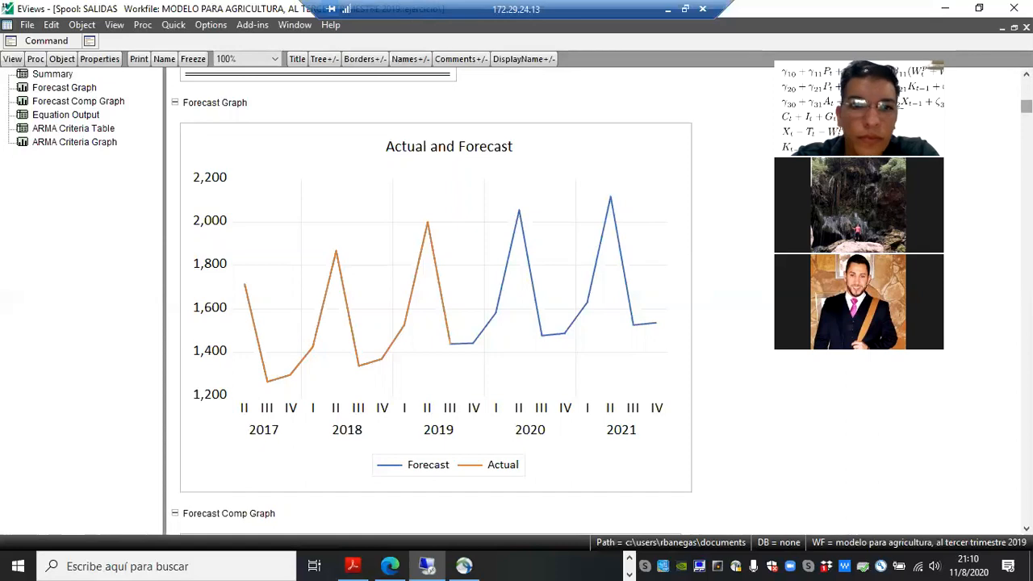
scroll(435, 299, up, 3)
scroll(436, 298, up, 1)
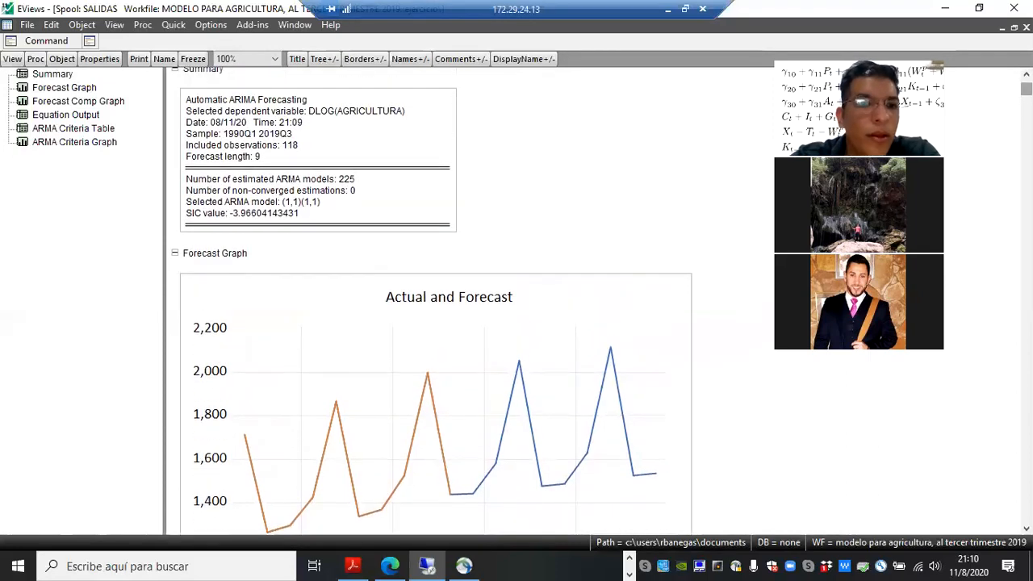
click(235, 179)
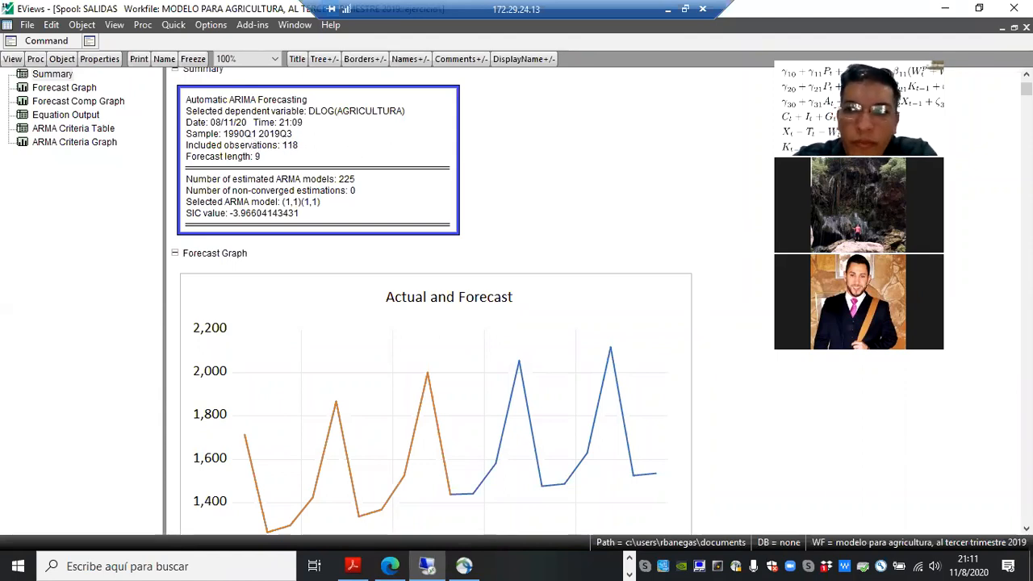
drag(1026, 88, 1026, 156)
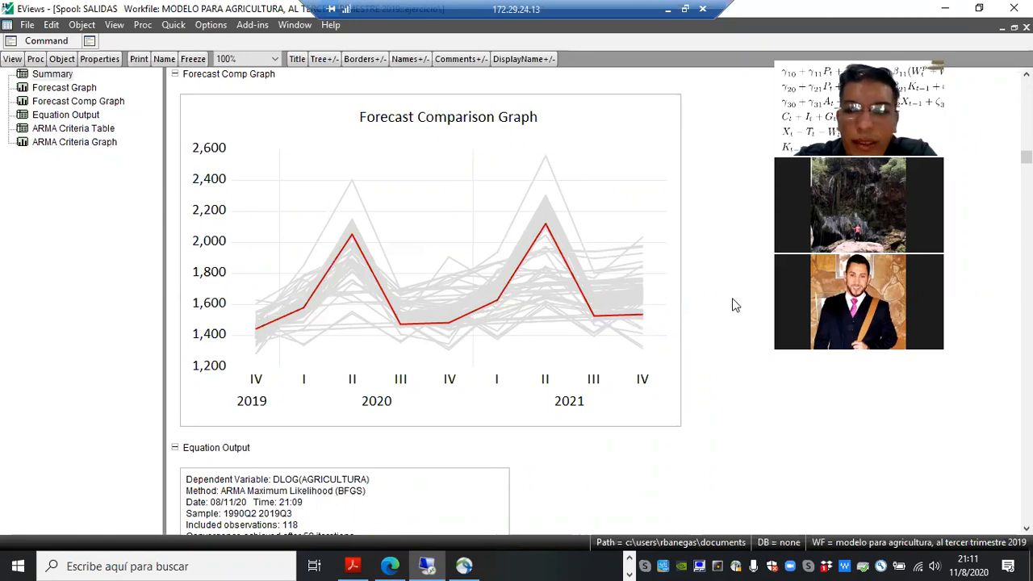
scroll(436, 299, up, 5)
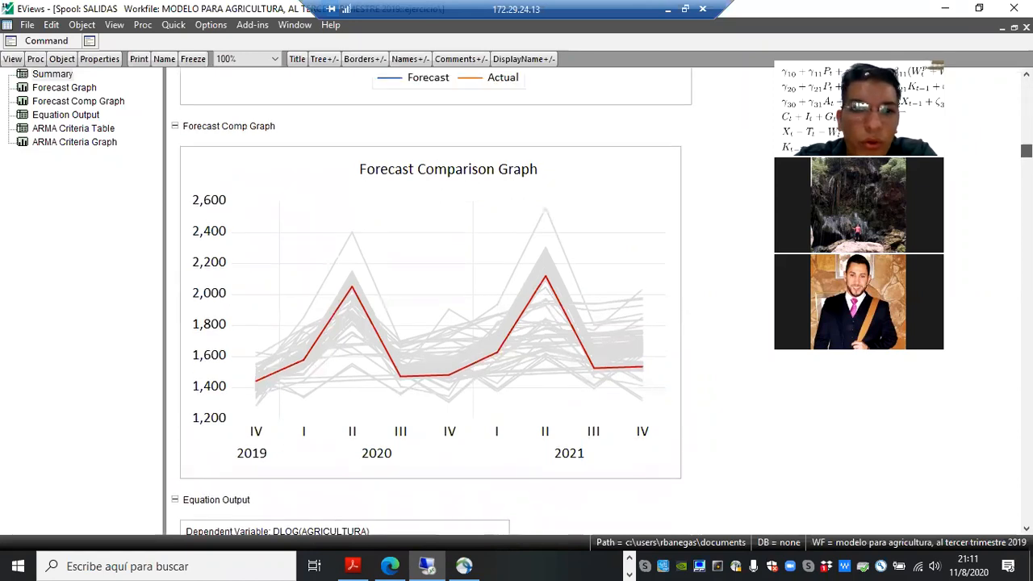
- Review the forecasting summary, both forecast graphs and the coefficients in the equation output of the salidas spool
scroll(314, 207, up, 2)
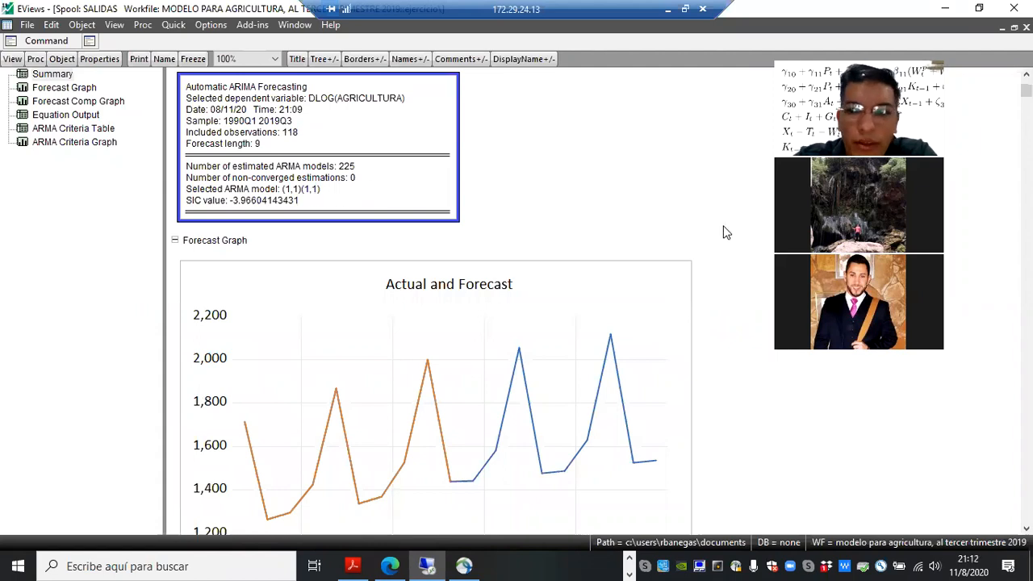
scroll(723, 232, down, 10)
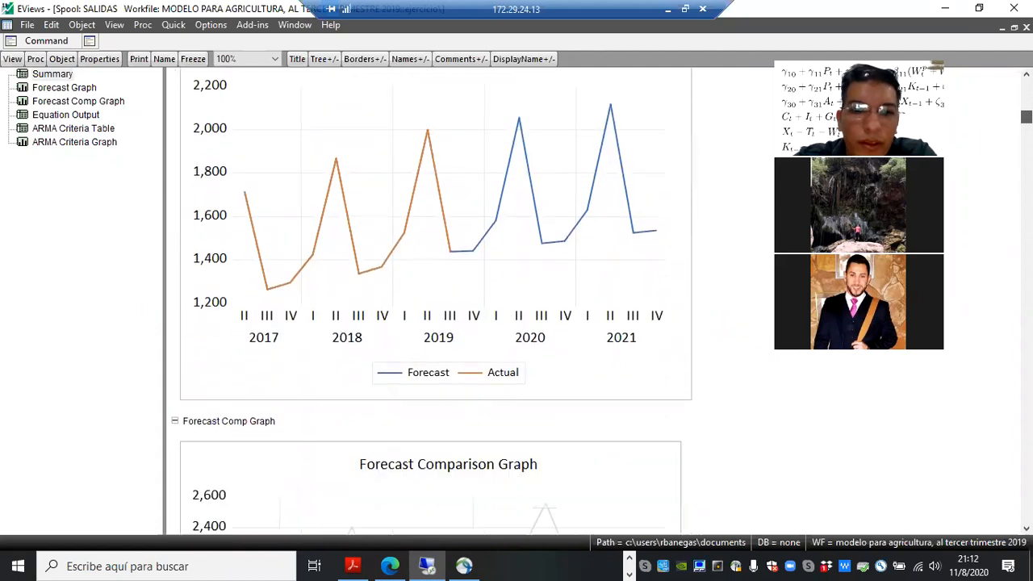
scroll(516, 307, down, 3)
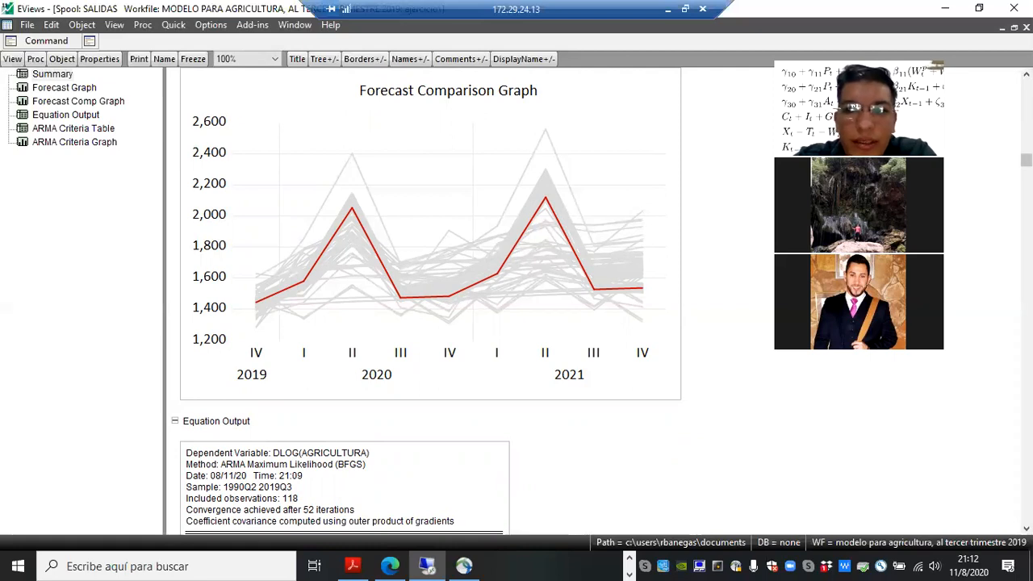
scroll(517, 299, down, 5)
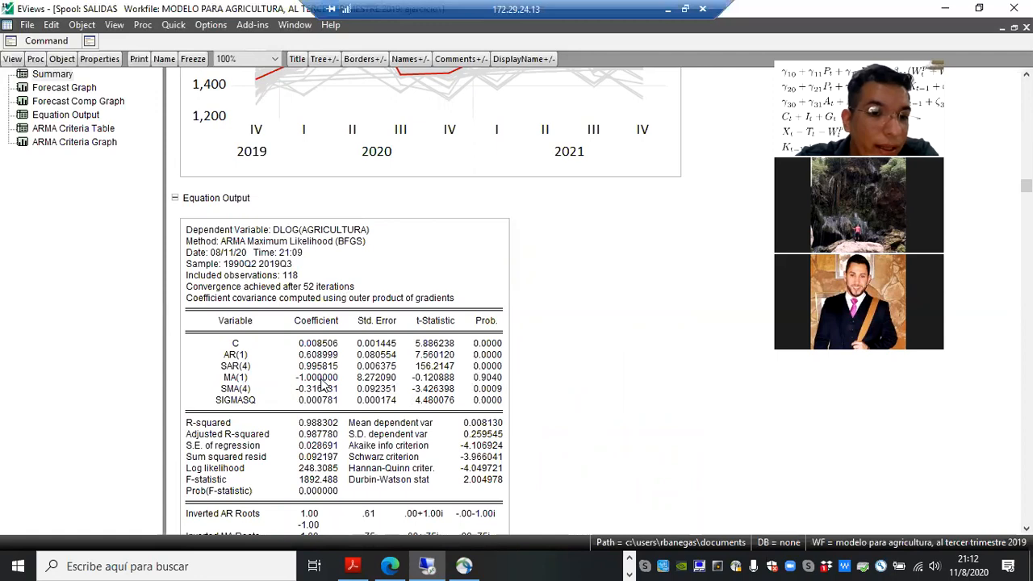
click(321, 360)
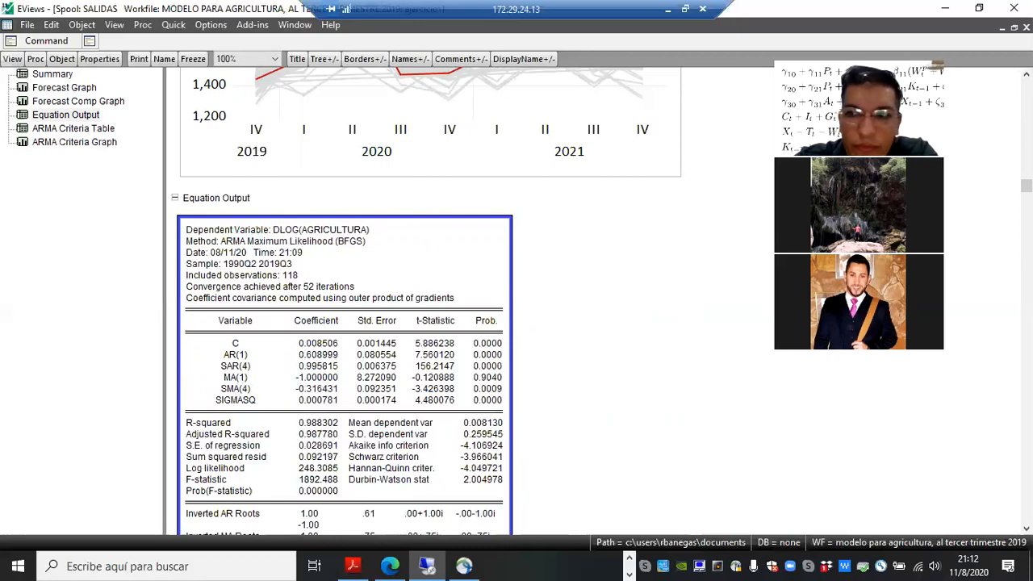
- Examine the ARMA criteria table ranking the candidate models and the Schwarz criteria graph of the top 20 models
scroll(516, 301, down, 10)
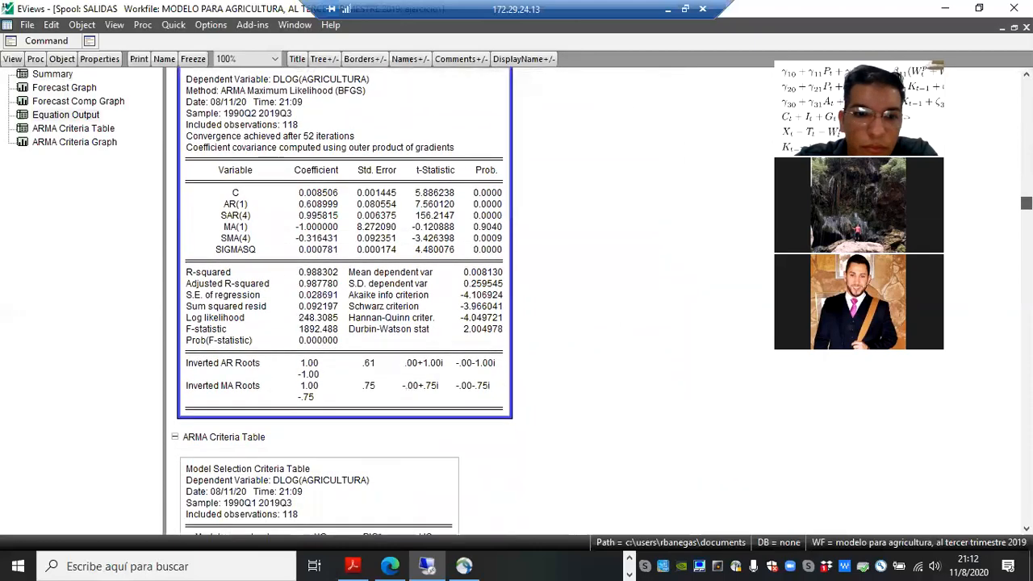
scroll(517, 300, down, 15)
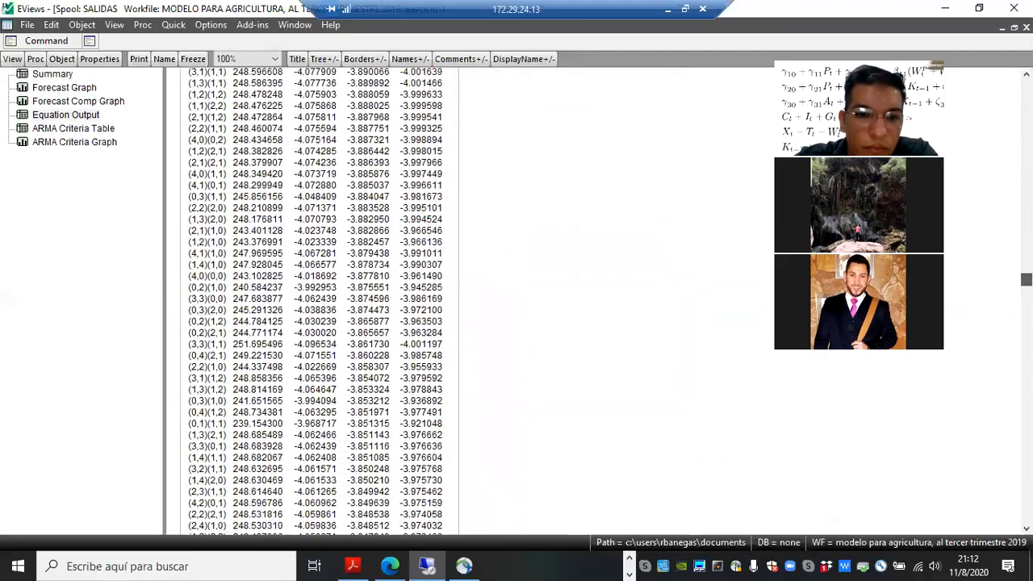
scroll(516, 301, down, 14)
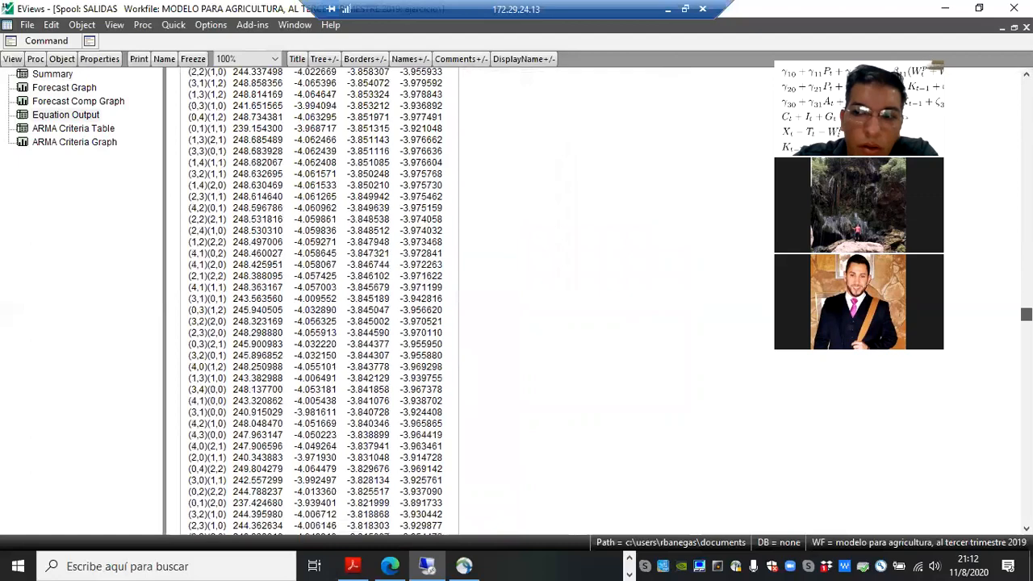
scroll(516, 301, down, 15)
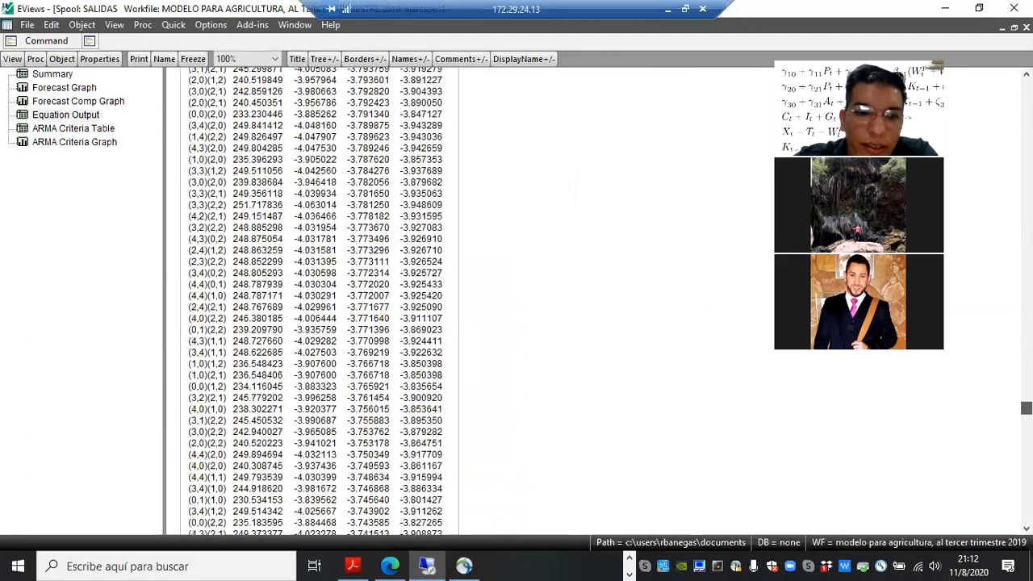
scroll(516, 301, down, 9)
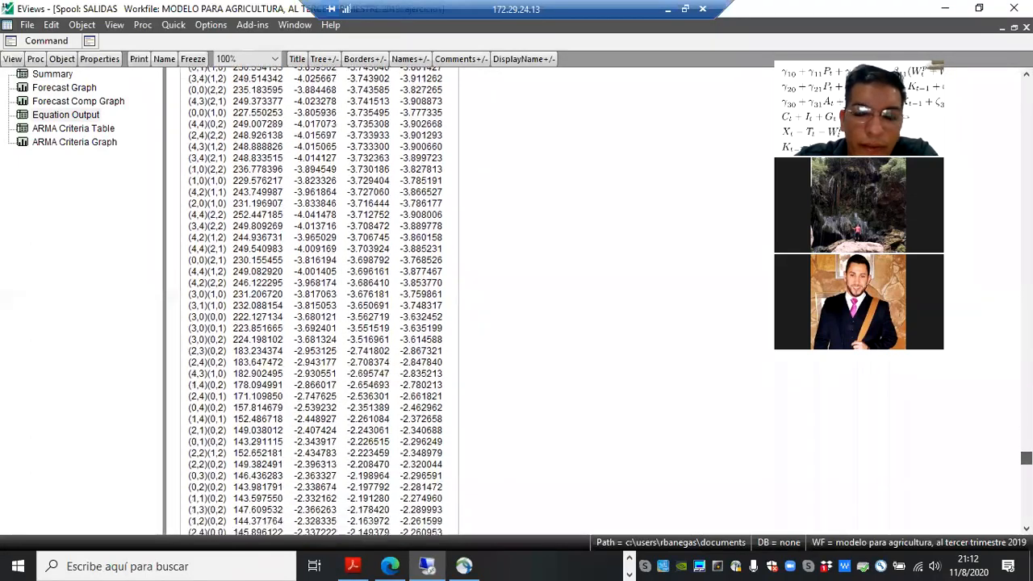
scroll(516, 301, down, 9)
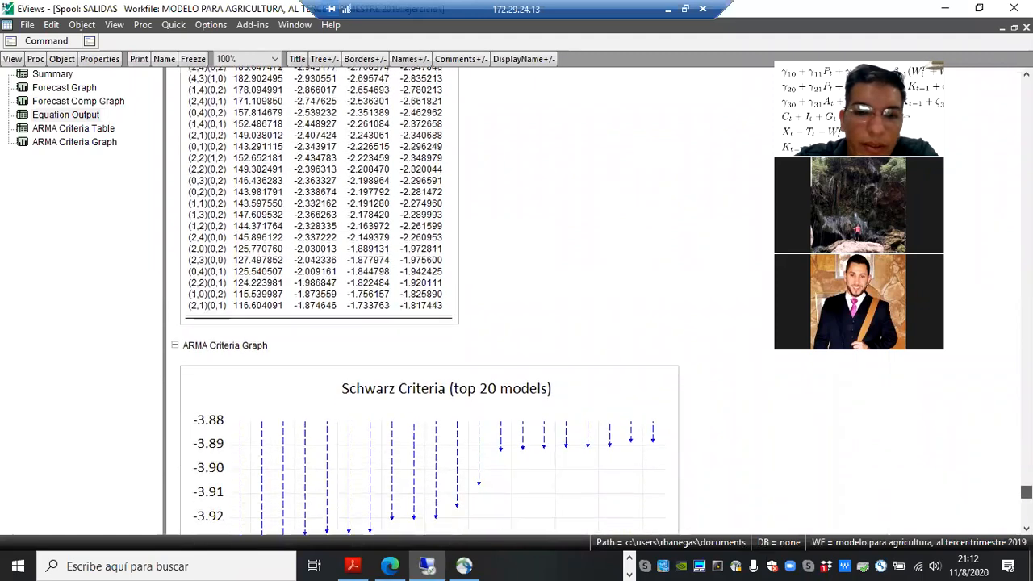
scroll(516, 301, down, 2)
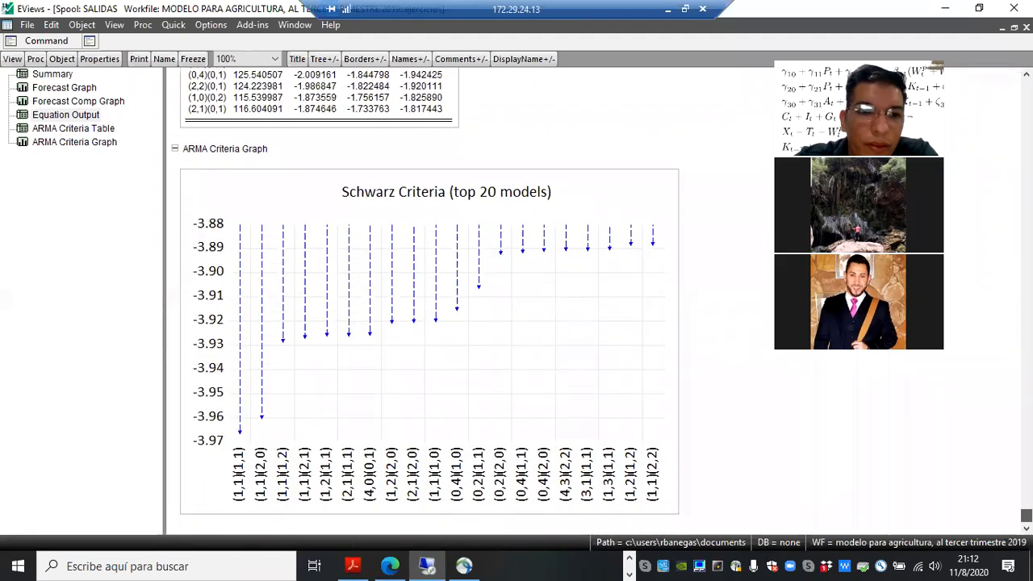
drag(1025, 514, 972, 260)
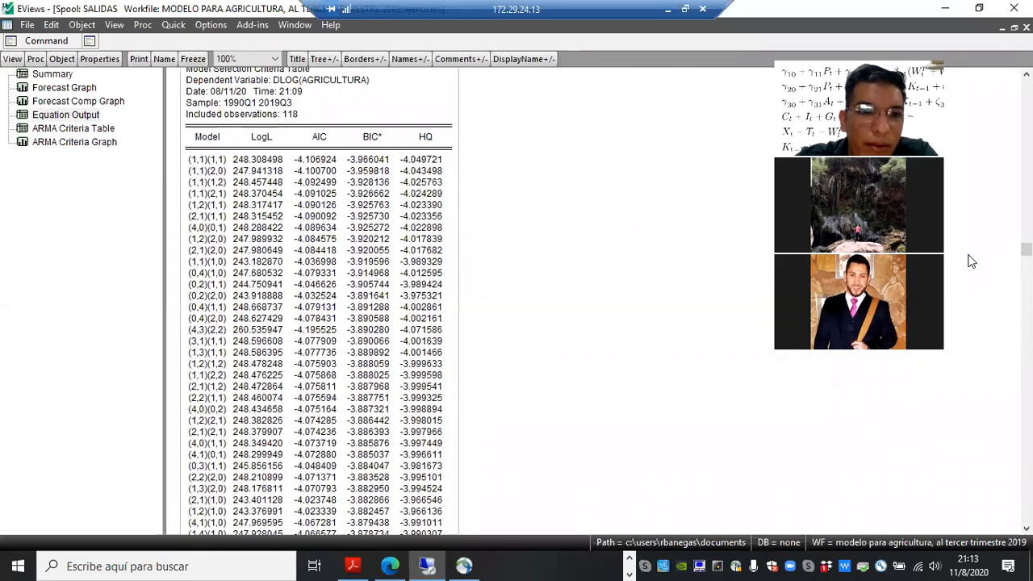
click(367, 165)
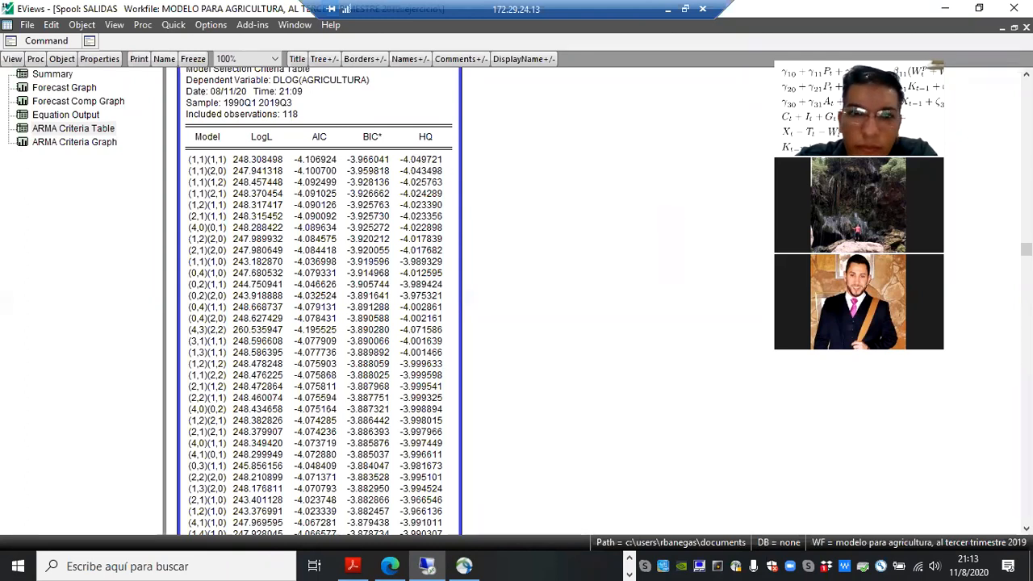
scroll(319, 298, down, 15)
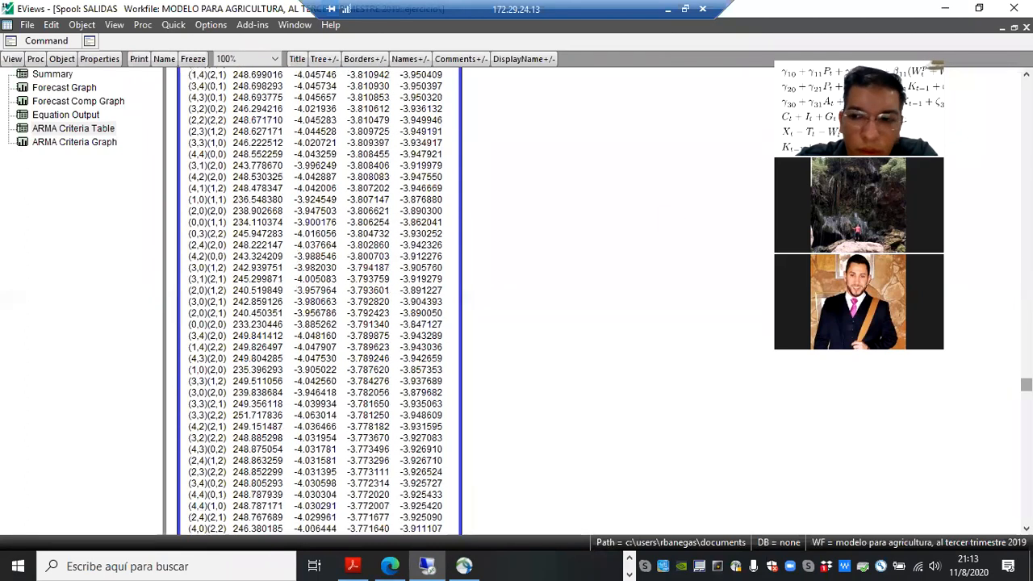
scroll(319, 298, down, 15)
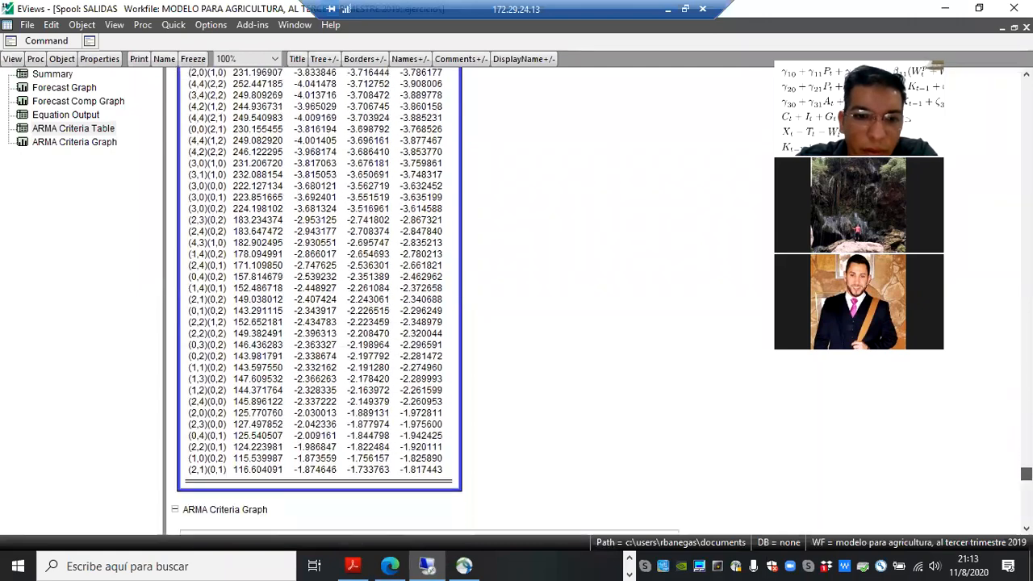
scroll(427, 299, down, 8)
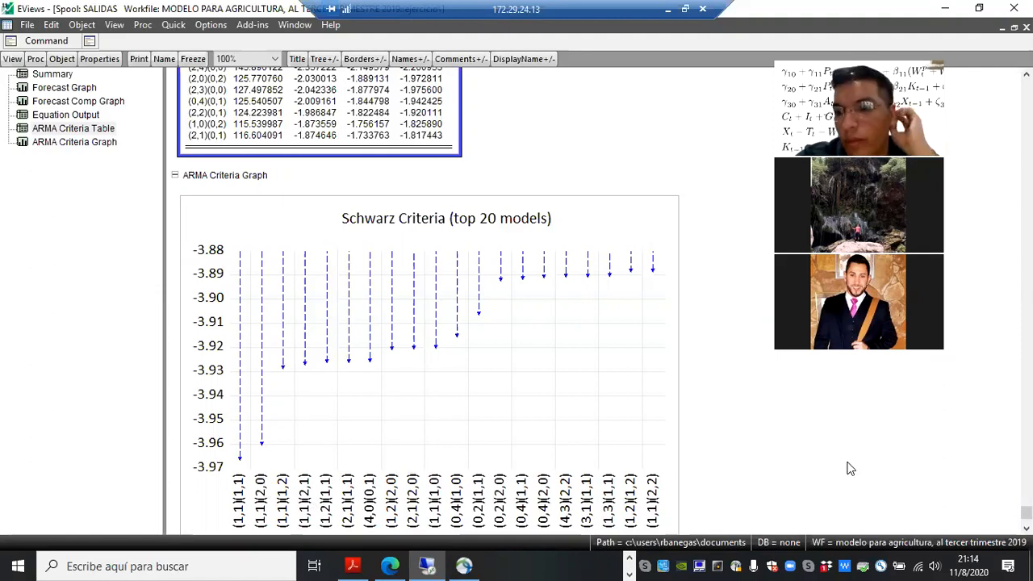
scroll(849, 468, down, 1)
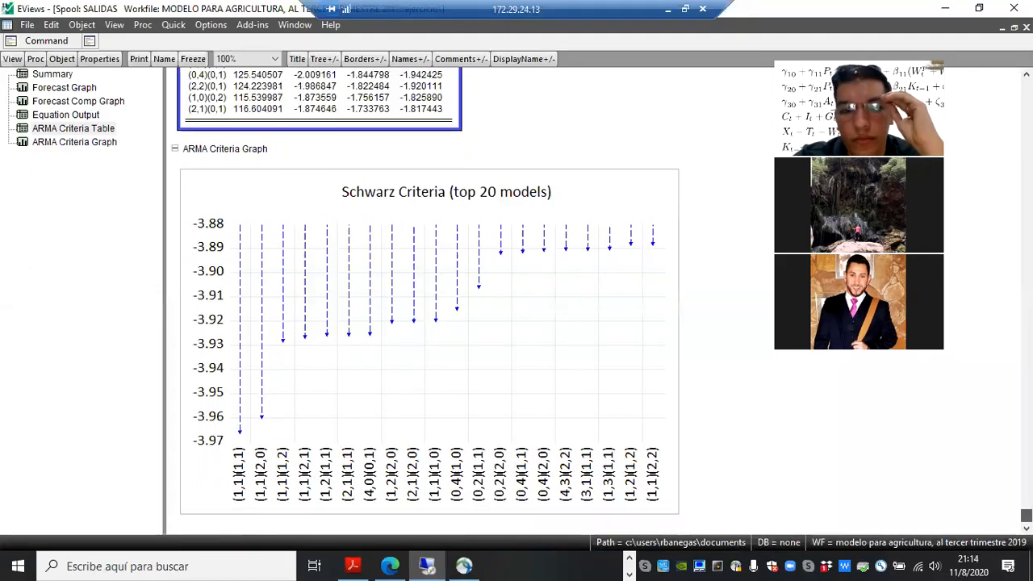
- Recheck the equation output, and close the salidas spool, agricultura series and automatico equation to return to the workfile
scroll(993, 226, up, 15)
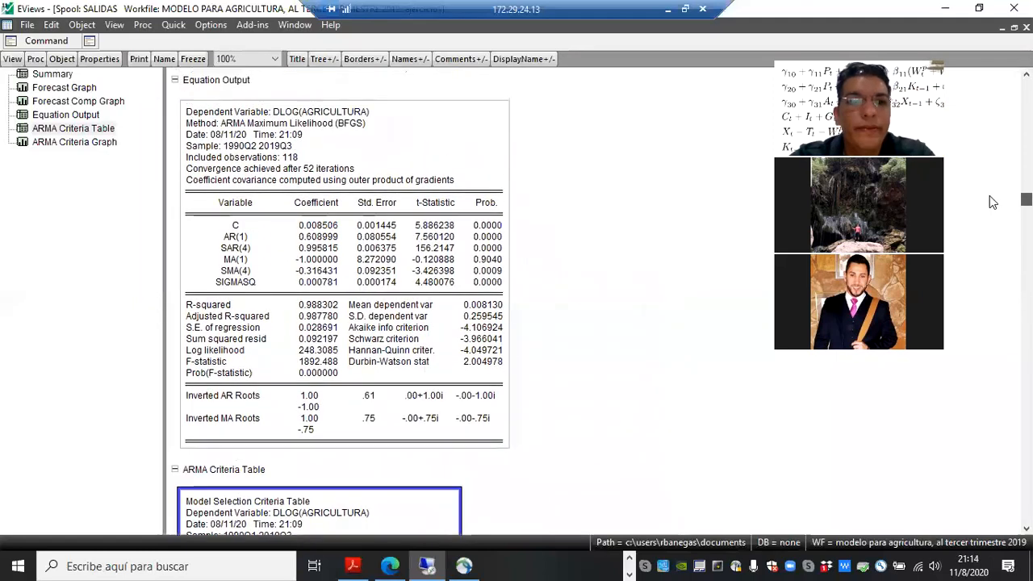
scroll(993, 201, up, 1)
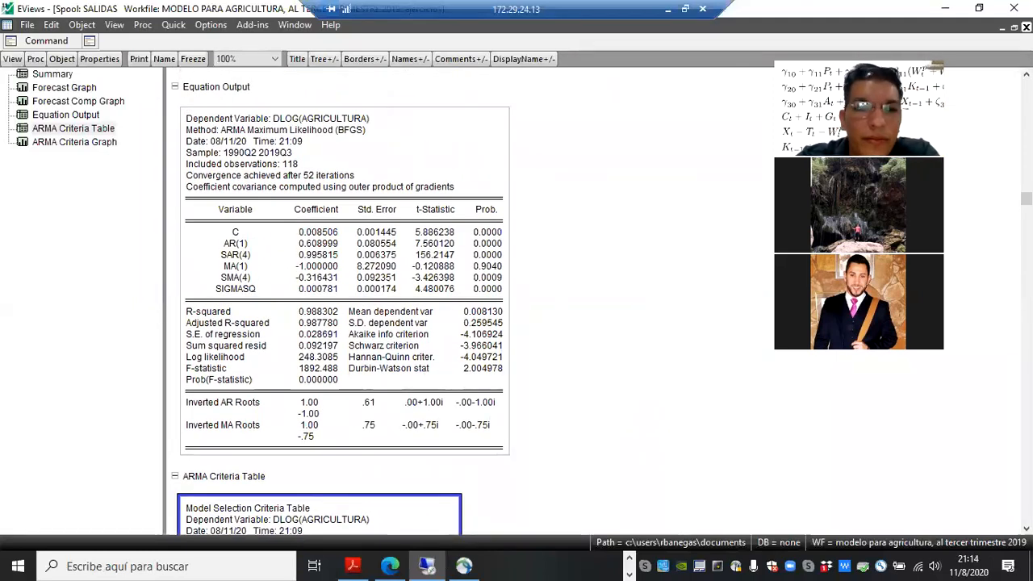
click(1027, 28)
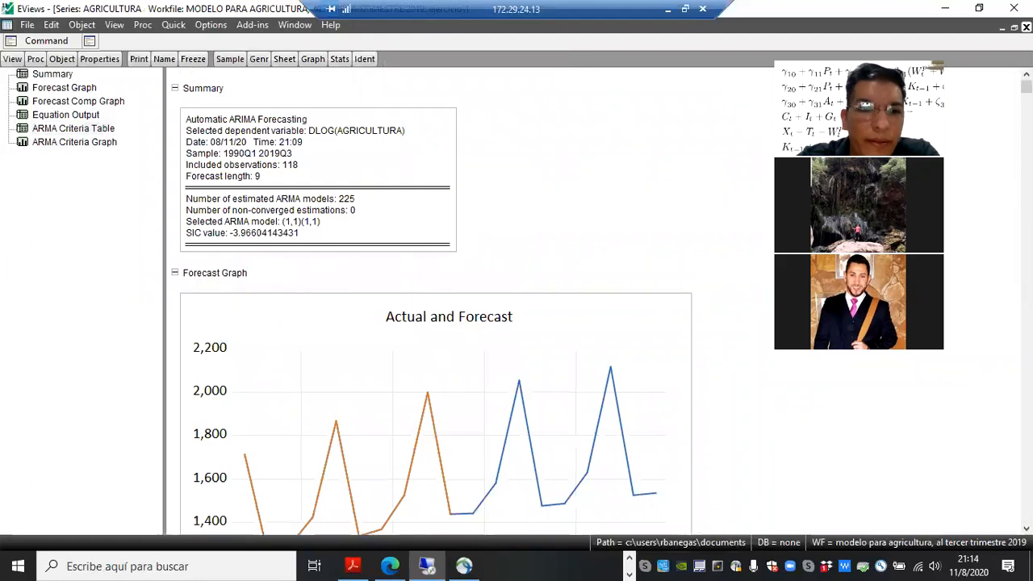
click(1026, 28)
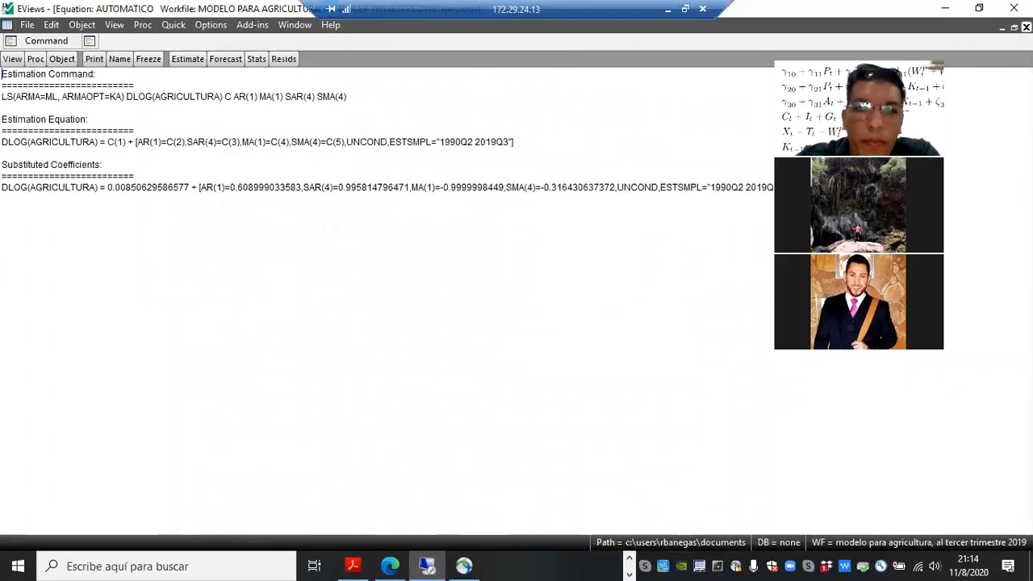
click(1027, 28)
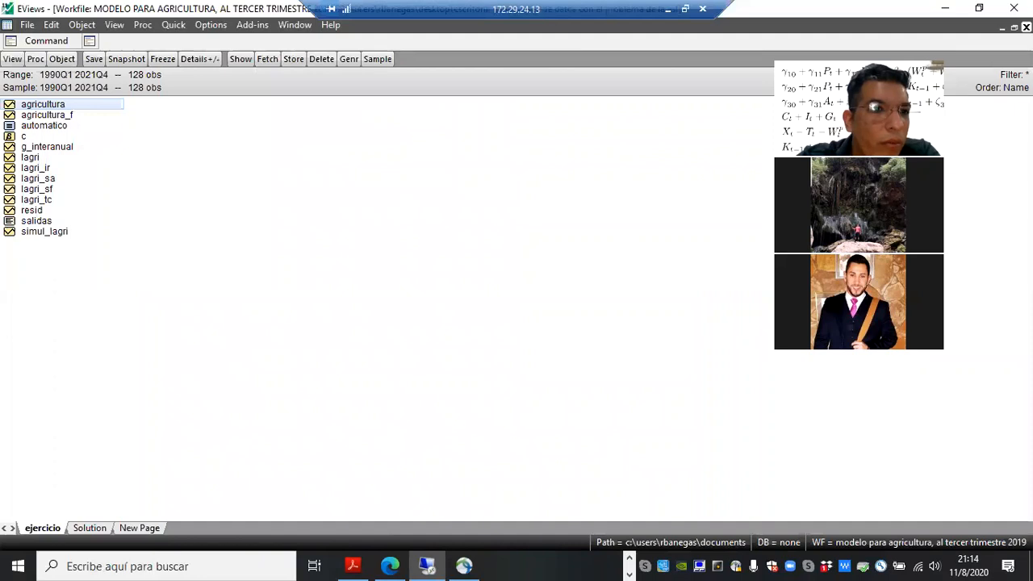
- Open the automatico equation in a floating window beside the workfile and show its estimation output
double_click(45, 126)
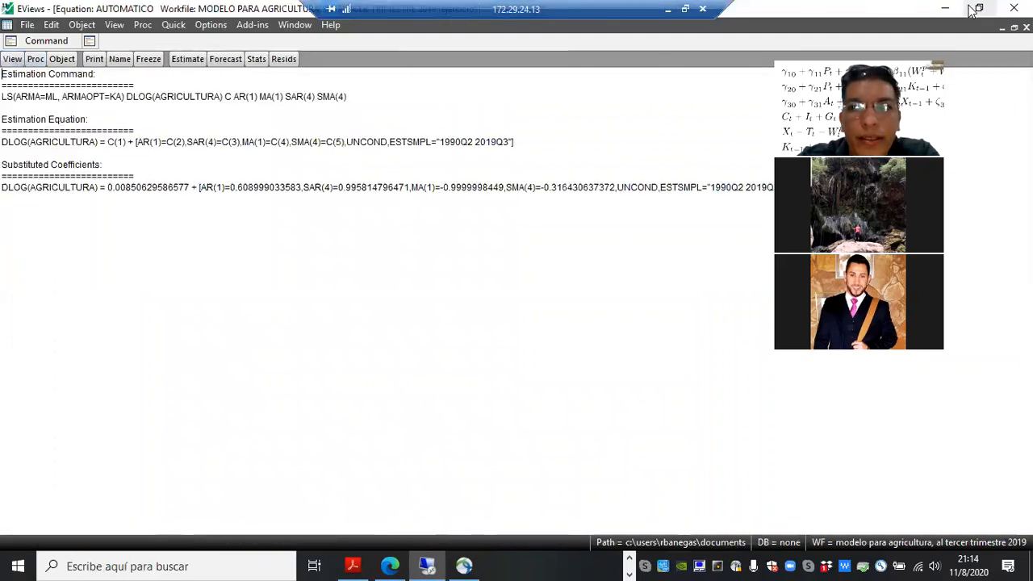
click(1014, 27)
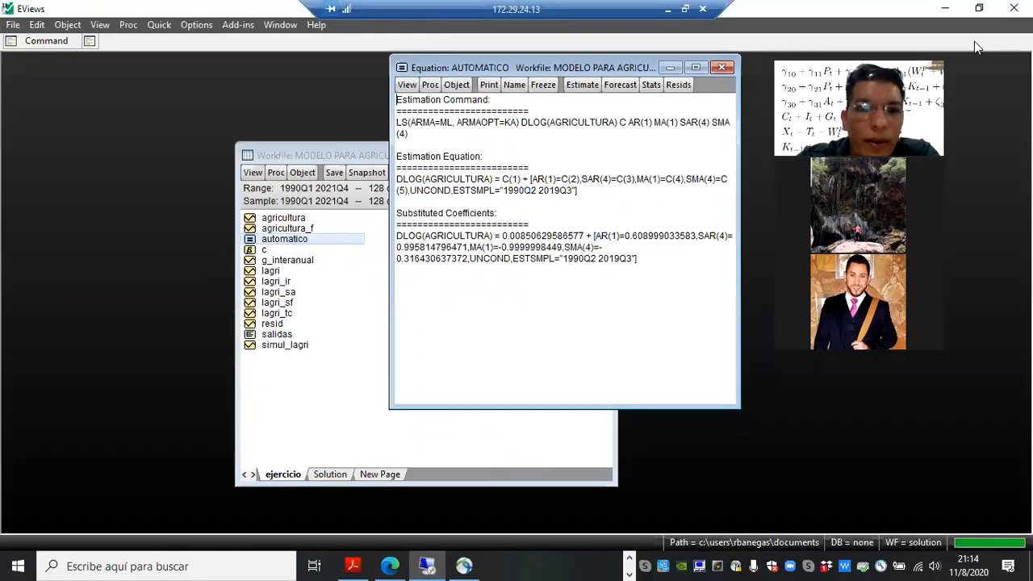
drag(325, 159, 182, 103)
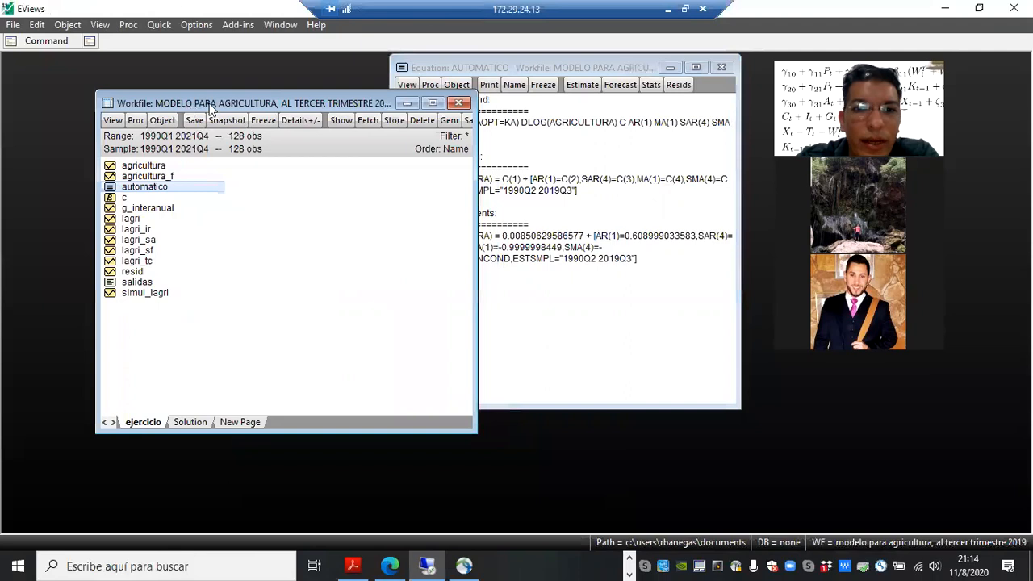
drag(509, 69, 477, 166)
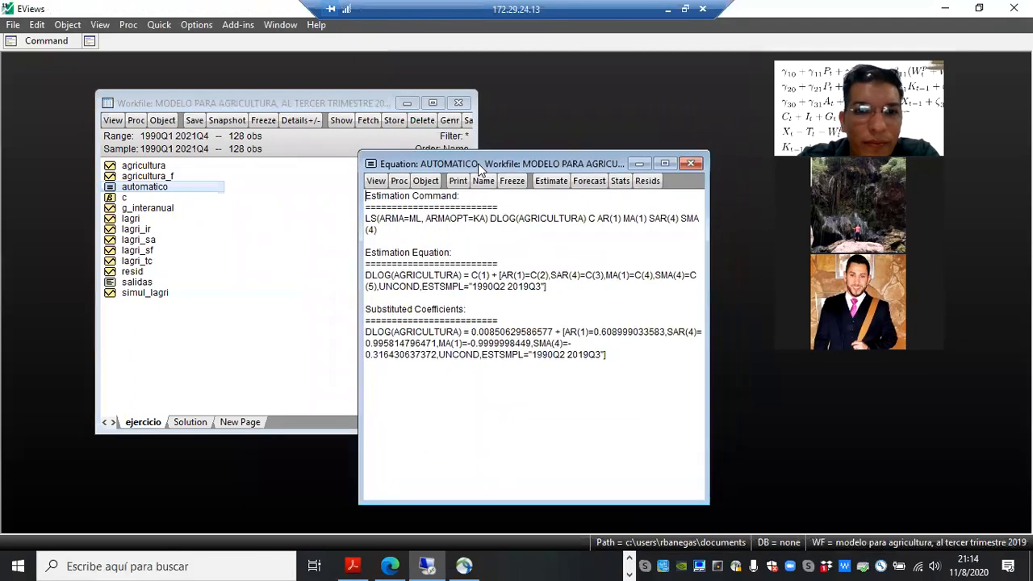
click(374, 179)
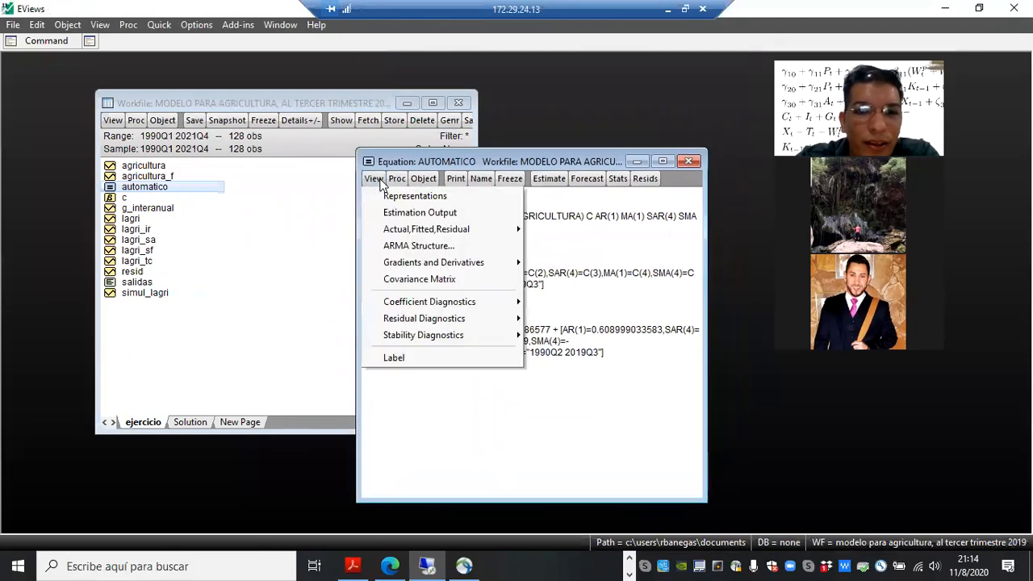
click(405, 214)
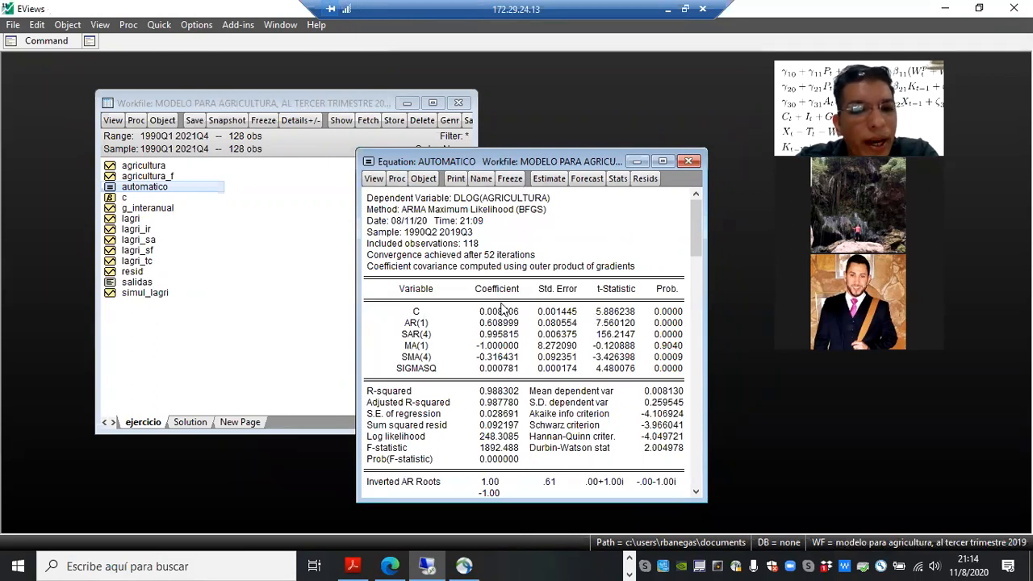
- Run the histogram normality test on the automatico equation's residuals and enlarge the result to full size
click(373, 181)
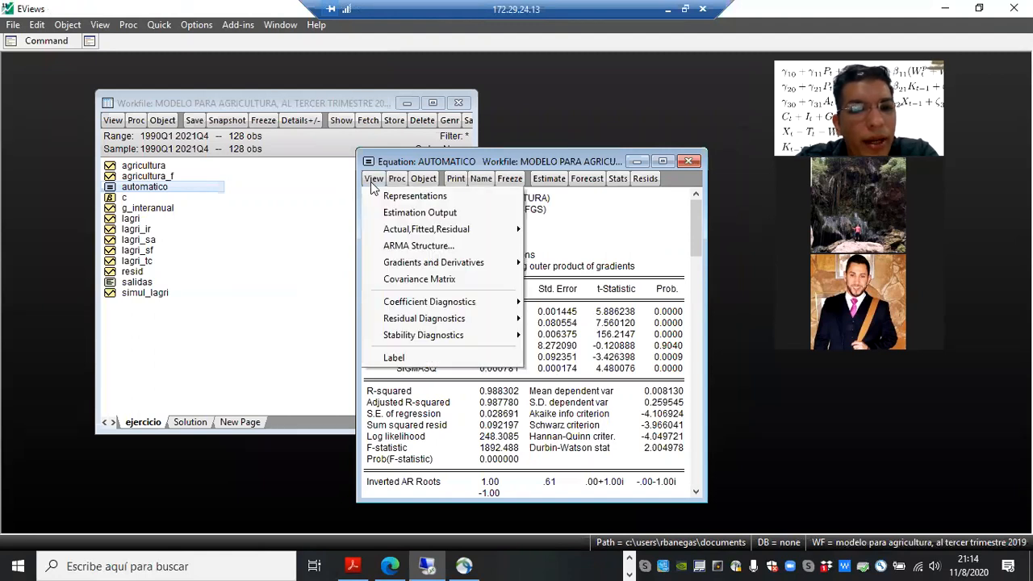
mouse_move(449, 322)
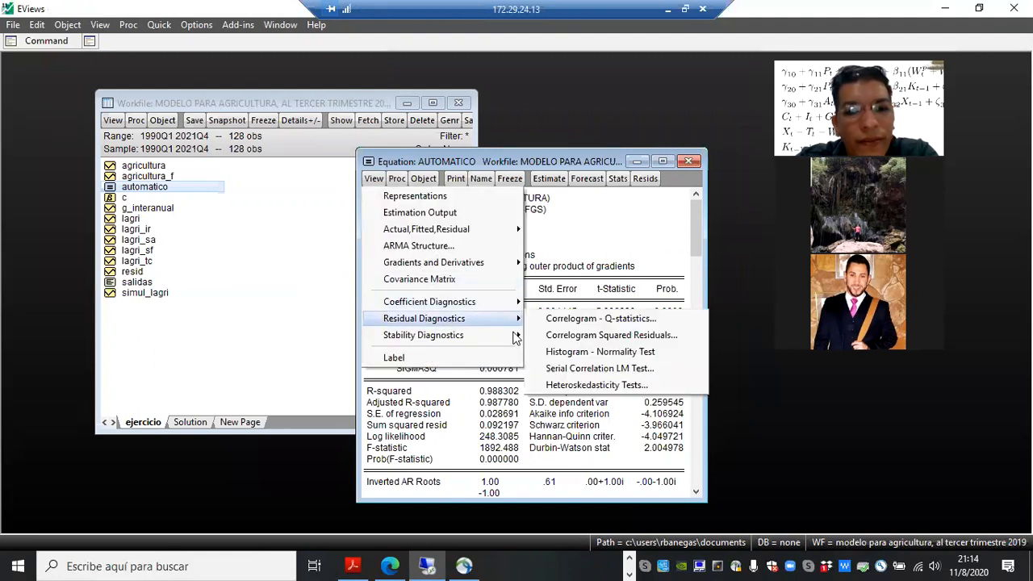
click(572, 353)
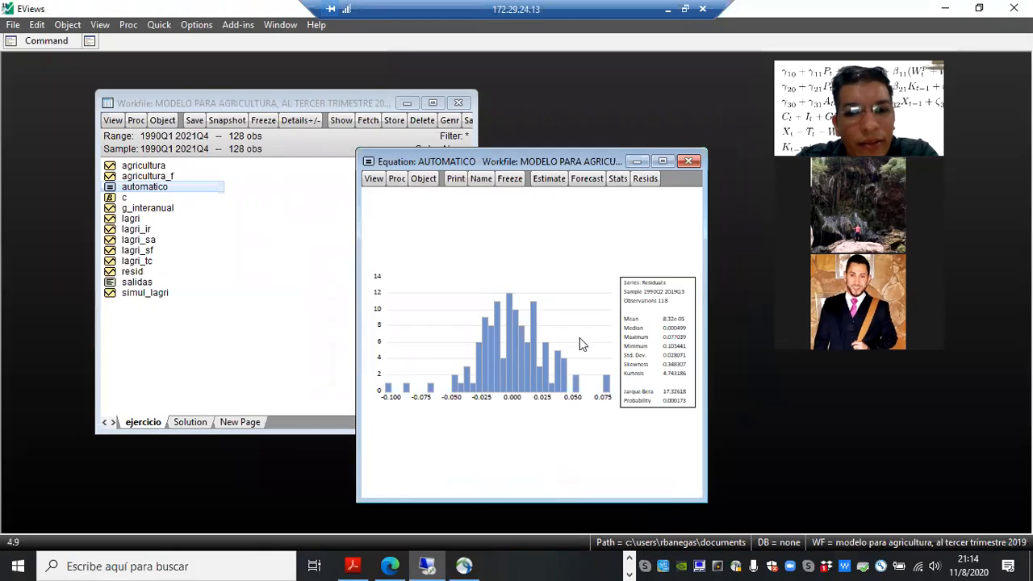
click(663, 161)
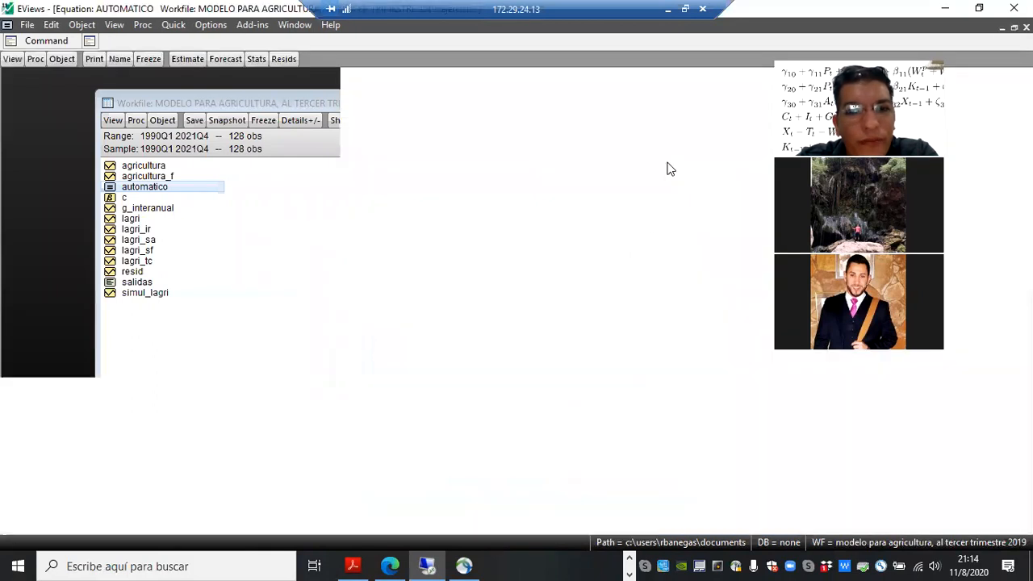
- Display the histogram normality test of the automatico equation's residuals again and read its statistics
click(17, 62)
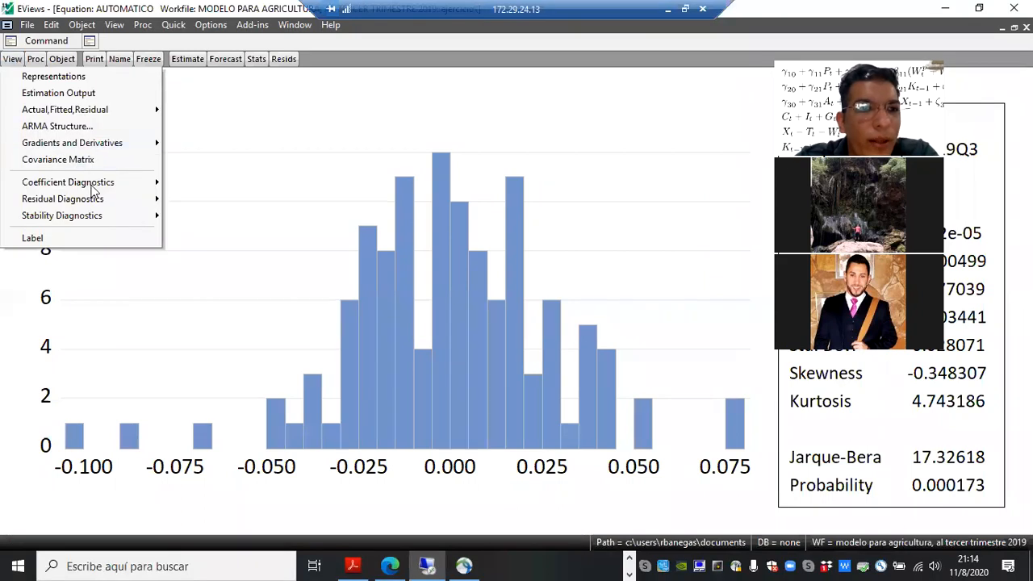
mouse_move(103, 206)
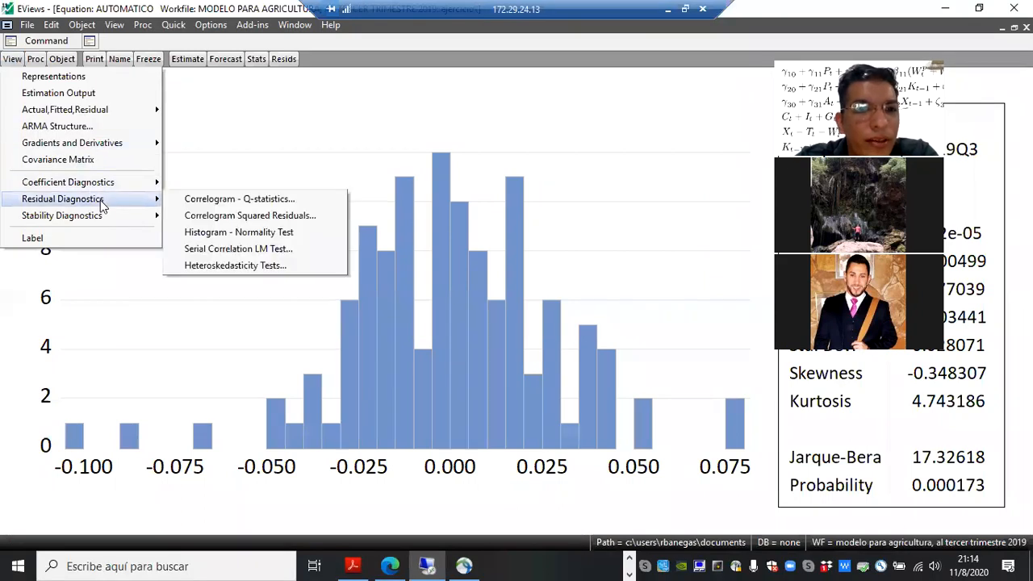
click(211, 232)
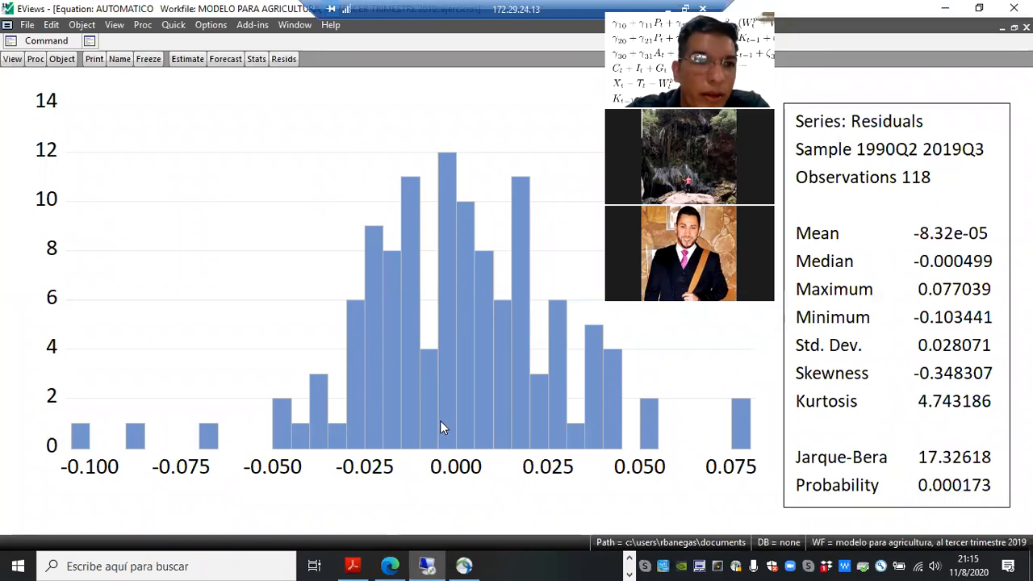
- Show the automatico equation's actual, fitted and residual graph and examine the largest residual spikes around 1992, 1998, 2002 and 2007
click(283, 59)
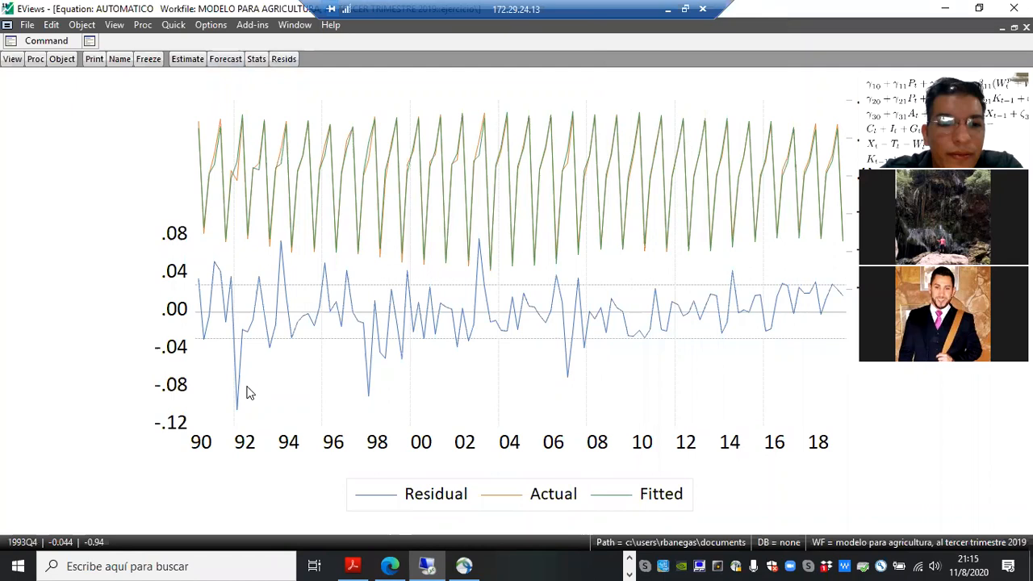
mouse_move(238, 420)
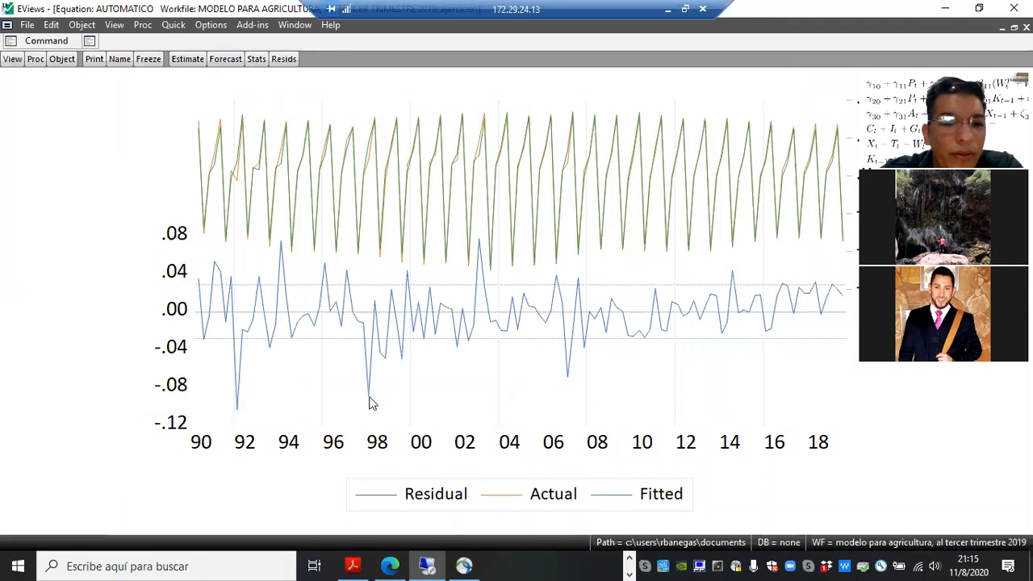
mouse_move(371, 399)
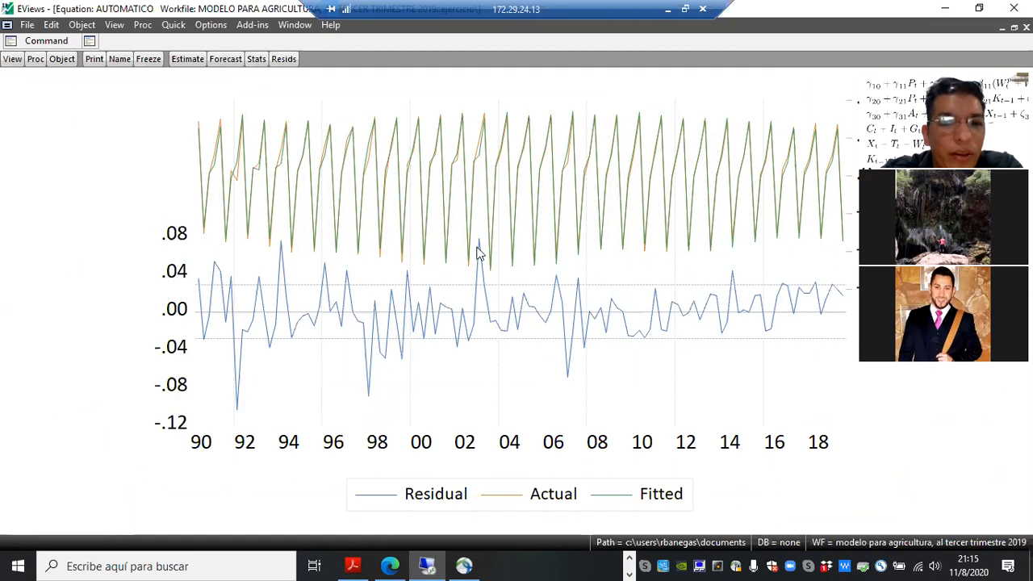
mouse_move(482, 250)
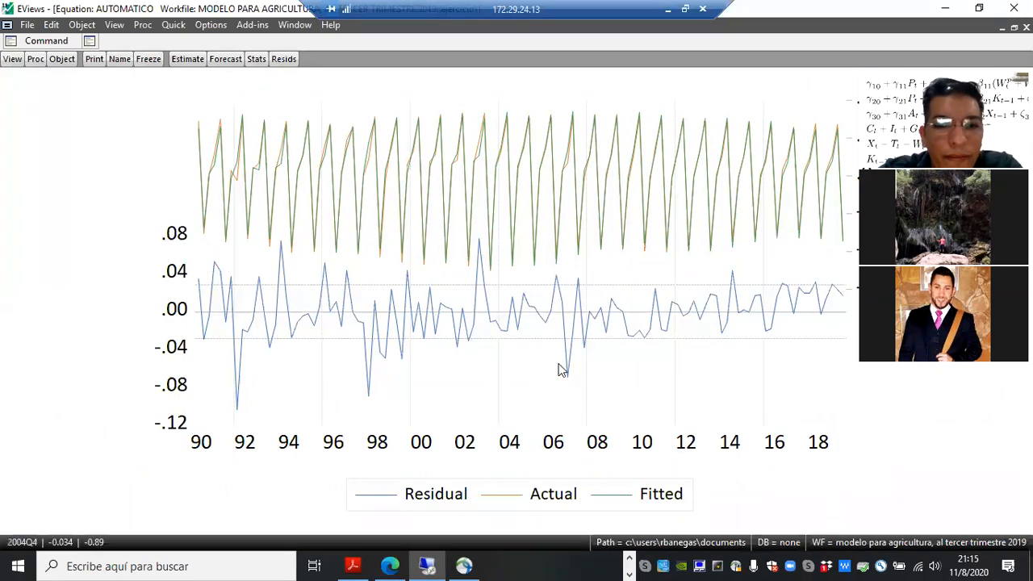
mouse_move(569, 381)
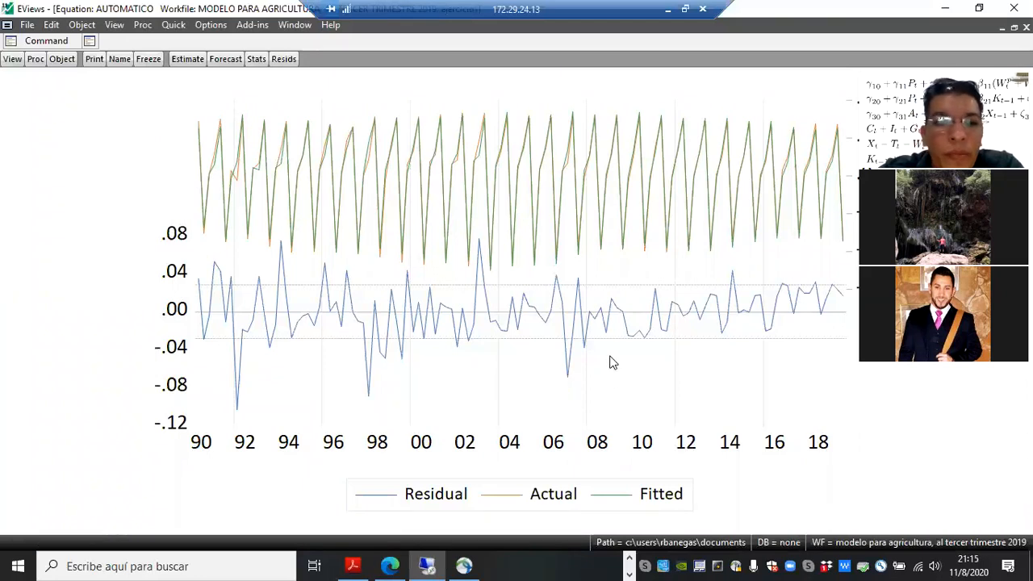
mouse_move(489, 347)
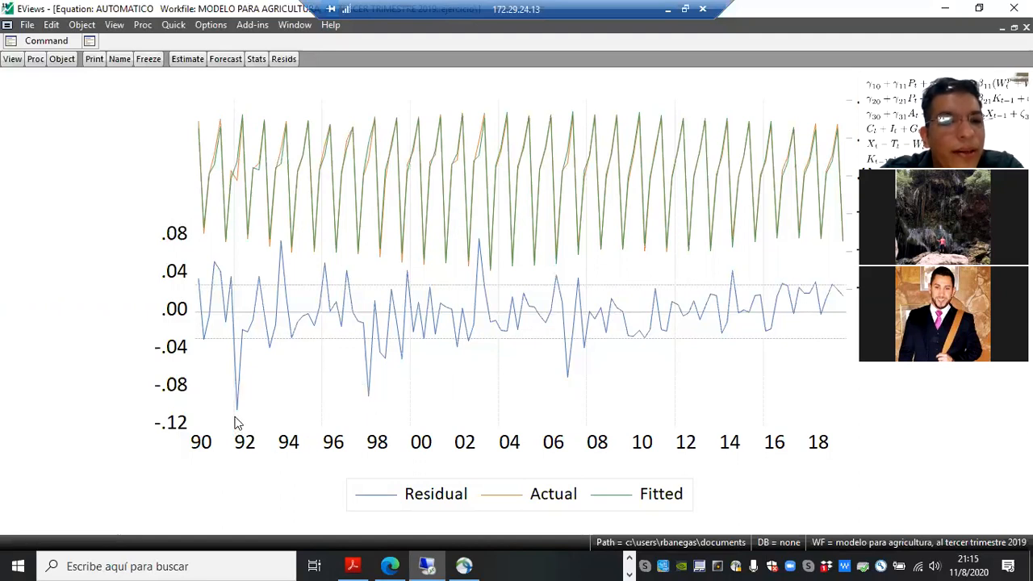
mouse_move(237, 422)
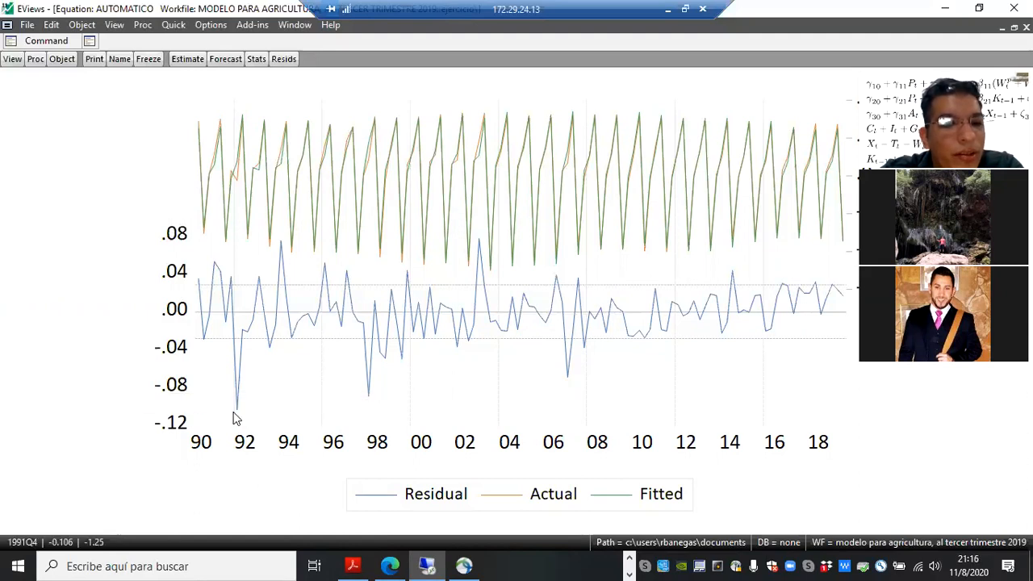
- Generate a dummy series with the equation d92q1=0 over the sample 1990Q1 2021Q4
click(183, 26)
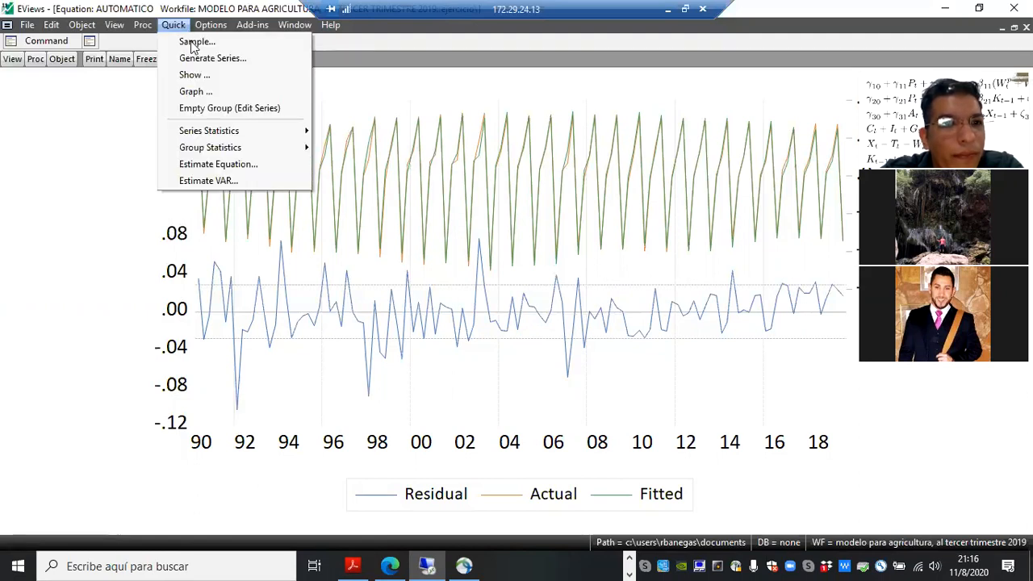
click(203, 59)
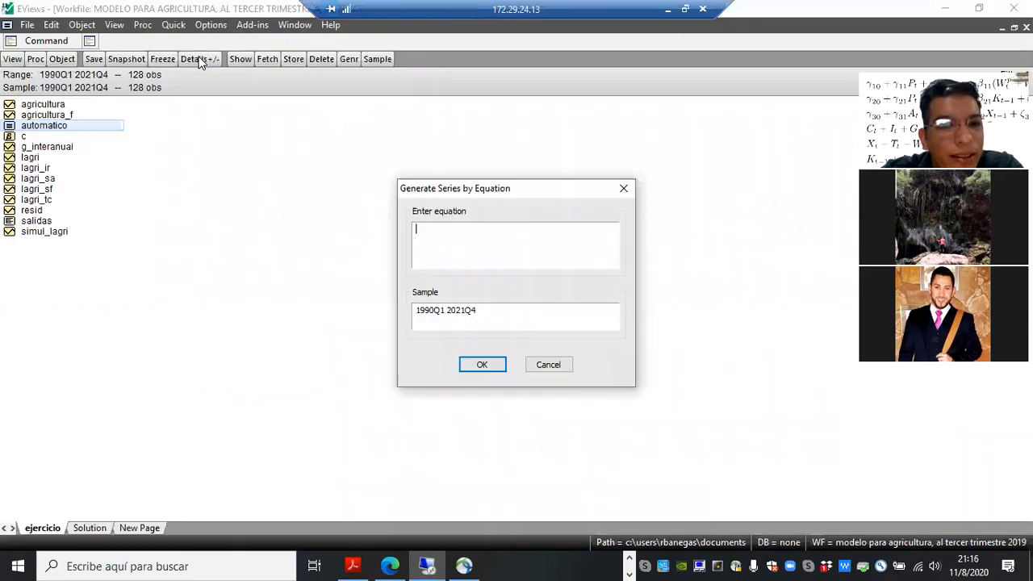
text(d)
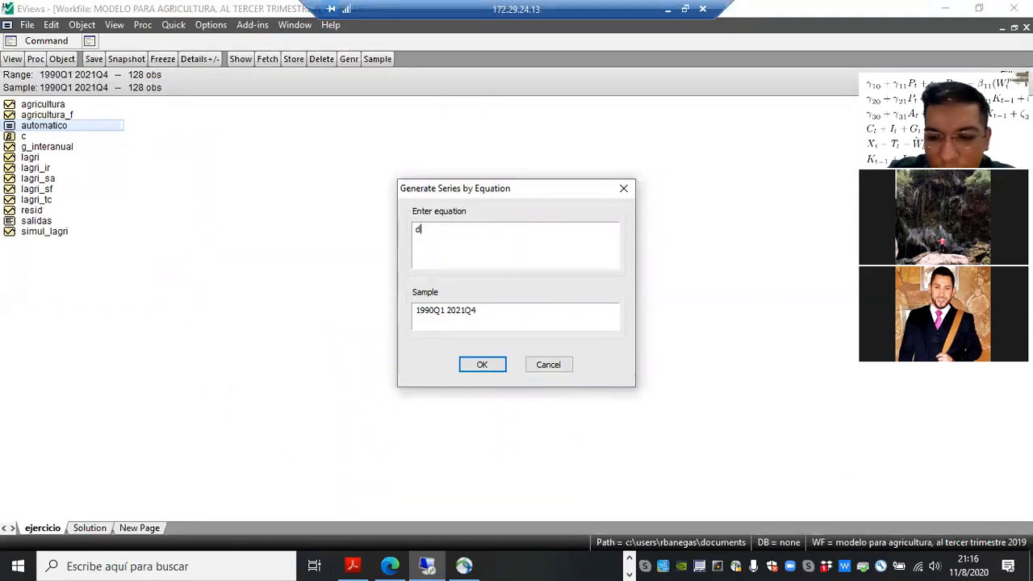
text(92q1=0)
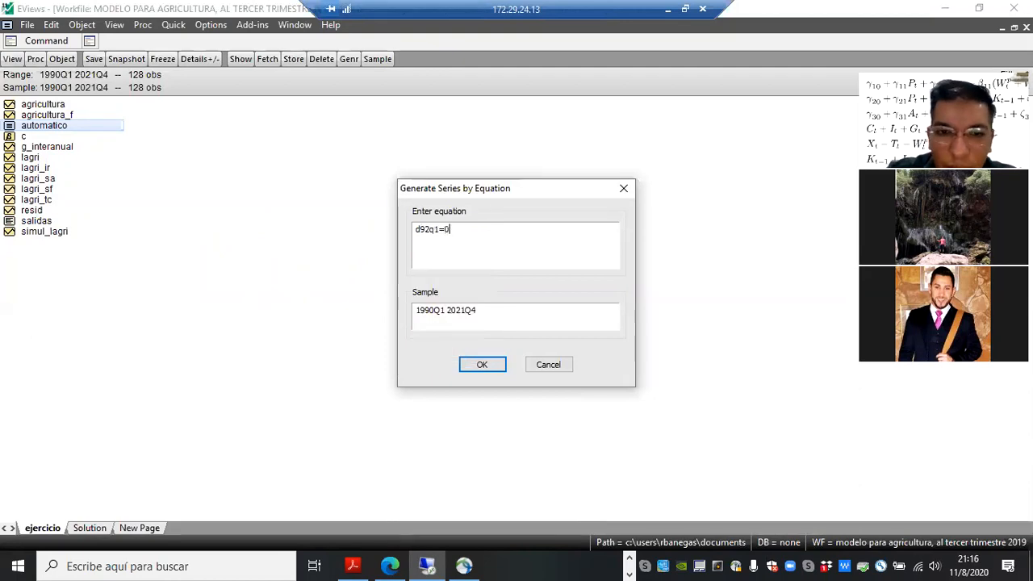
key(Return)
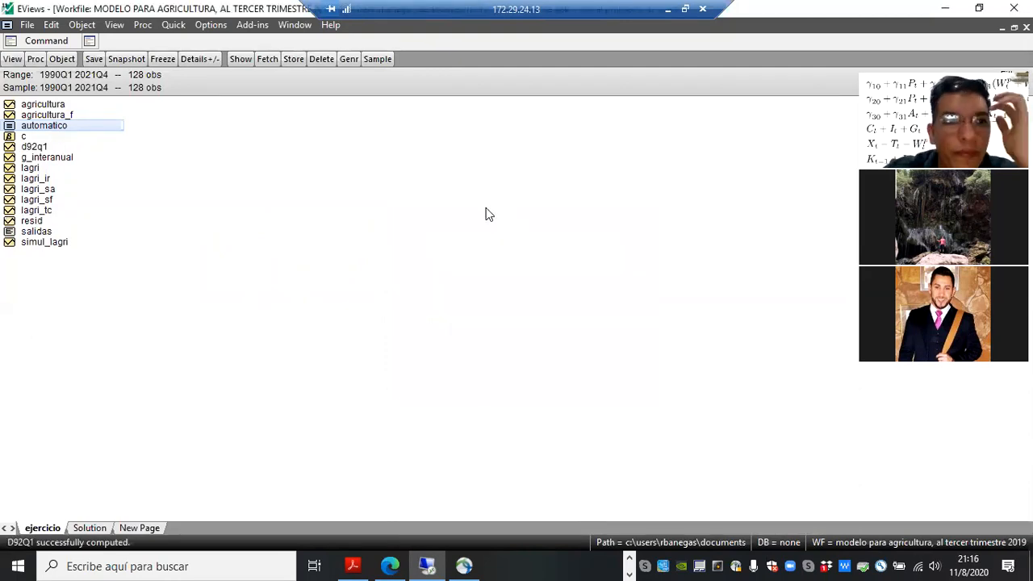
- Set the 1992Q1 observation of the d92q1 series to 1 and close the series
double_click(37, 148)
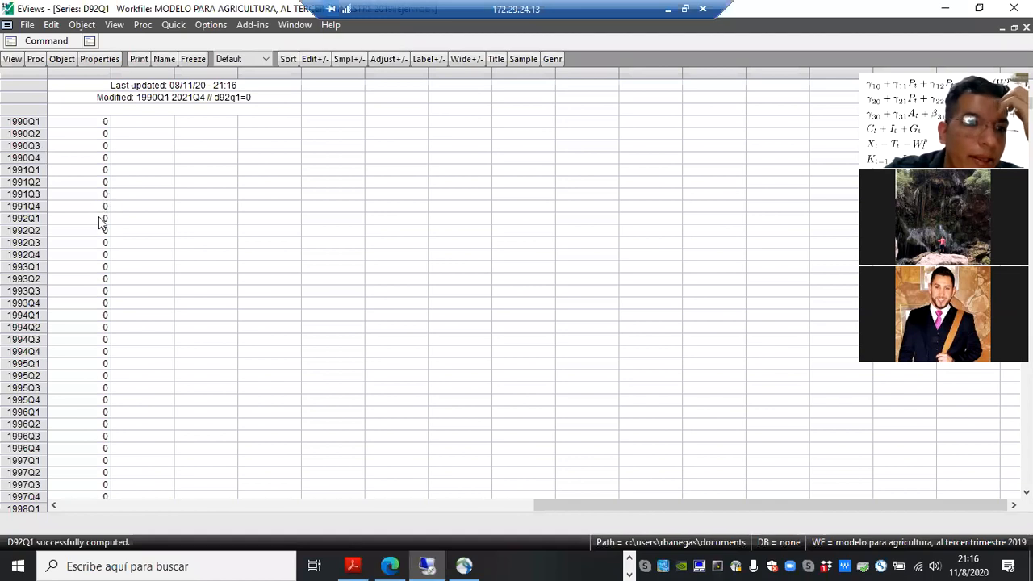
click(105, 255)
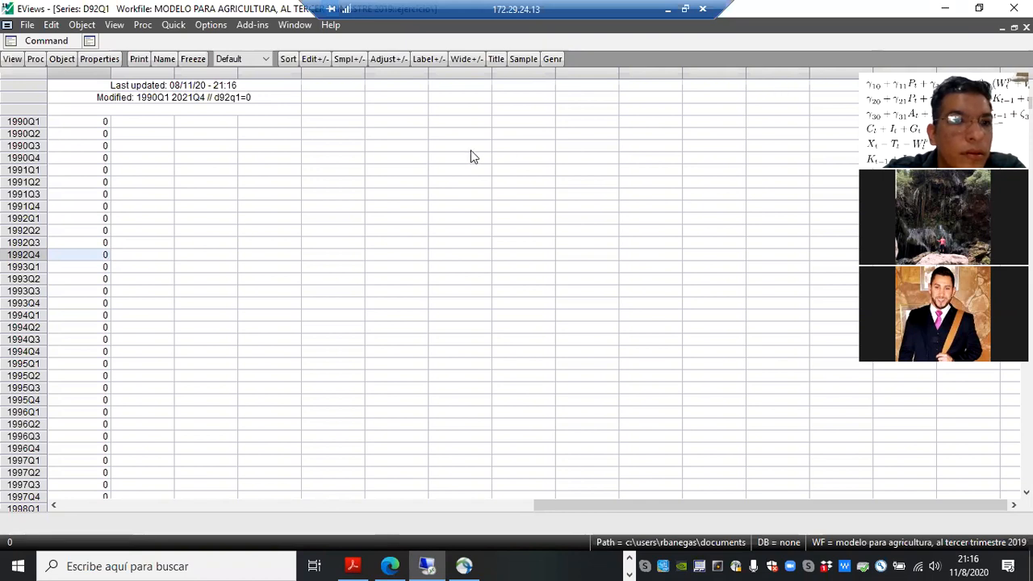
click(91, 219)
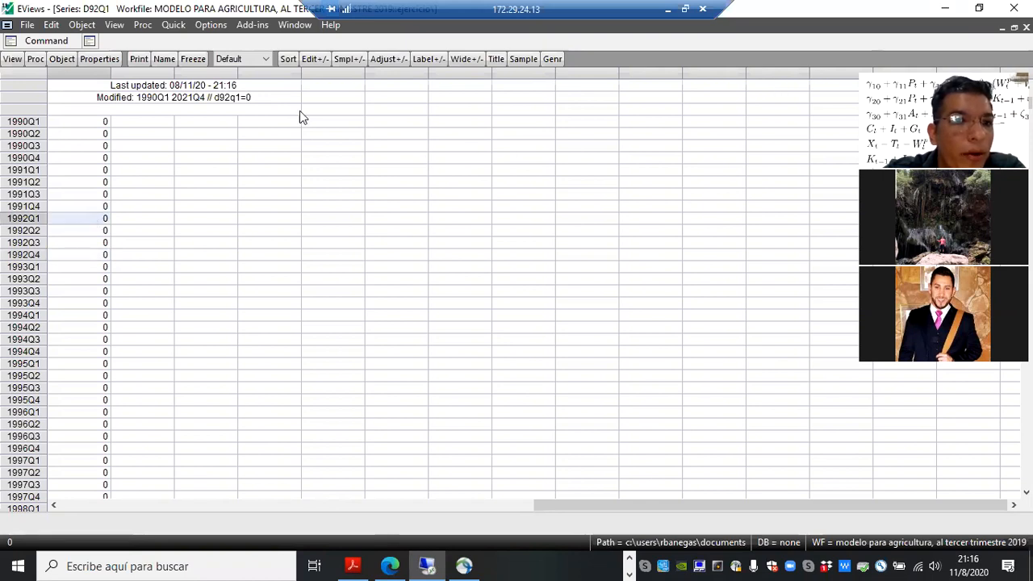
click(315, 59)
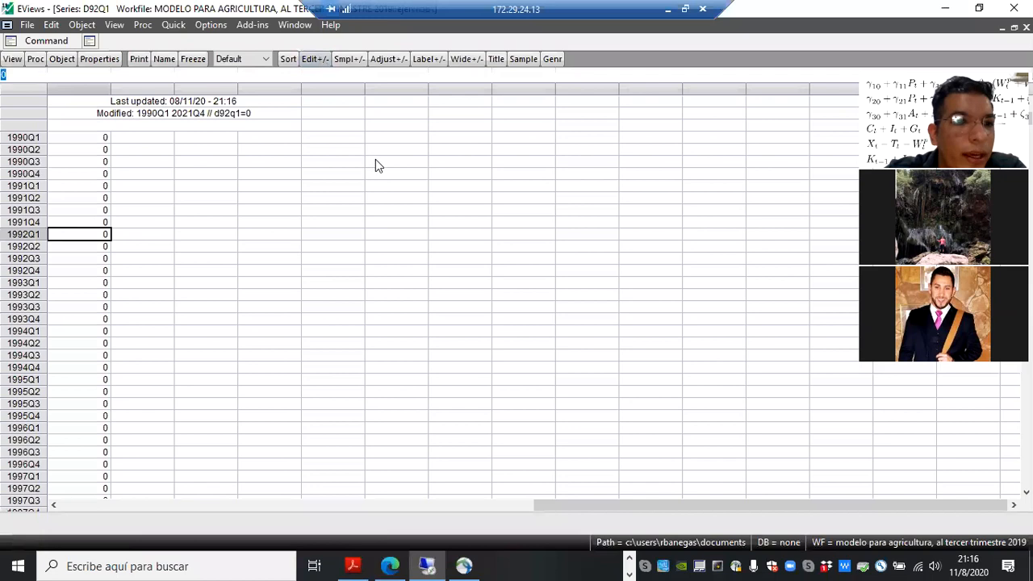
text(1)
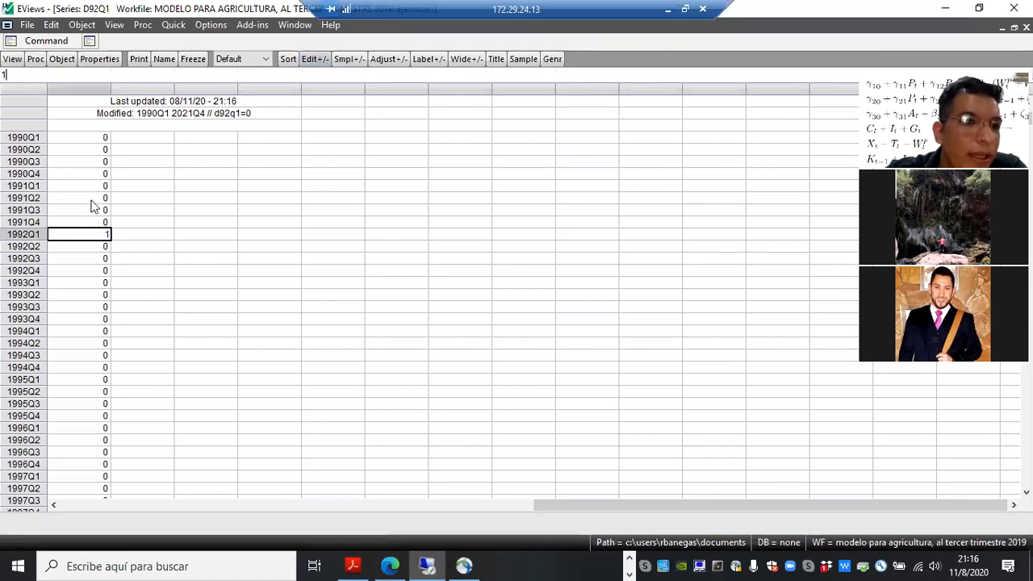
click(208, 330)
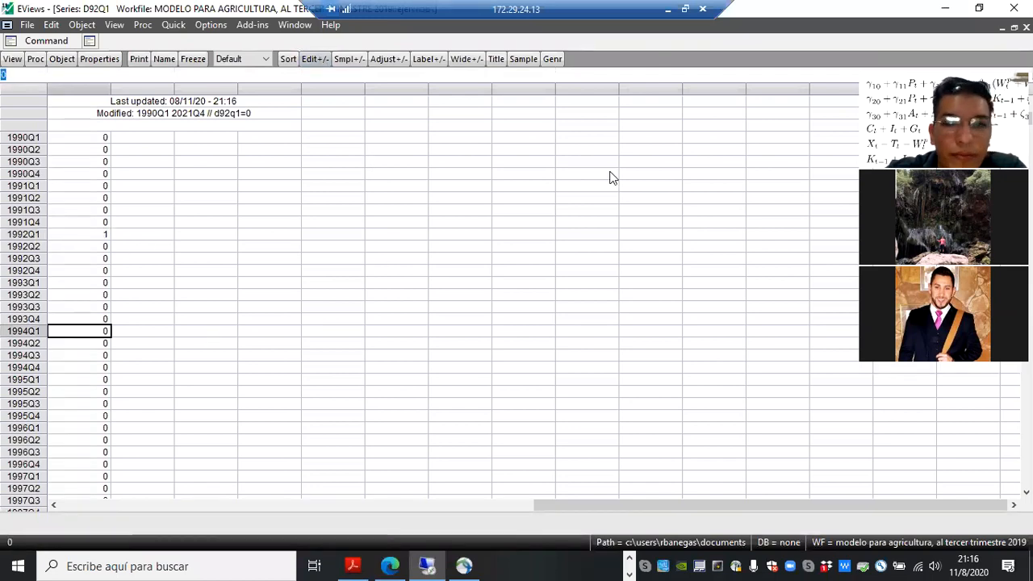
click(1025, 27)
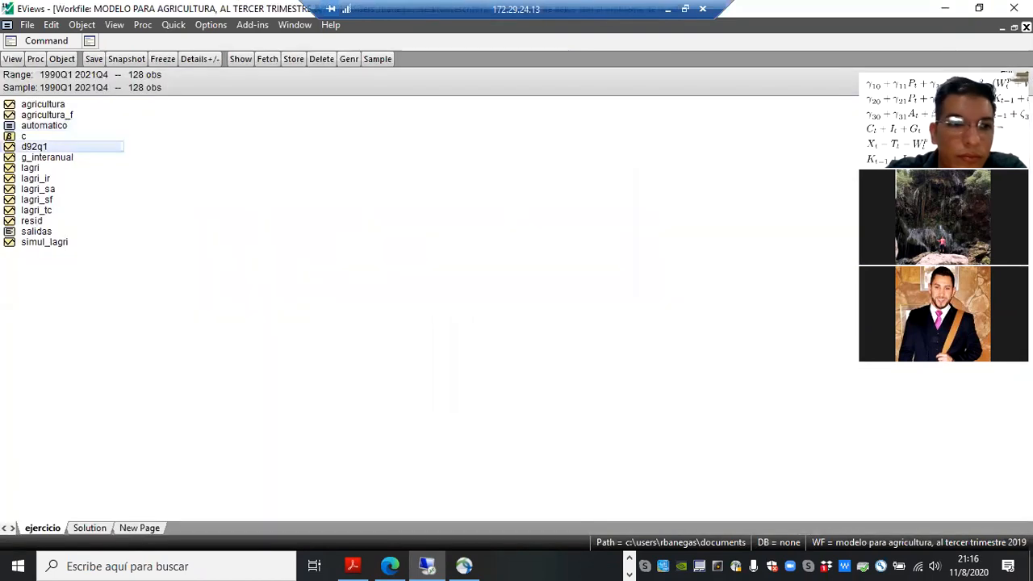
- Re-estimate the automatico equation with d92q1 added to the regressors and check the dummy's coefficient and probability
double_click(57, 126)
click(188, 59)
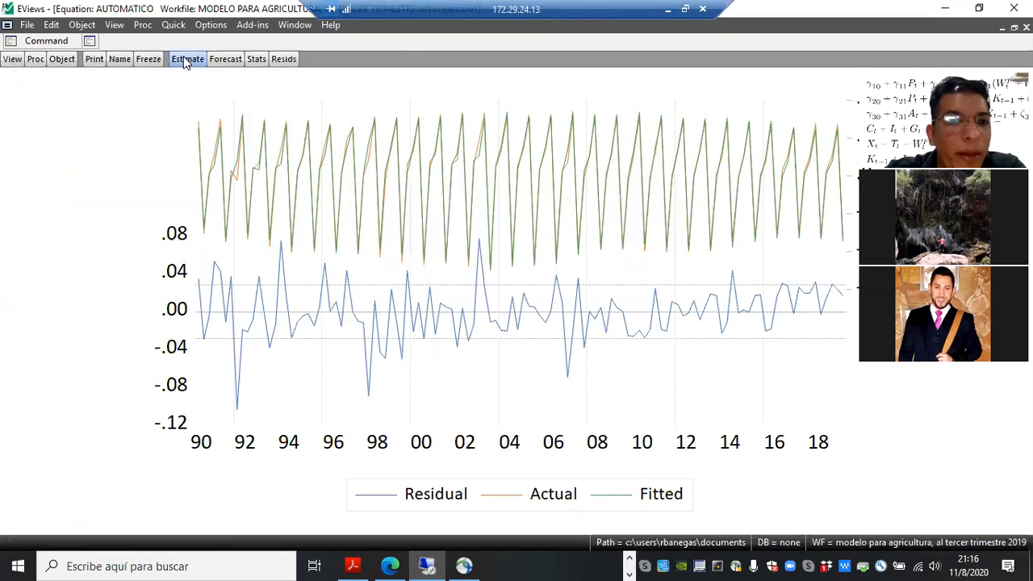
click(578, 221)
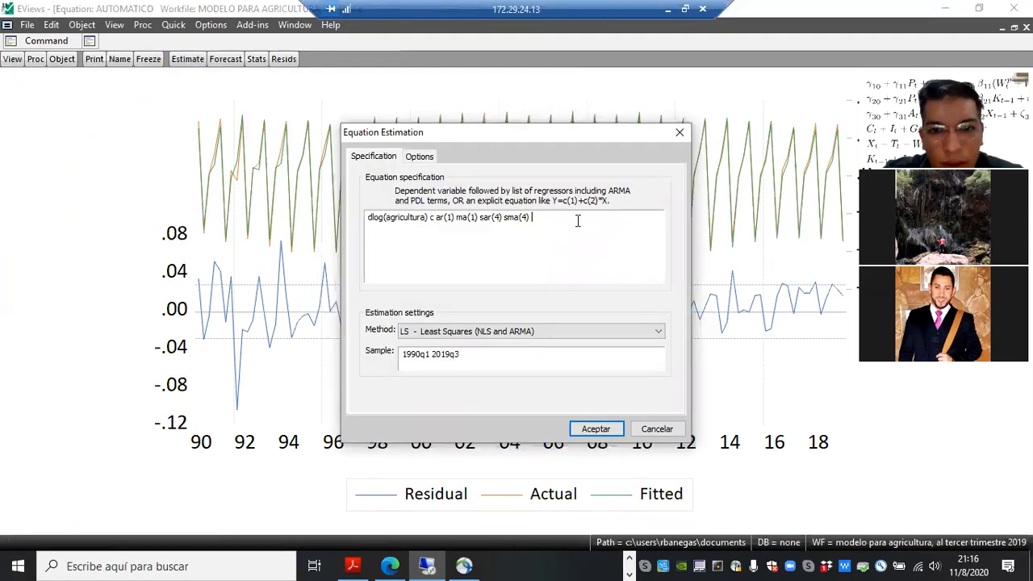
text(d92q1)
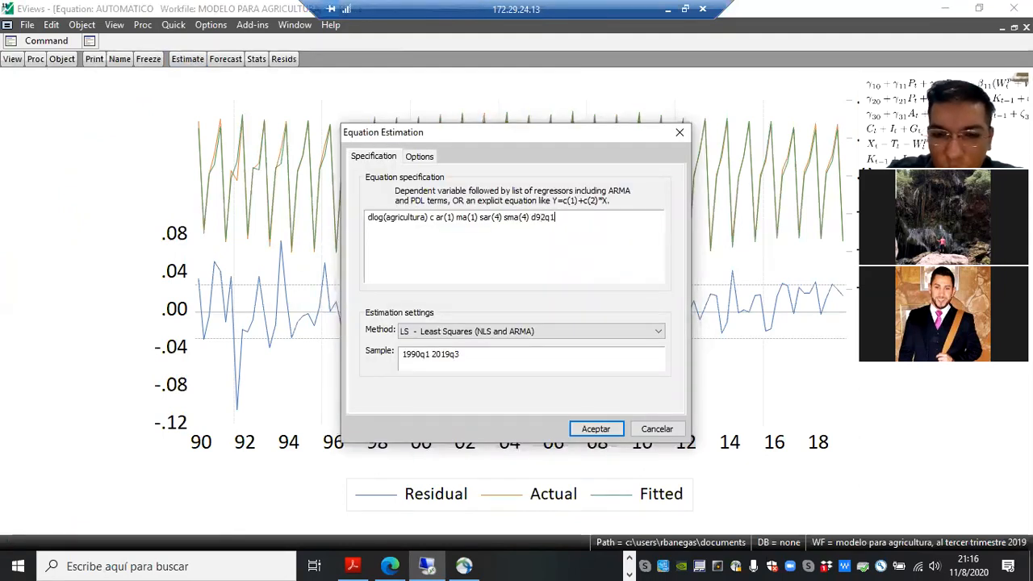
key(Return)
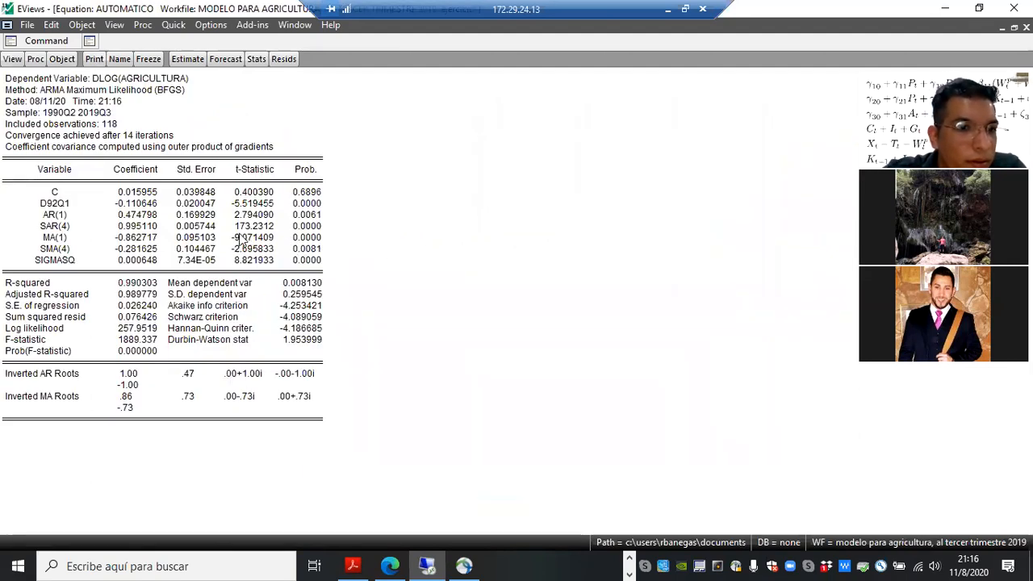
click(135, 204)
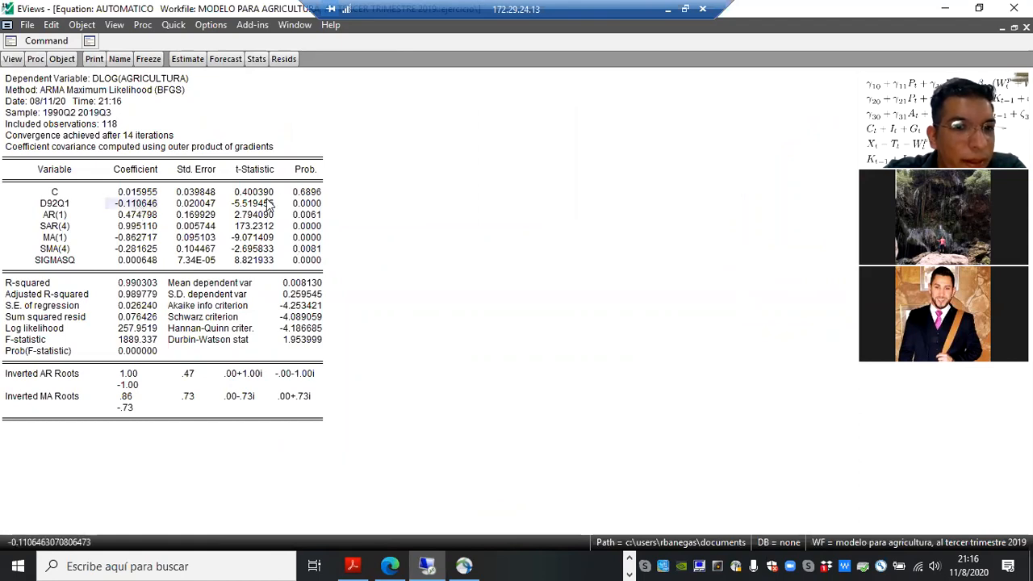
click(306, 204)
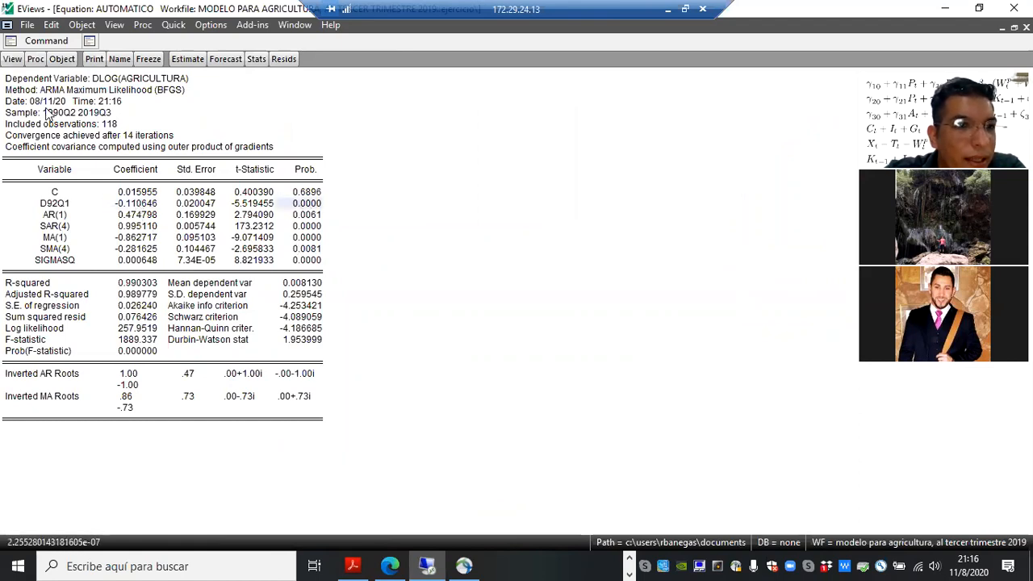
- Run the histogram normality test on the re-estimated equation's residuals, and inspect the residual graph for the outlier around 1998
click(12, 61)
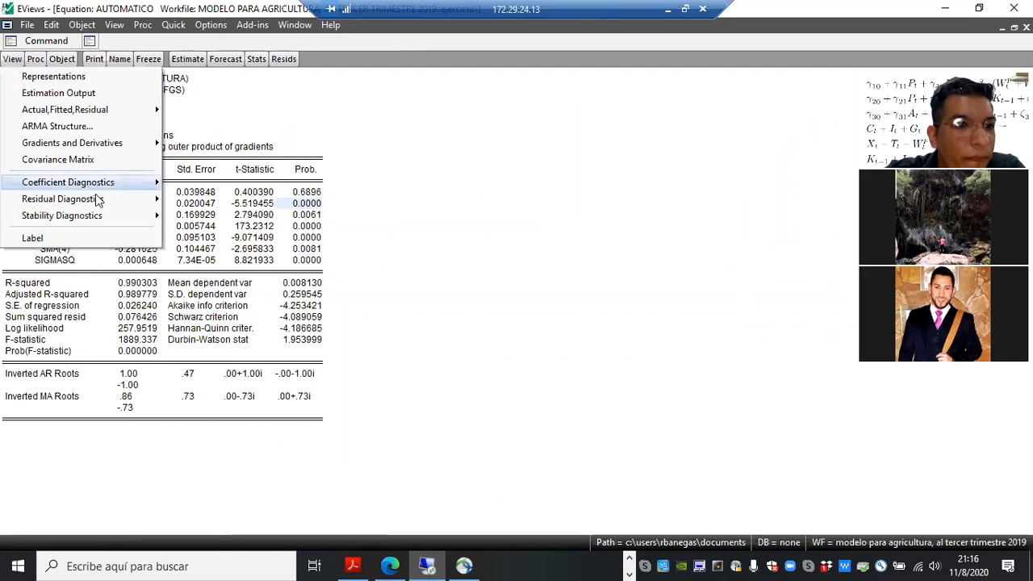
mouse_move(97, 200)
click(229, 233)
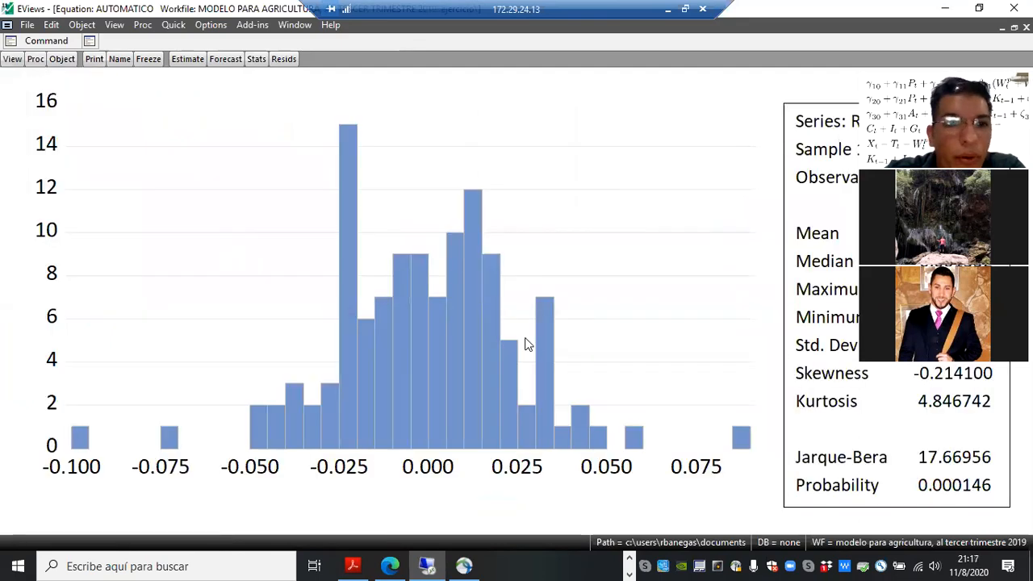
click(279, 59)
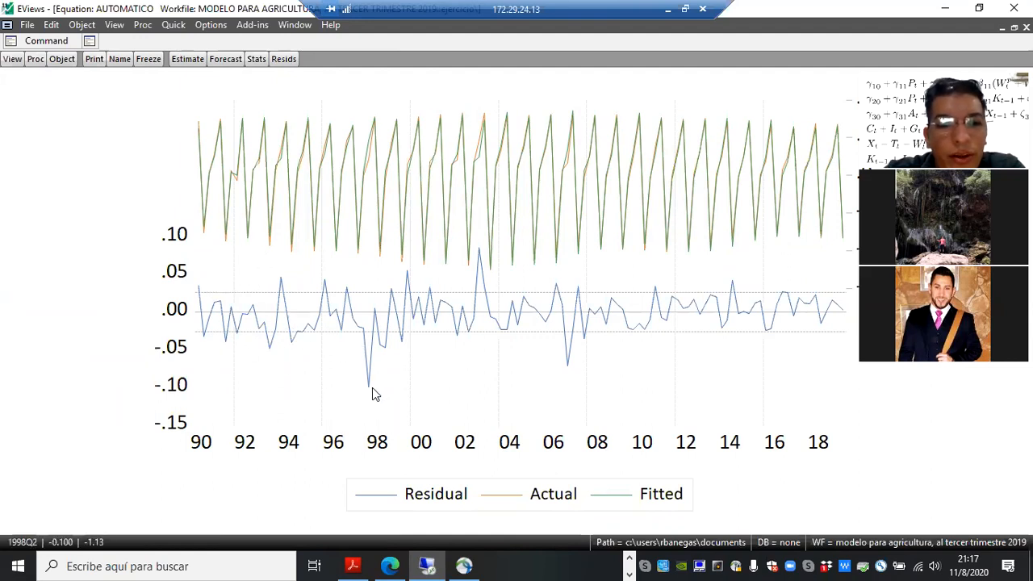
mouse_move(372, 393)
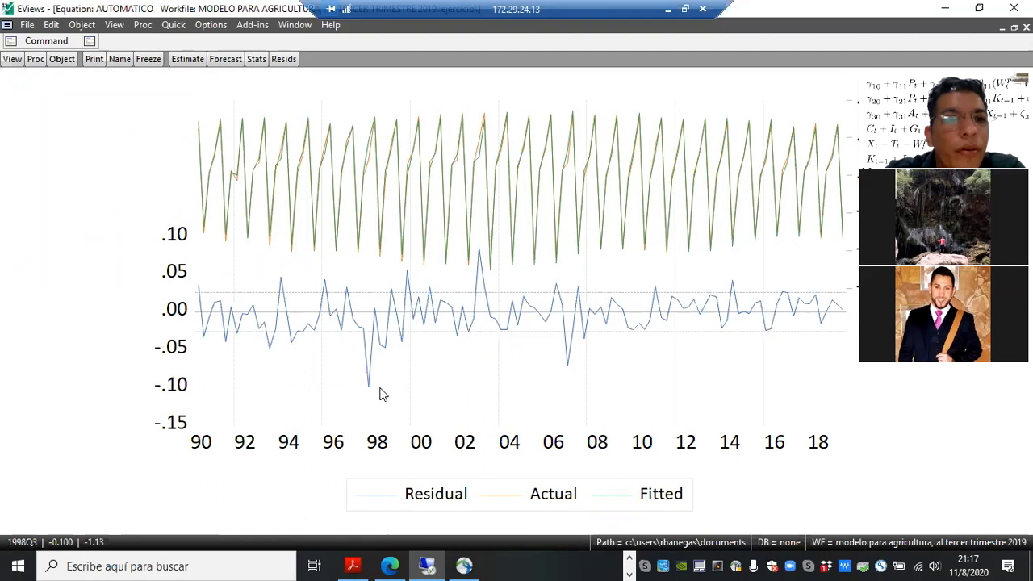
click(174, 25)
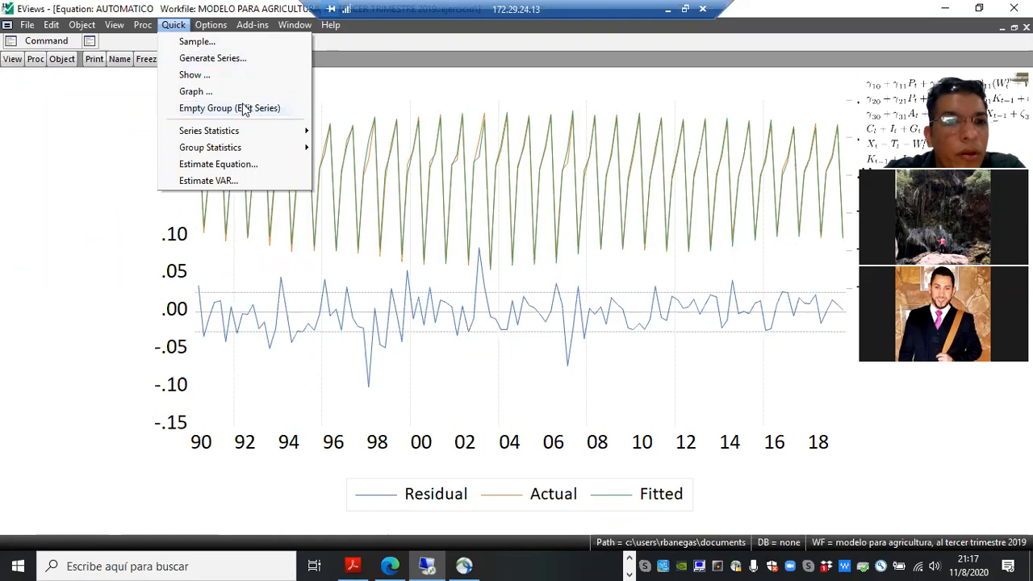
click(240, 63)
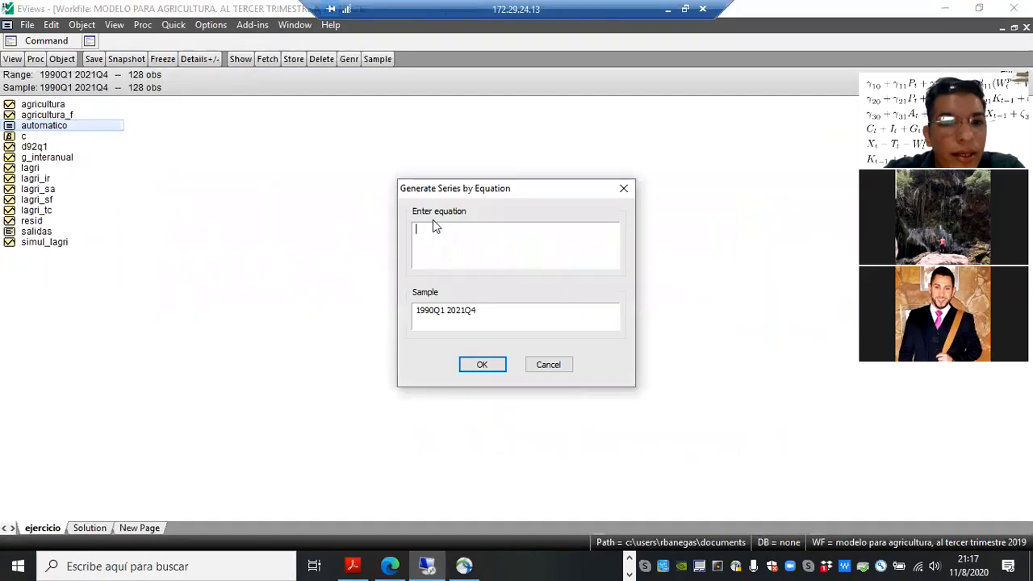
text(d98)
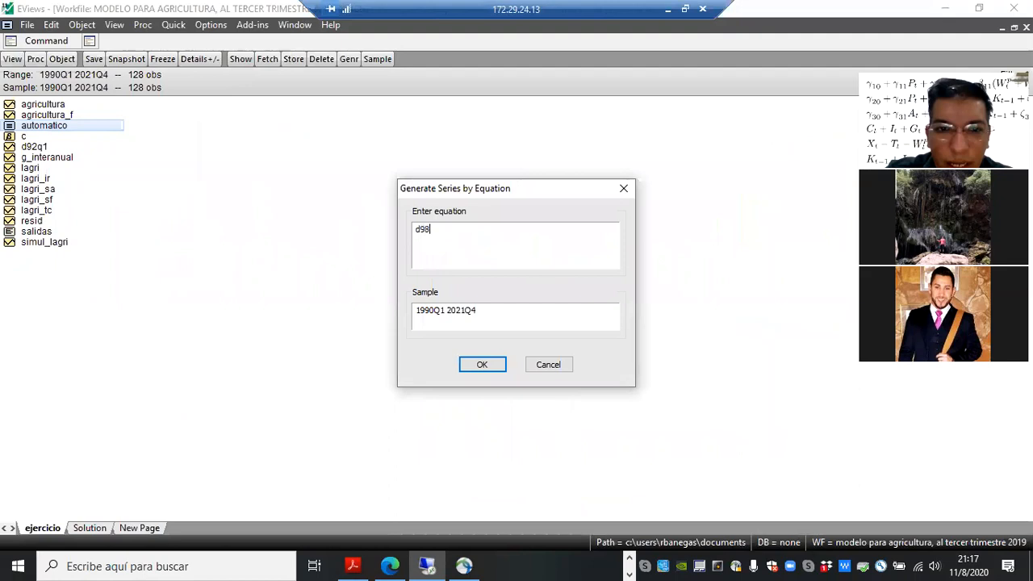
text(q)
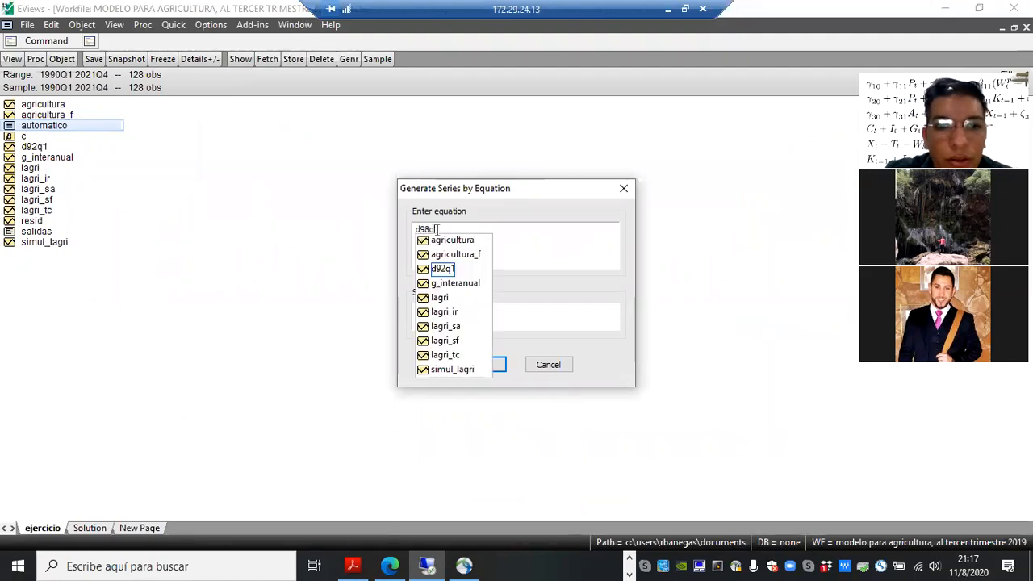
click(625, 189)
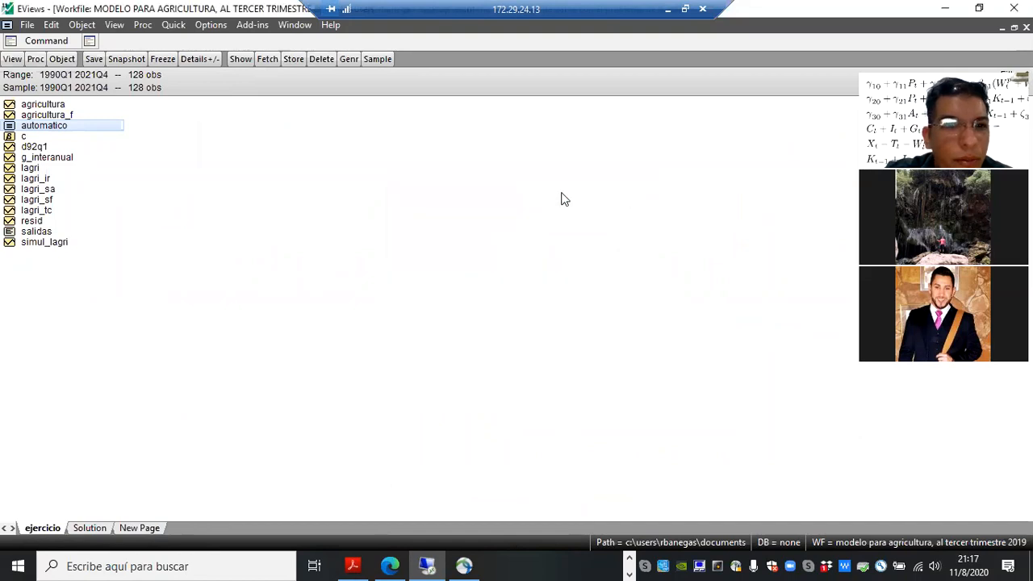
- Check the date of the 1998 outlier in the automatico residual graph and generate a dummy series with d98q1=0 over 1990Q1 2021Q4
double_click(63, 130)
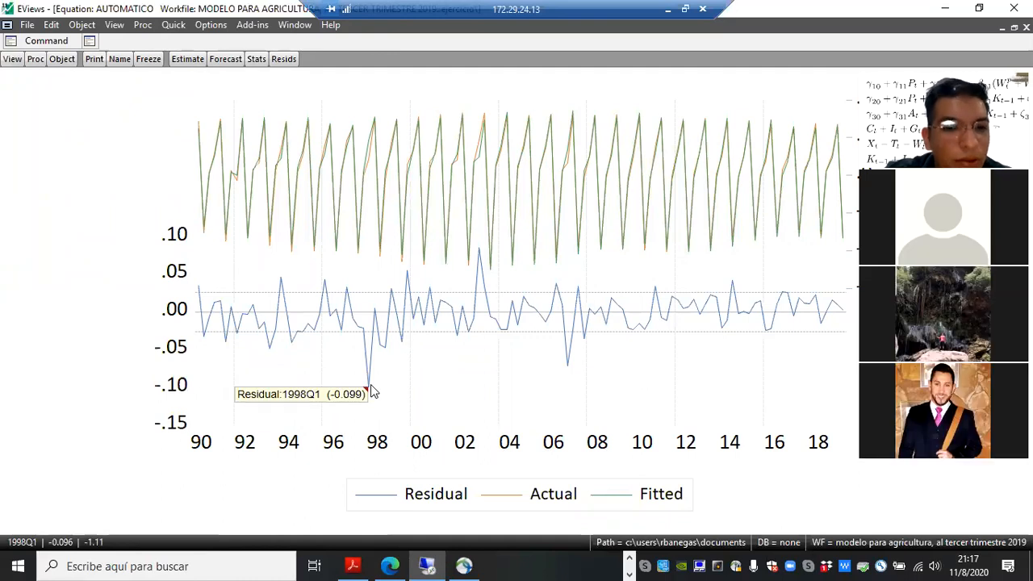
click(176, 27)
click(202, 58)
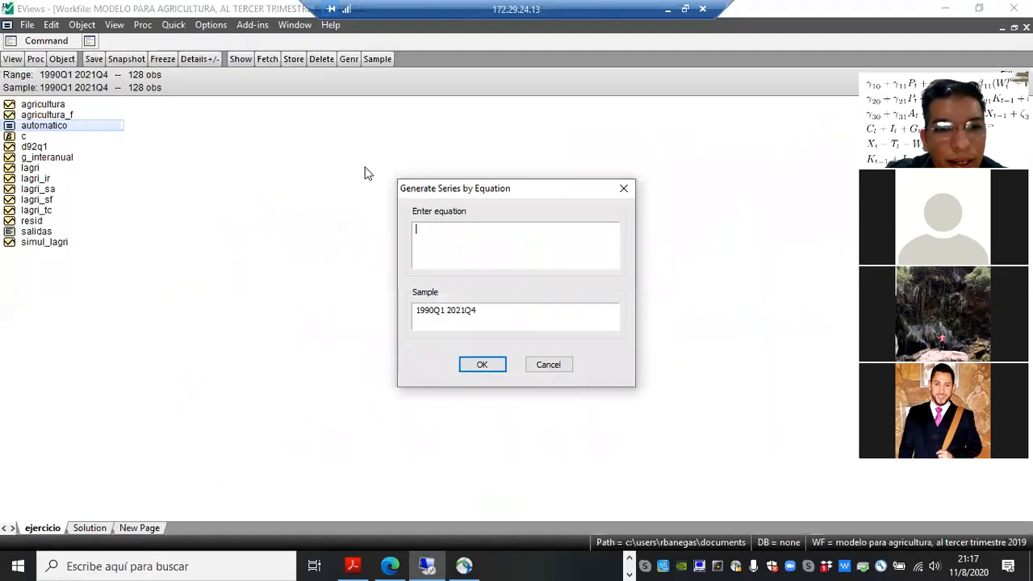
text(d98q1=0)
key(Return)
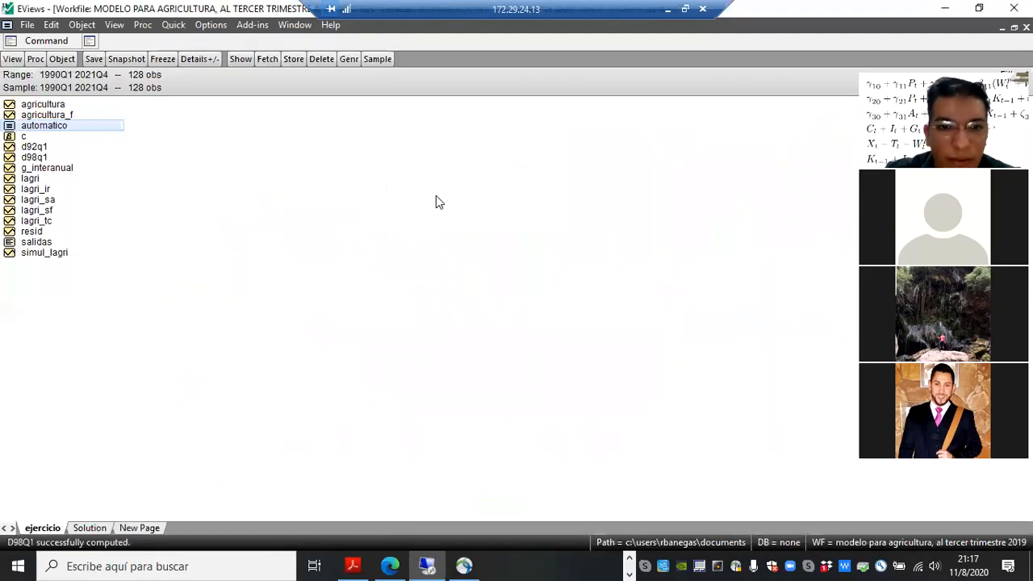
- Set the 1998Q1 observation of the d98q1 series to 1 and close the series
double_click(40, 157)
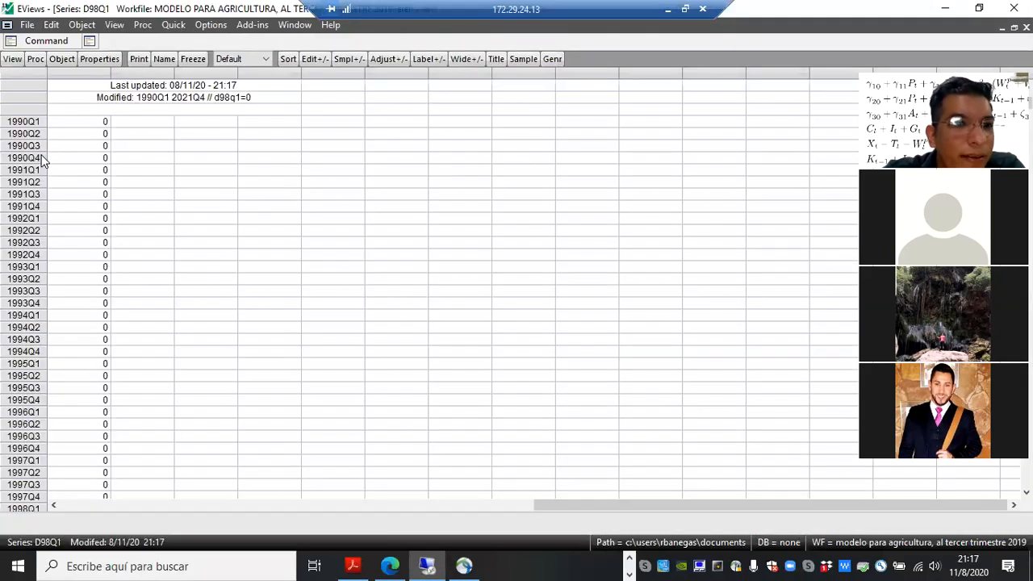
click(314, 59)
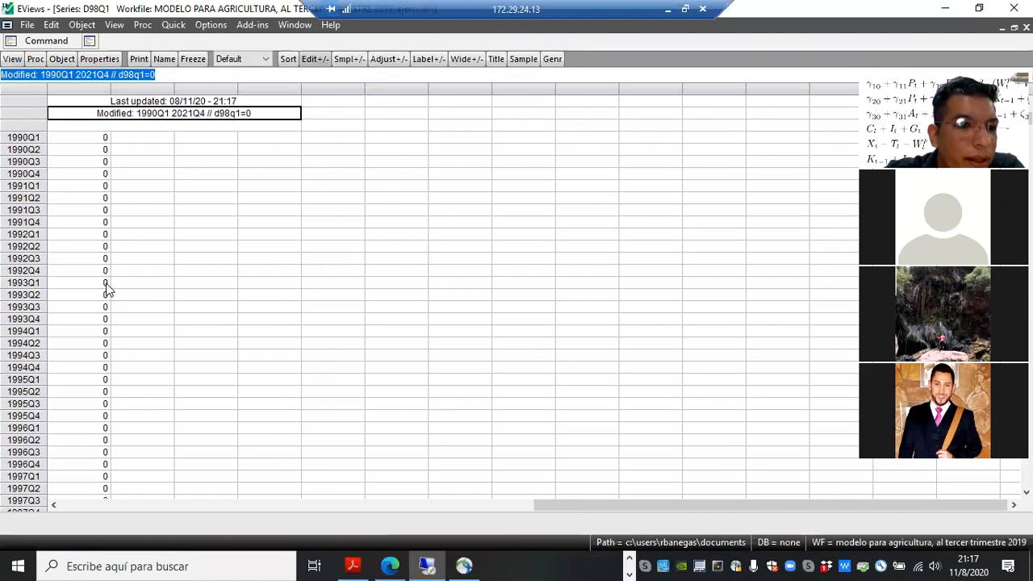
key(Down)
key(Down)
key(Down)
key(Down)
key(Down)
key(Down)
key(Down)
key(Down)
key(Down)
key(Down)
key(Down)
key(Down)
key(Down)
key(Down)
key(Down)
key(Down)
key(Down)
key(Down)
key(Down)
key(Down)
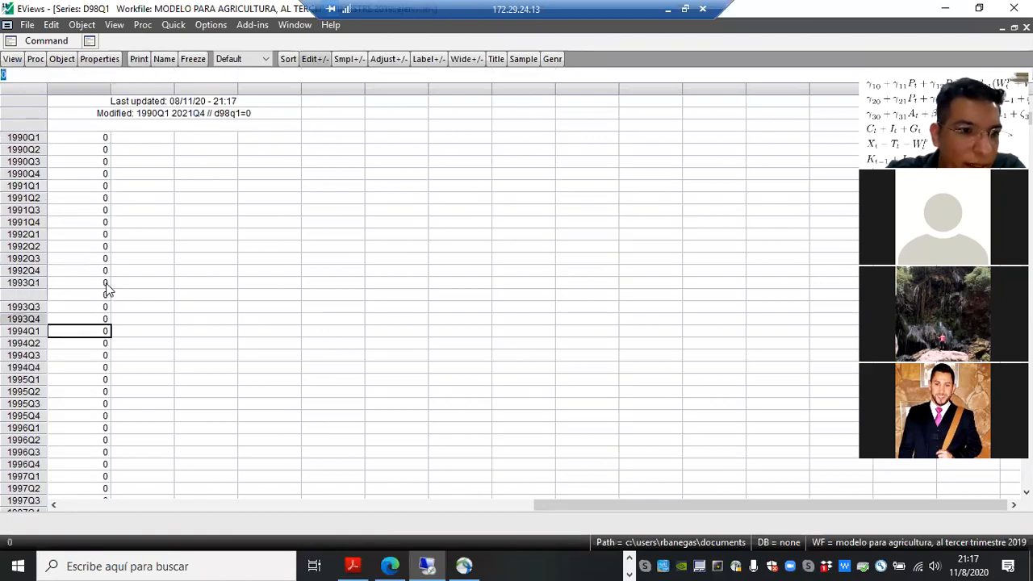
key(Down)
key(Down)
scroll(109, 291, down, 3)
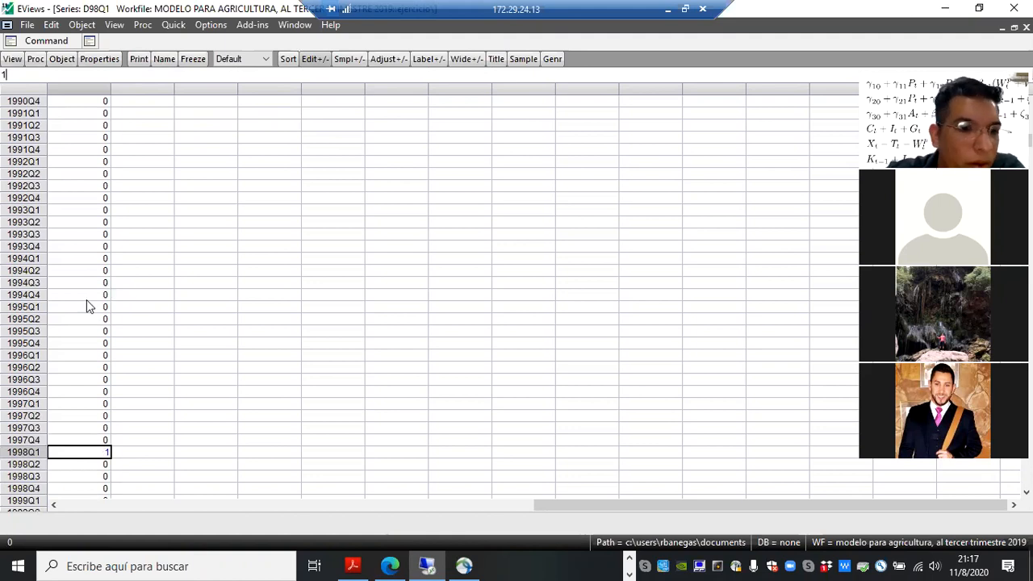
click(330, 260)
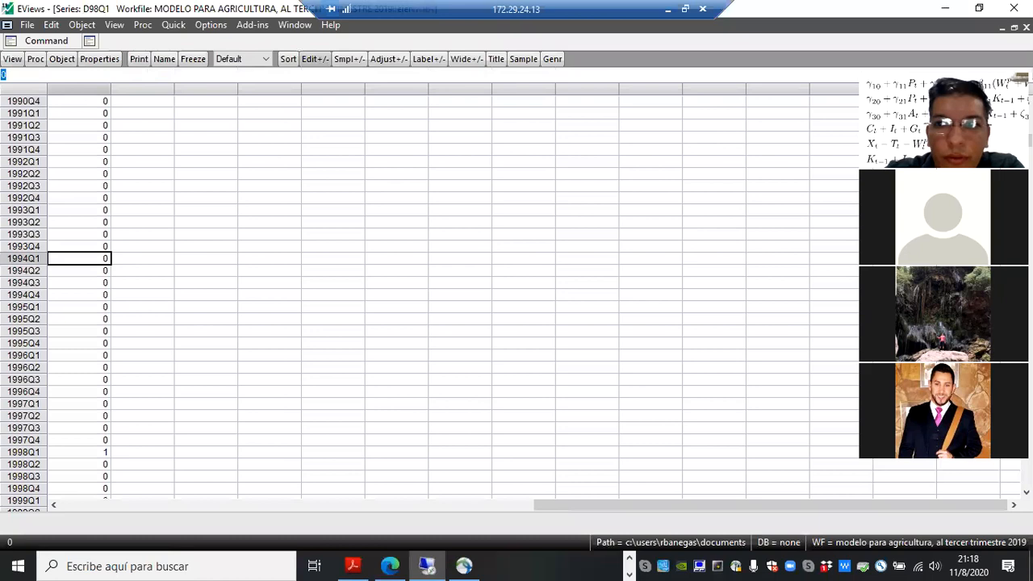
click(1026, 26)
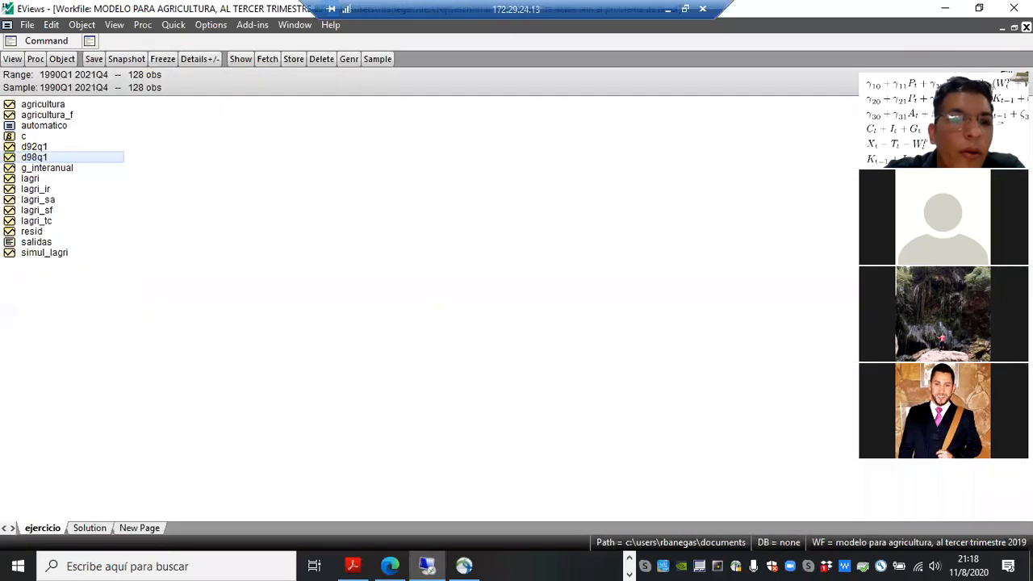
- Re-estimate the automatico equation with d98q1 added to the regressors after d92q1, keeping the sample 1990q1 2019q3
double_click(47, 126)
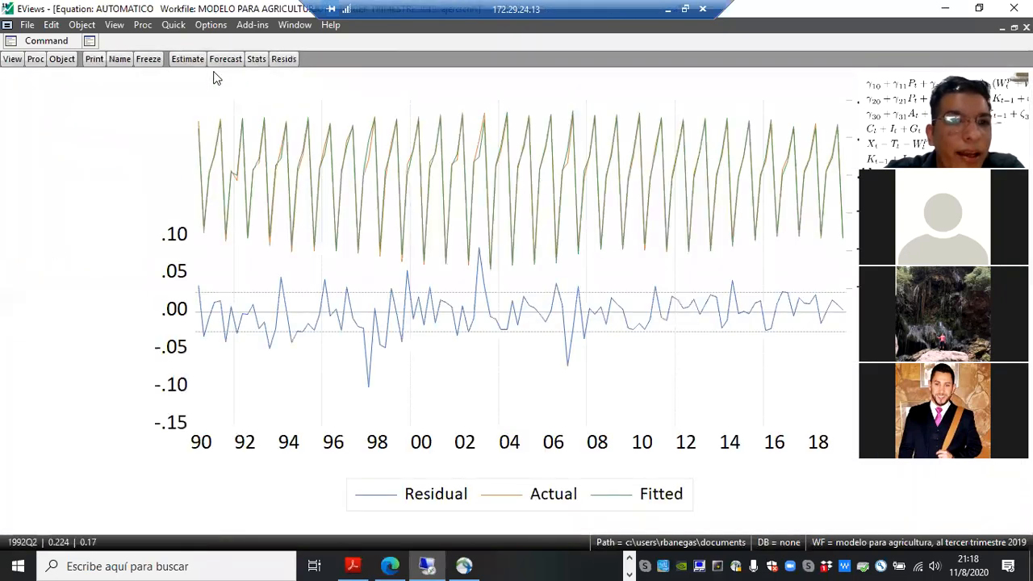
click(188, 59)
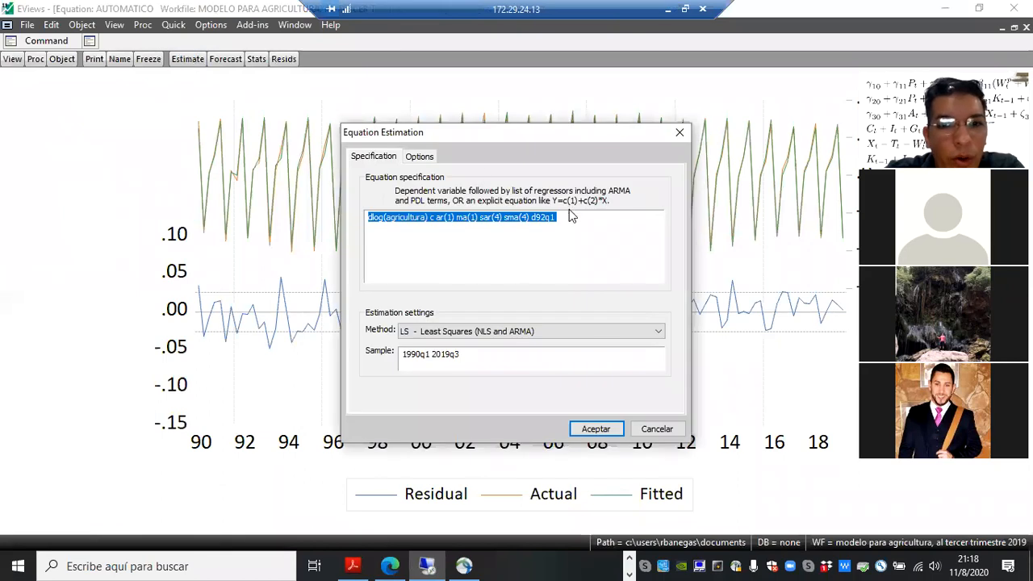
click(568, 217)
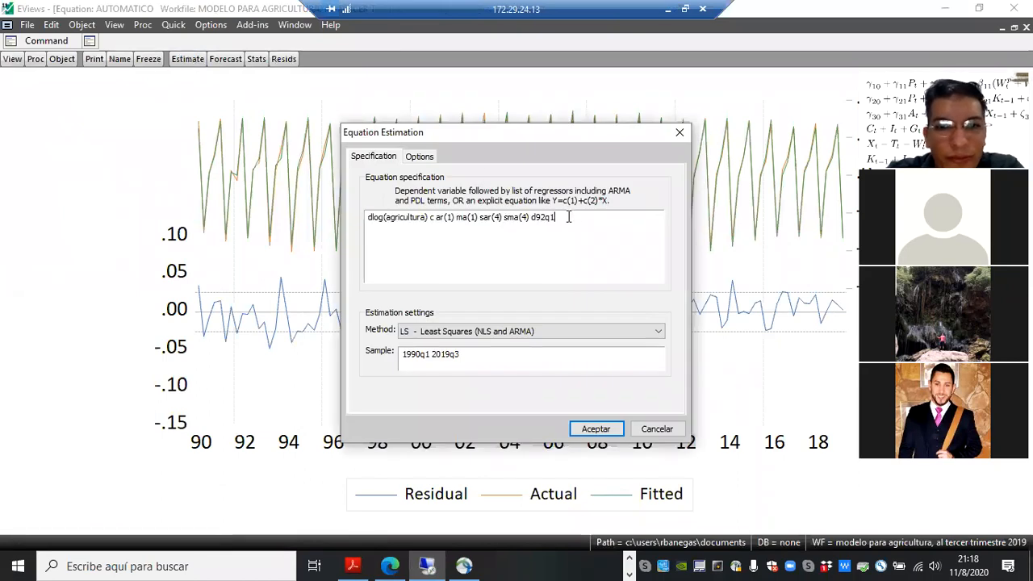
text(d)
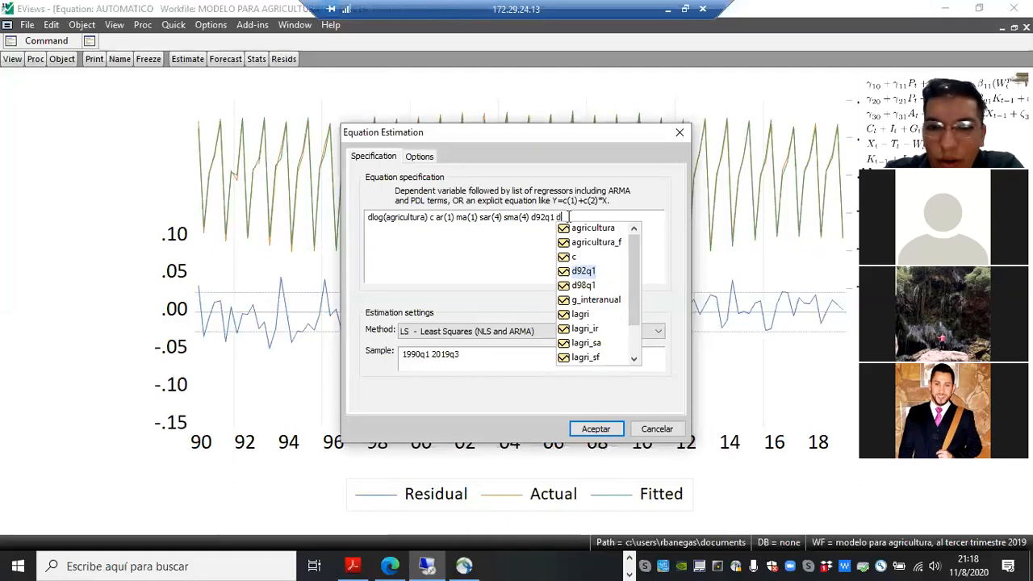
text(9)
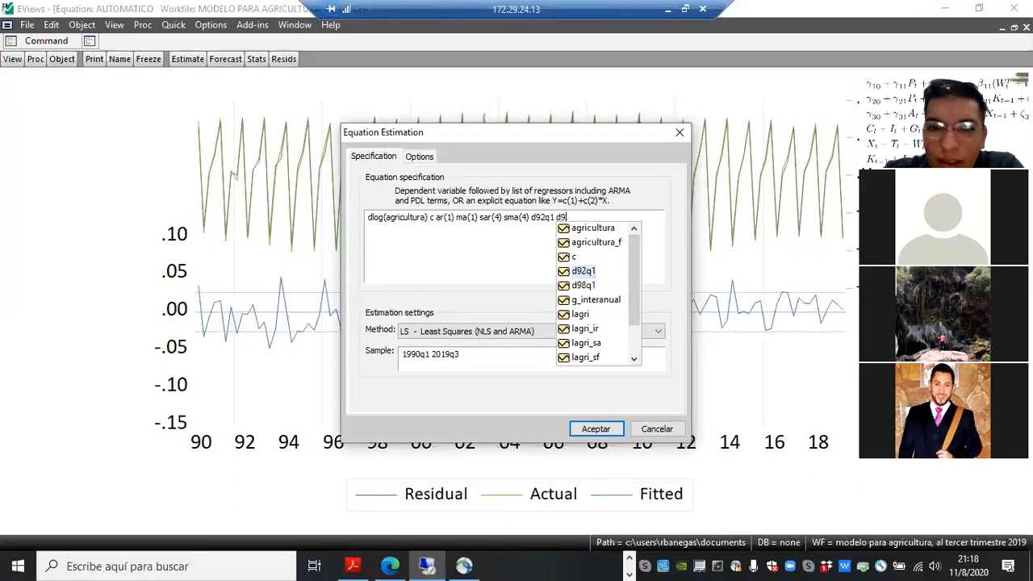
text(8q1)
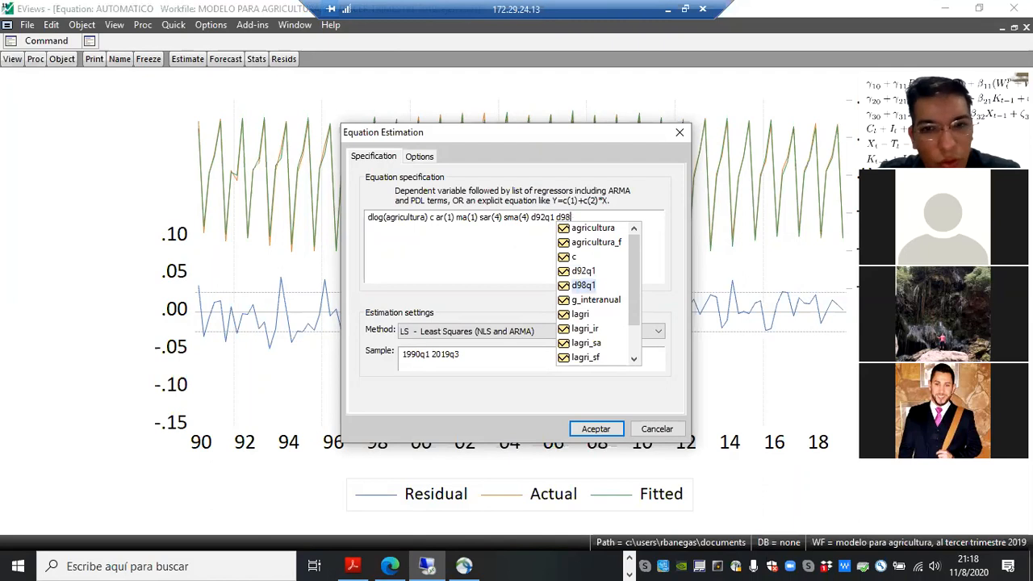
click(597, 432)
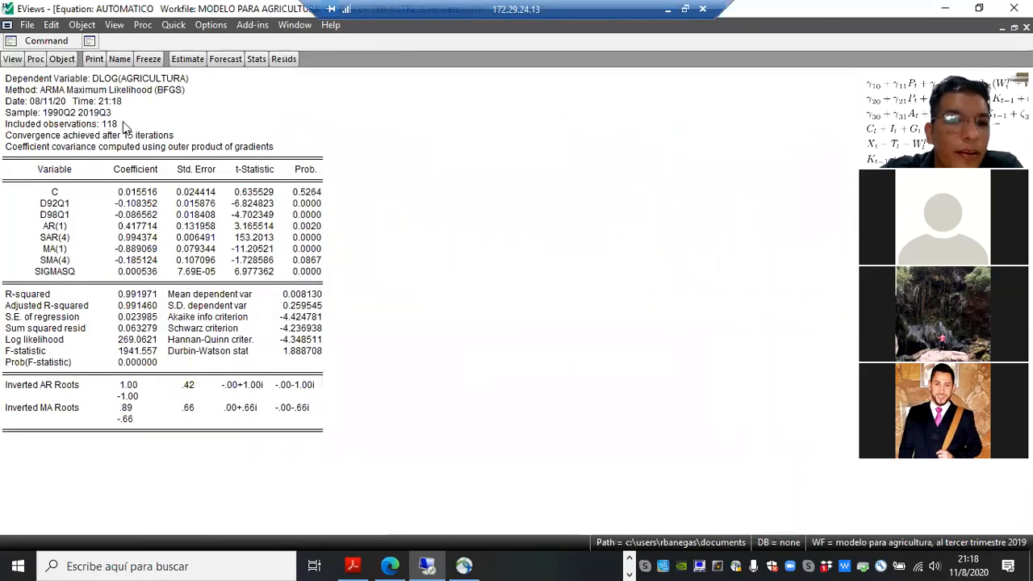
- Run the histogram normality test on the equation's residuals, and inspect the residual graph for the date of the positive outlier around 2003
click(12, 59)
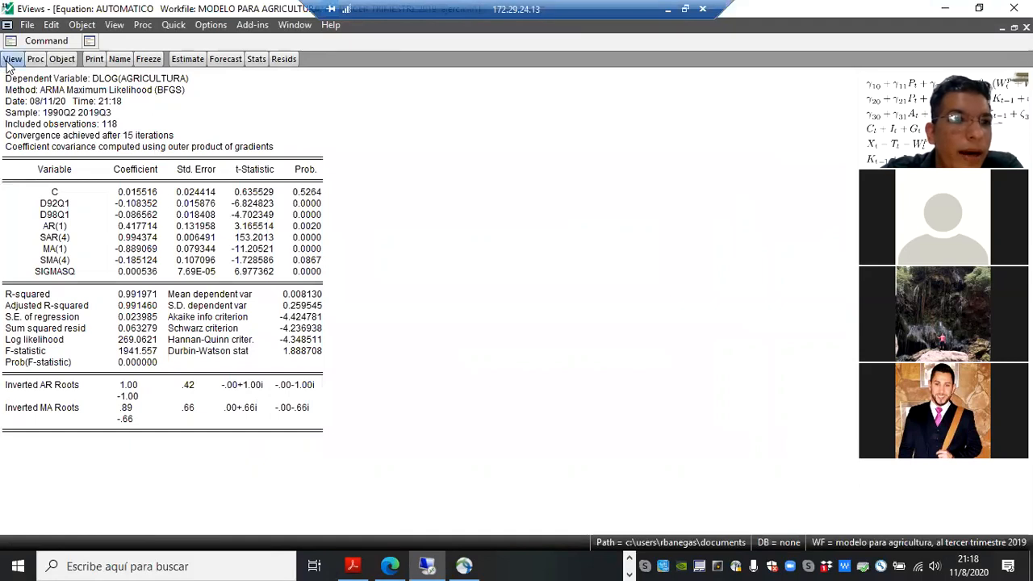
mouse_move(111, 198)
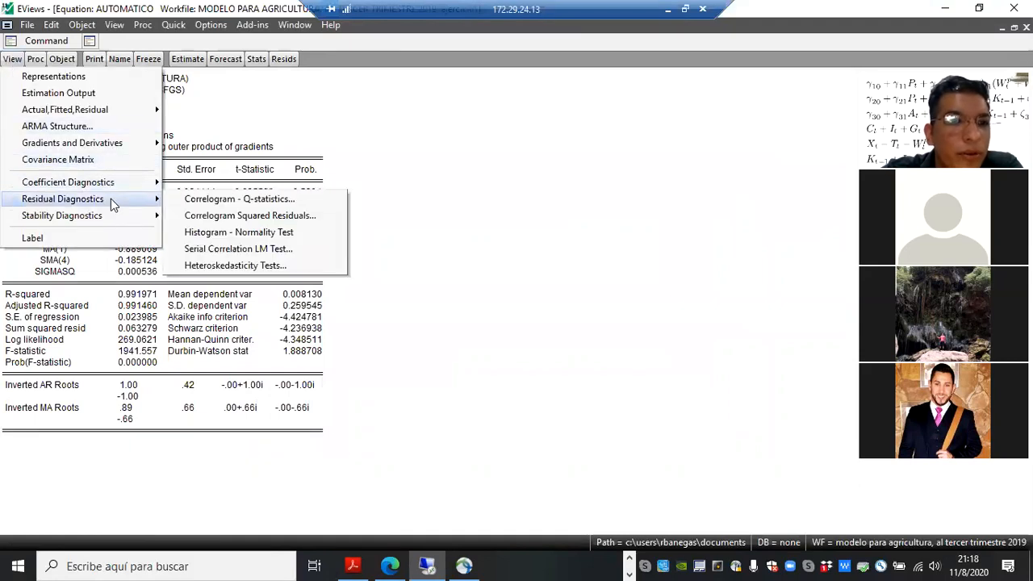
click(195, 233)
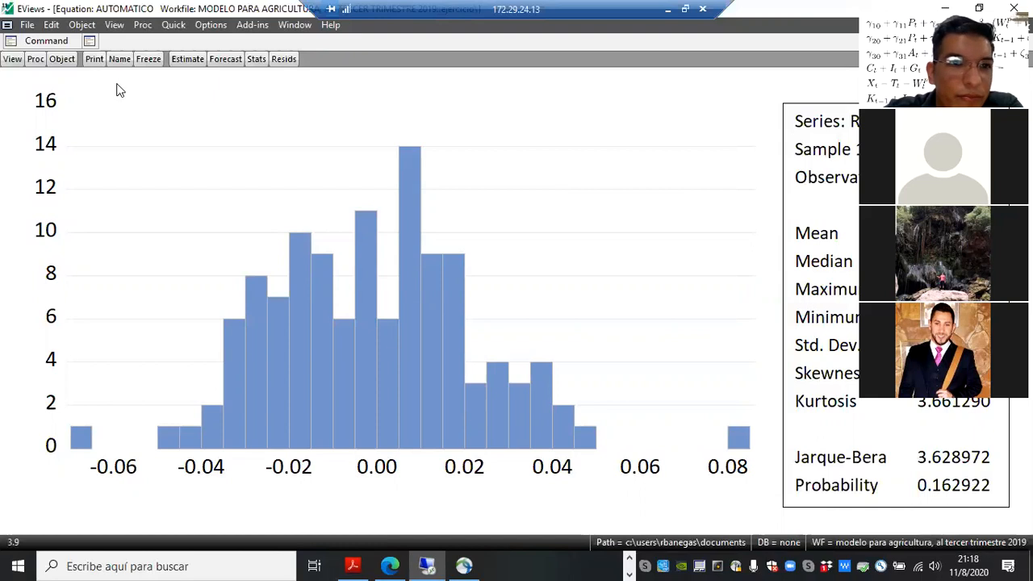
click(284, 59)
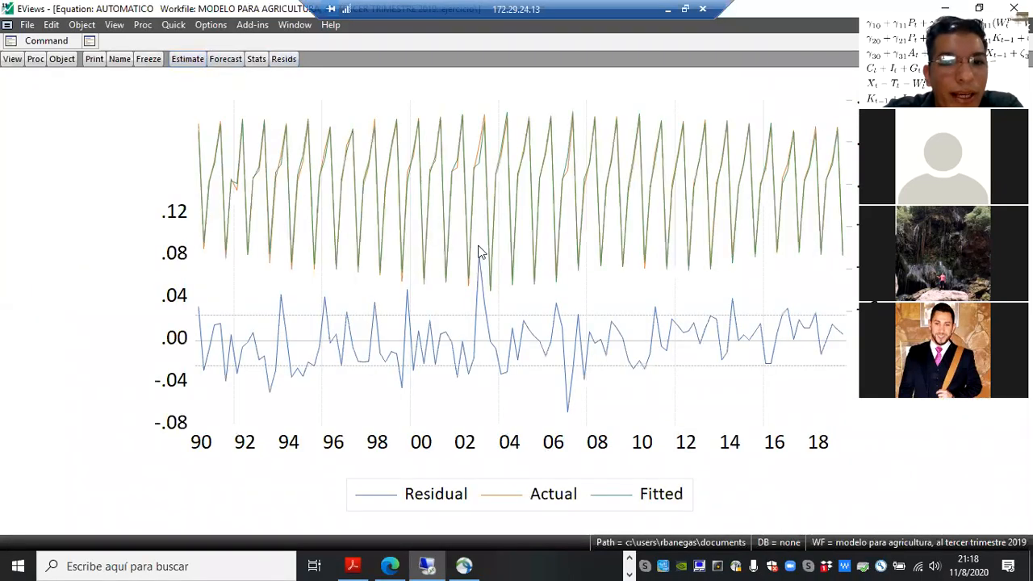
mouse_move(481, 255)
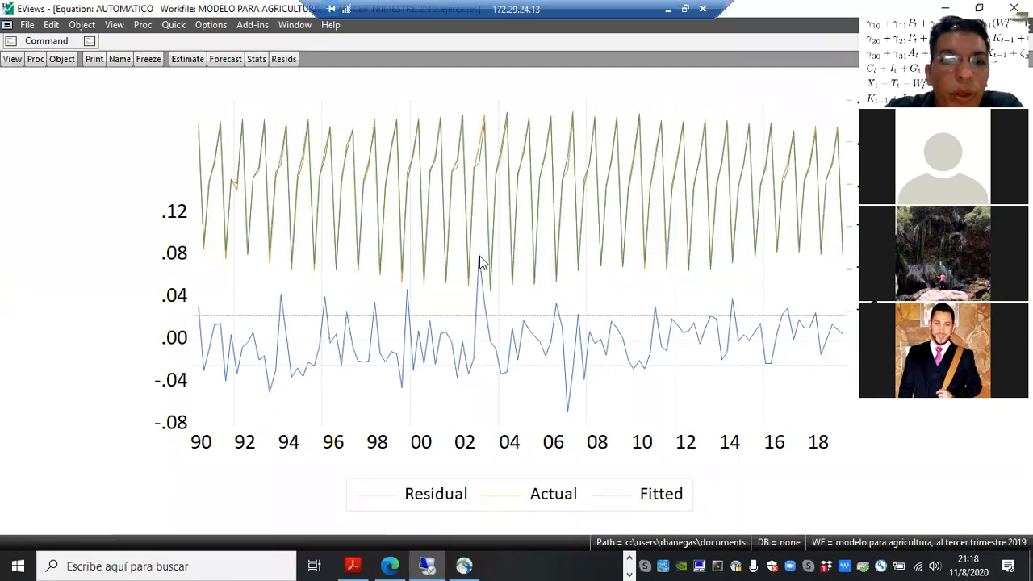
mouse_move(478, 255)
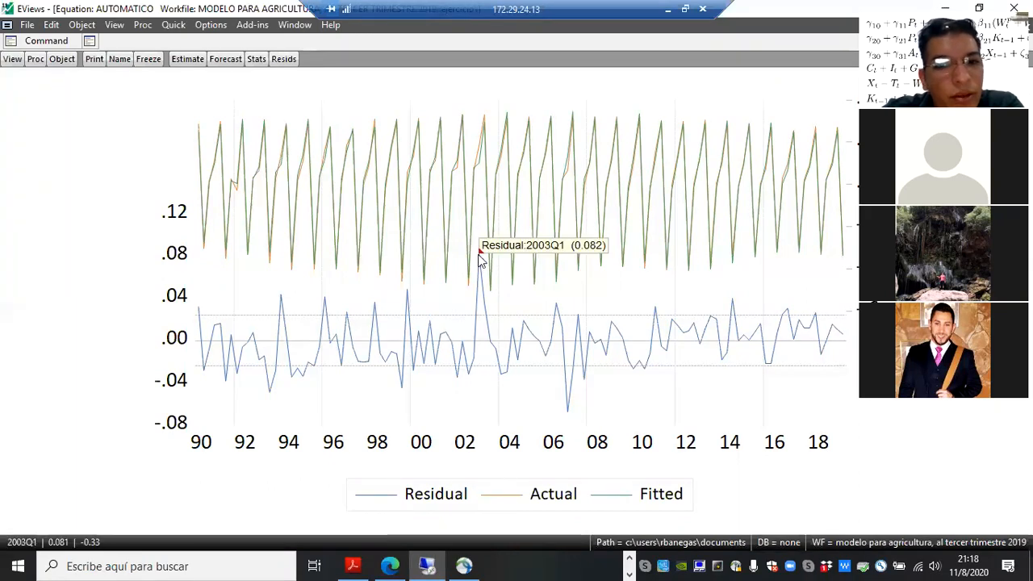
- Generate a dummy series with the equation d03q1=0 over the sample 1990Q1 2021Q4
click(173, 24)
click(215, 58)
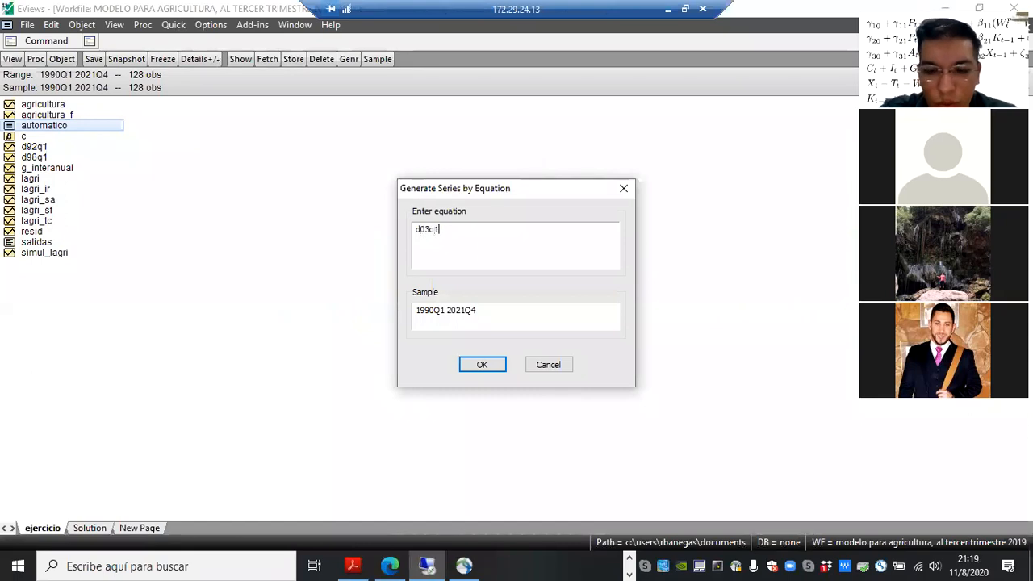
text(d03q1=0)
key(Return)
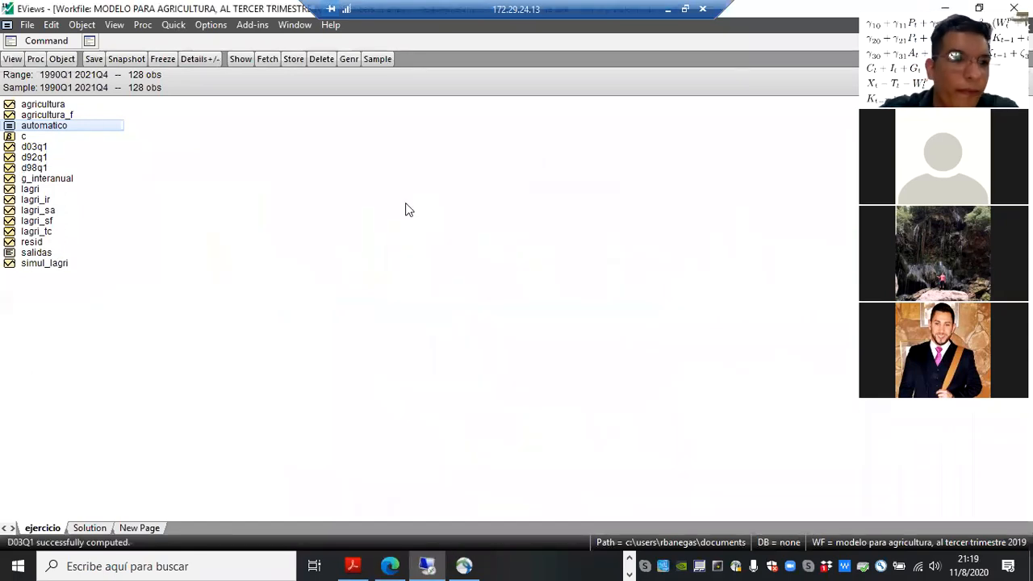
- Set the 2003Q1 observation of the d03q1 series to 1 and close the series
double_click(34, 146)
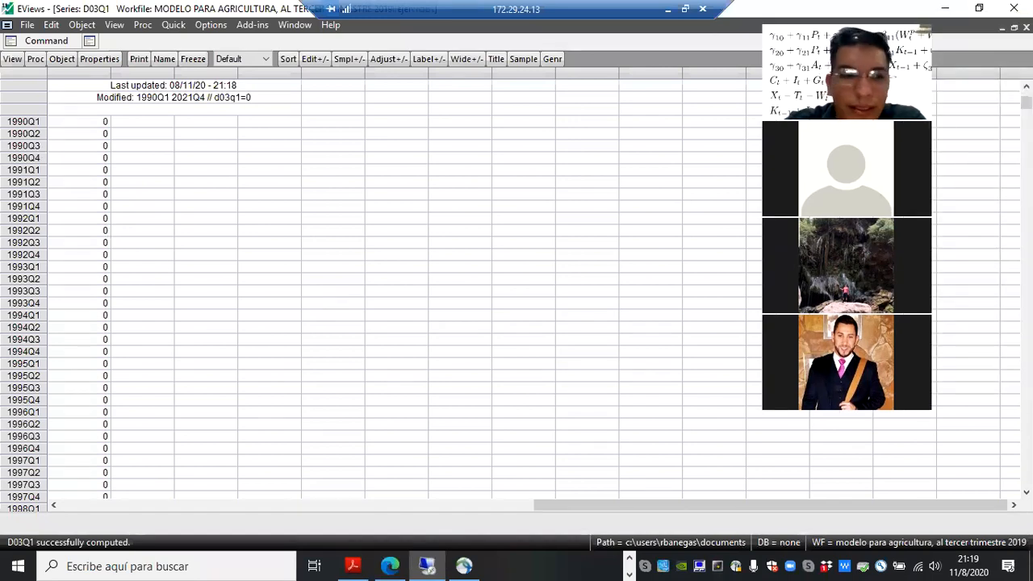
scroll(428, 290, down, 10)
scroll(428, 290, down, 1)
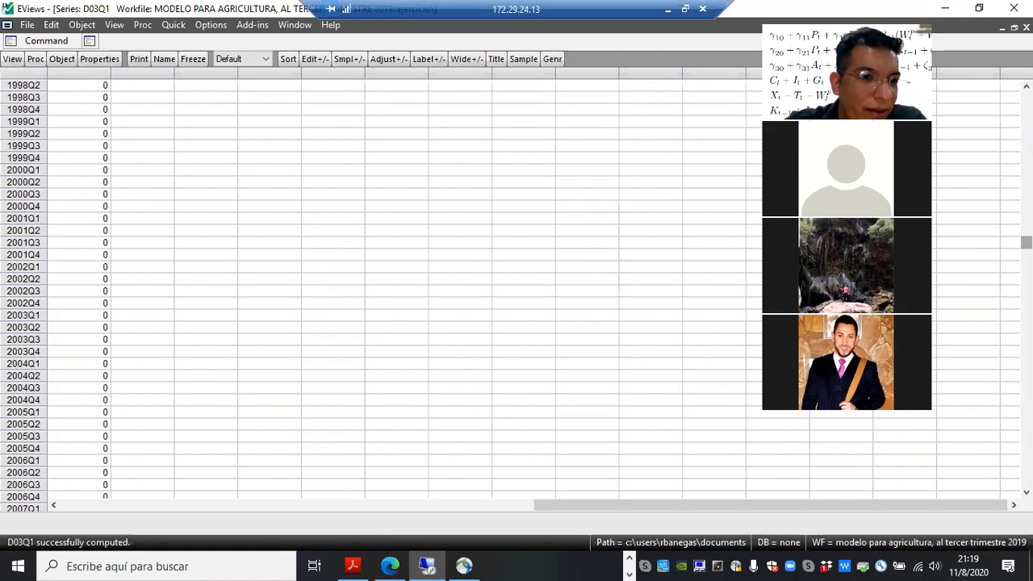
click(94, 317)
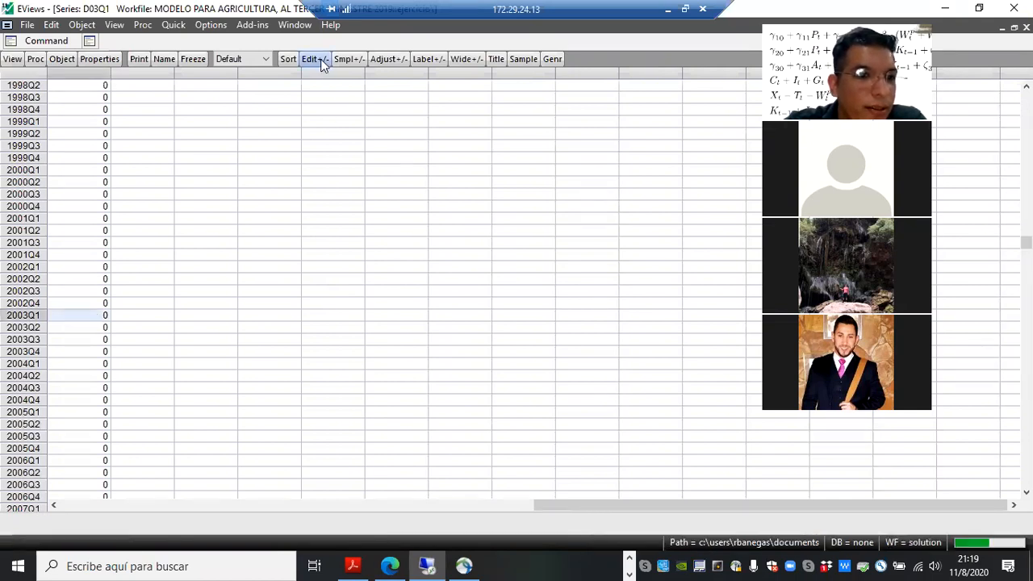
click(321, 58)
text(1)
key(Return)
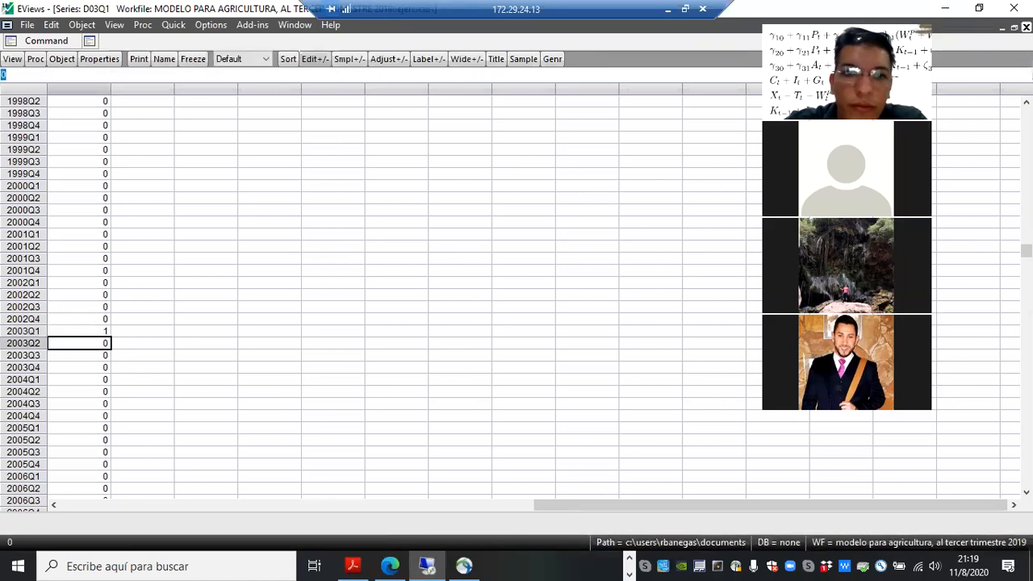
click(1025, 27)
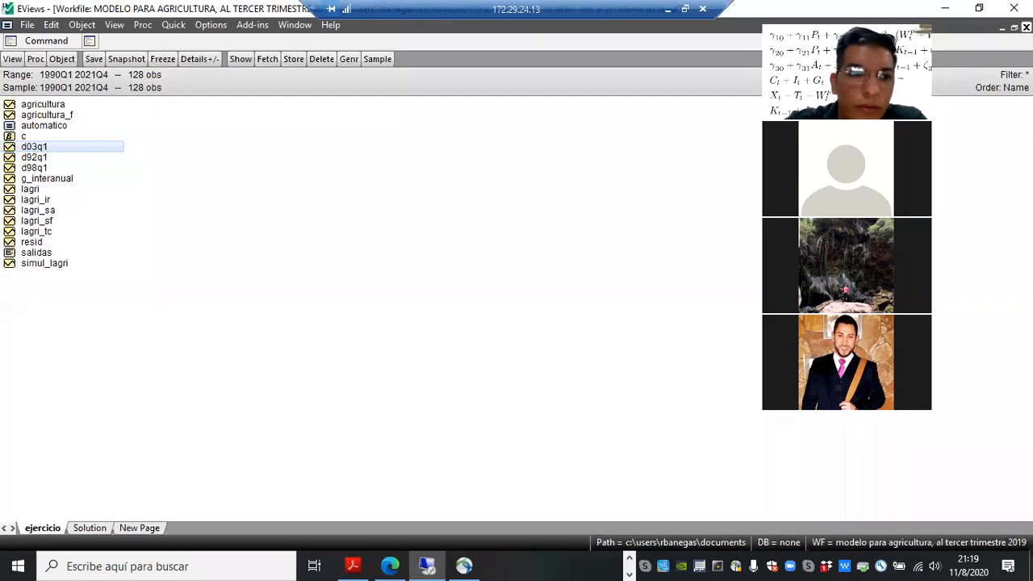
- Re-estimate the automatico equation with d03q1 added to the regressors after d98q1, keeping the sample 1990q1 2019q3
double_click(45, 125)
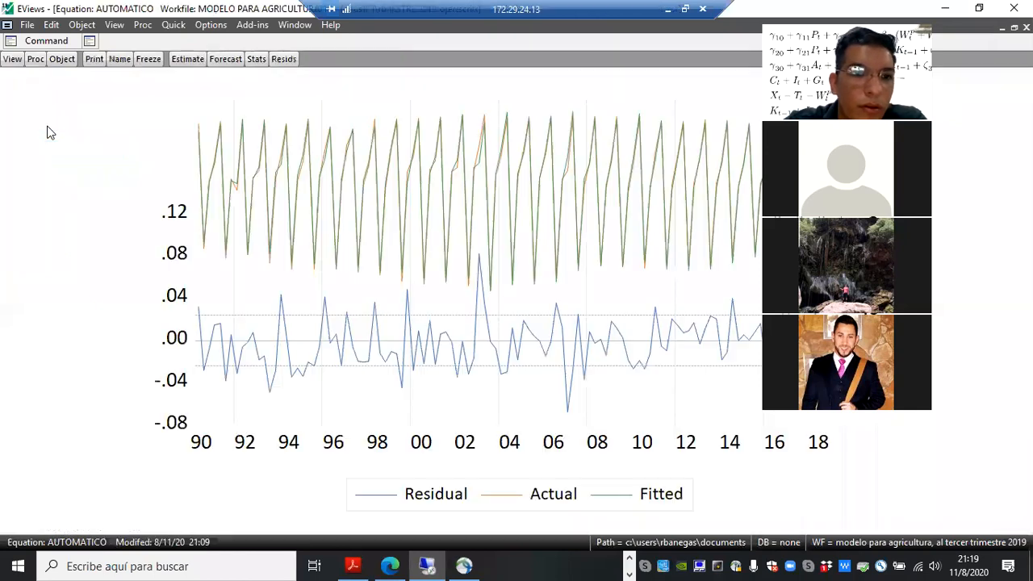
click(186, 60)
click(606, 217)
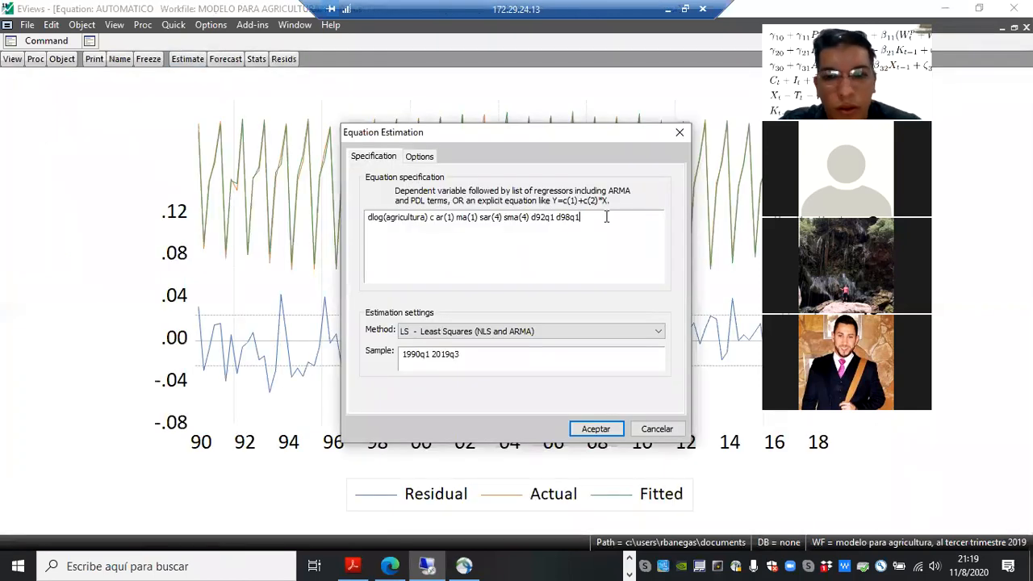
text(d03)
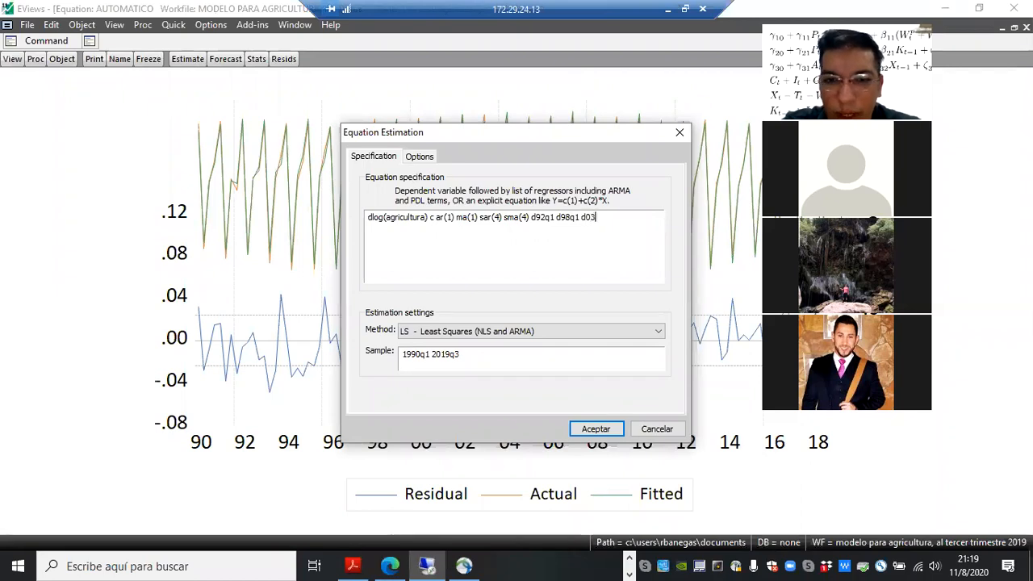
text(q1)
key(Return)
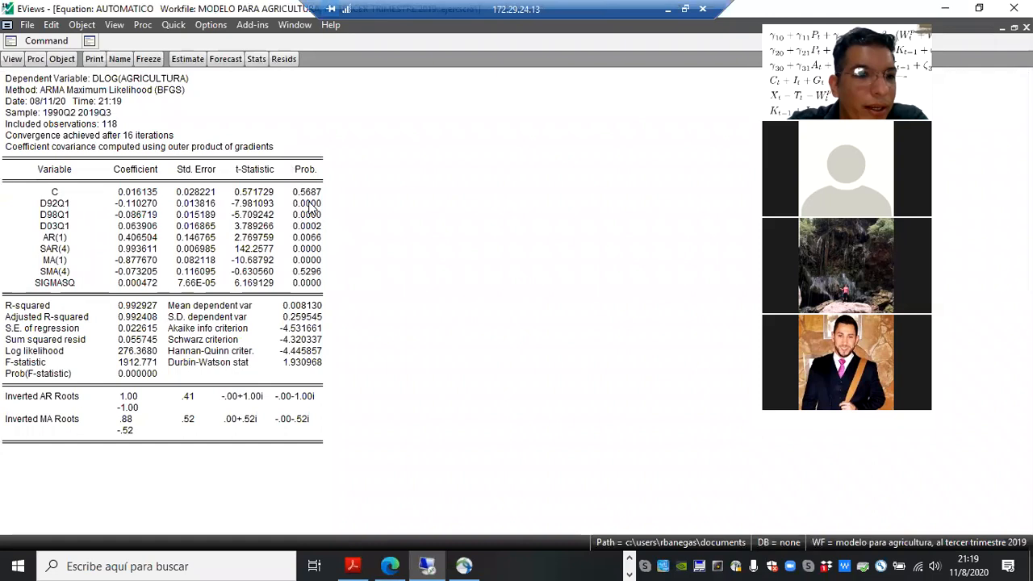
- Examine the probabilities of the SMA(4) term and the constant C in the estimation output for significance
click(321, 273)
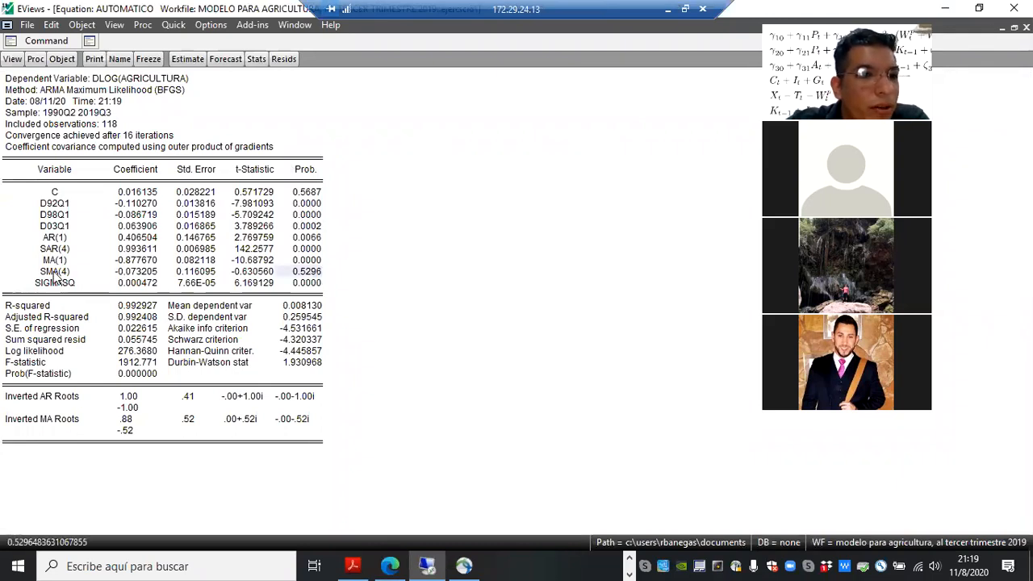
drag(54, 275, 327, 273)
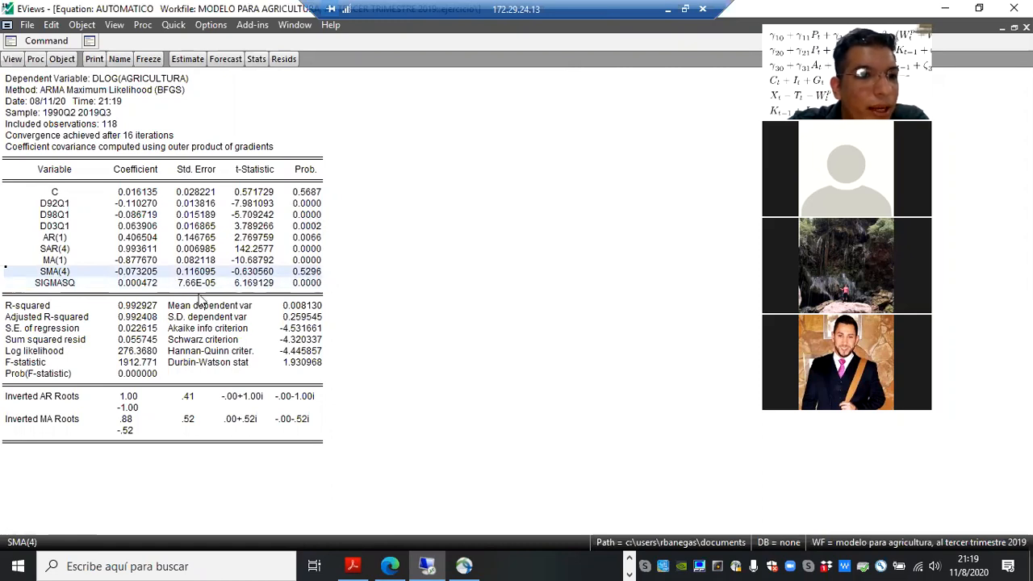
click(55, 275)
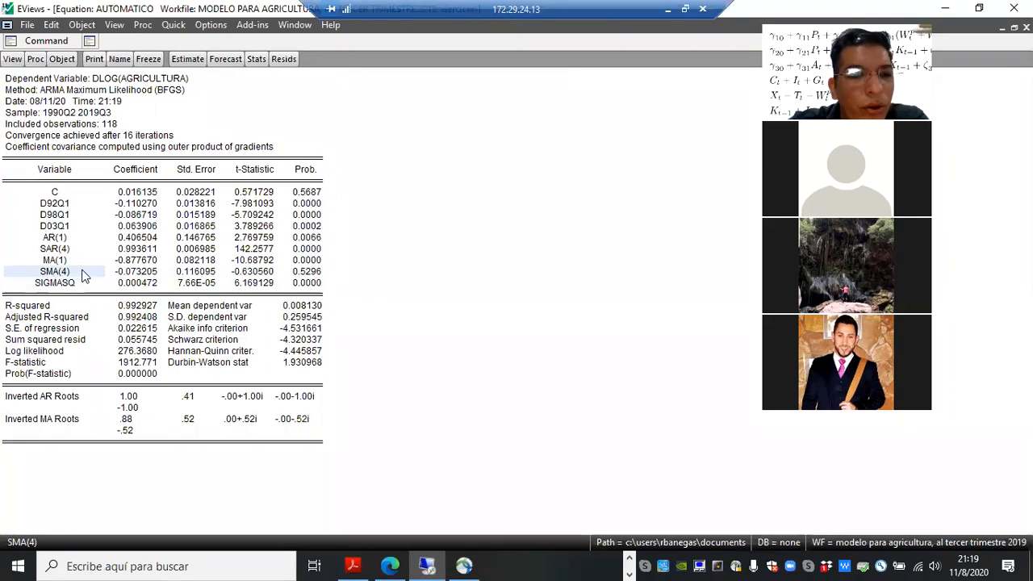
click(317, 272)
click(312, 194)
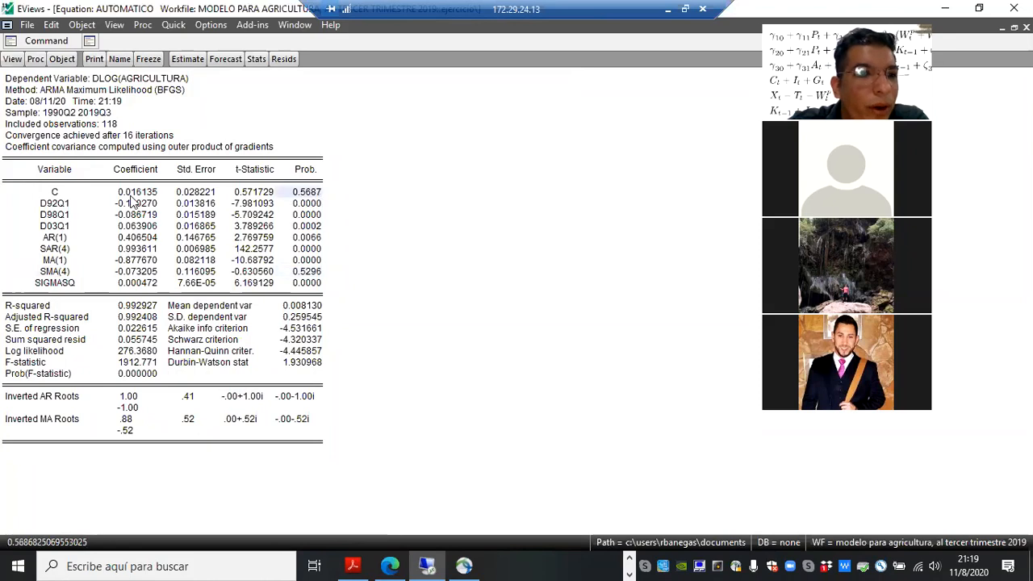
drag(55, 194, 314, 198)
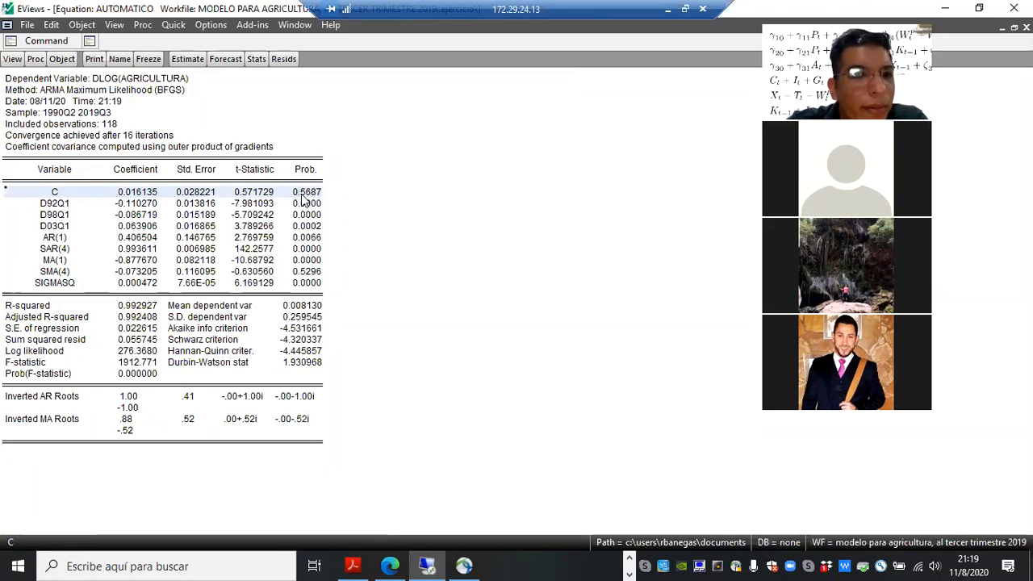
click(306, 272)
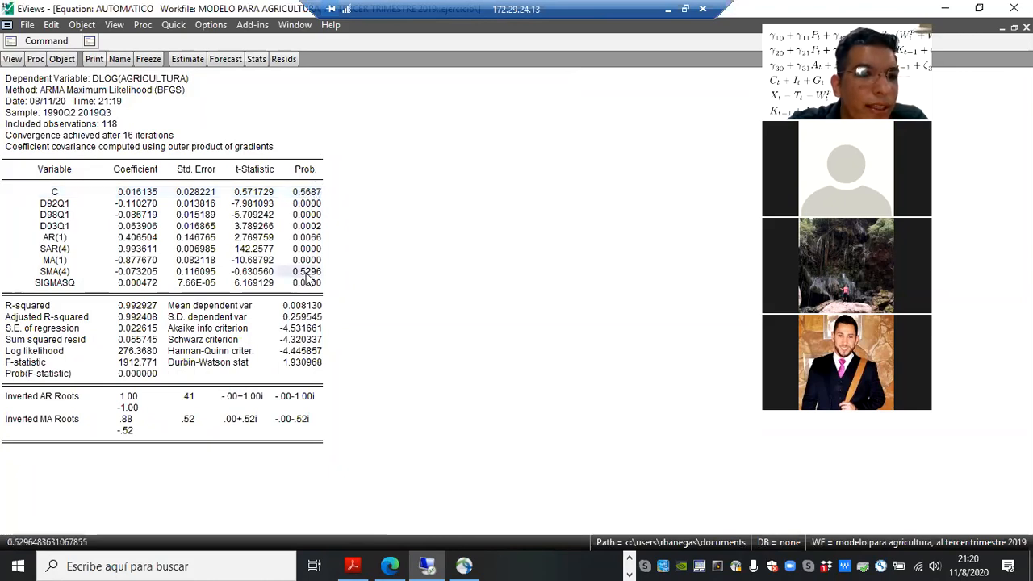
- Remove sma(4) and the constant c from the equation specification and re-estimate it over 1990q1 2019q3
click(186, 59)
click(628, 226)
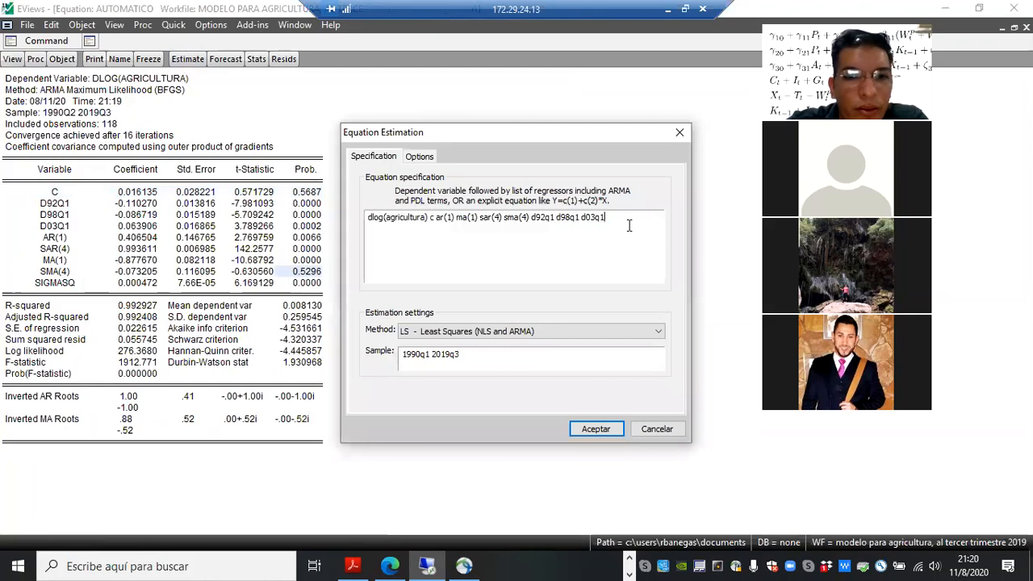
key(BackSpace)
key(BackSpace)
key(BackSpace)
key(BackSpace)
key(BackSpace)
key(BackSpace)
key(BackSpace)
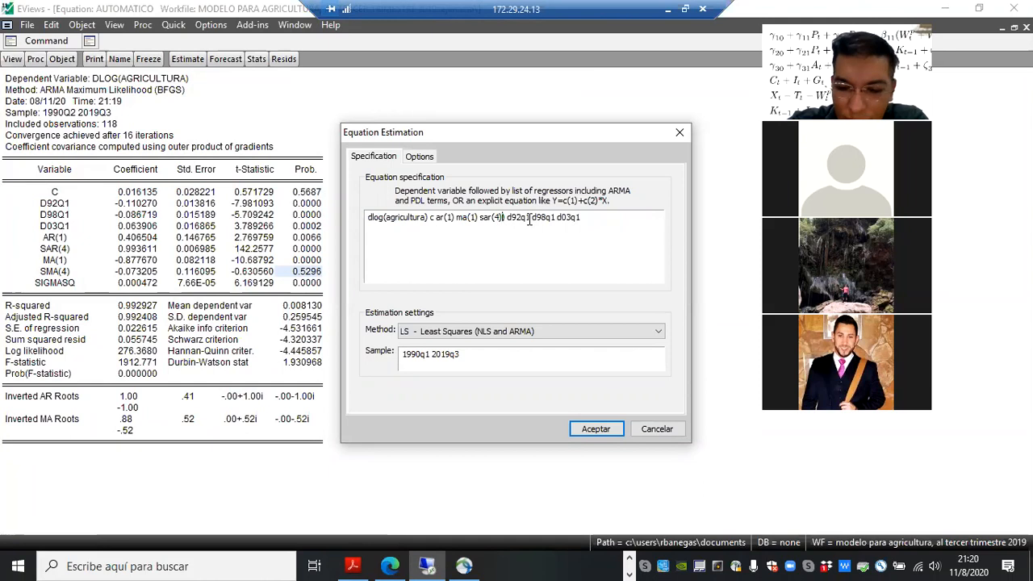
key(BackSpace)
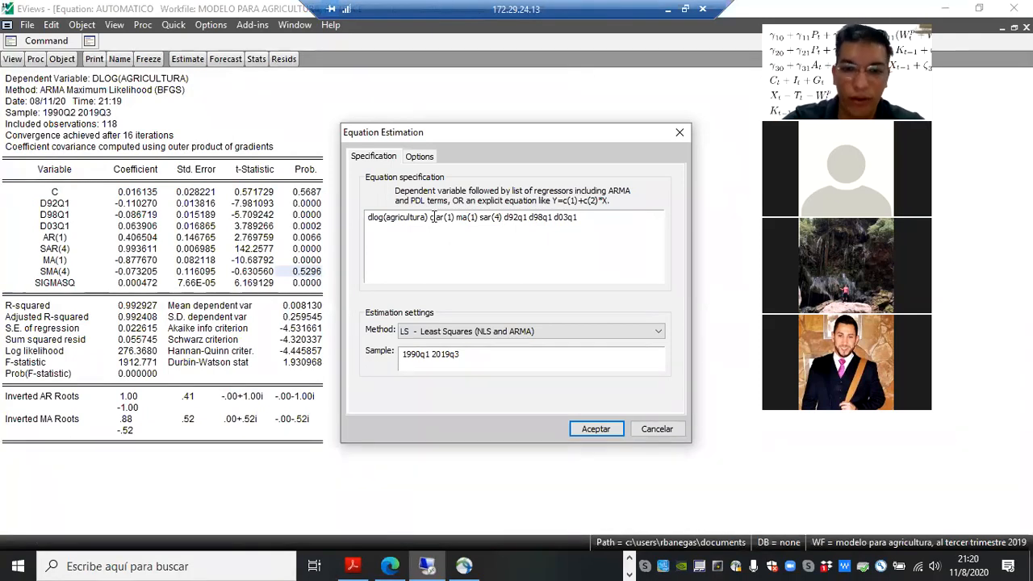
key(BackSpace)
key(Return)
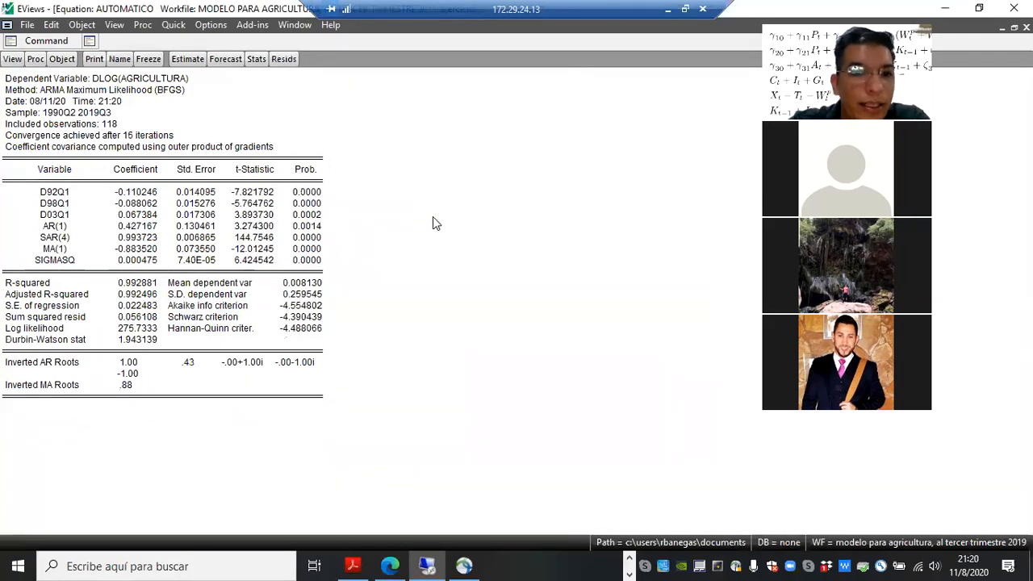
- Review the probabilities of the remaining coefficients and run the histogram normality test on the residuals
drag(316, 197, 303, 273)
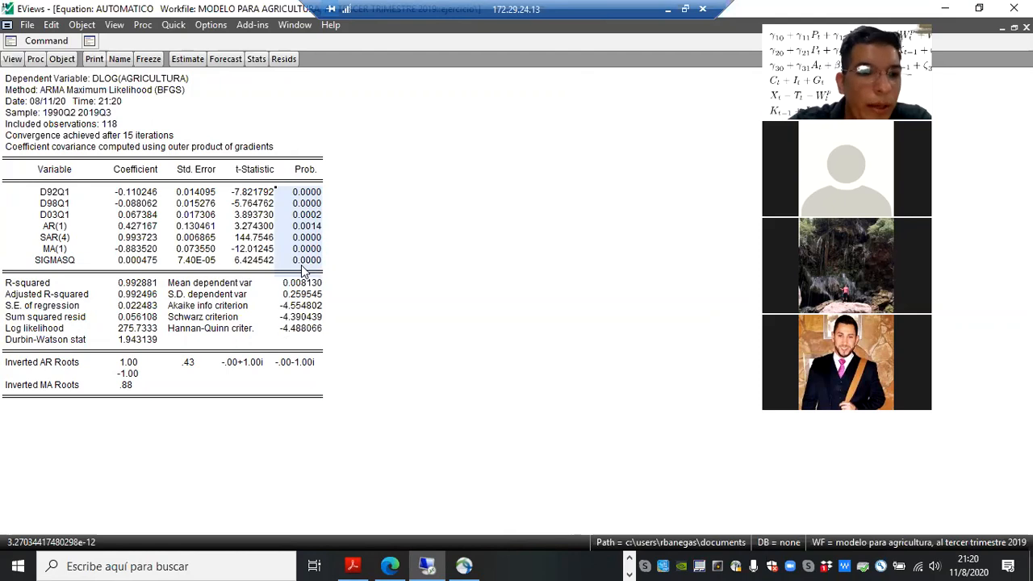
click(13, 62)
mouse_move(95, 199)
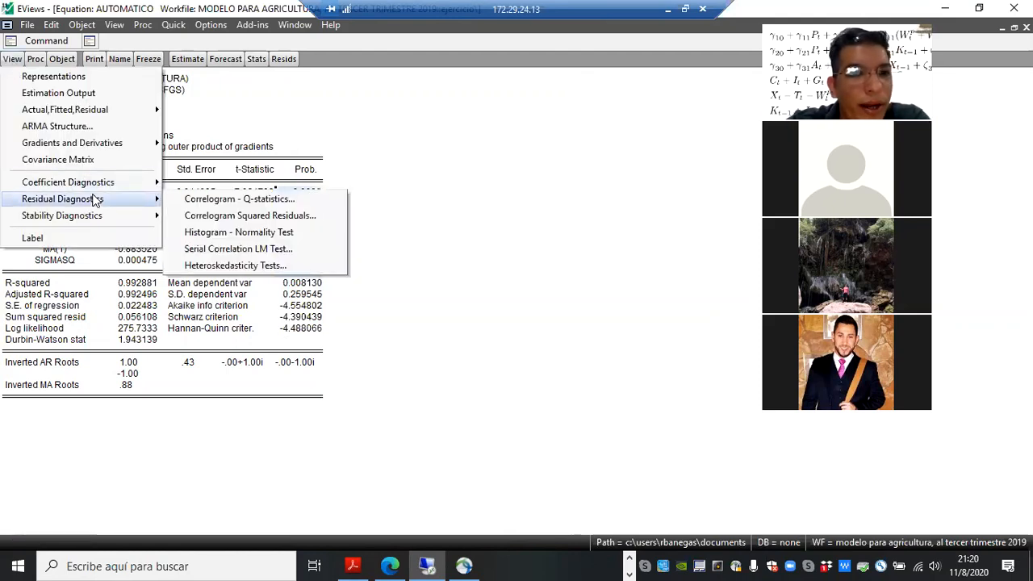
click(186, 232)
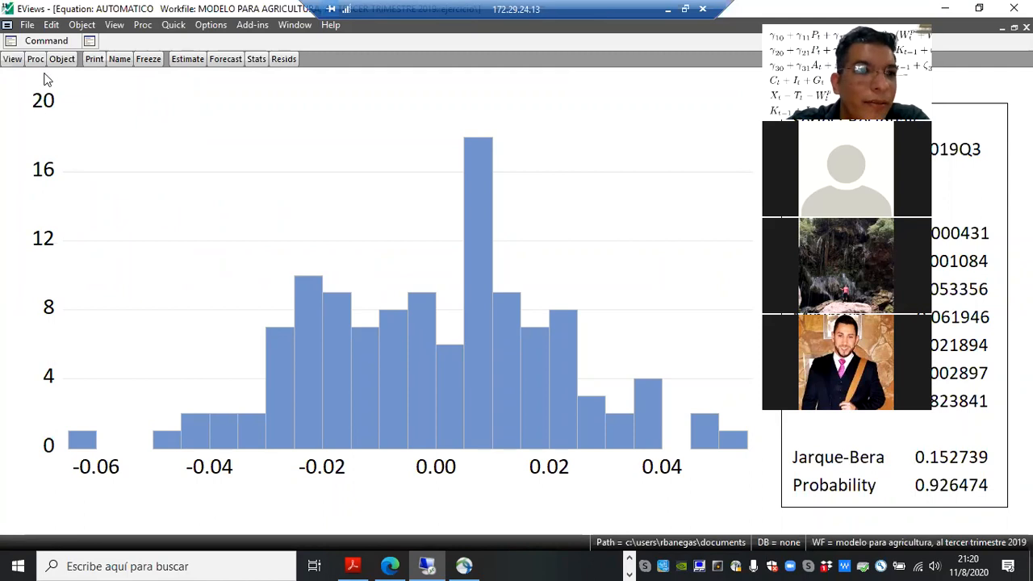
- Run an ARCH heteroskedasticity test on the equation's residuals with 1 lag
click(12, 60)
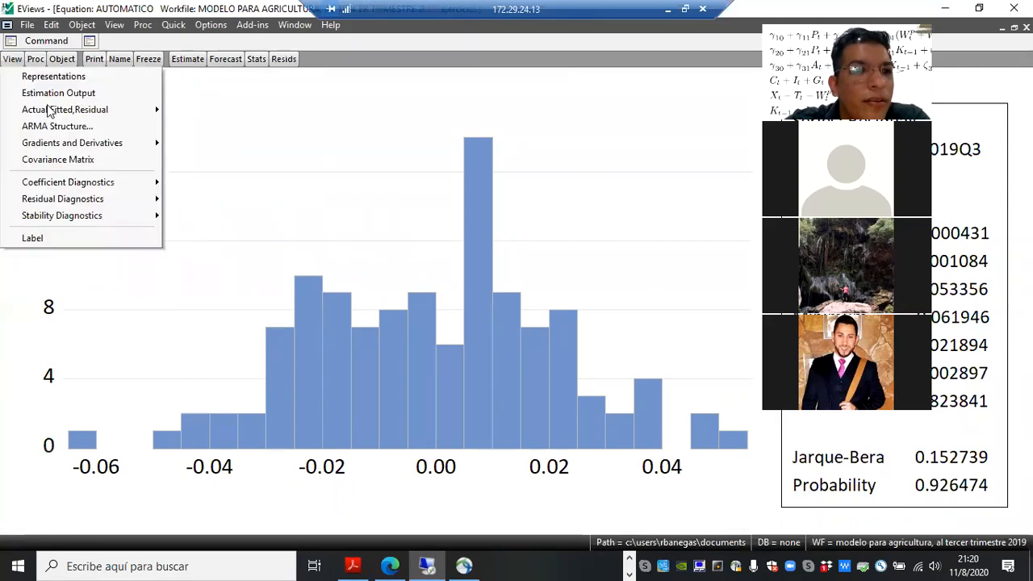
mouse_move(48, 110)
mouse_move(141, 204)
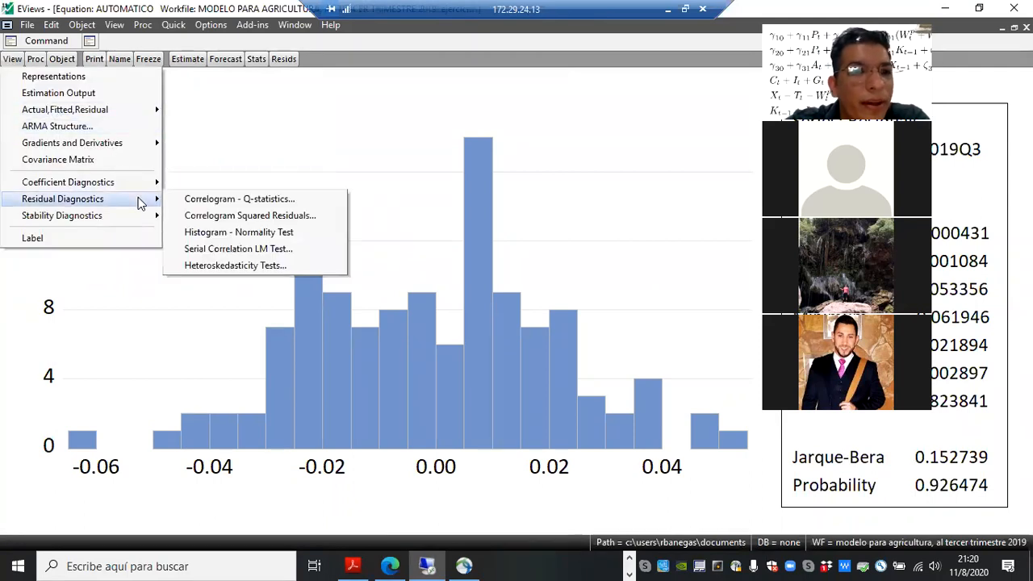
click(216, 271)
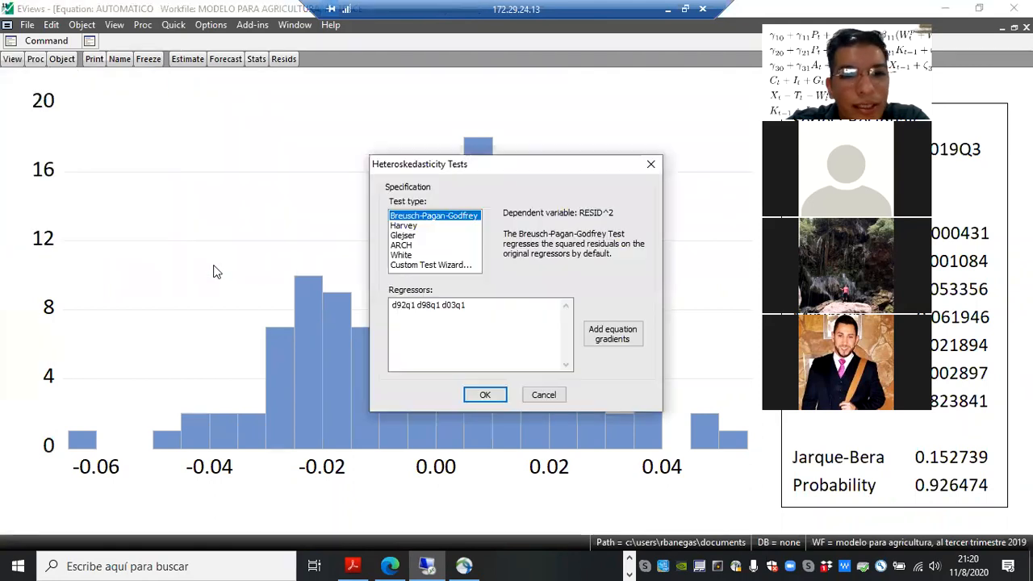
click(401, 245)
click(484, 394)
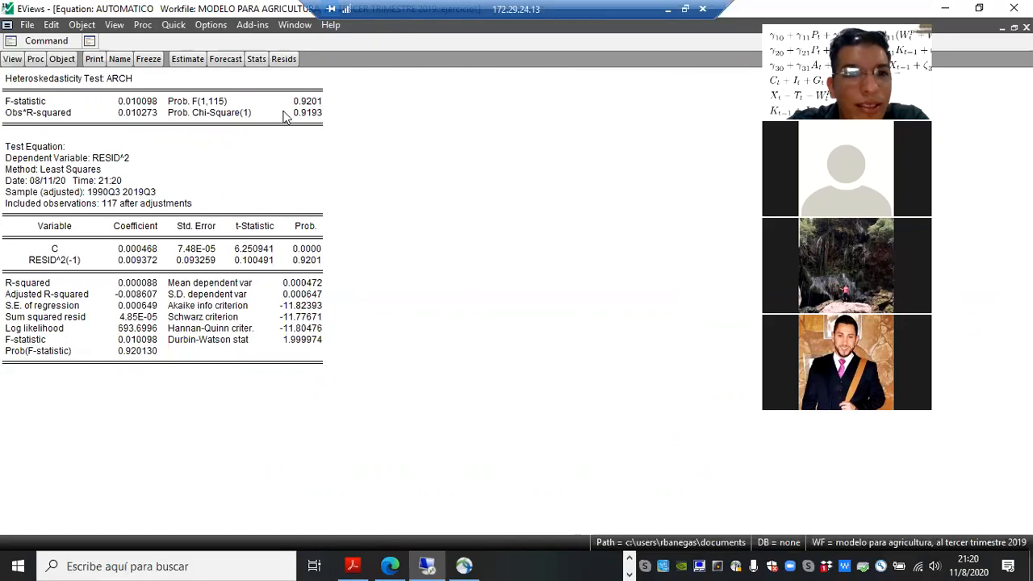
- Repeat the ARCH heteroskedasticity test on the residuals with 2 lags
click(13, 59)
mouse_move(84, 199)
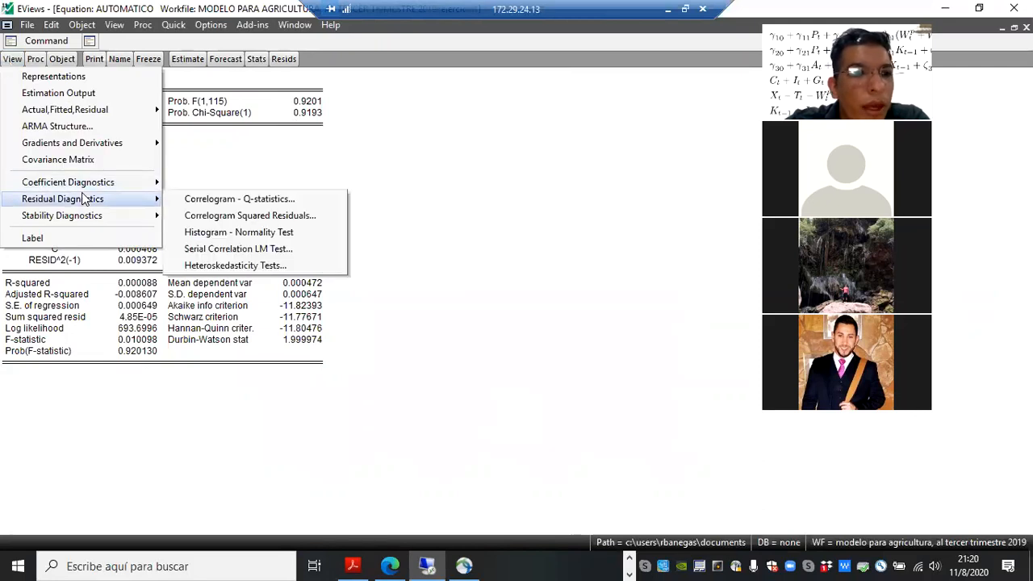
click(232, 266)
click(407, 245)
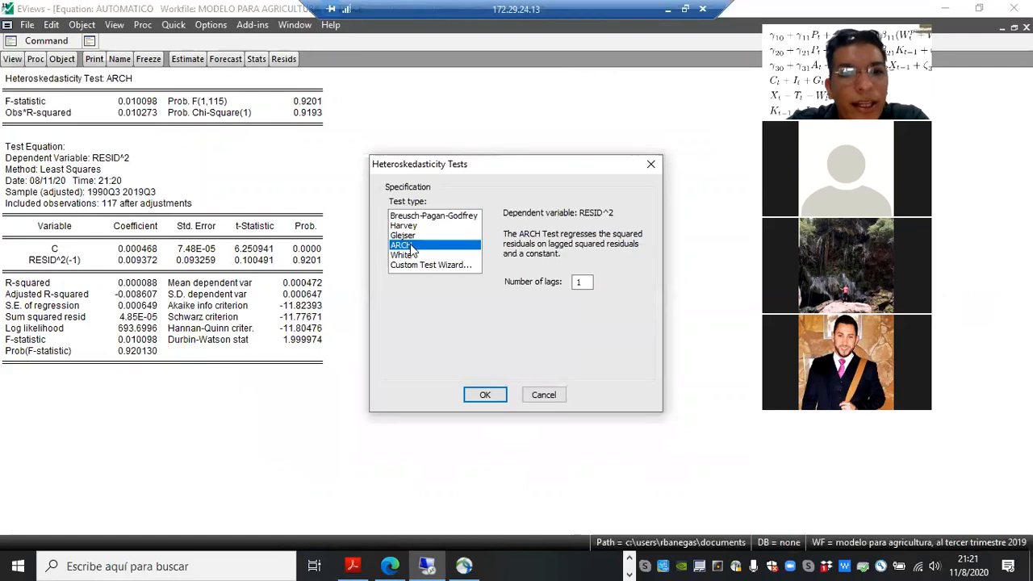
drag(585, 281, 570, 282)
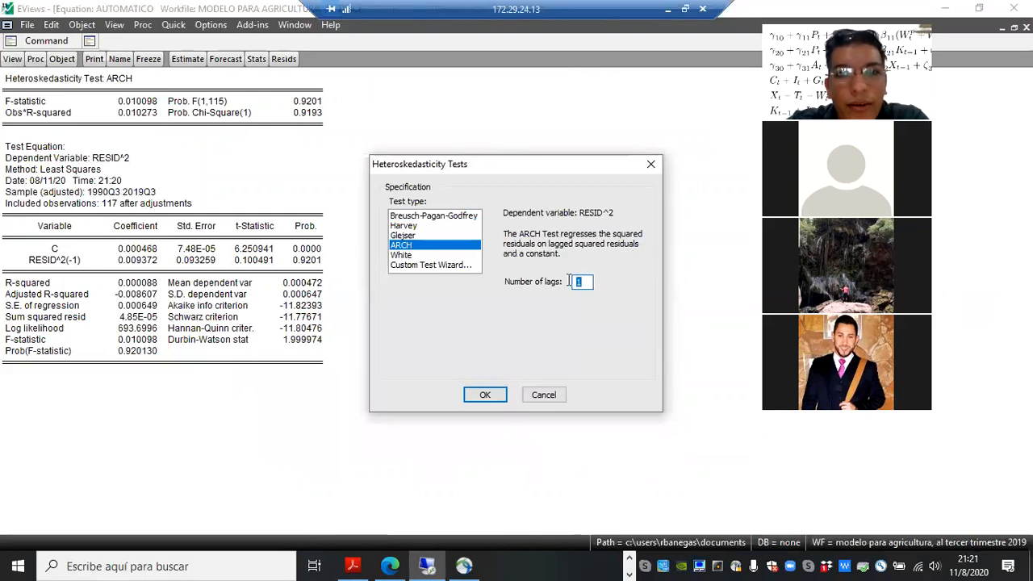
key(Return)
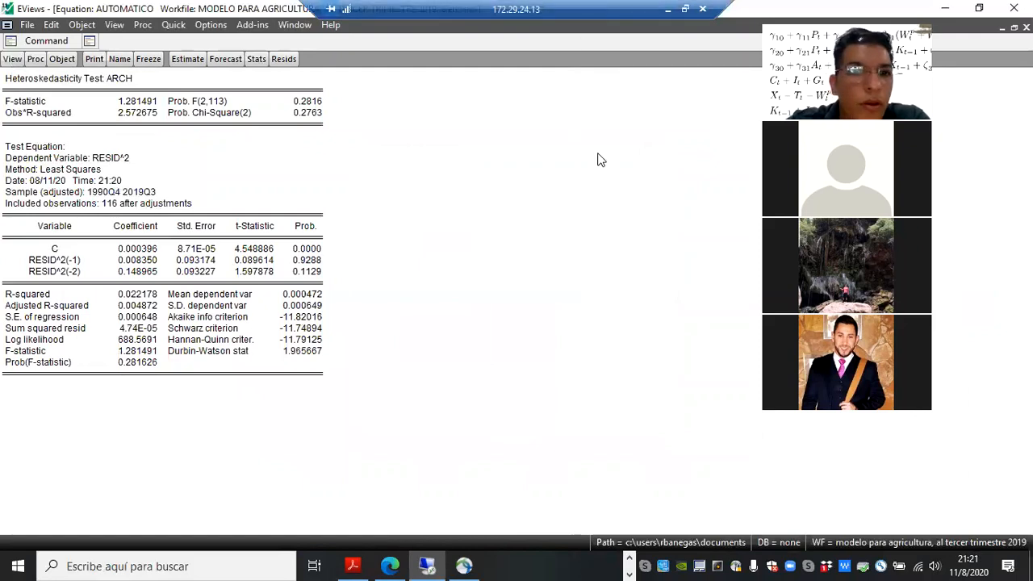
click(299, 159)
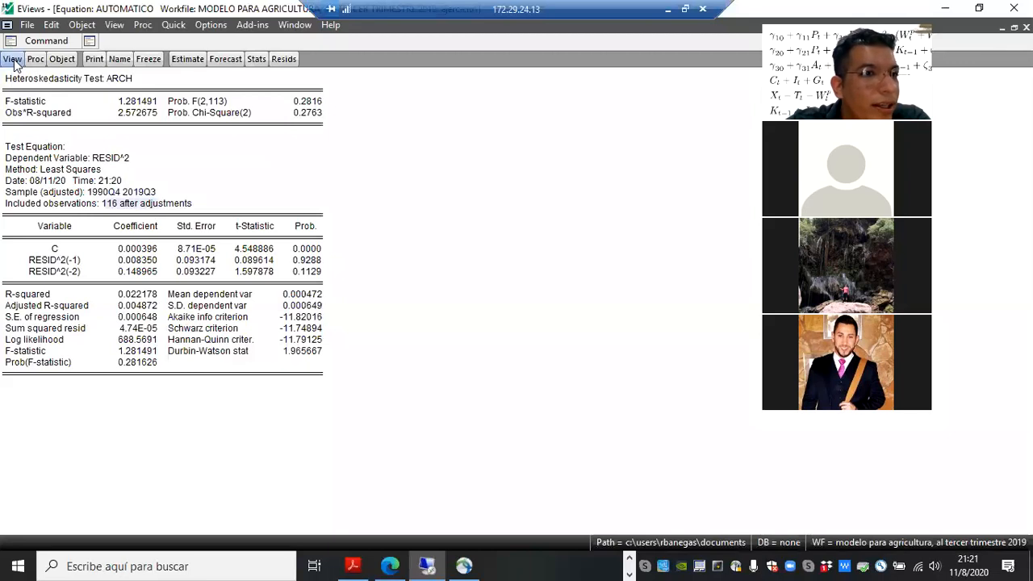
- Return to the estimation output, display the inverse ARMA roots as a table, and check the stationarity note below the AR roots
click(12, 59)
click(48, 93)
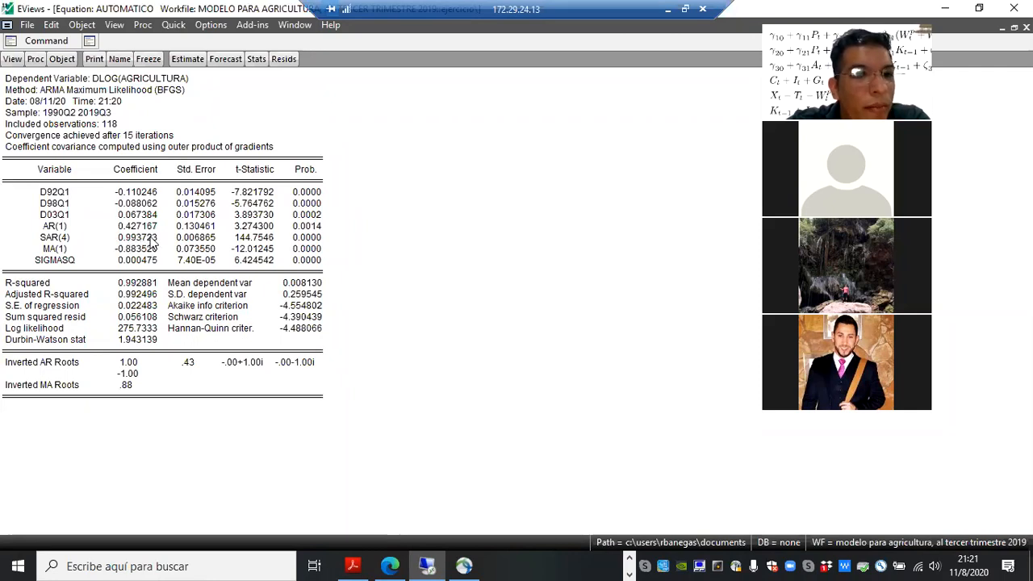
click(13, 60)
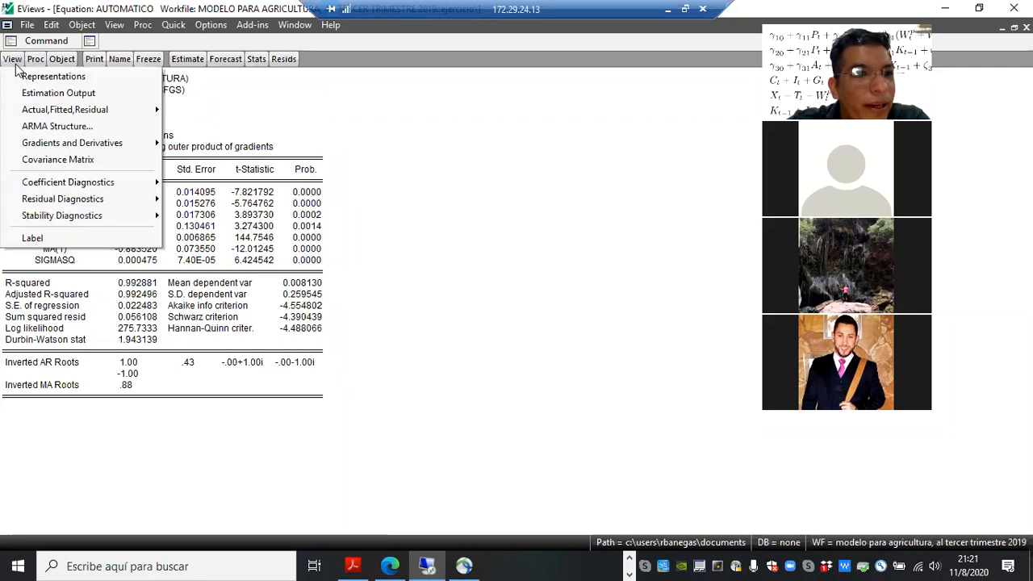
click(60, 126)
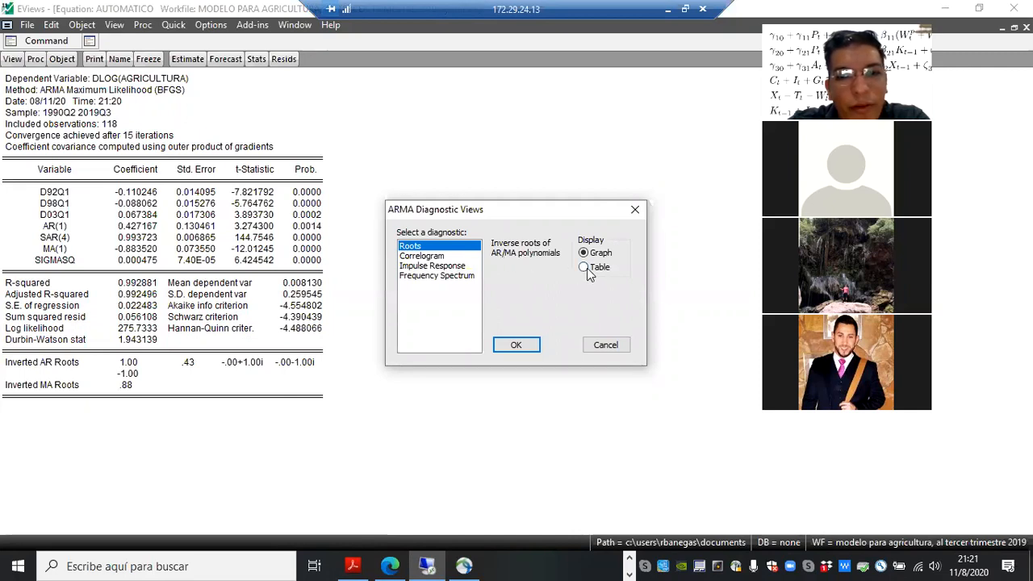
click(531, 344)
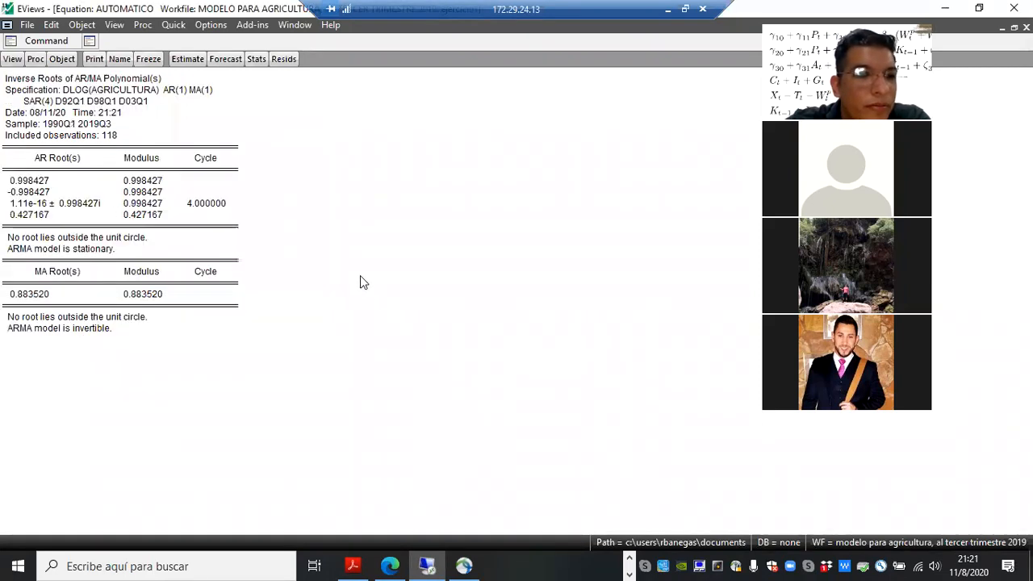
drag(6, 242, 146, 257)
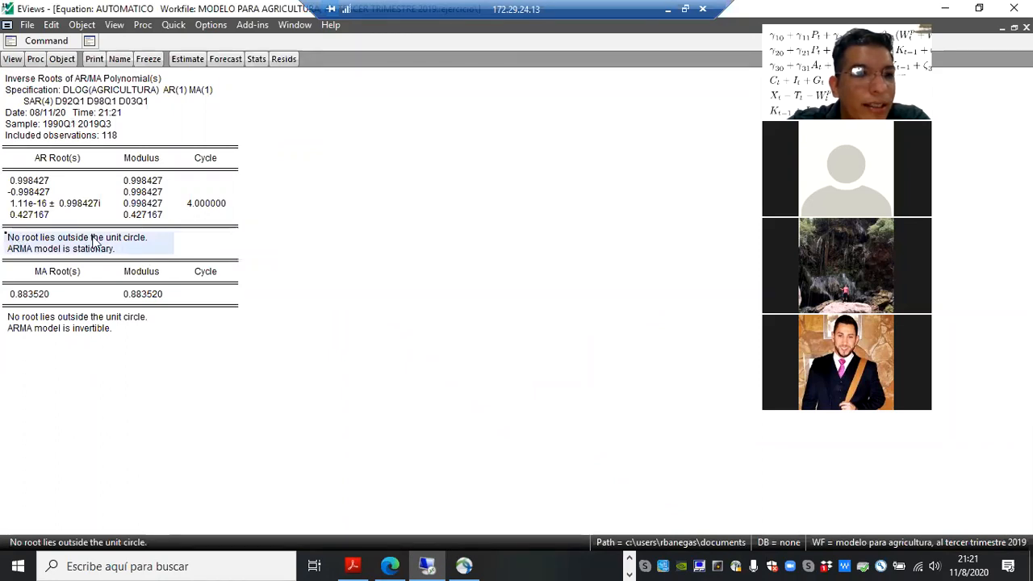
- Highlight the stationarity conclusion under the AR roots and the invertibility conclusions under the MA roots
click(13, 252)
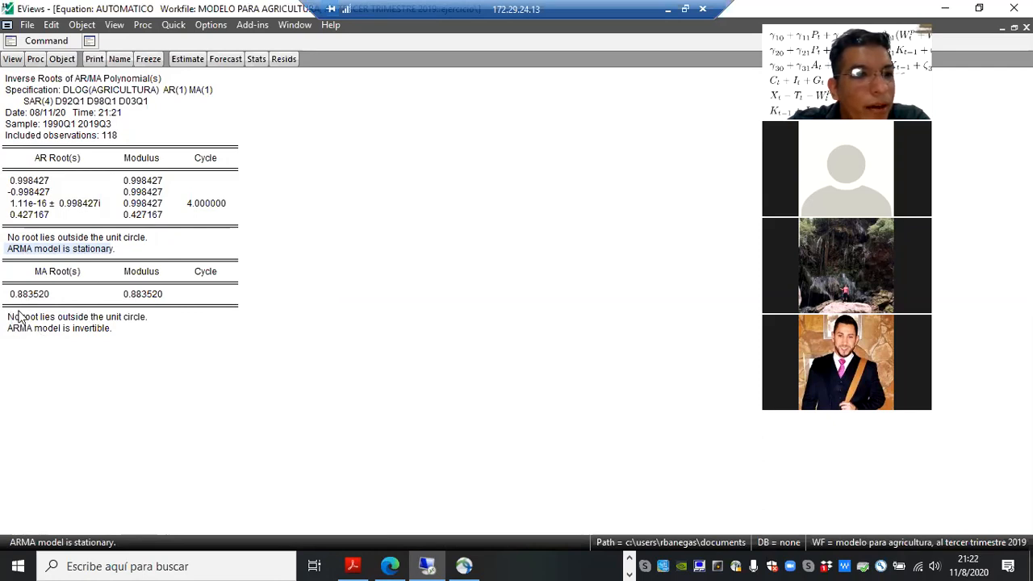
drag(17, 320, 135, 321)
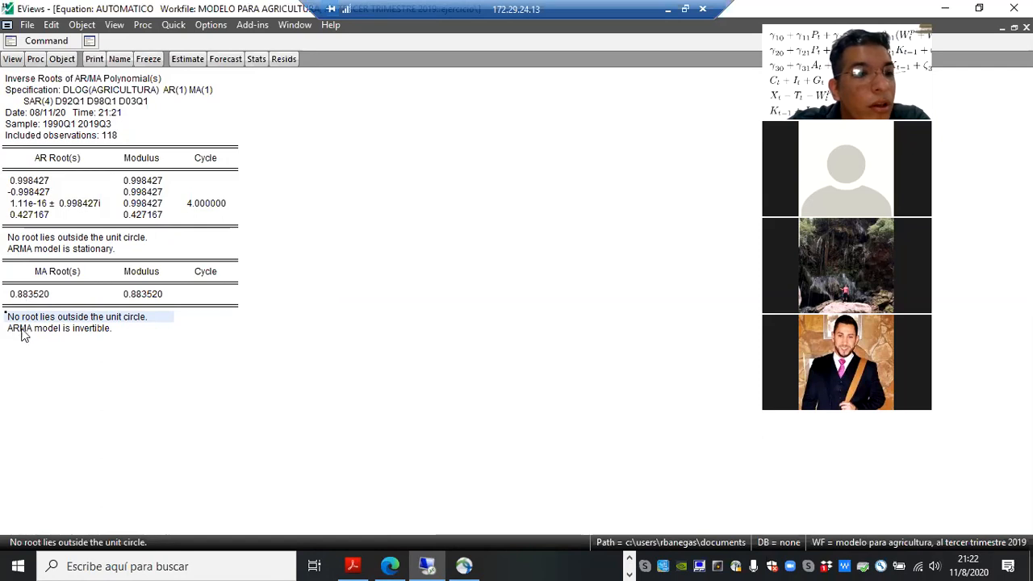
drag(22, 332, 116, 334)
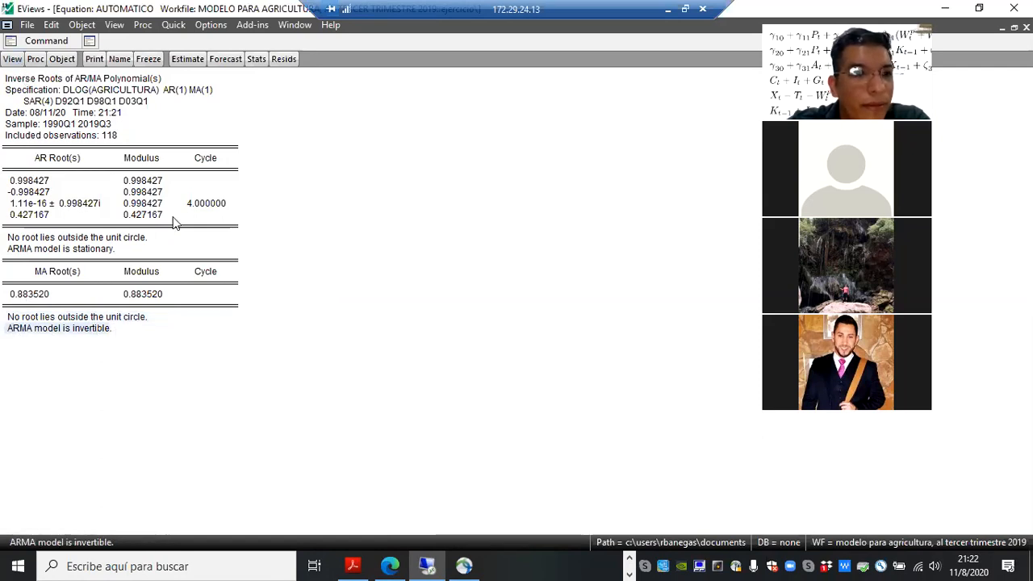
- Display the equation's correlogram of squared residuals with 36 lags
click(13, 59)
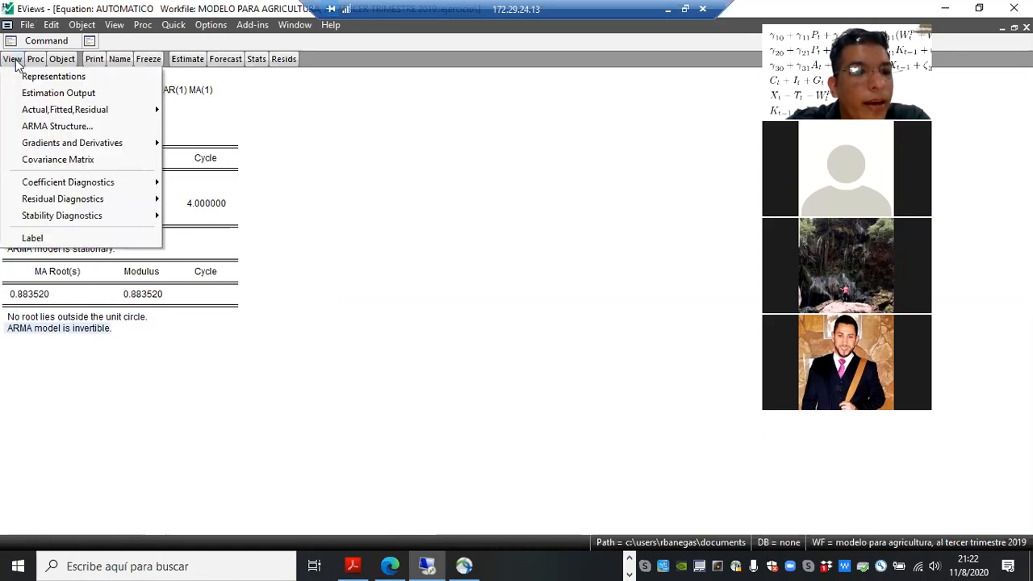
mouse_move(109, 201)
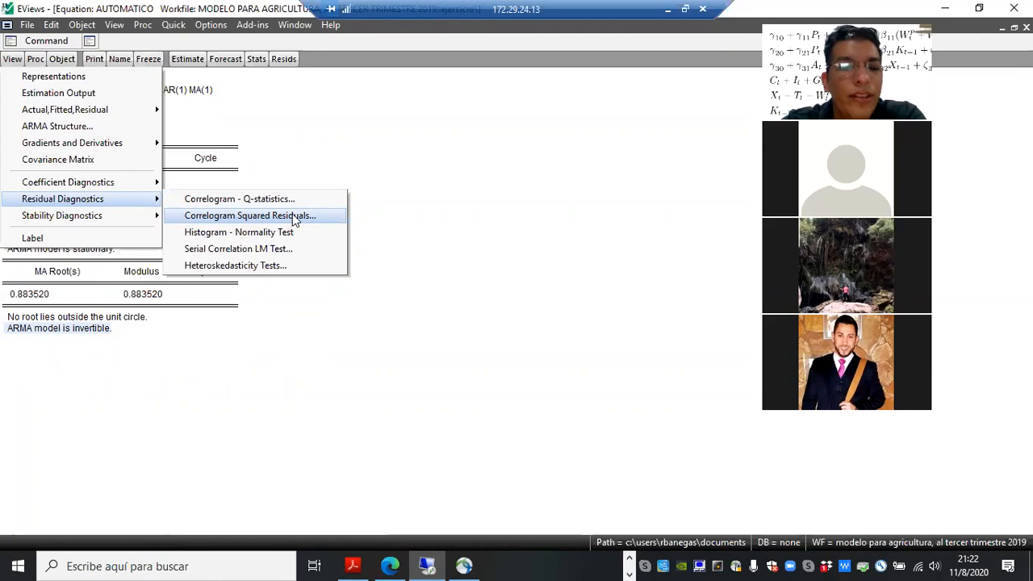
click(210, 217)
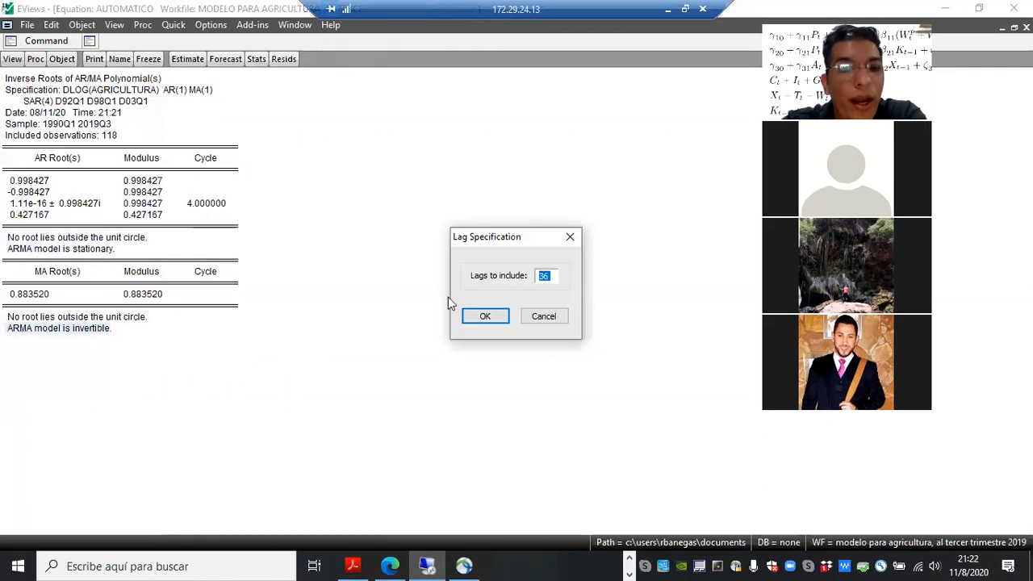
click(486, 316)
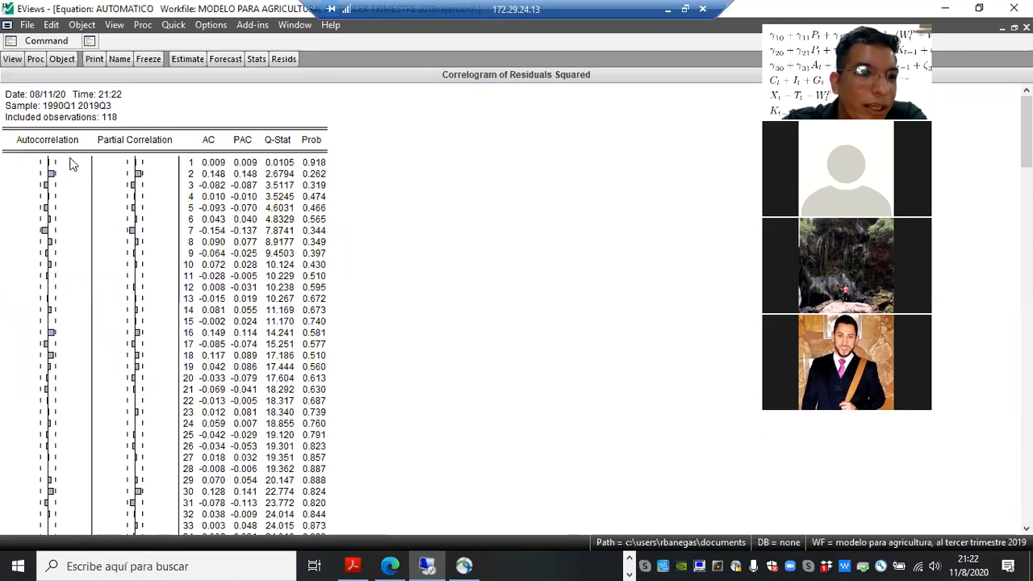
- Examine the autocorrelation bars and the Prob column of the squared residuals correlogram by highlighting their early lags
drag(53, 161, 56, 282)
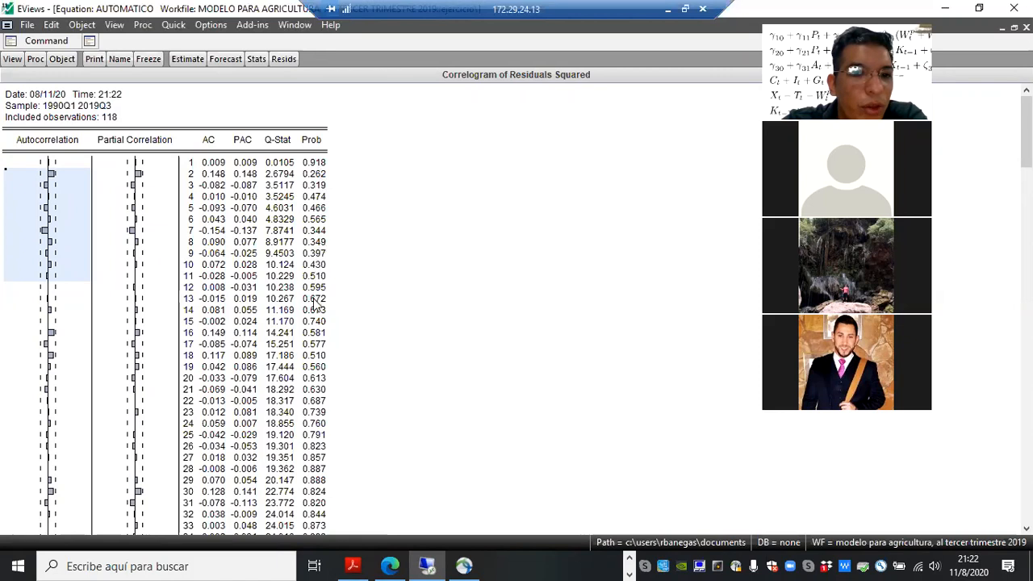
drag(315, 196, 322, 242)
drag(322, 337, 323, 344)
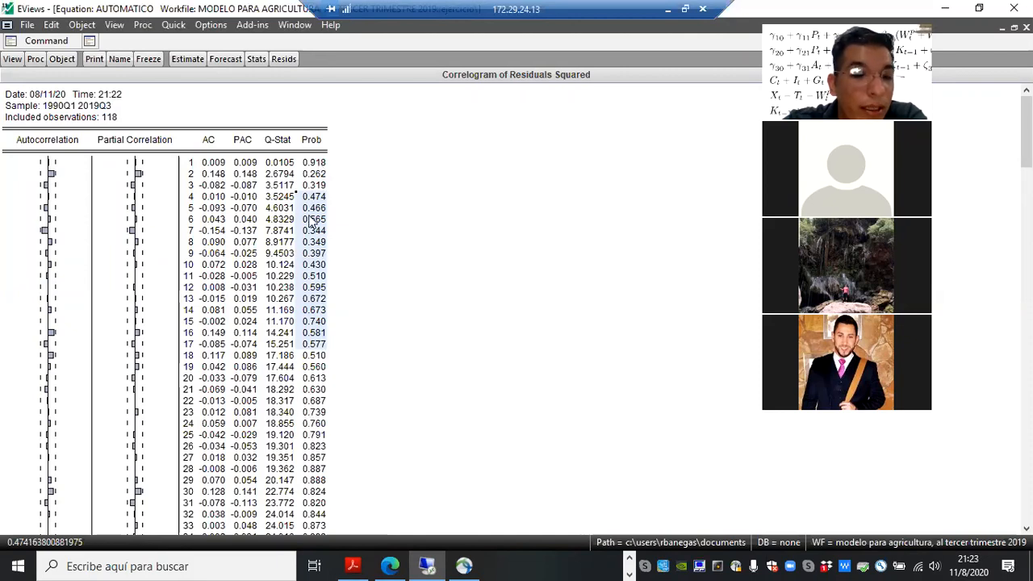
drag(314, 165, 321, 387)
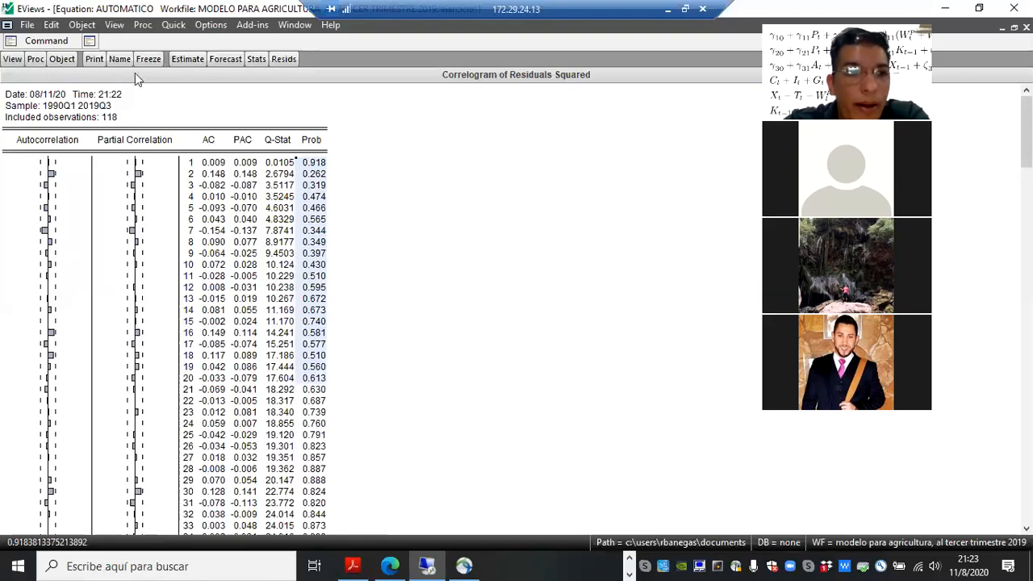
- Return to the equation's estimation output and highlight the D92Q1, D98Q1 and D03Q1 dummy rows
click(13, 59)
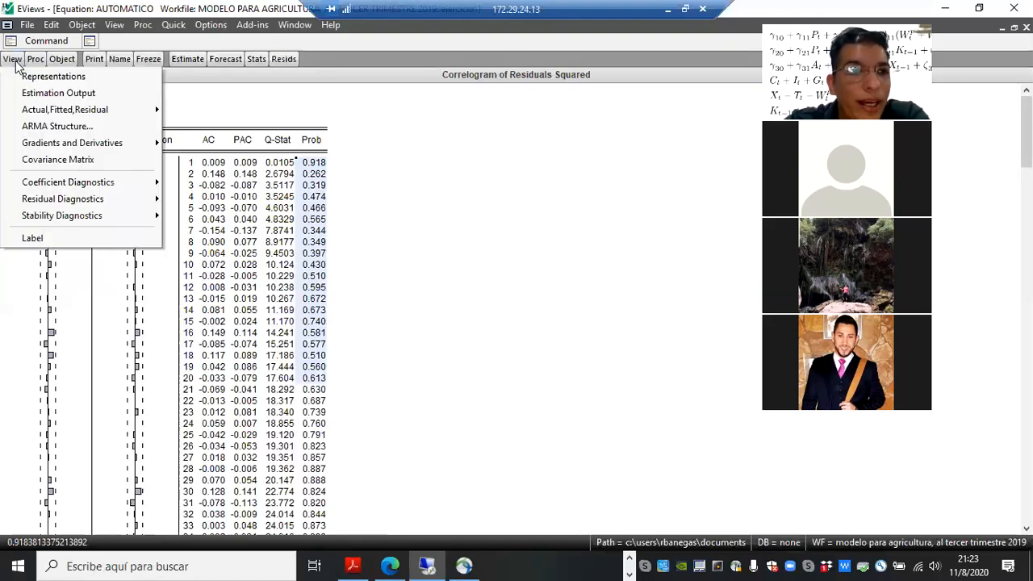
click(48, 93)
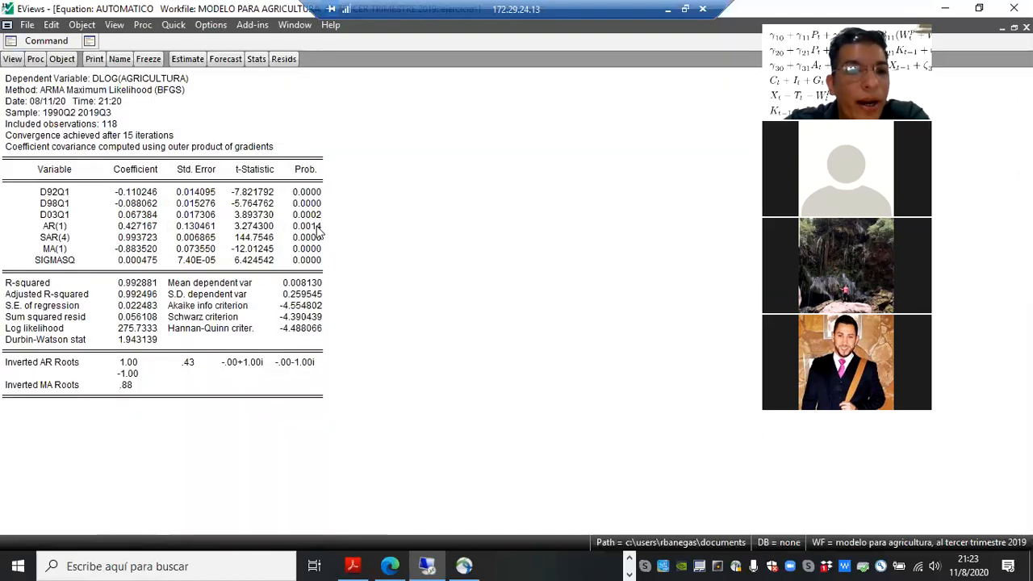
click(358, 269)
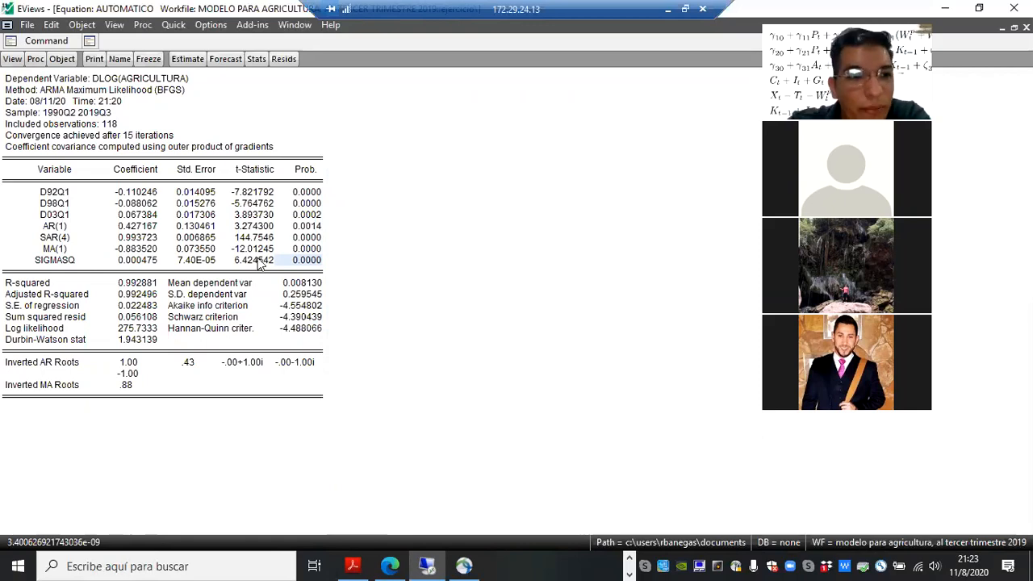
drag(81, 192, 329, 222)
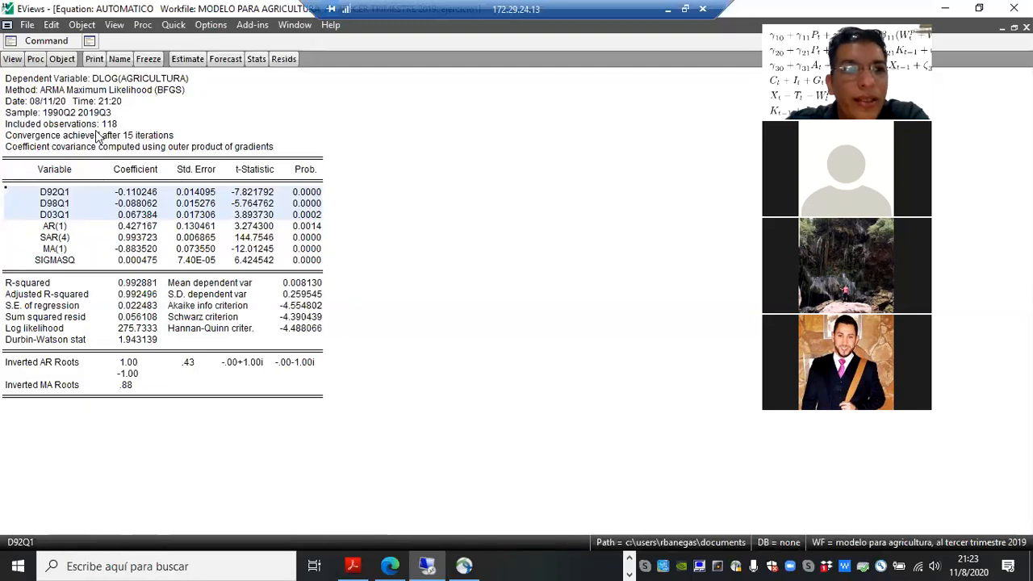
click(162, 117)
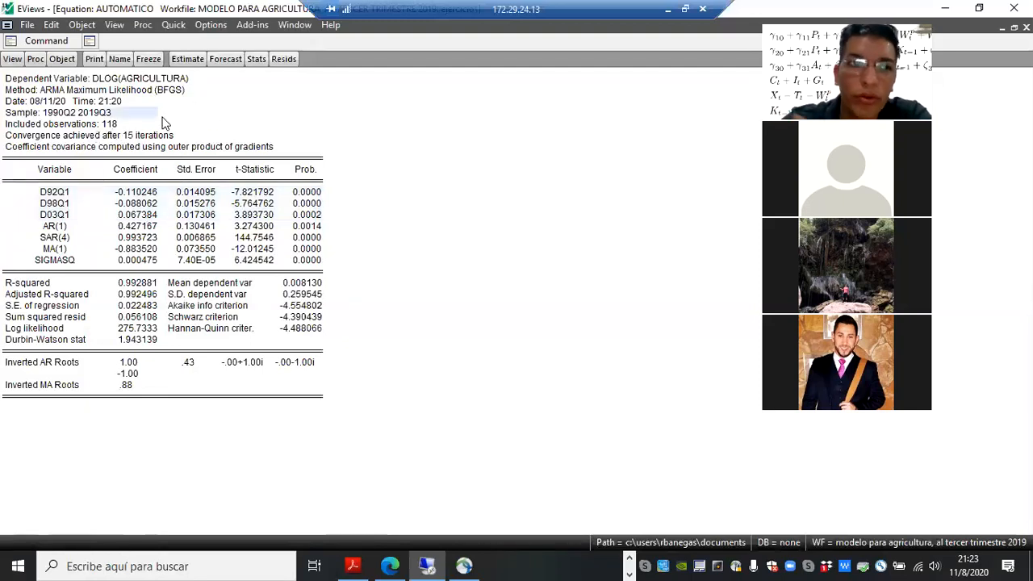
- Make a model from the AUTOMATICO equation and name it modelo_simulation
click(36, 60)
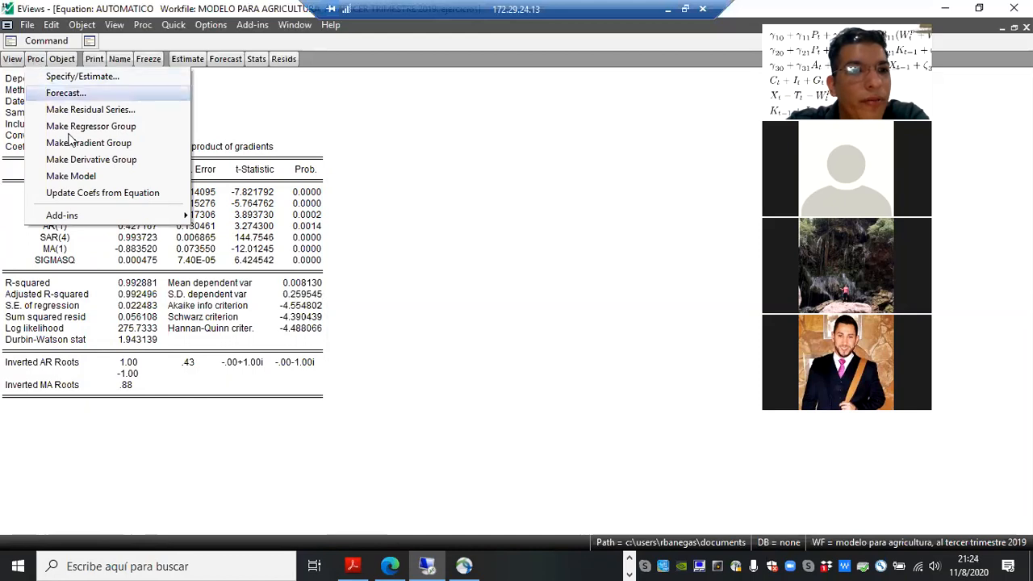
click(81, 175)
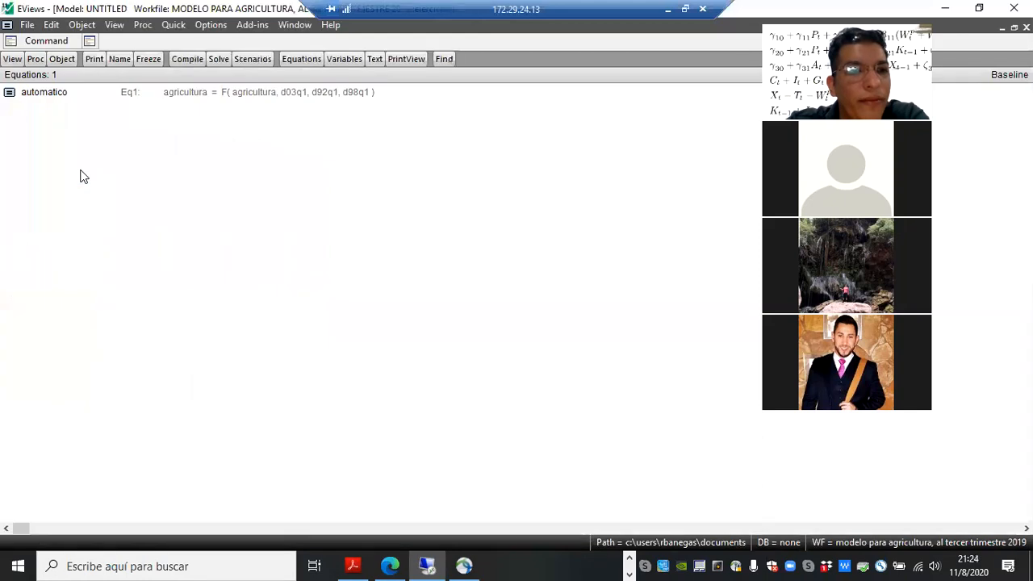
click(118, 58)
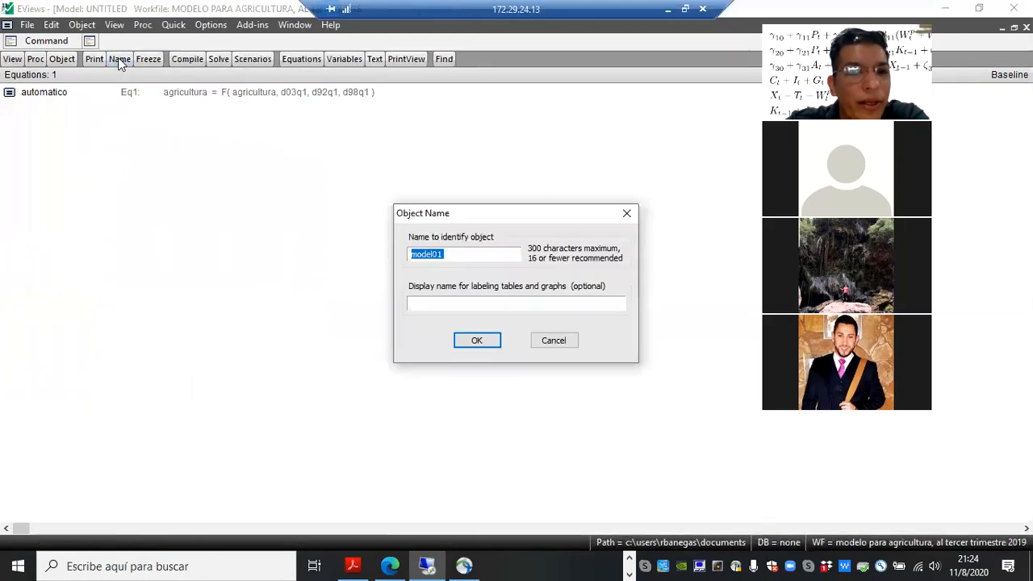
click(457, 253)
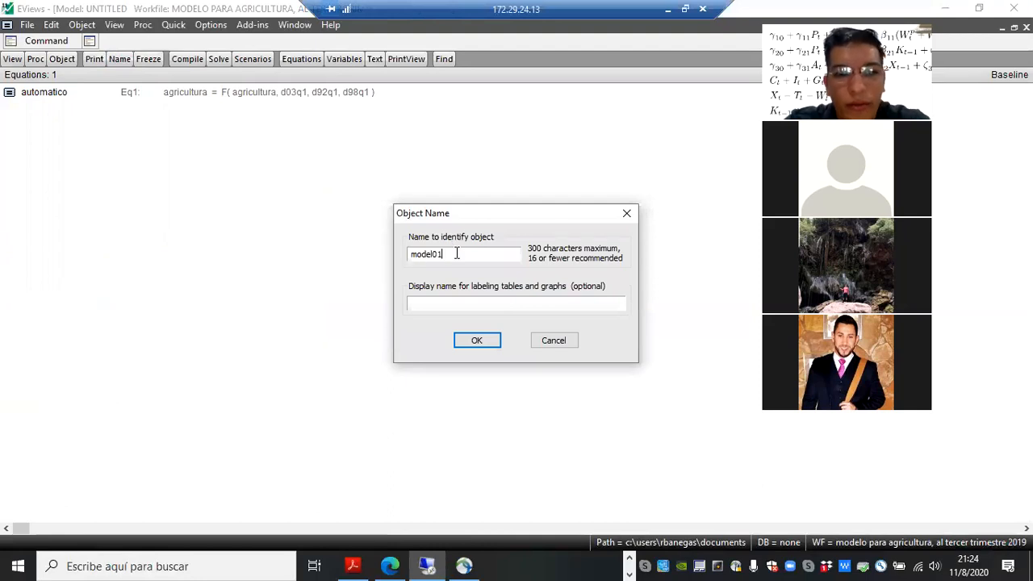
text(o_simulation)
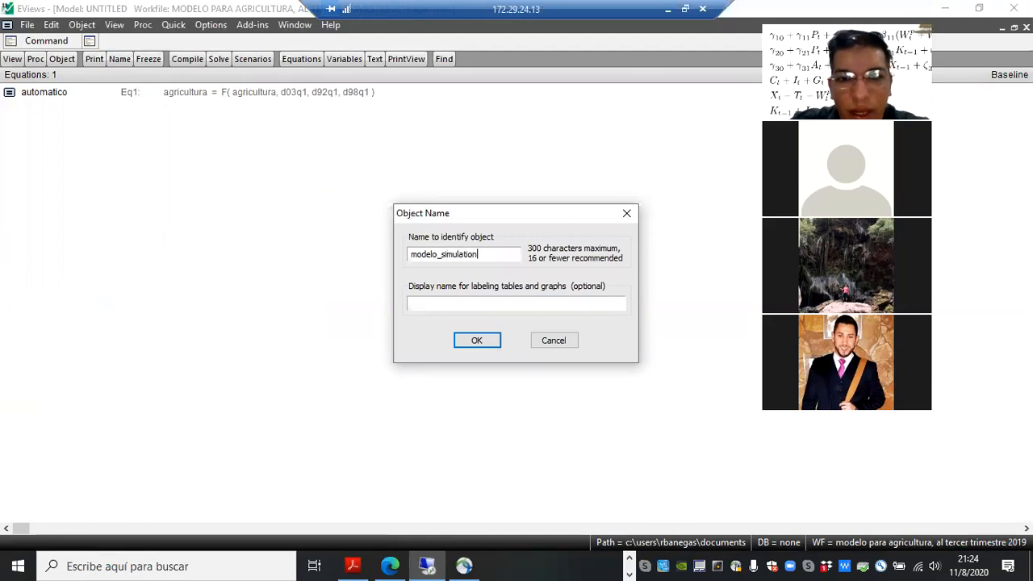
click(492, 345)
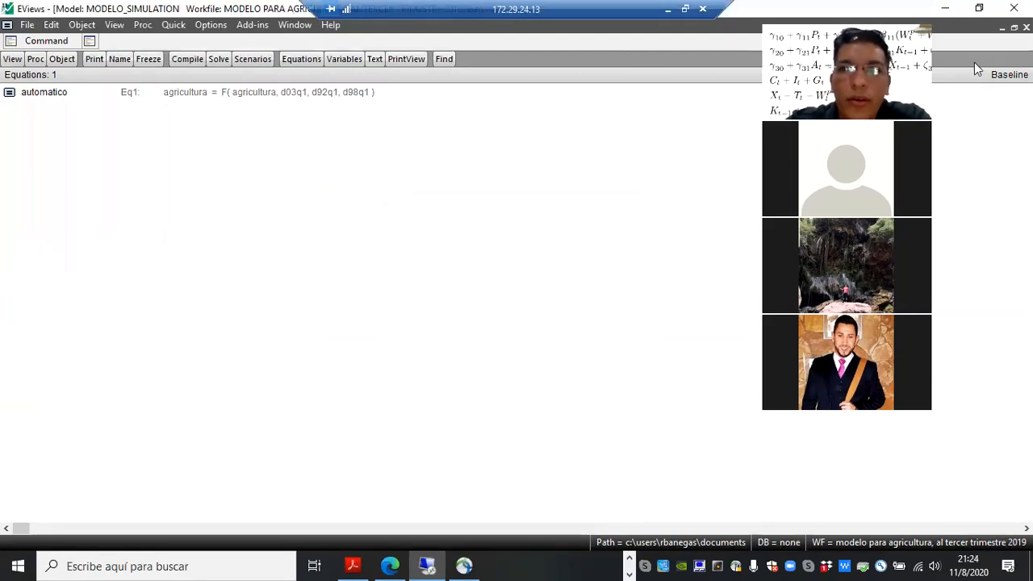
- Restore the maximized windows, close the AUTOMATICO equation and place the model window beside the workfile's object list
click(1015, 27)
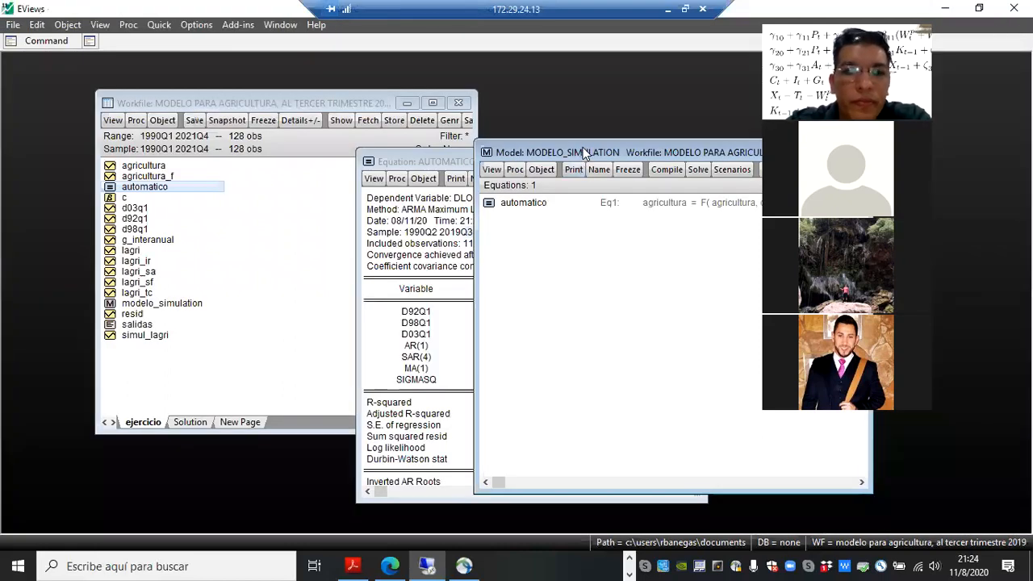
drag(436, 162, 300, 175)
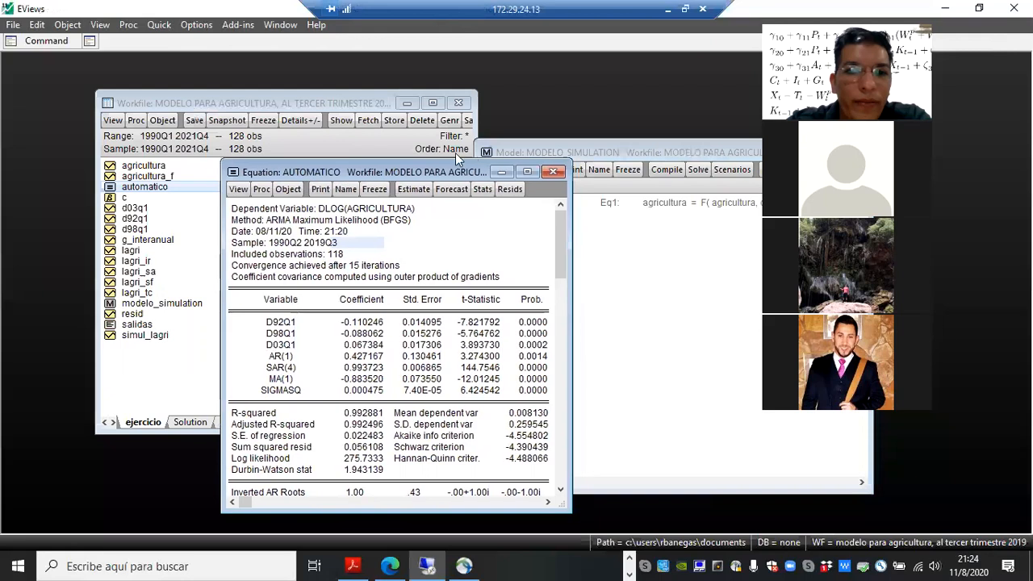
click(553, 172)
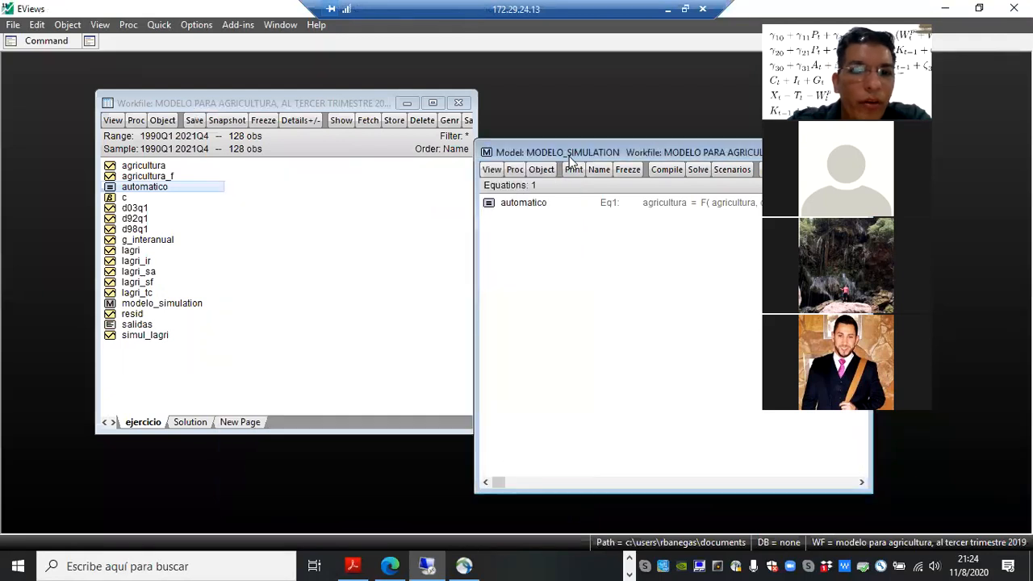
drag(569, 156, 428, 129)
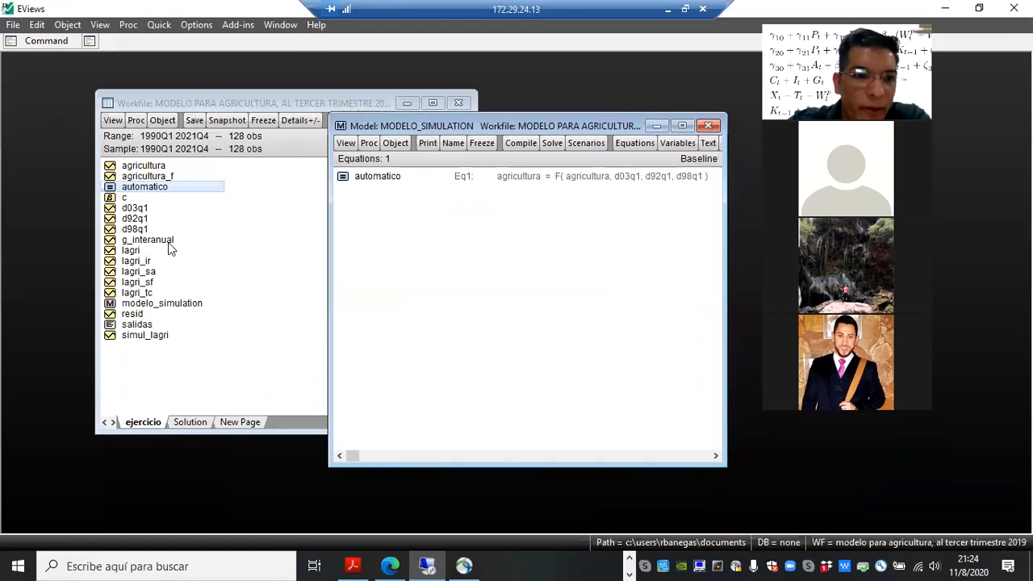
- Try to add the g_interanual series from the workfile to the model's equation list
drag(165, 240, 527, 215)
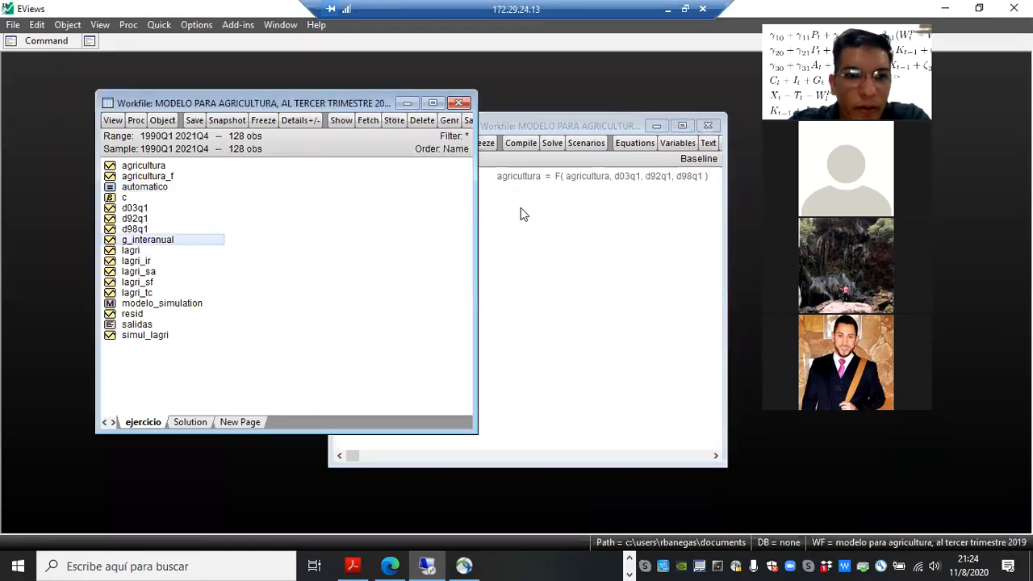
click(520, 207)
drag(203, 239, 525, 220)
- Reposition the workfile window, reopen modelo_simulation next to its object list and select the automatico equation
drag(344, 103, 298, 100)
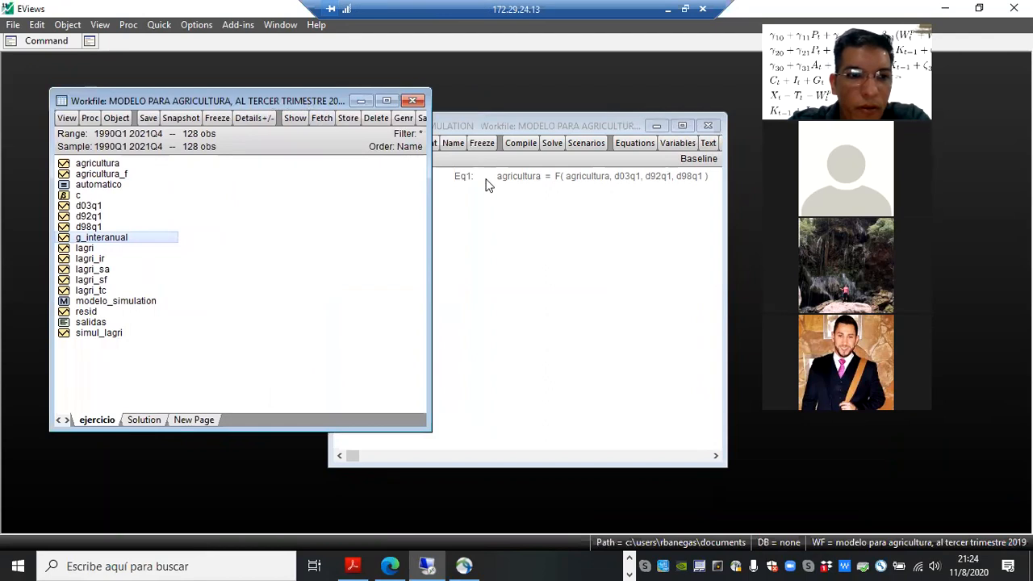
click(708, 126)
double_click(146, 303)
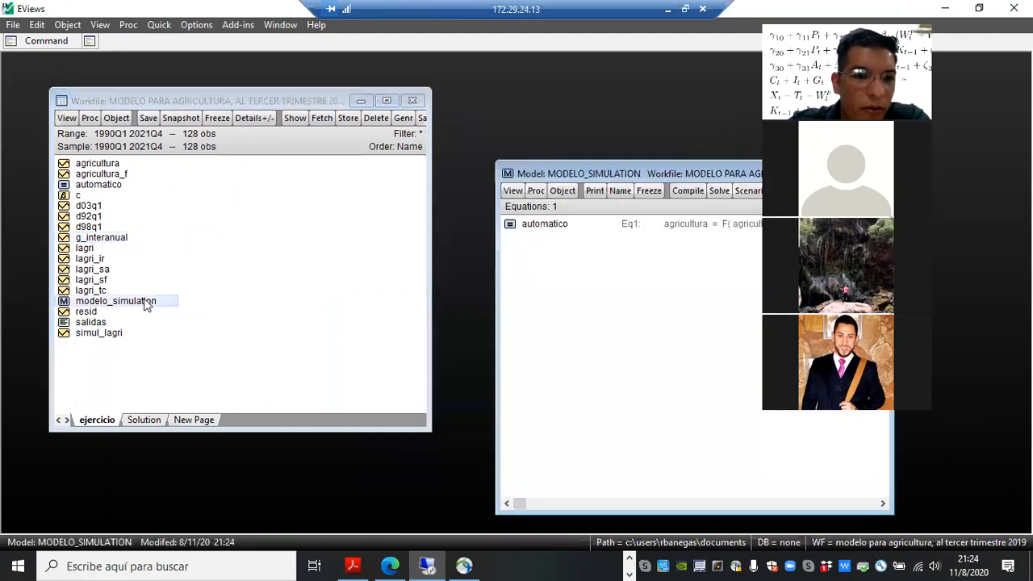
drag(569, 172, 317, 164)
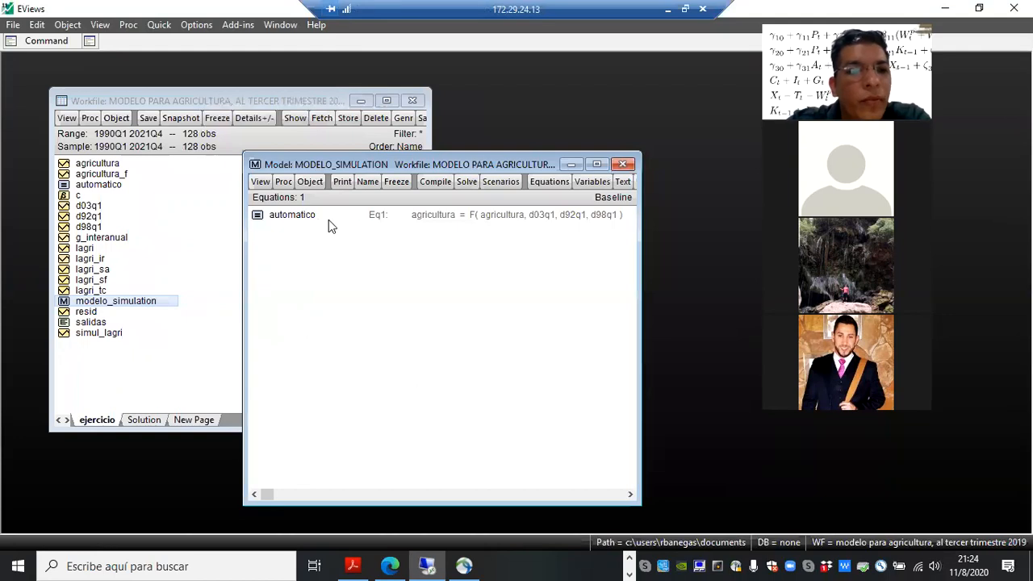
click(474, 220)
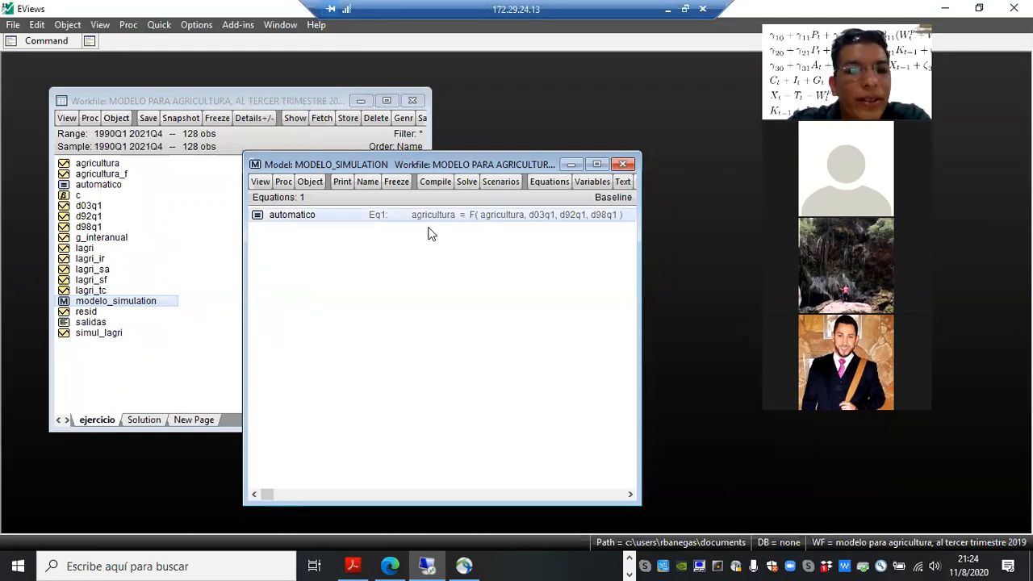
- Switch modelo_simulation to its variables view and try to add the g_interanual series there
click(283, 181)
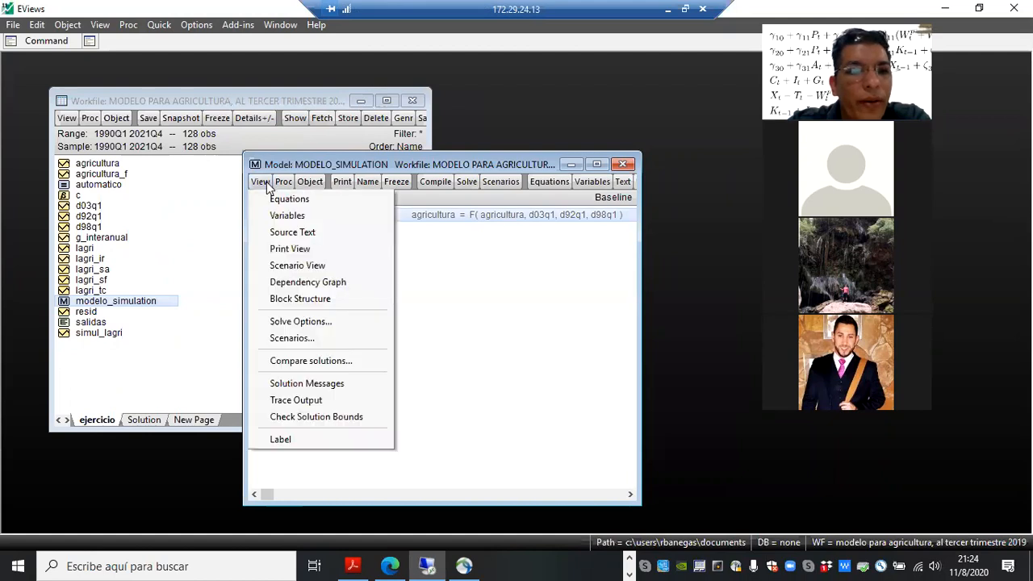
click(286, 216)
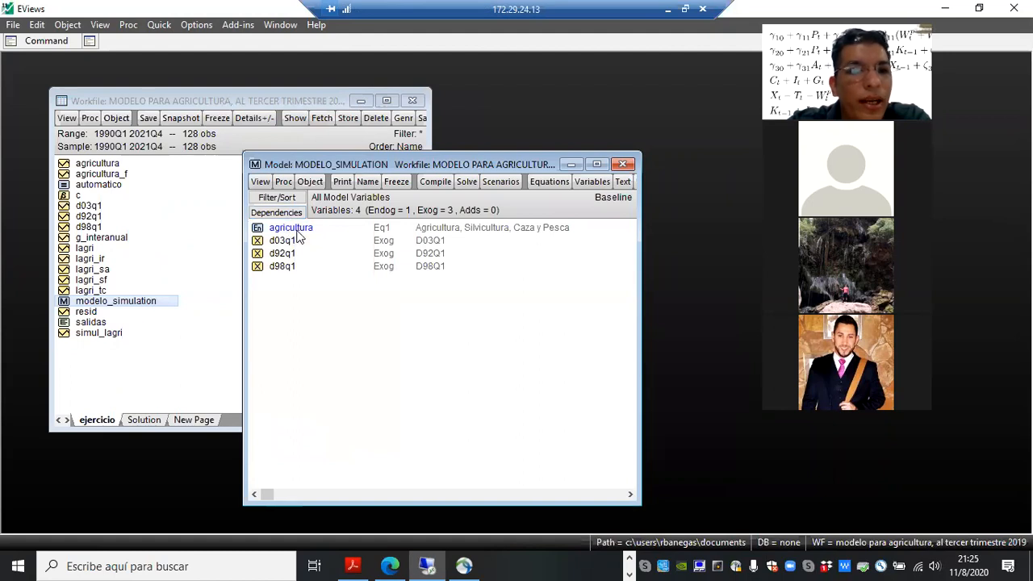
drag(120, 242, 488, 324)
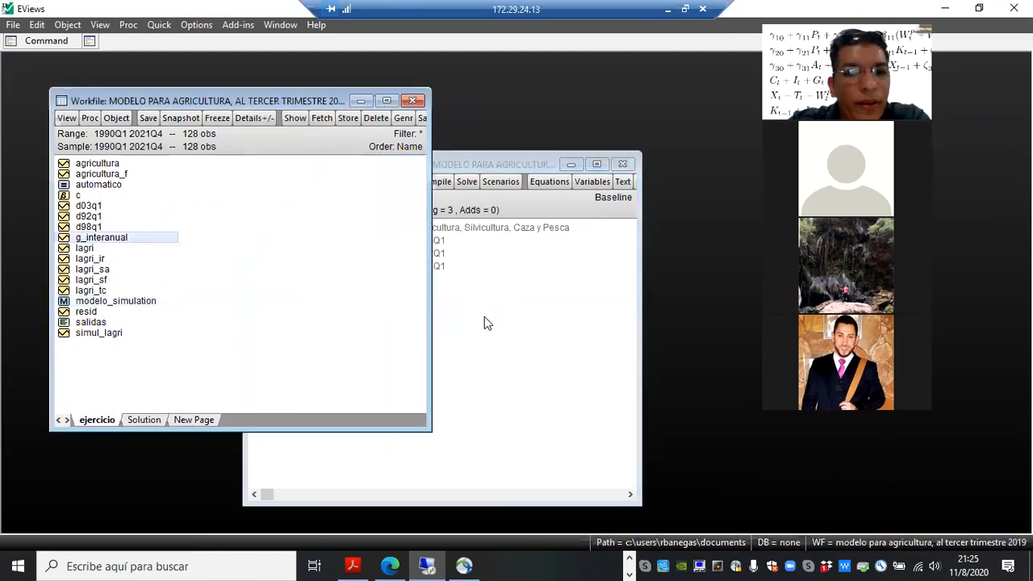
click(478, 307)
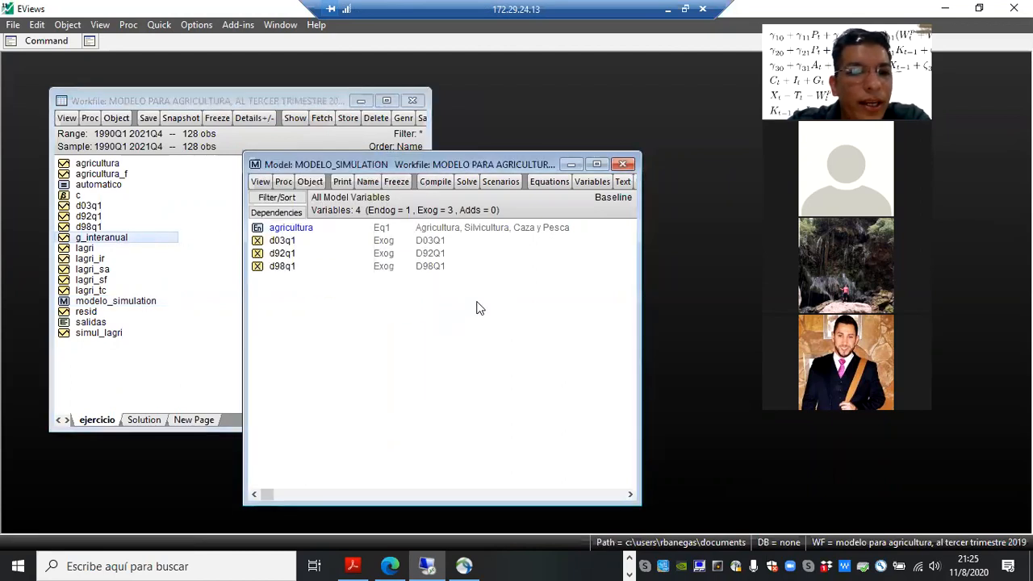
- Open the g_interanual series and place its window over the workfile and model windows
double_click(100, 239)
drag(548, 67, 230, 145)
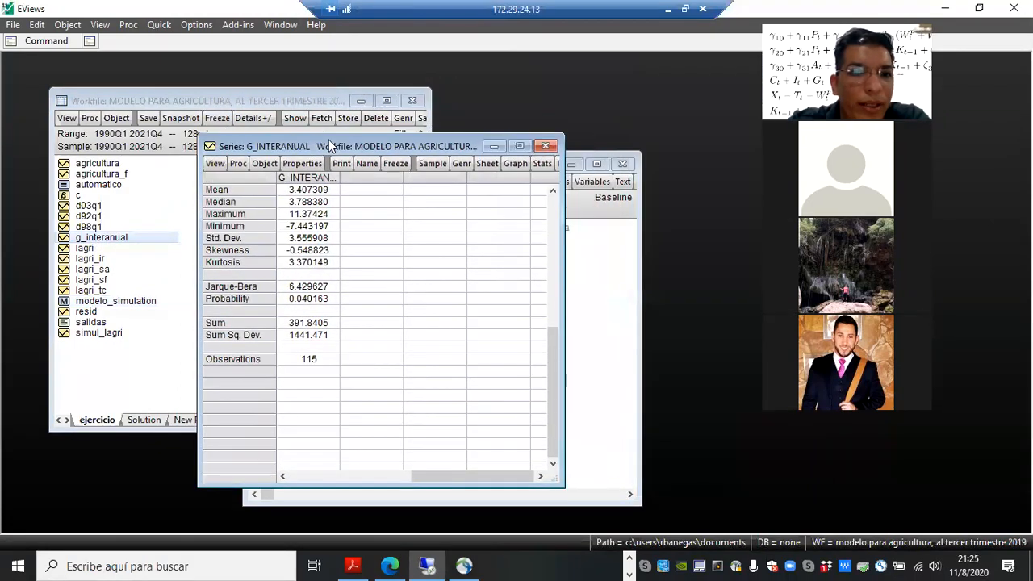
- Copy the g_interanual formula from the series' Generate by Equation dialog and dismiss the dialog without regenerating the series
click(238, 164)
click(259, 182)
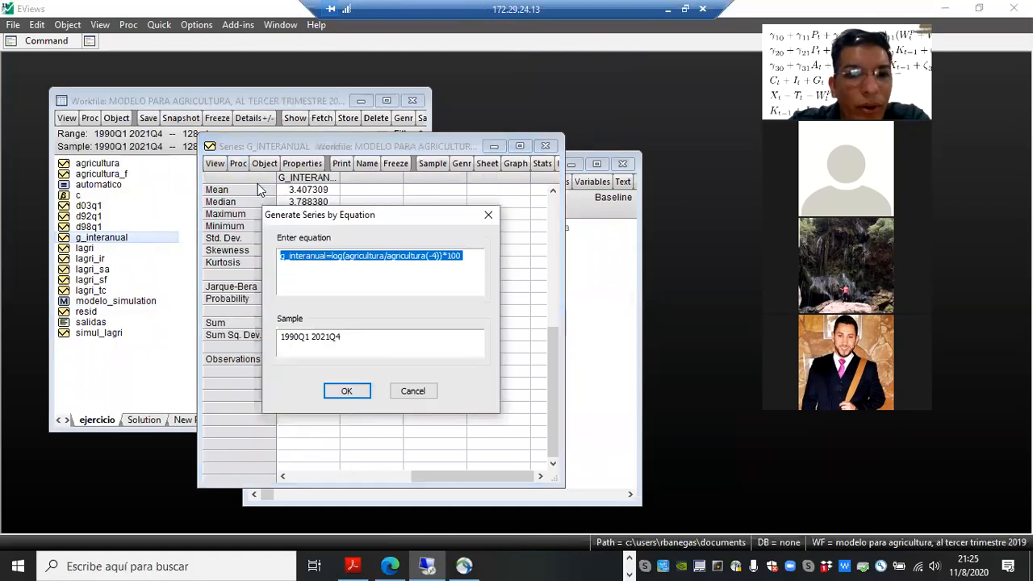
click(291, 258)
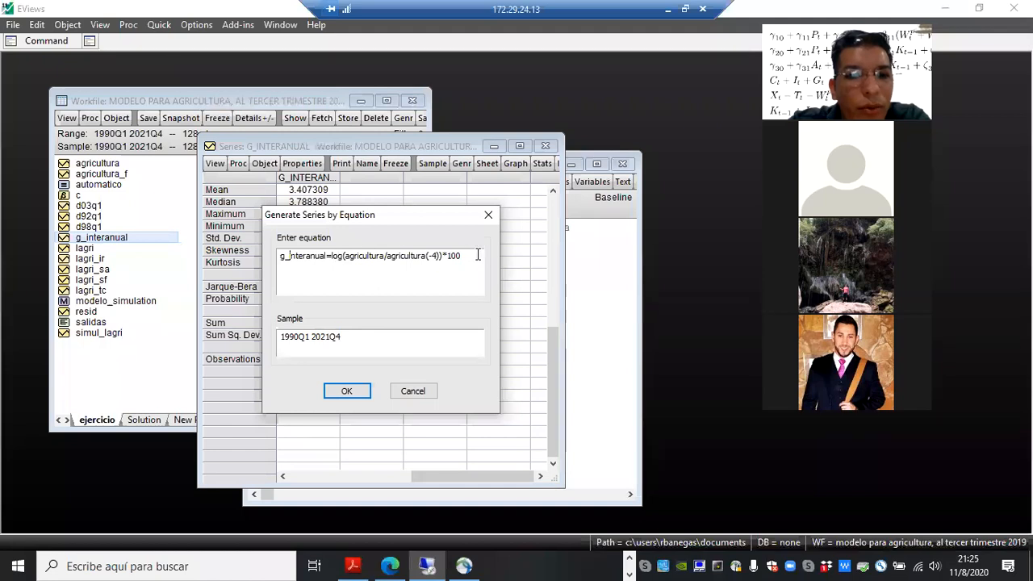
drag(474, 255, 284, 258)
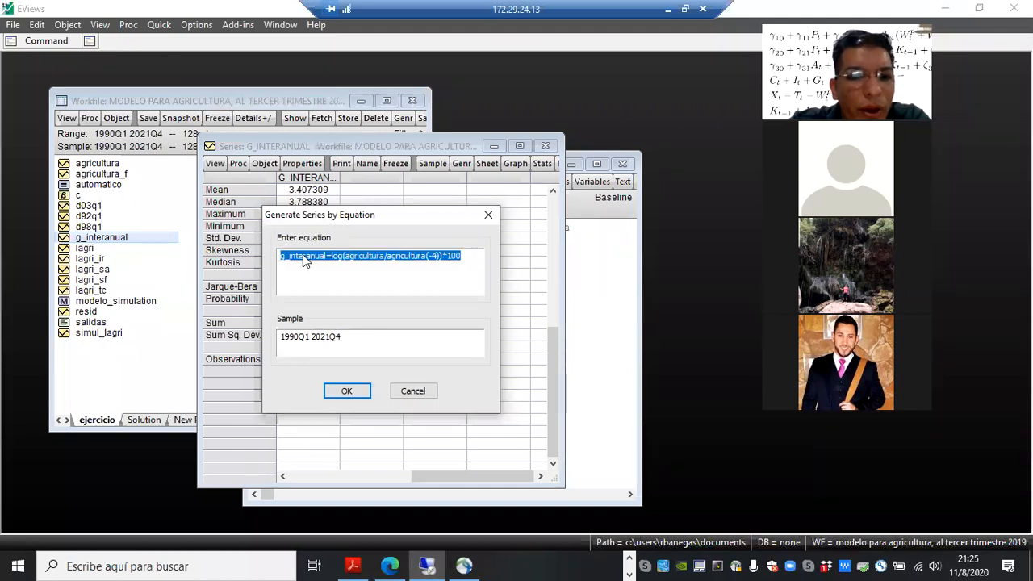
right_click(302, 254)
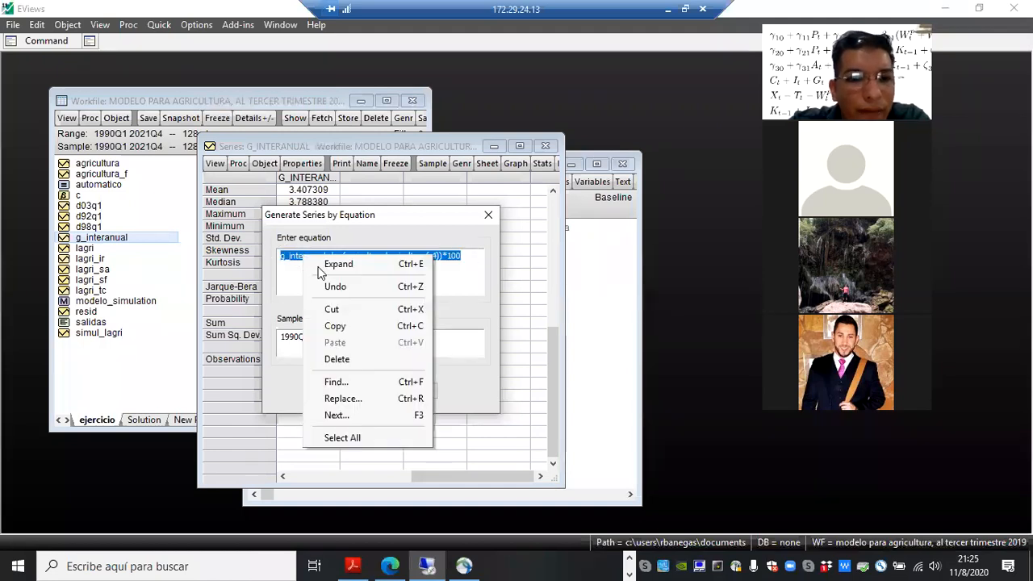
click(336, 326)
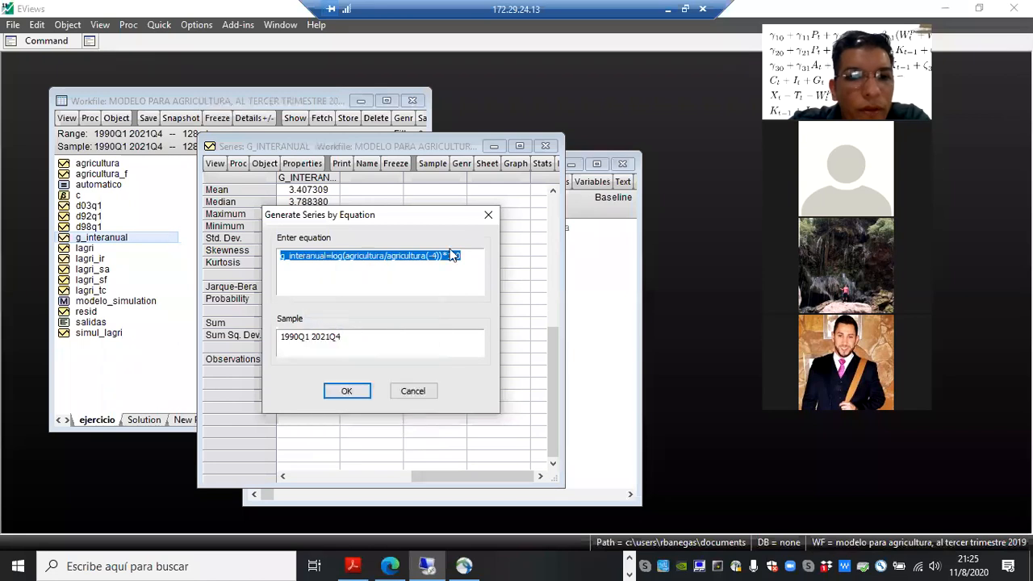
click(487, 216)
- Reopen the generating equation of g_interanual, copy it in full, cancel the dialog and close the series window
click(239, 164)
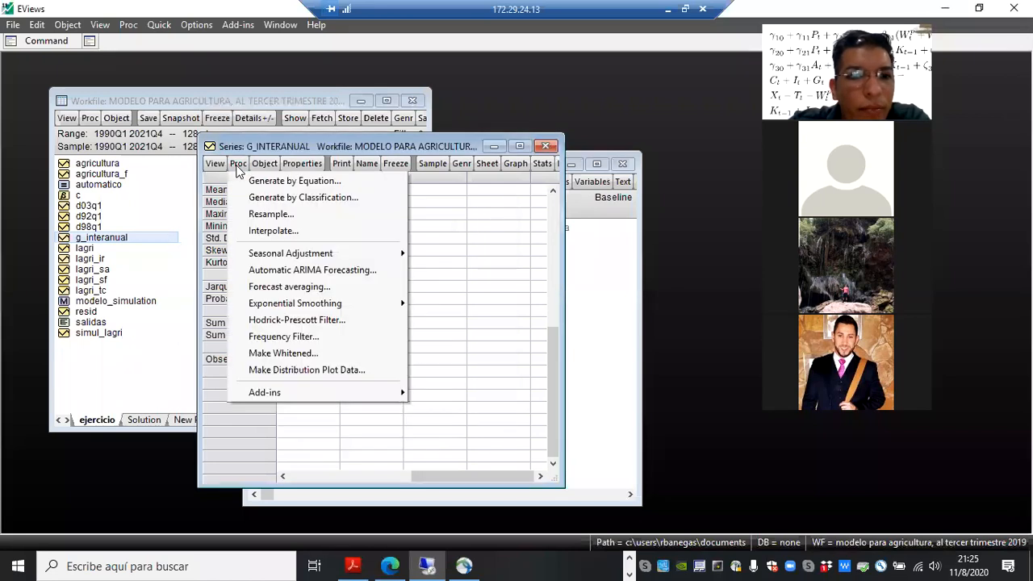
click(257, 183)
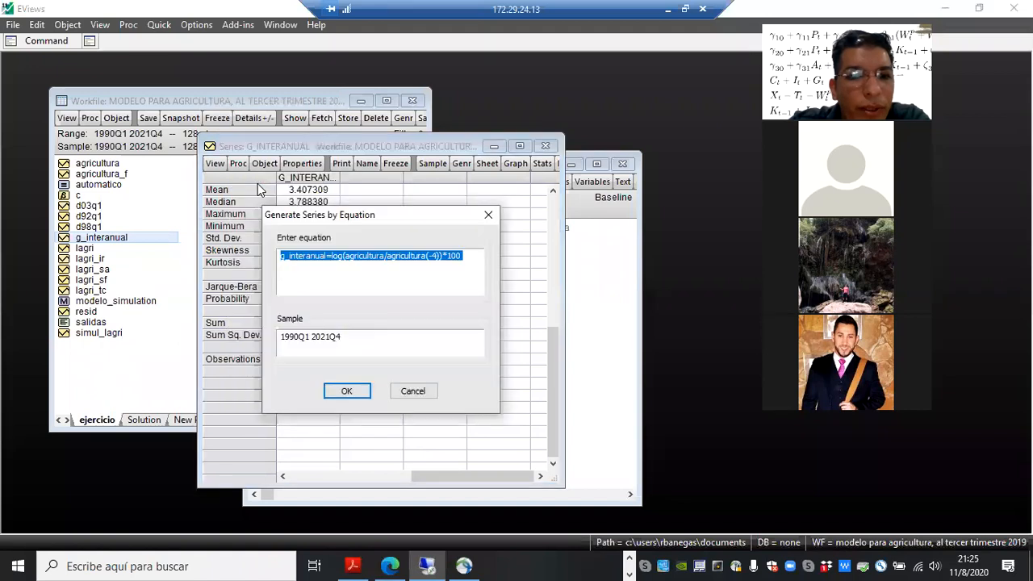
right_click(325, 258)
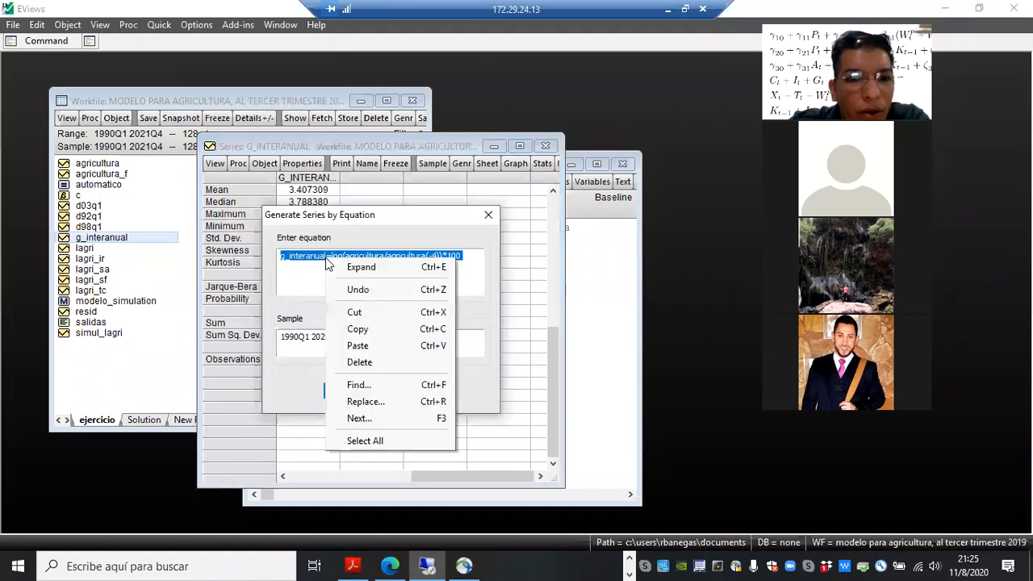
click(375, 327)
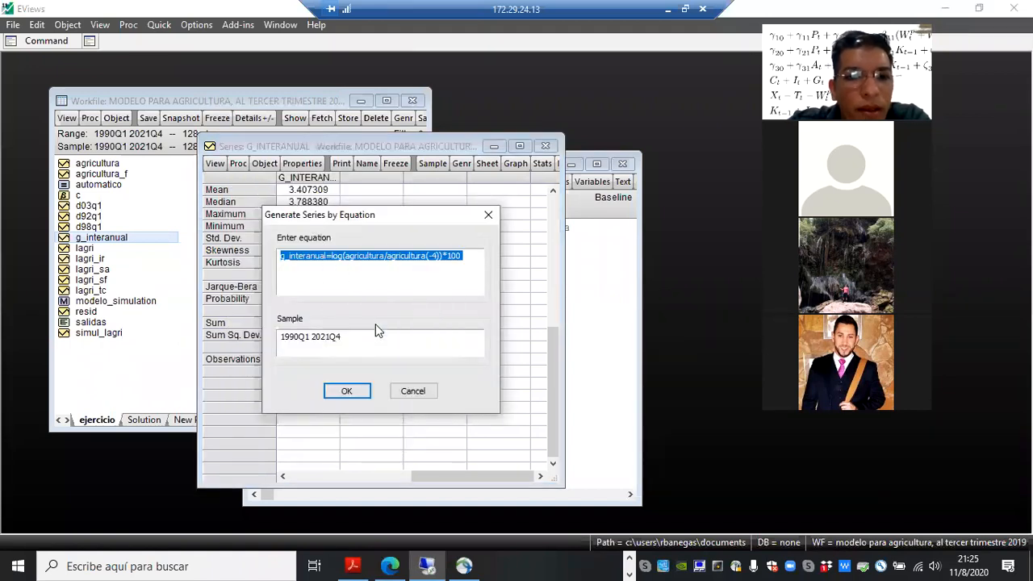
click(407, 391)
click(547, 146)
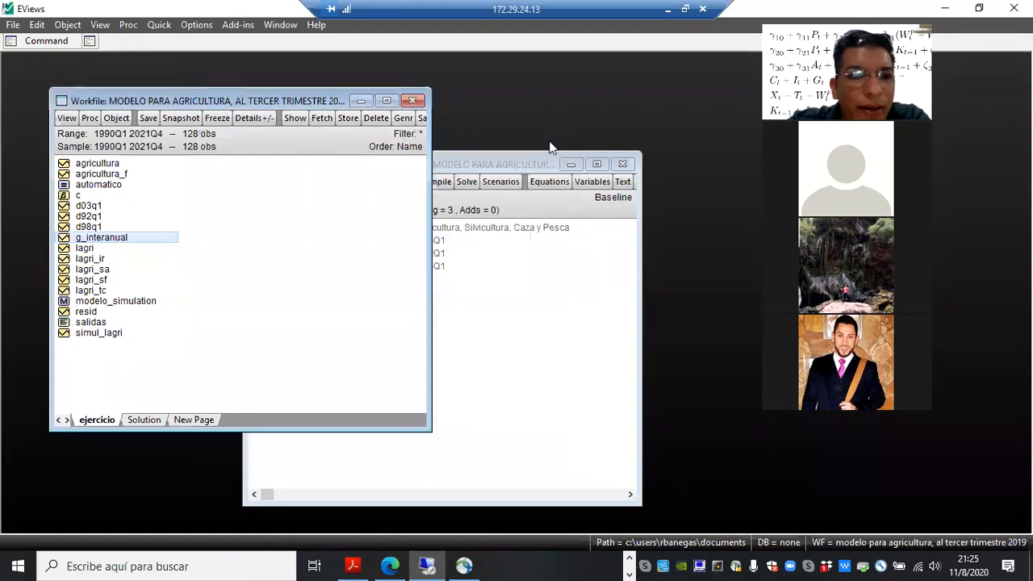
- Check the variables view of modelo_simulation for an option to add the g_interanual equation
click(498, 260)
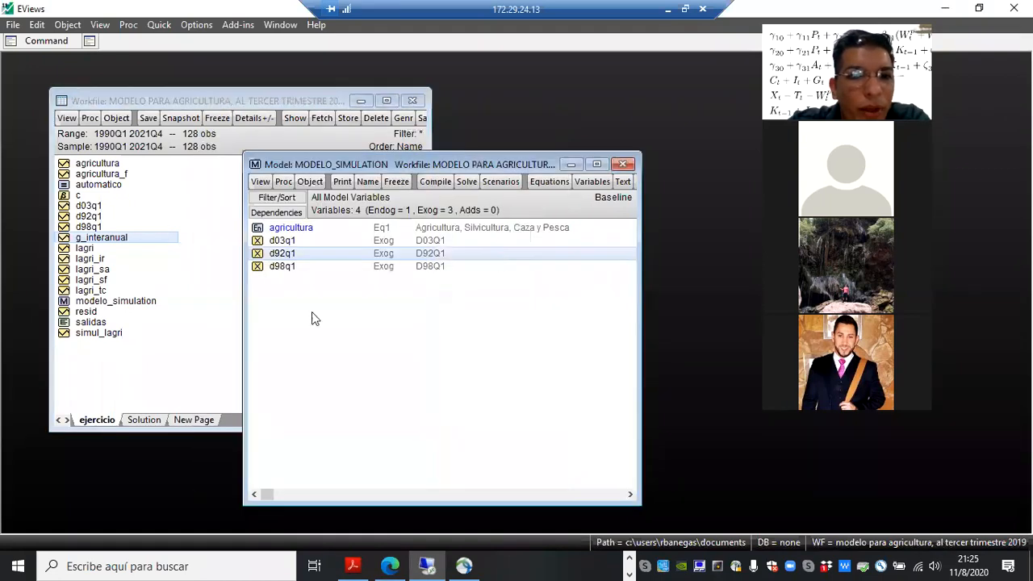
click(315, 315)
right_click(315, 315)
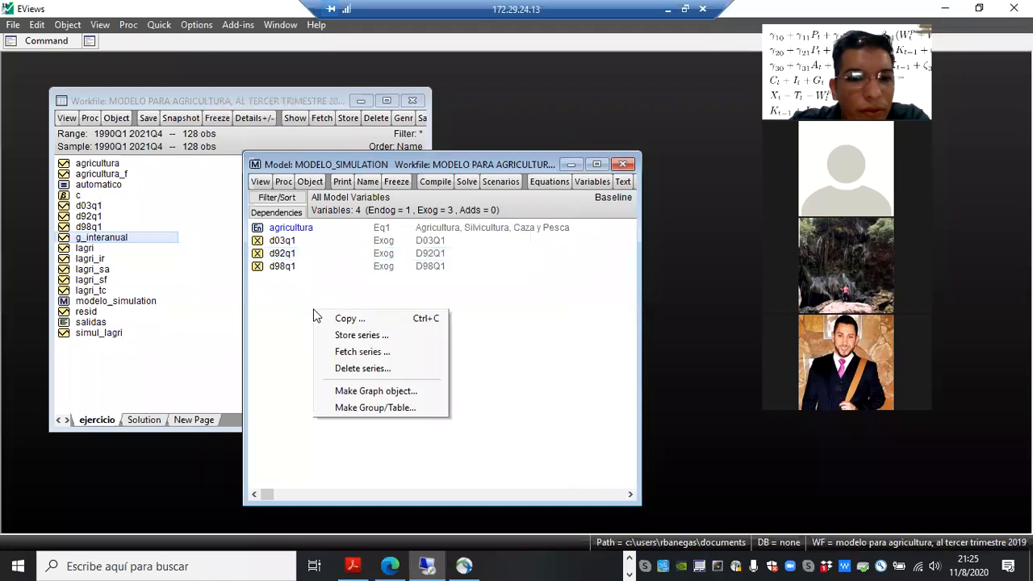
click(263, 181)
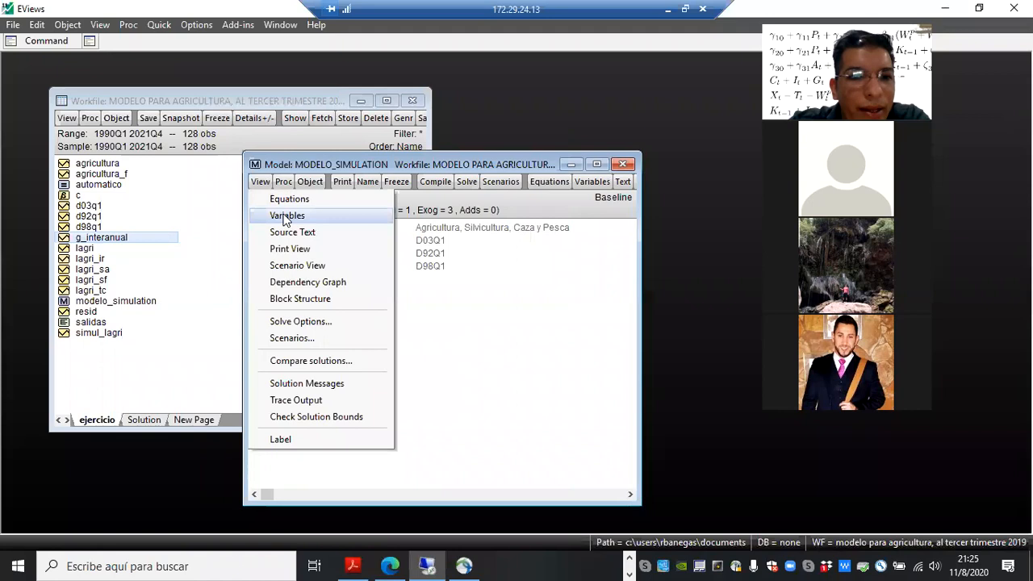
click(285, 215)
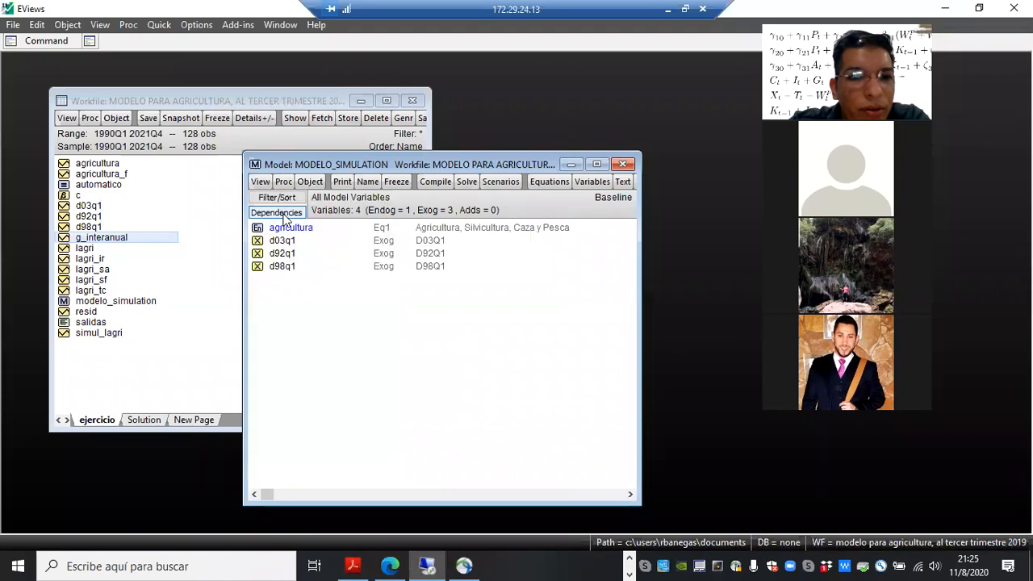
- Switch modelo_simulation to its equations view and open the source editor for inserting a new equation
click(261, 181)
click(274, 200)
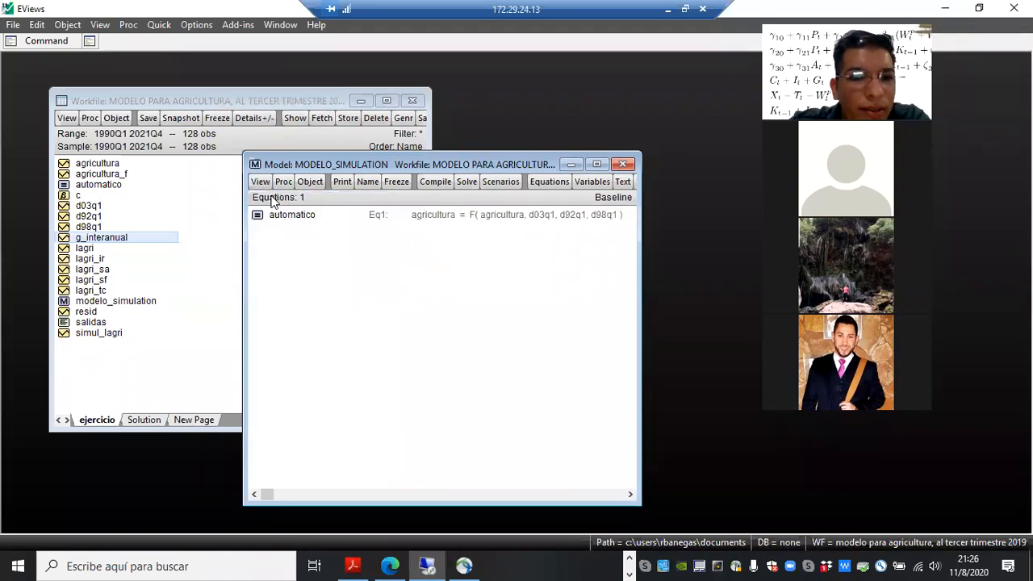
right_click(296, 248)
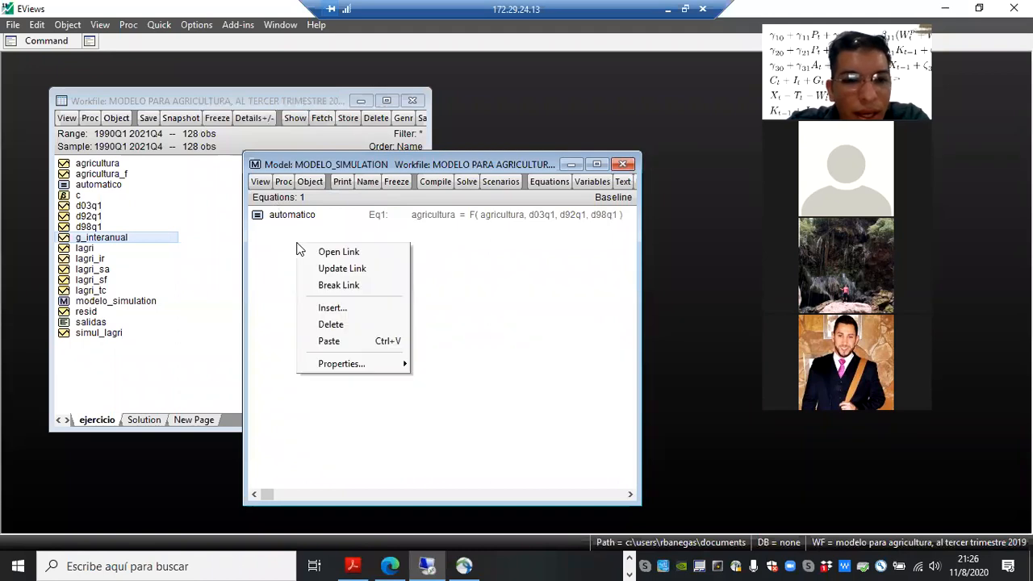
right_click(284, 240)
right_click(284, 240)
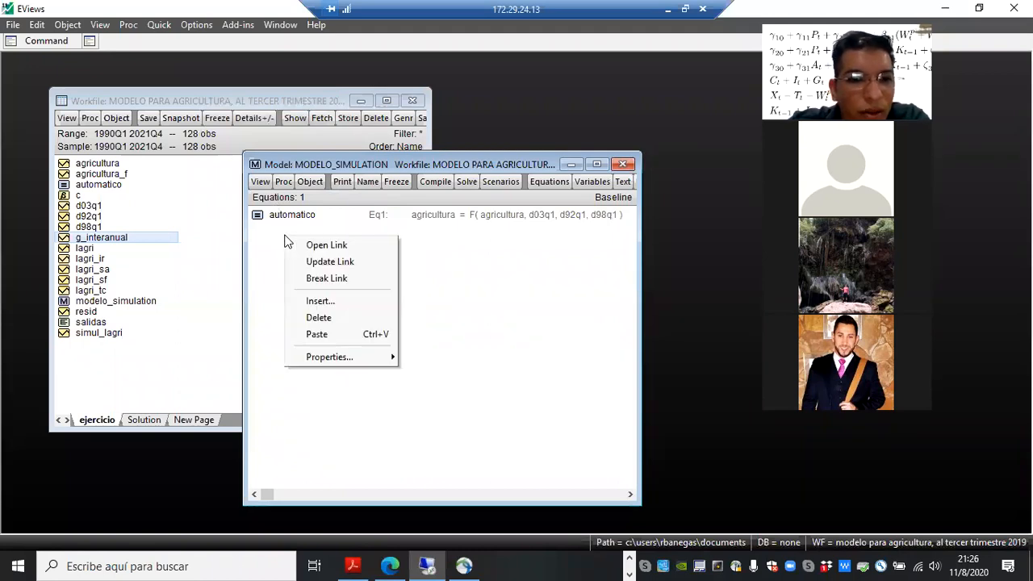
click(339, 297)
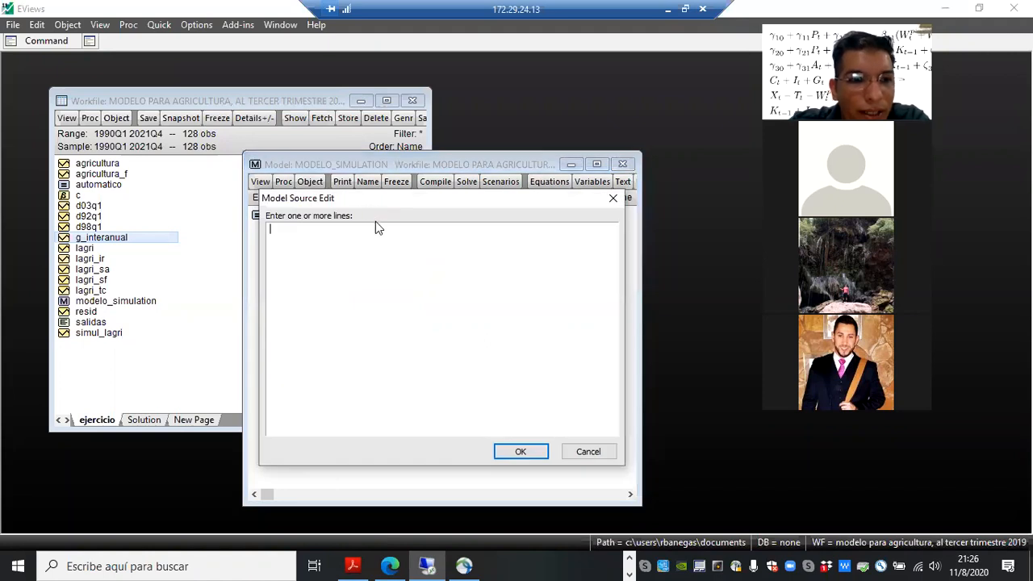
- Add the equation g_interanual=log(agricultura/agricultura(-4))*100 to modelo_simulation
text(g)
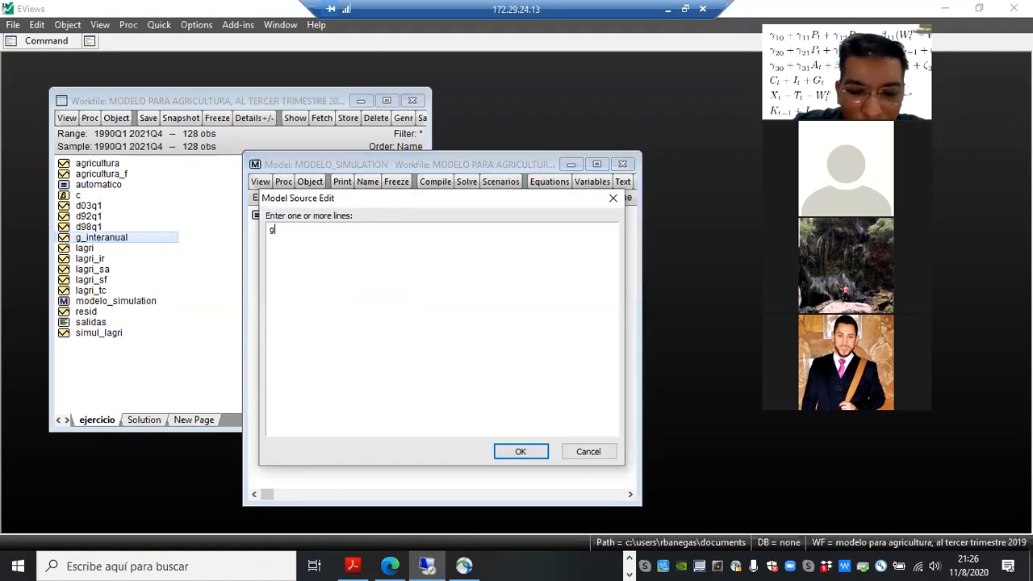
text(_interanual)
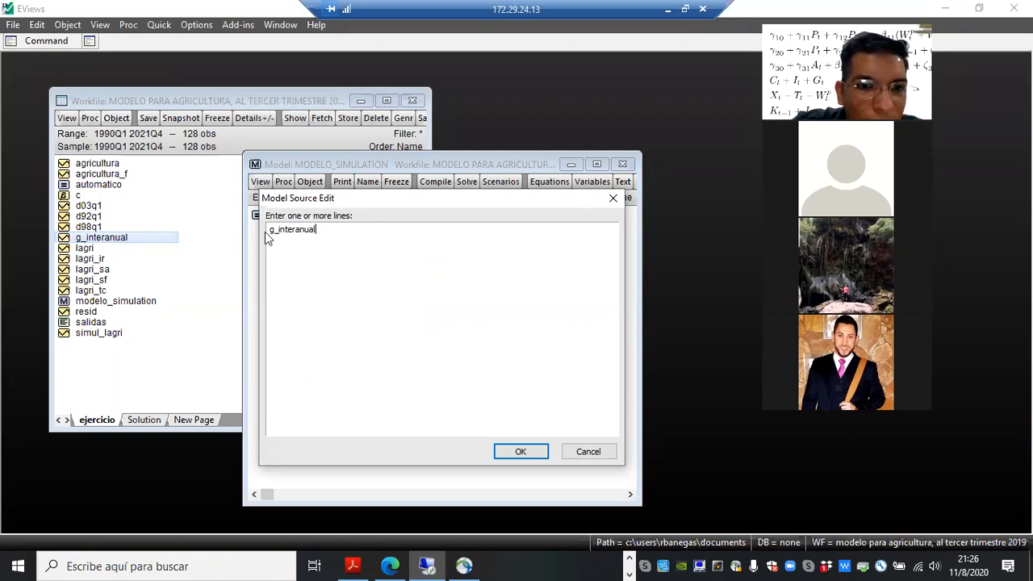
text(=)
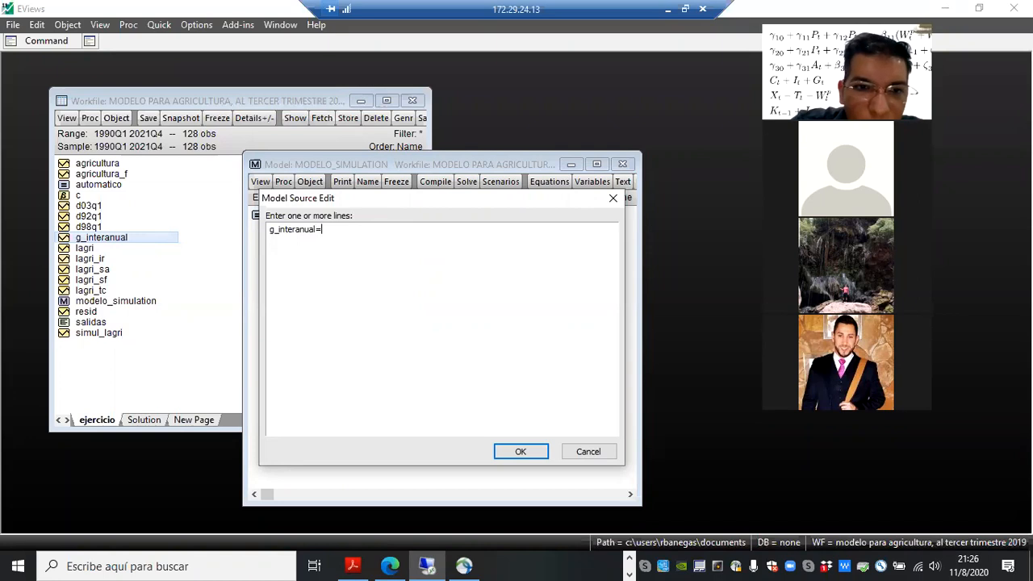
text(log(agricultura)
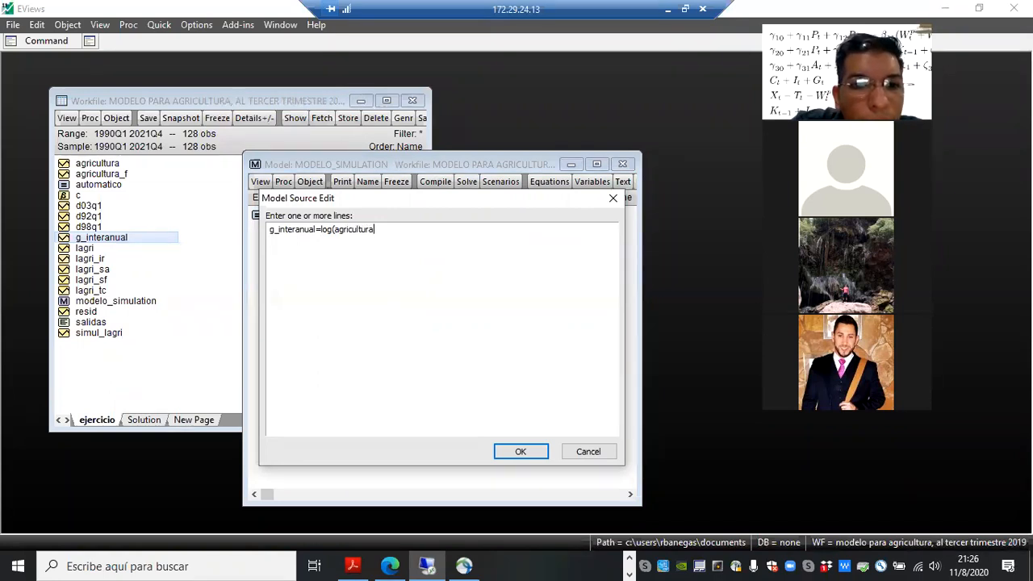
text(/ag)
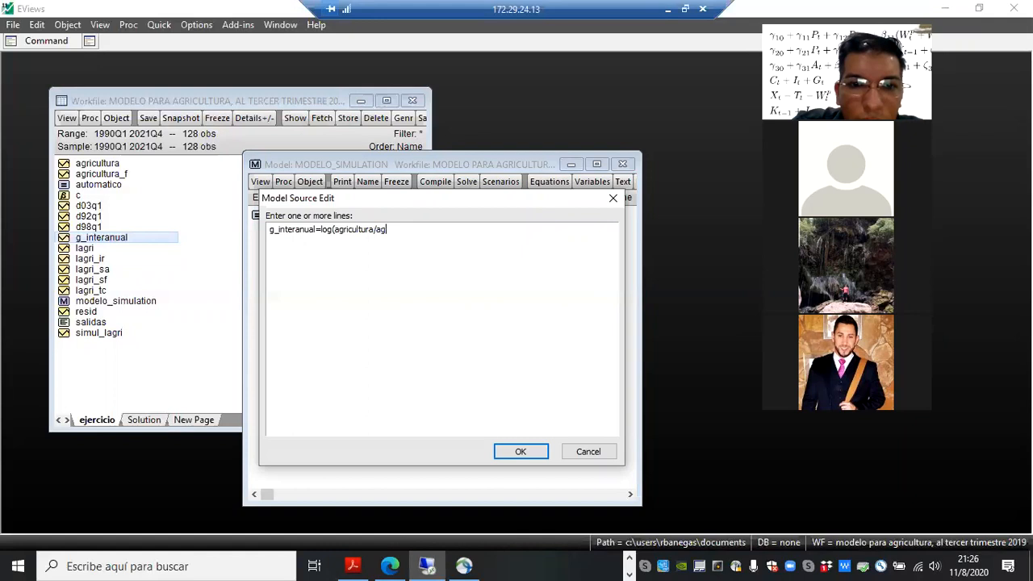
text(riclutur)
key(BackSpace)
key(BackSpace)
key(BackSpace)
key(BackSpace)
key(BackSpace)
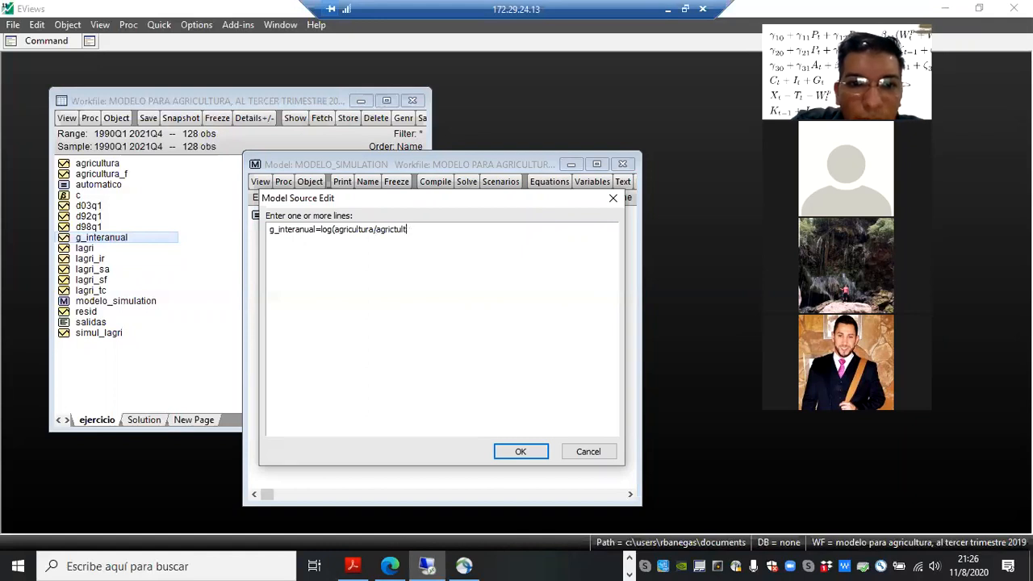
text(ultu)
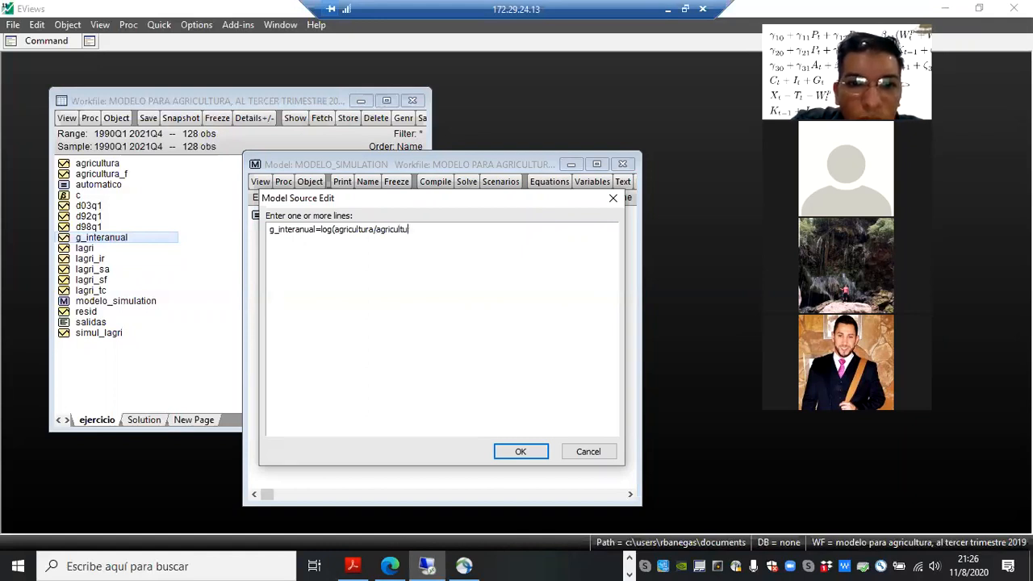
text(ra)
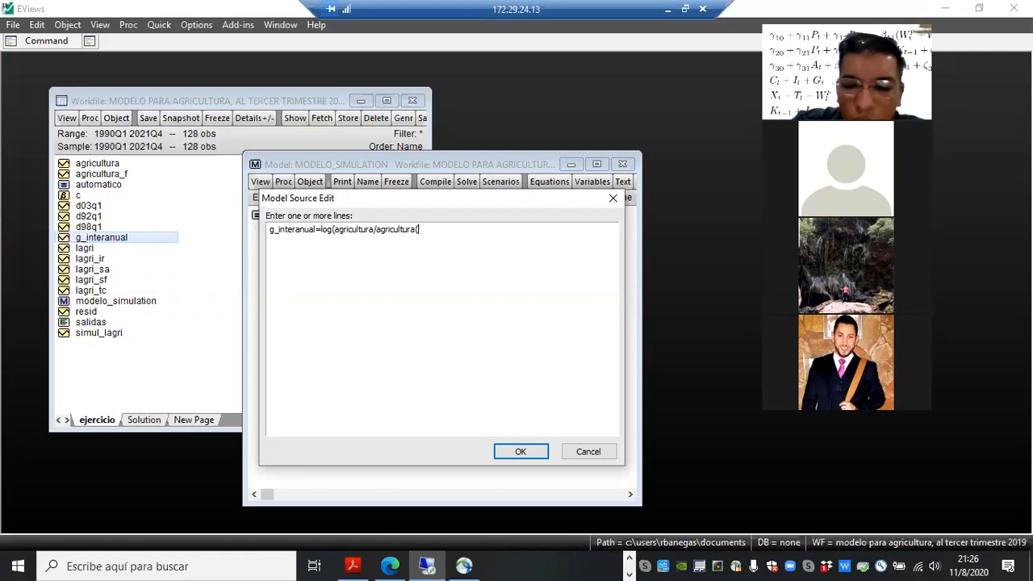
text((-4)))
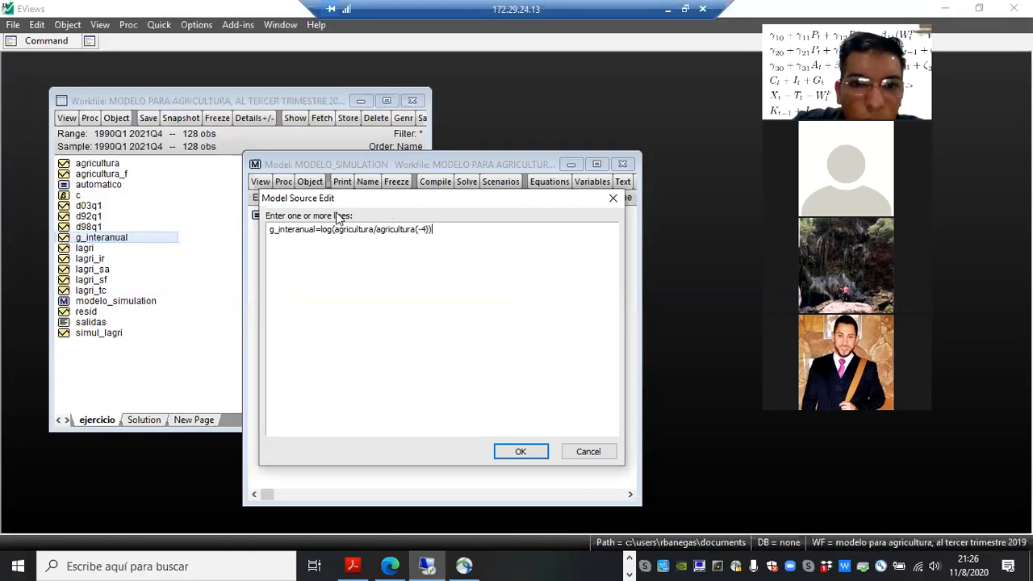
text(*100)
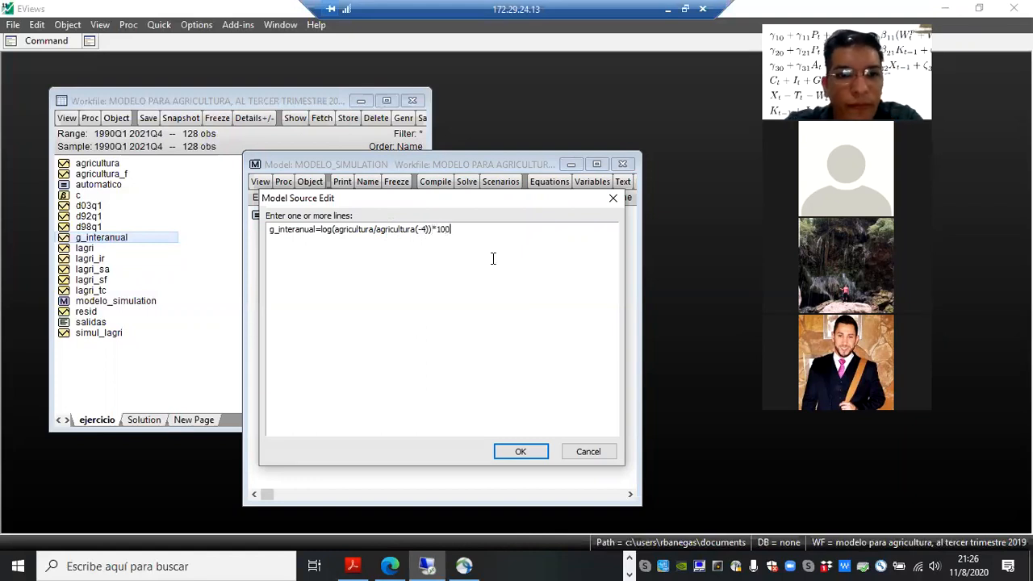
click(520, 453)
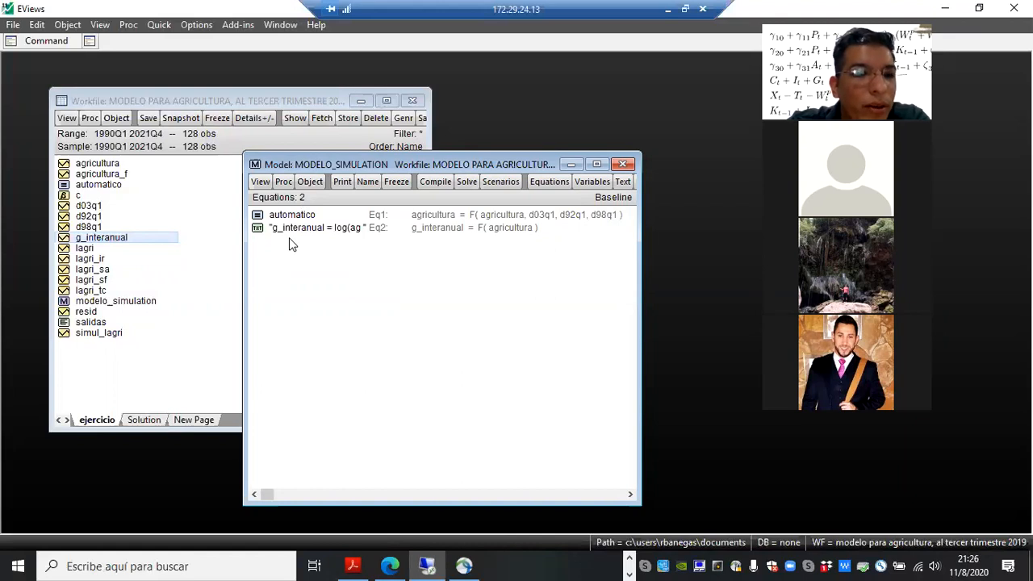
- Shift the modelo_simulation window slightly and compare its equations with the agricultura and g_interanual series in the workfile
click(93, 164)
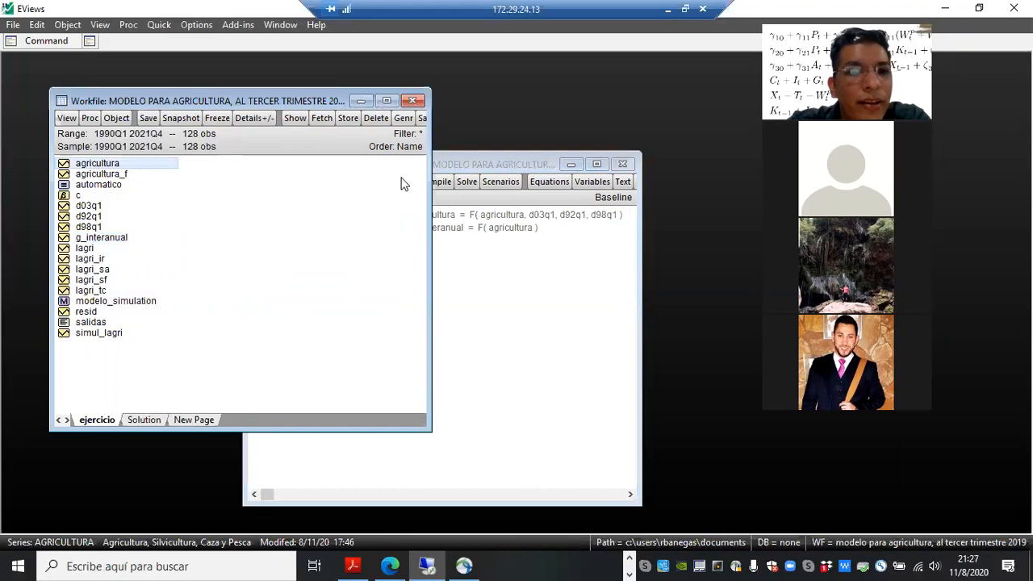
click(479, 158)
drag(489, 156, 509, 135)
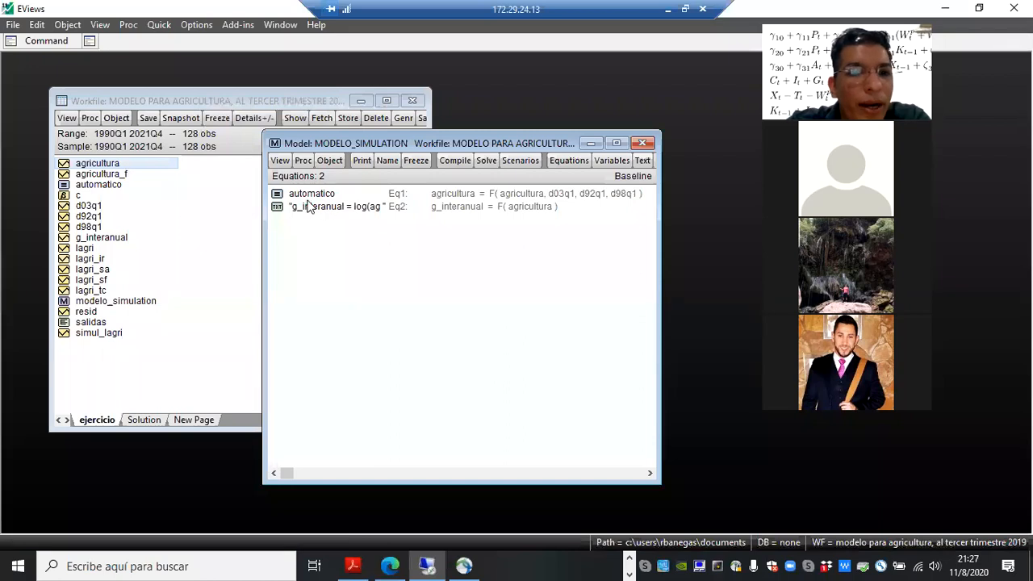
click(95, 239)
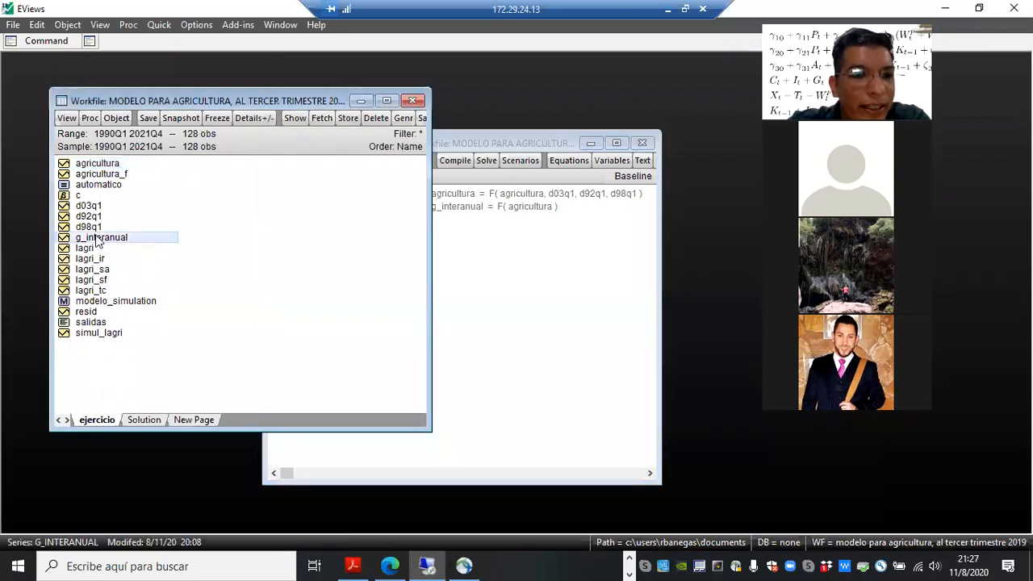
click(105, 163)
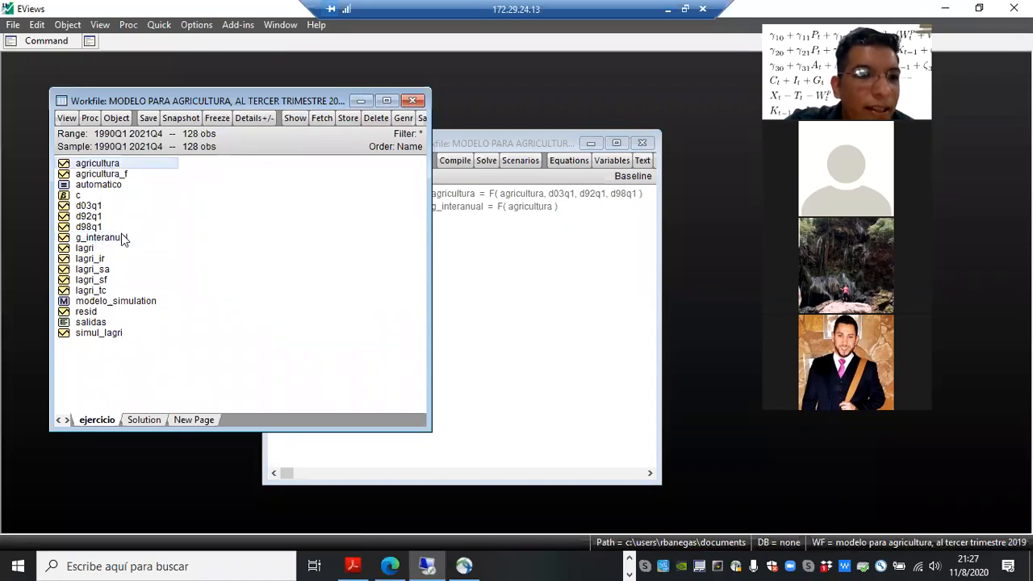
click(121, 238)
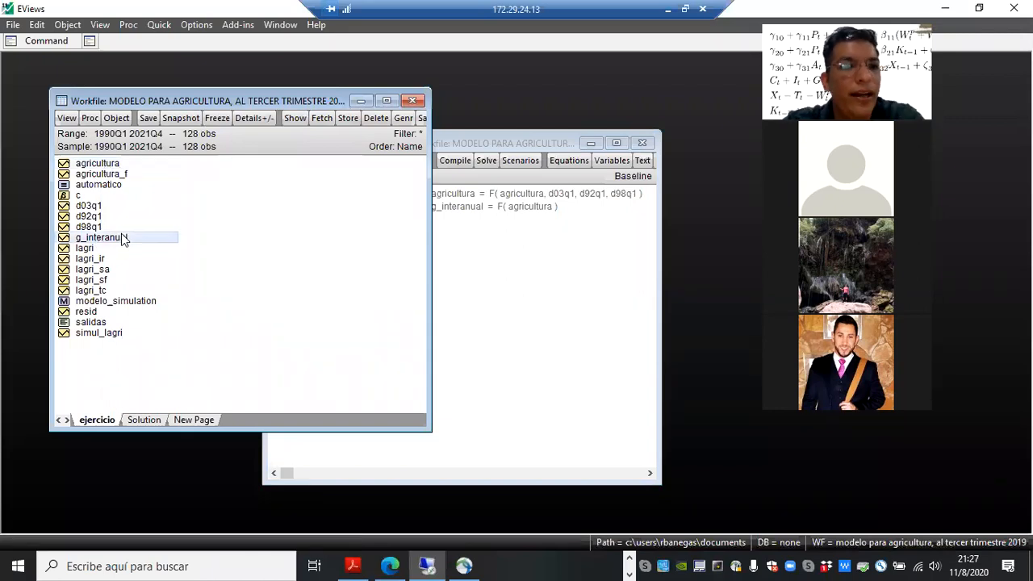
click(491, 143)
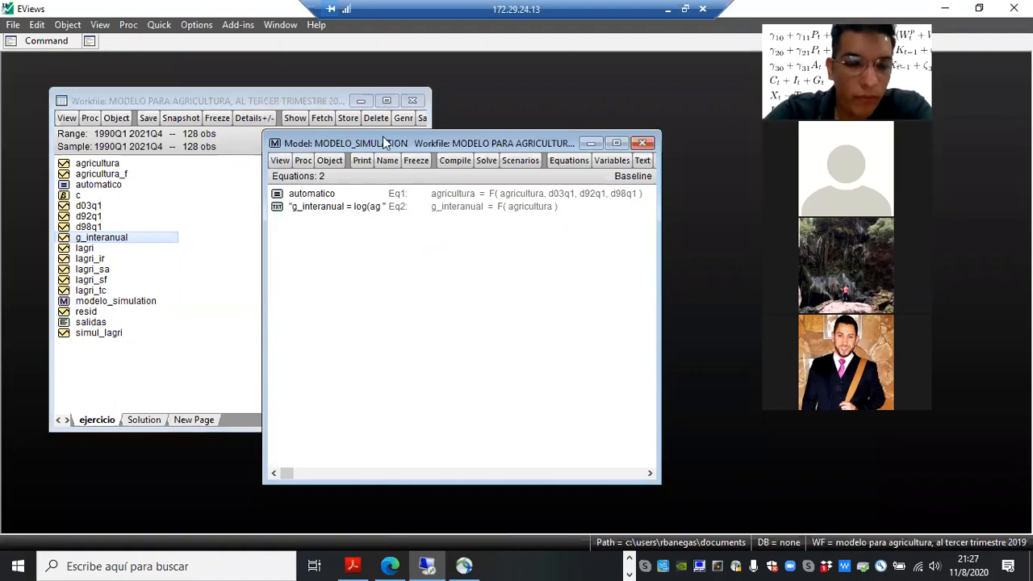
- Open the solve settings for modelo_simulation and enter 2019.04 2021.04 as the solution sample
drag(384, 146, 382, 122)
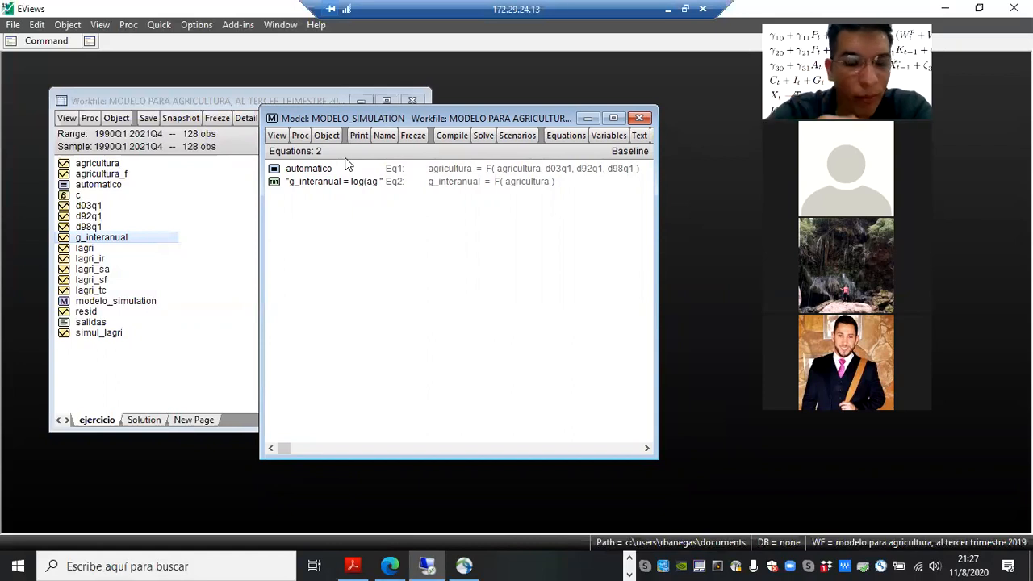
click(301, 137)
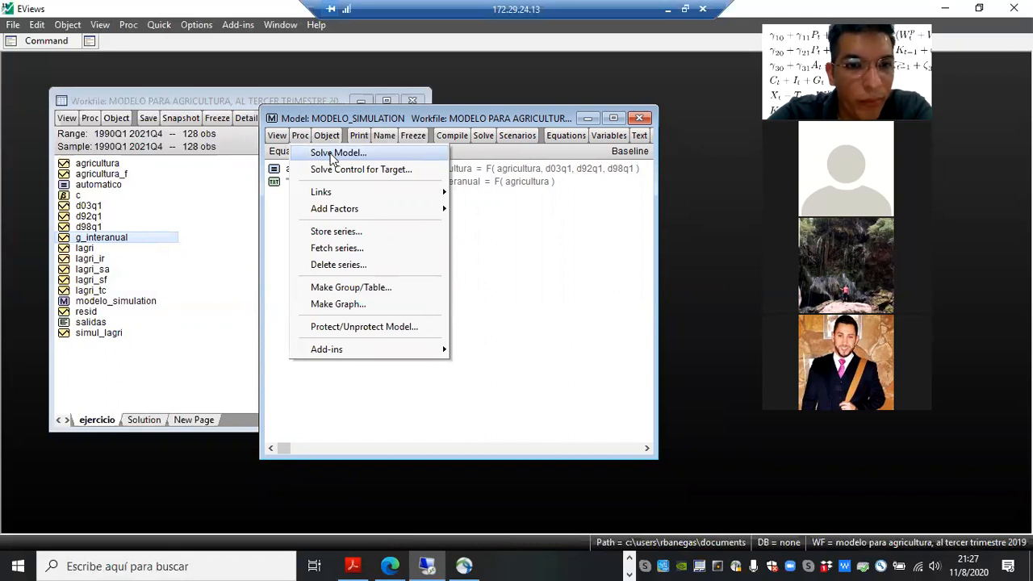
click(330, 155)
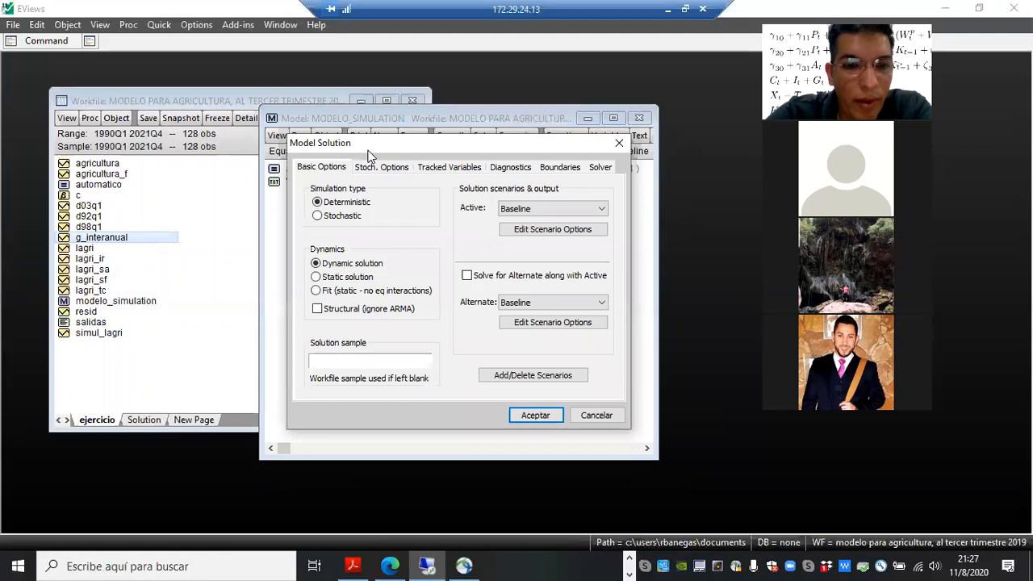
drag(368, 154, 370, 124)
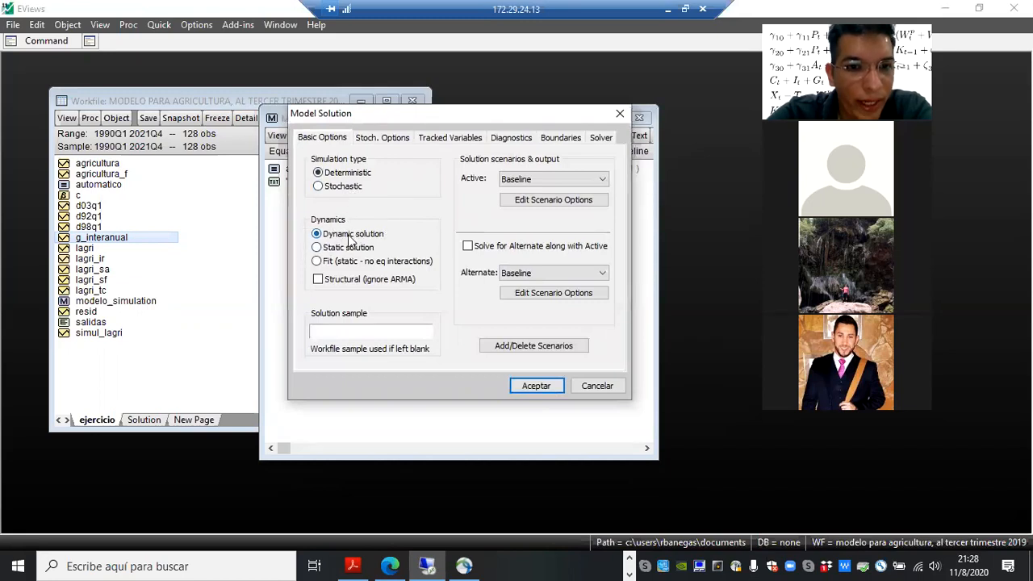
click(339, 329)
text(2019.04)
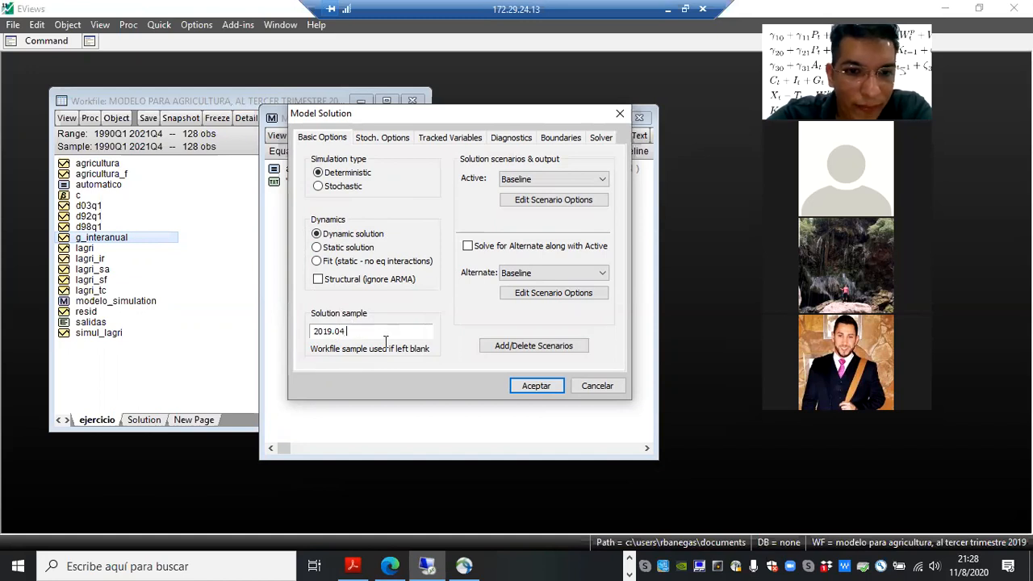
text( 2021.04)
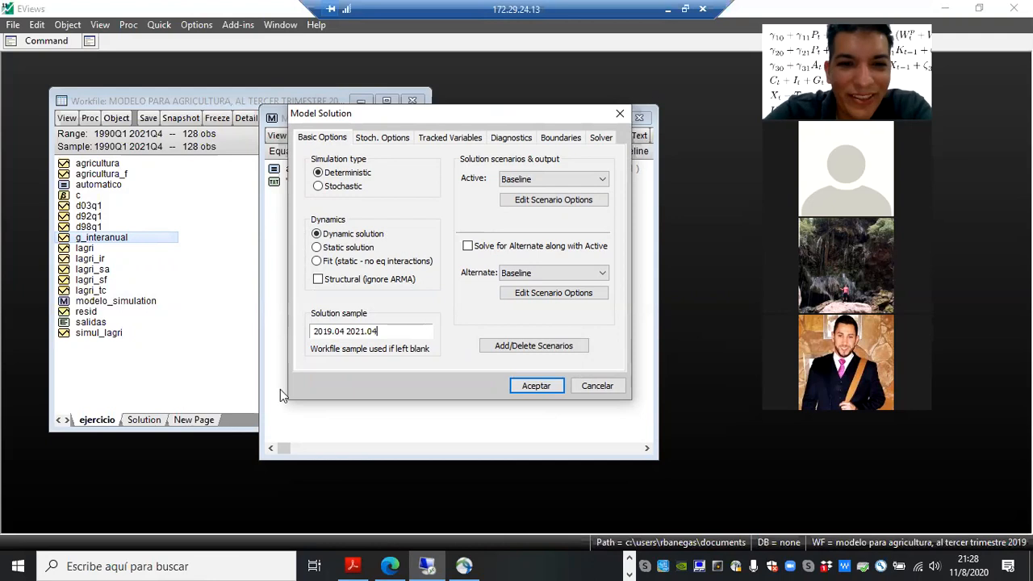
- Review the entered solution sample and solve the model as a deterministic, dynamic simulation under the Baseline scenario
drag(388, 327, 297, 325)
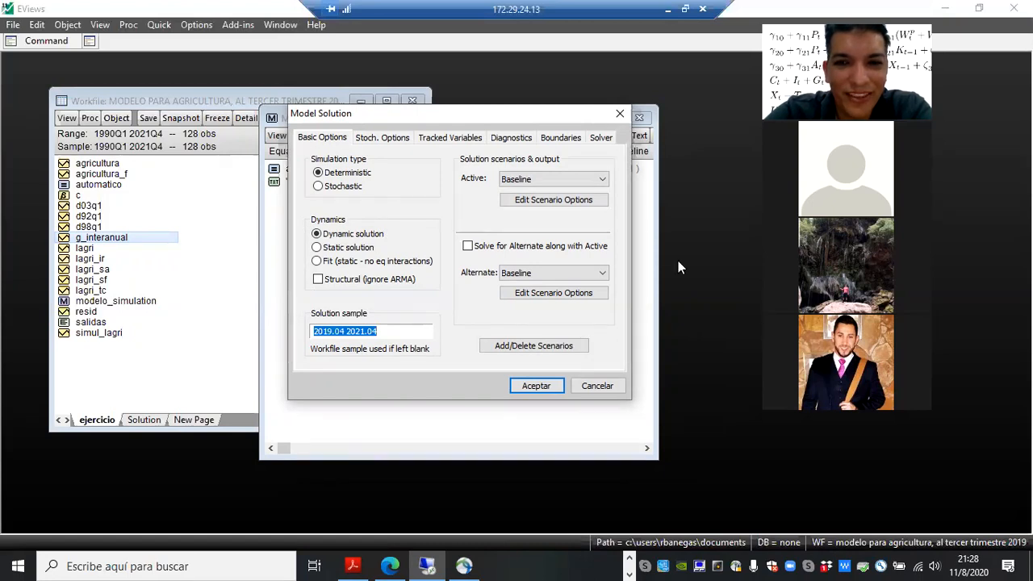
click(400, 329)
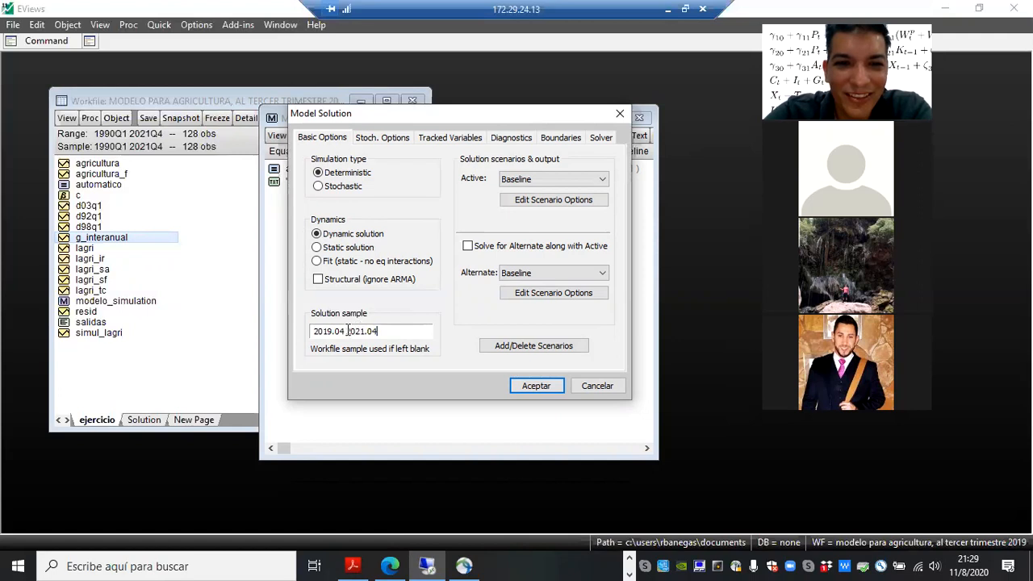
drag(345, 331, 312, 330)
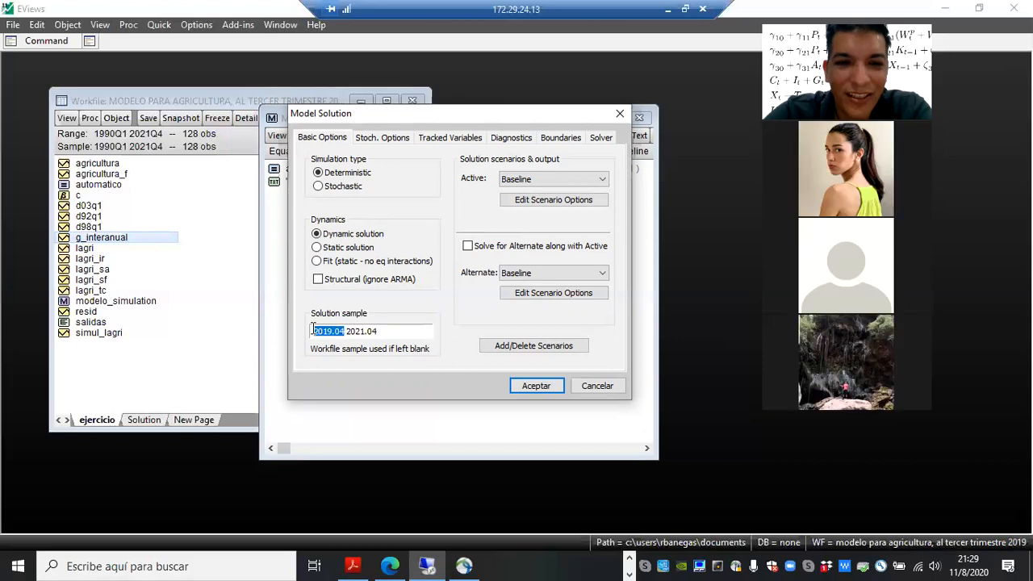
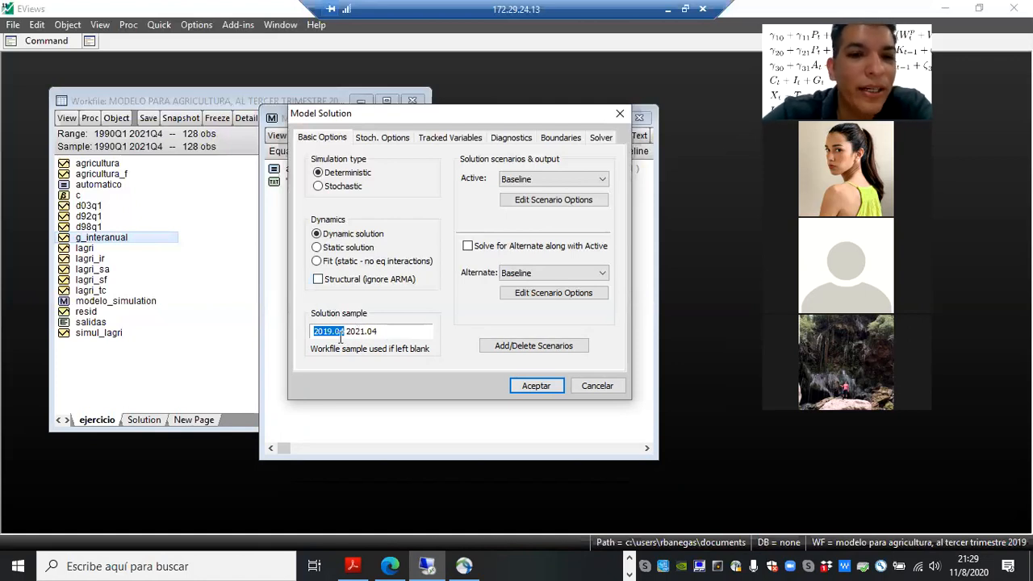
click(328, 330)
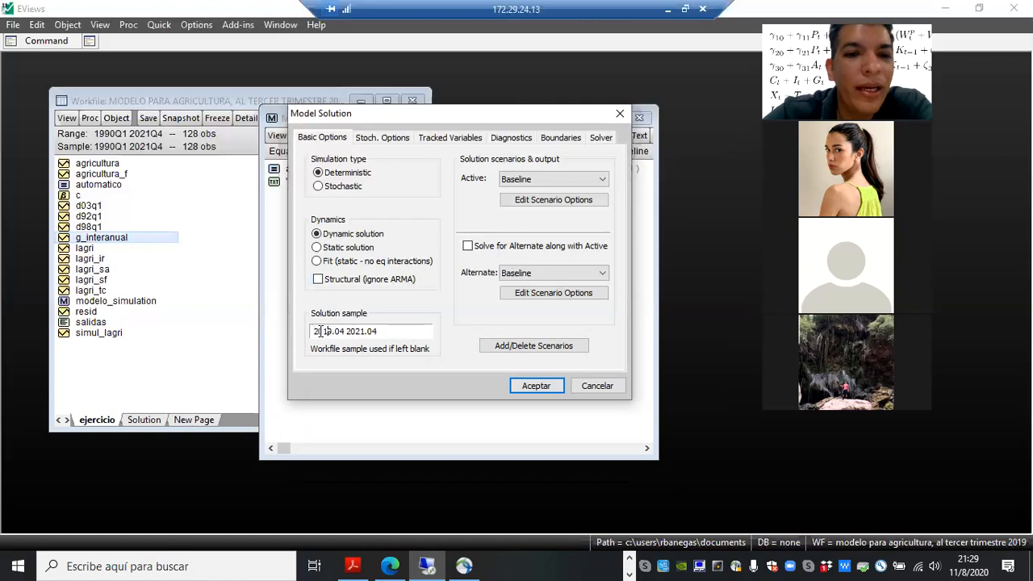
drag(315, 332, 390, 332)
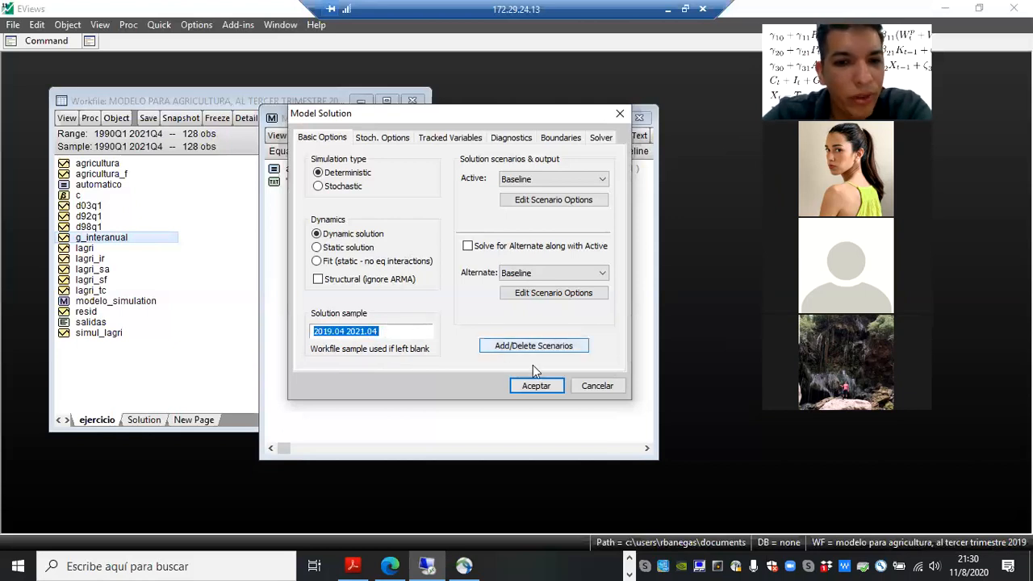
click(536, 385)
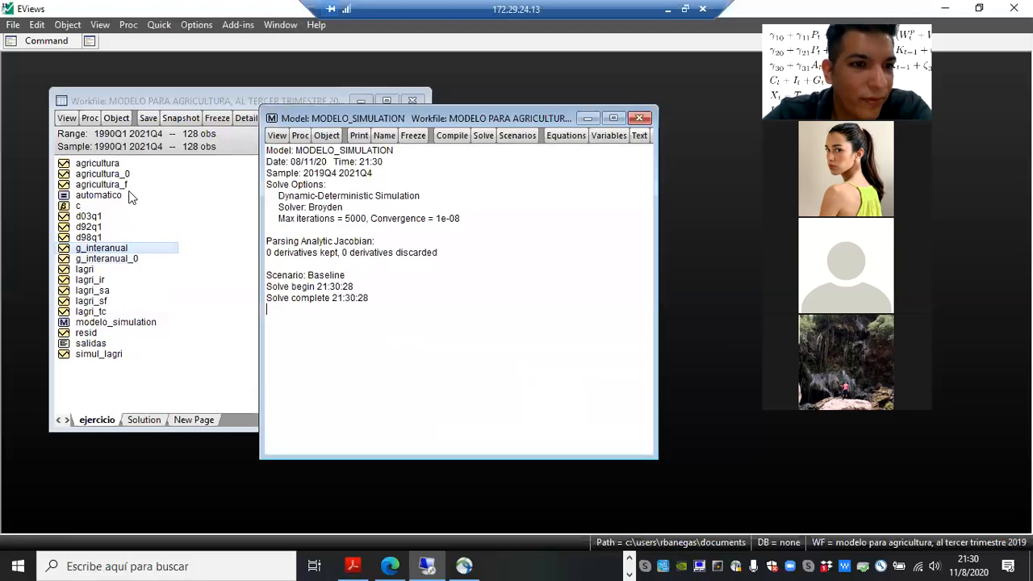
- Open the simulated series g_interanual_0 from the workfile and place its window beside the object list
click(121, 253)
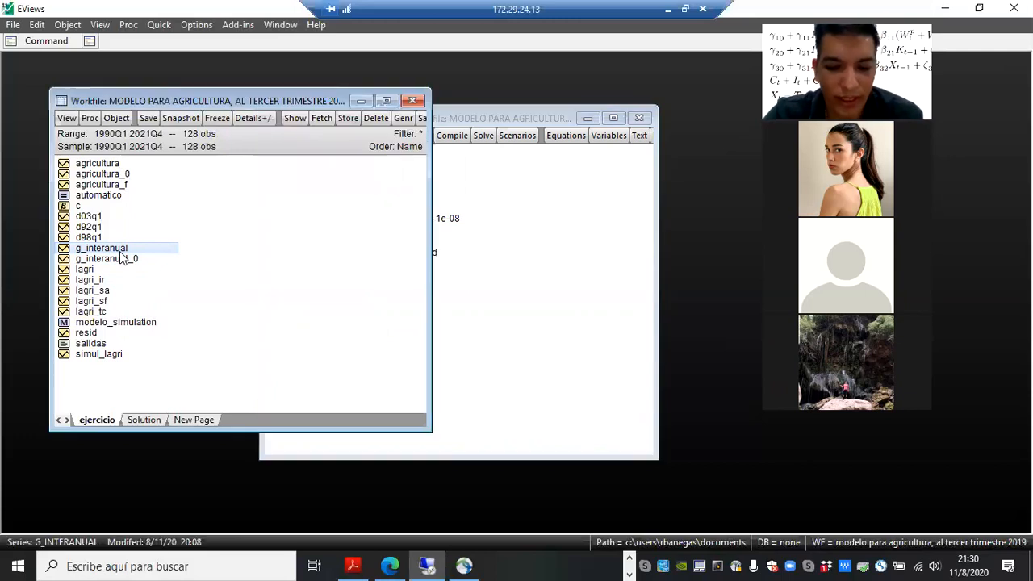
click(120, 258)
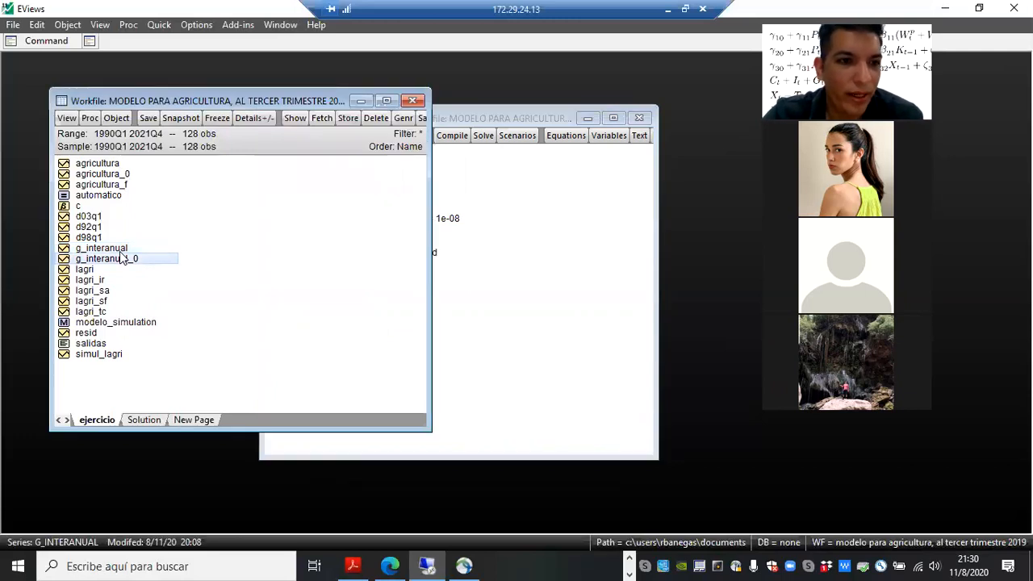
right_click(120, 257)
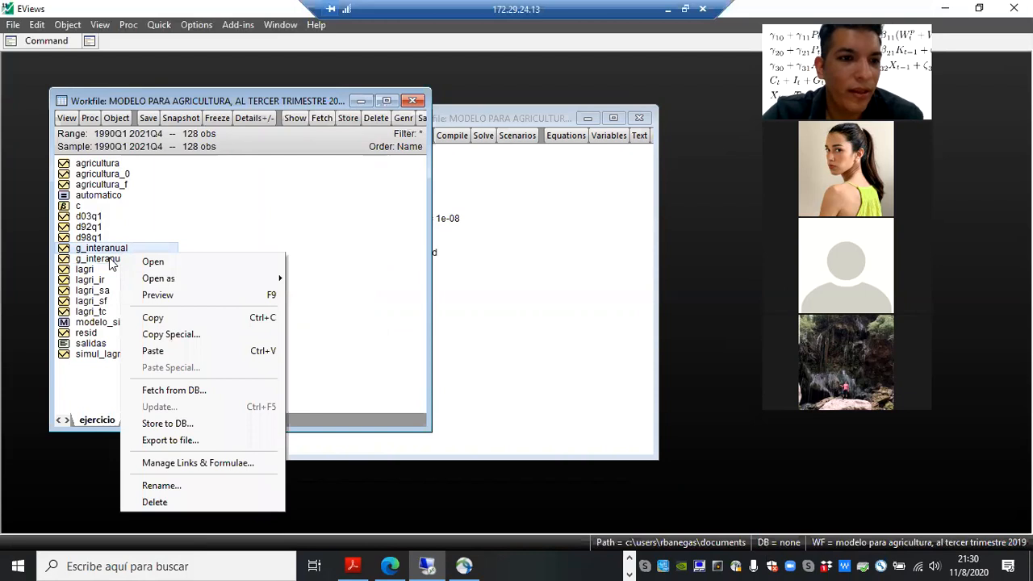
click(111, 265)
right_click(111, 265)
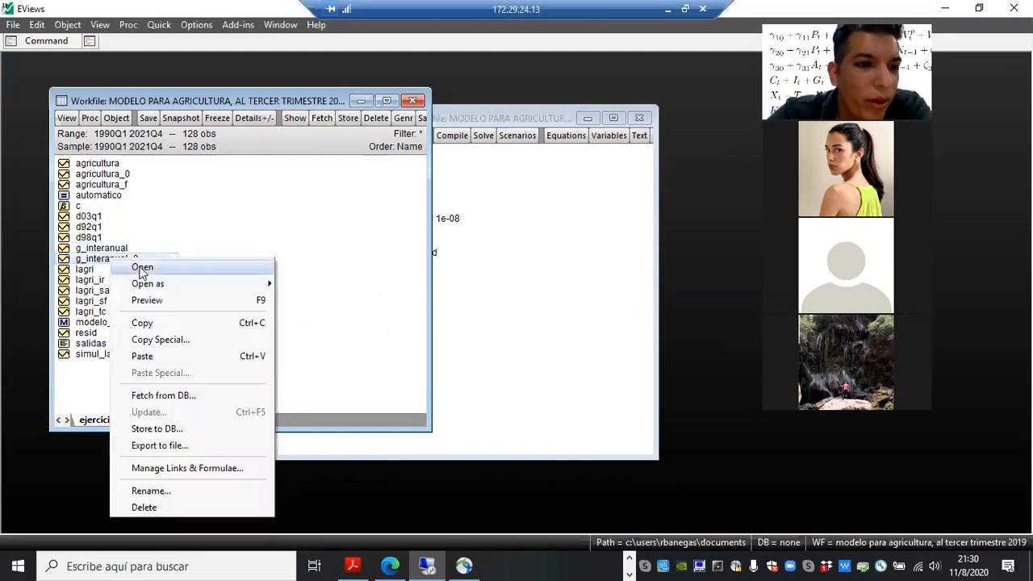
click(142, 269)
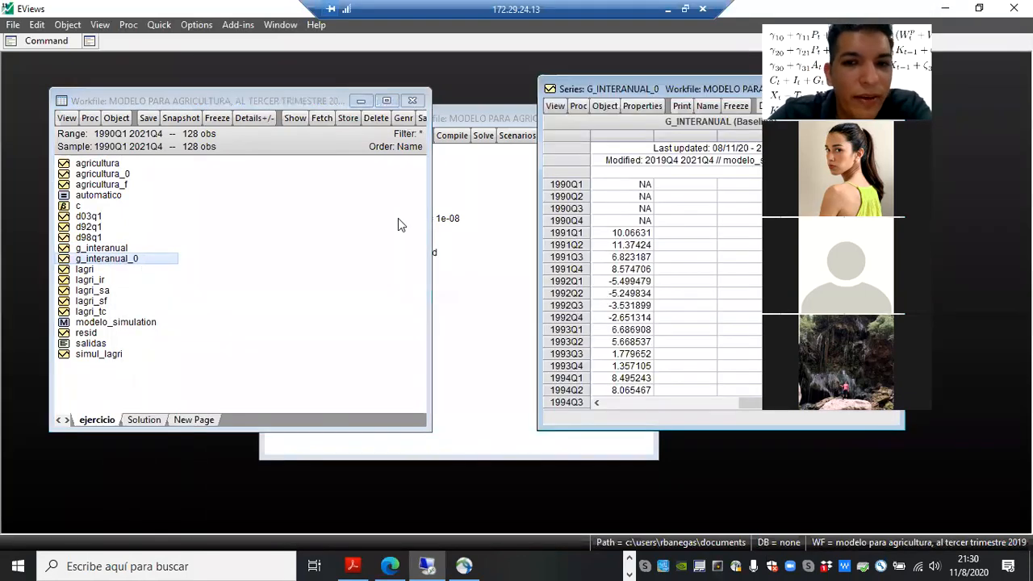
drag(657, 92, 403, 106)
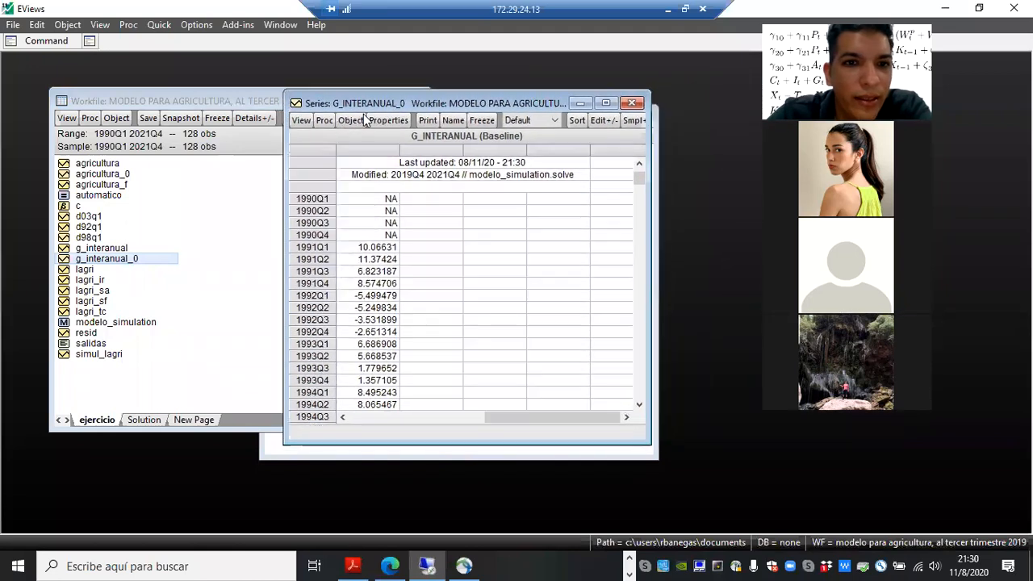
- Display g_interanual_0 as a basic Line & Symbol graph of raw data and maximize its window
click(301, 120)
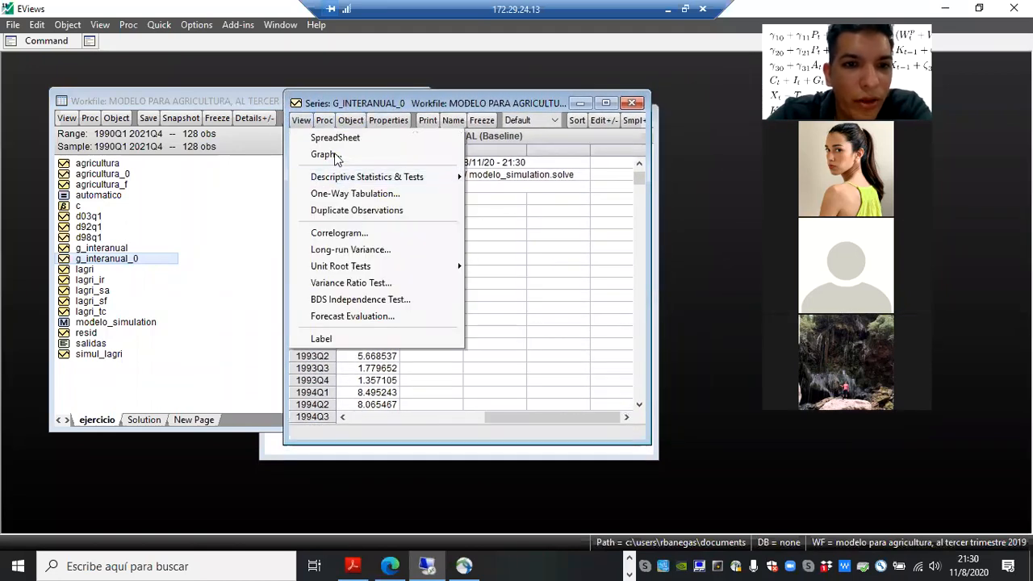
click(333, 153)
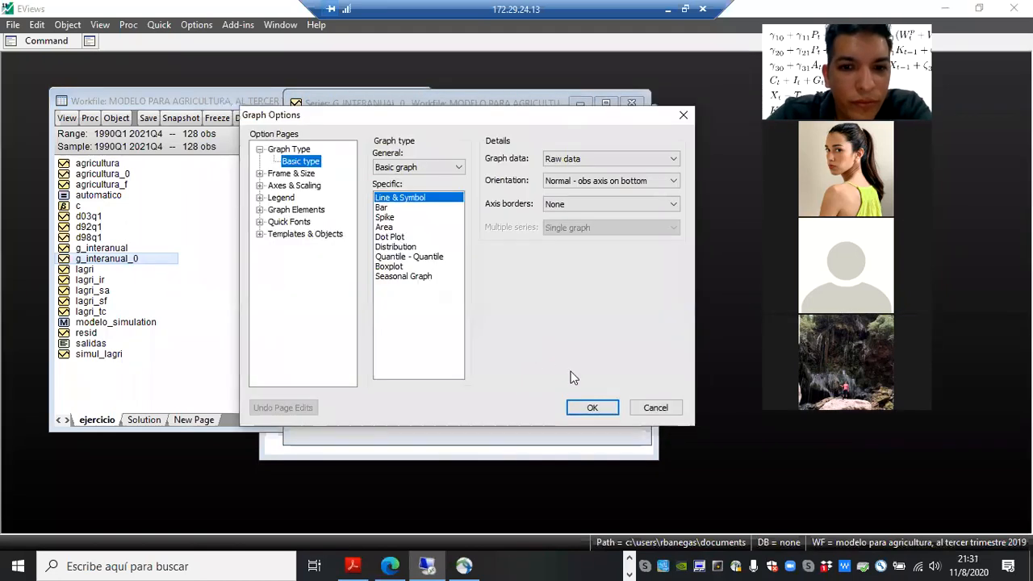
click(578, 403)
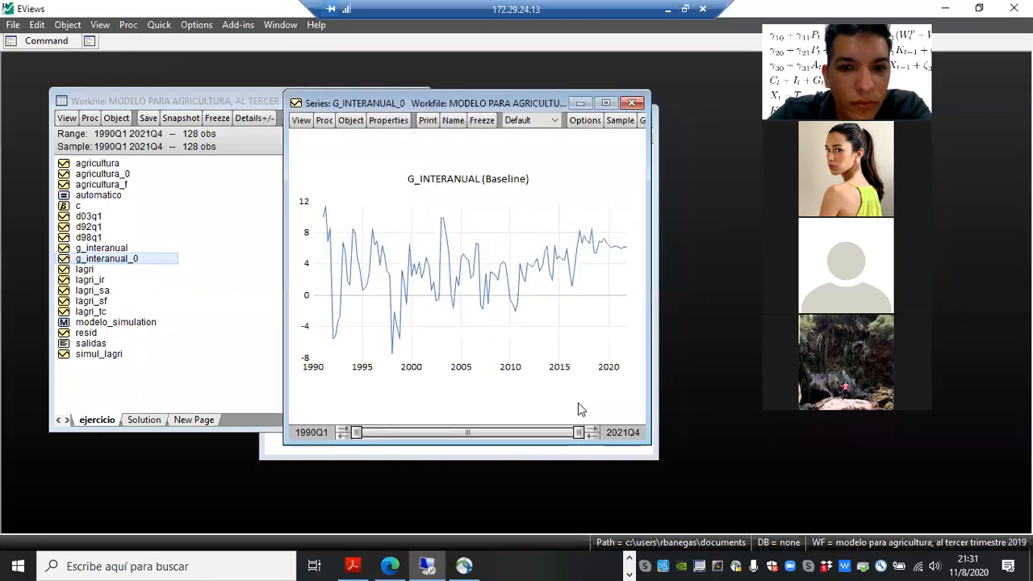
click(605, 103)
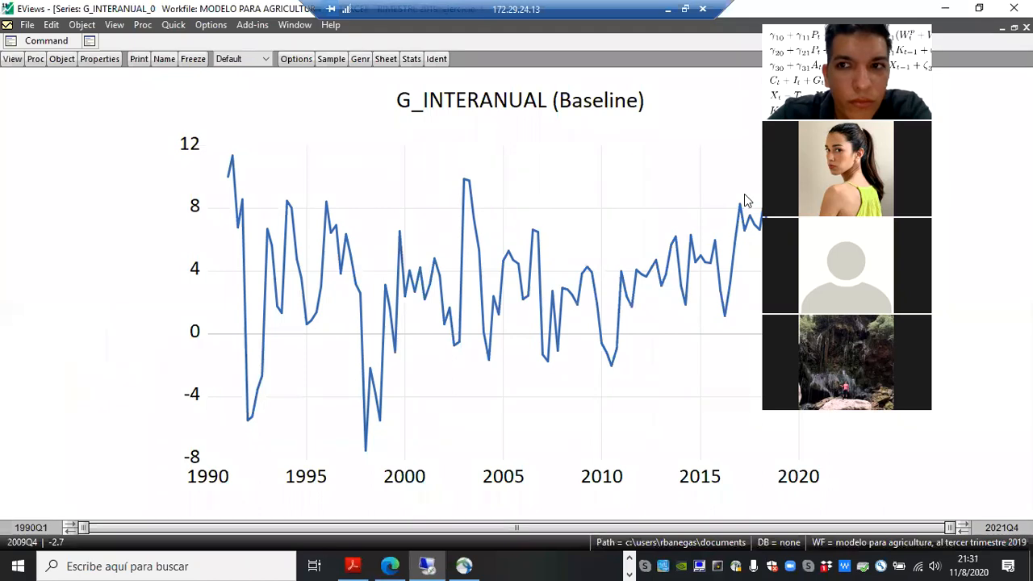
drag(839, 105, 936, 141)
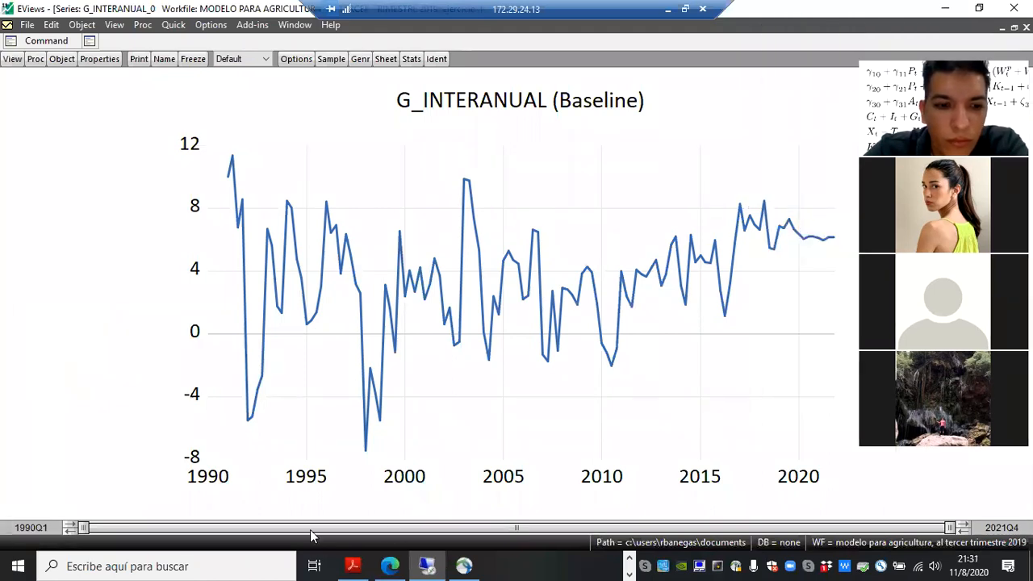
- Narrow the graph's displayed range to 2014Q1–2021Q4 and examine the growth path over the forecast period
drag(83, 527, 565, 506)
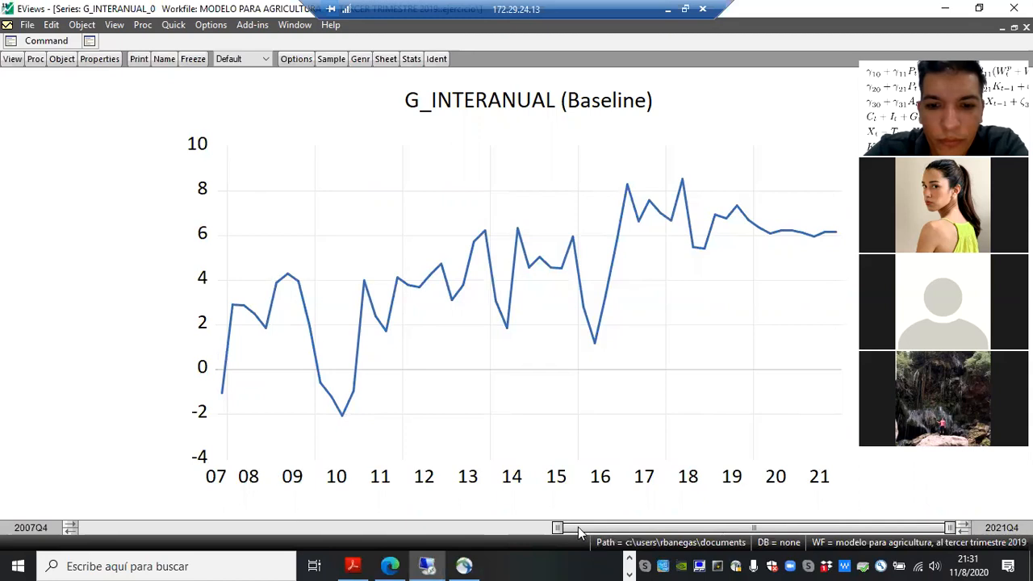
drag(558, 528, 736, 520)
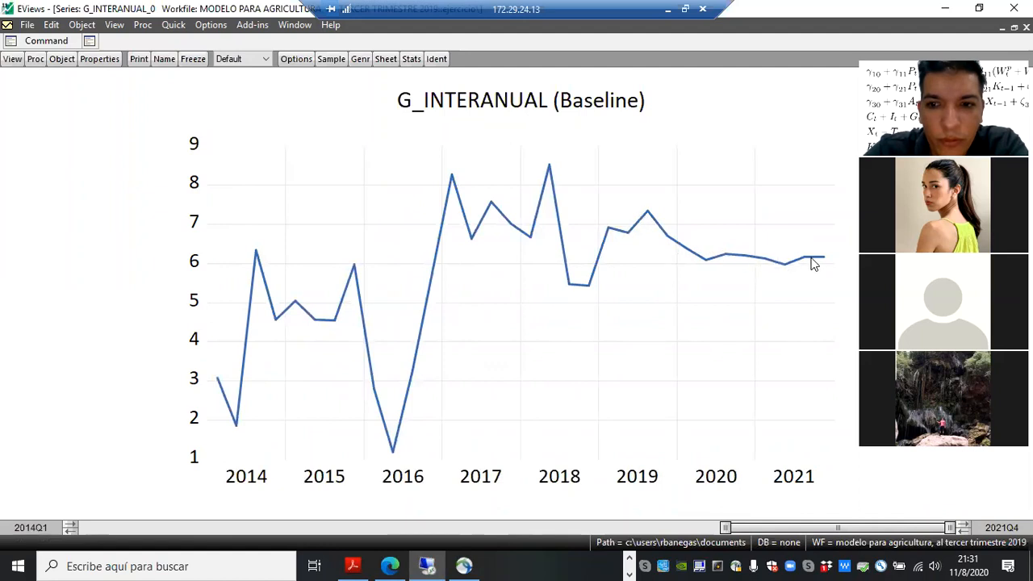
mouse_move(826, 264)
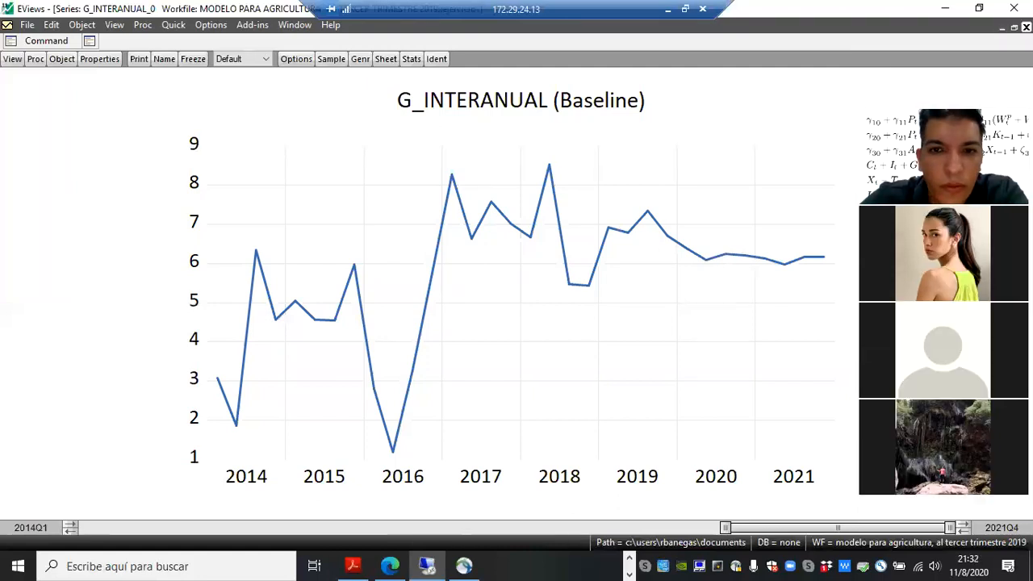
- Close the g_interanual_0 graph, reopen modelo_simulation, and restore its window to sit beside the workfile
click(1026, 28)
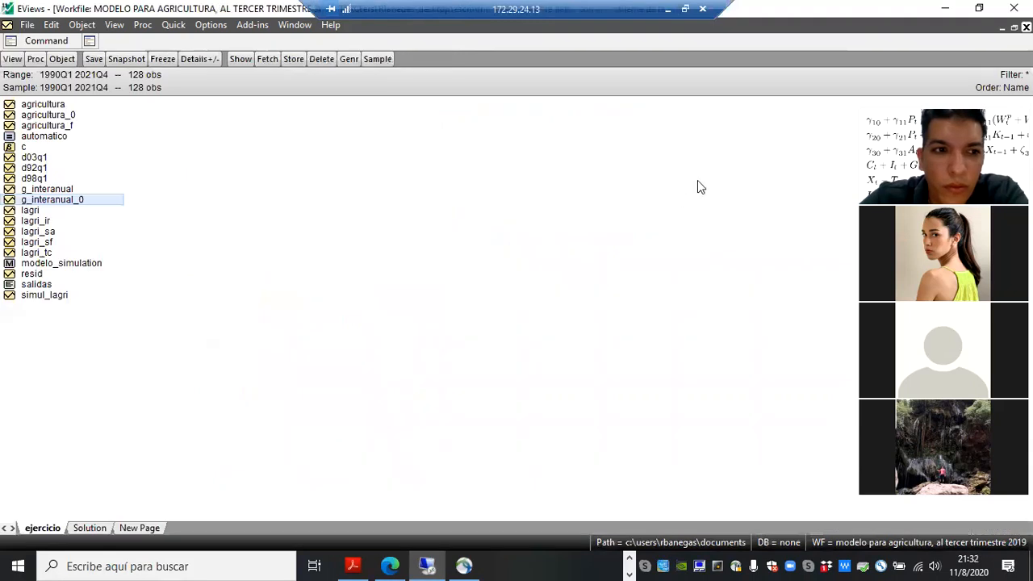
double_click(81, 264)
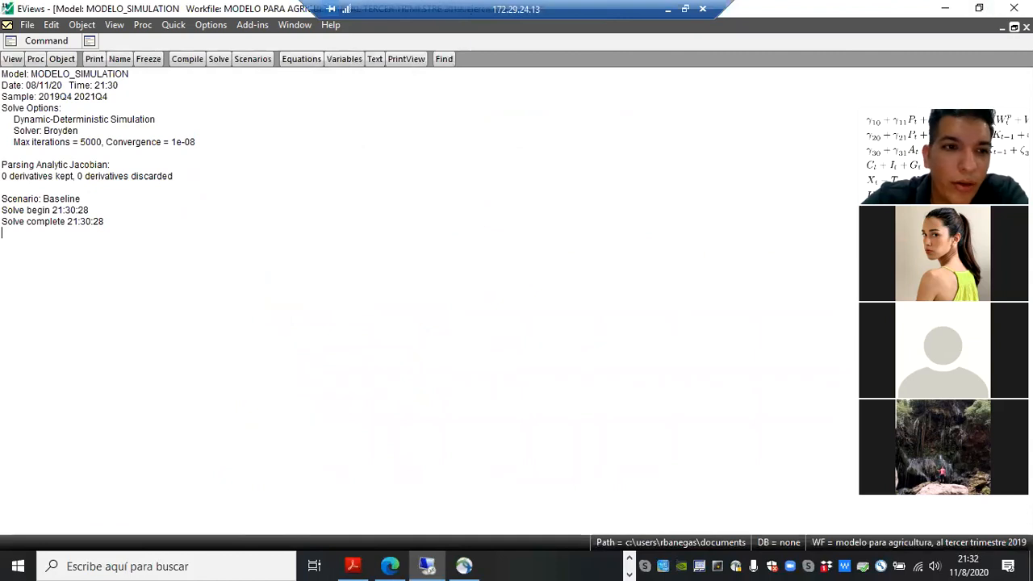
click(1014, 28)
drag(602, 104, 702, 82)
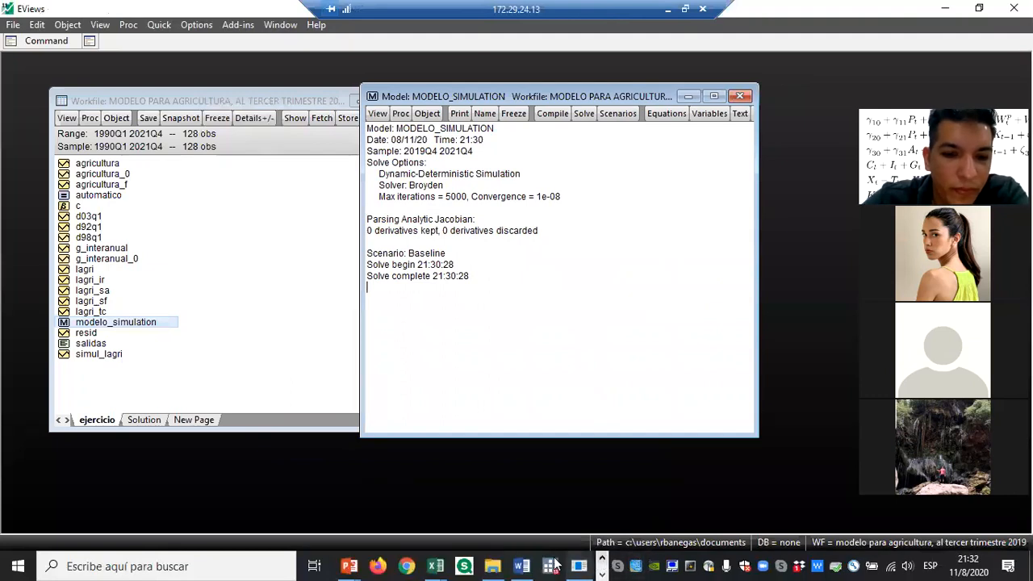
- Switch to the Taller número 2 document in Word and enlarge it to 160% to read the forecast instructions in item e
click(525, 565)
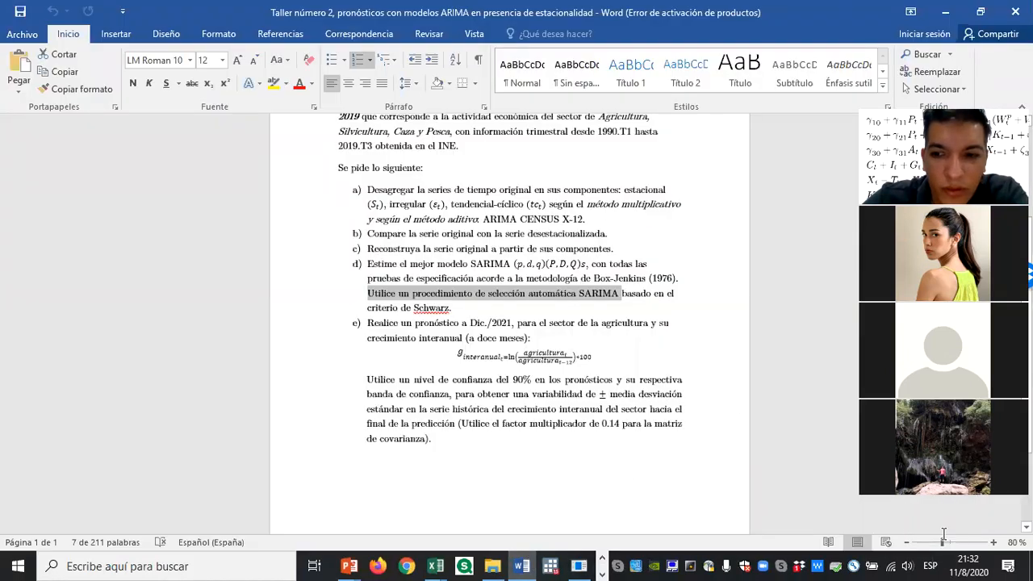
click(998, 544)
click(997, 544)
click(998, 544)
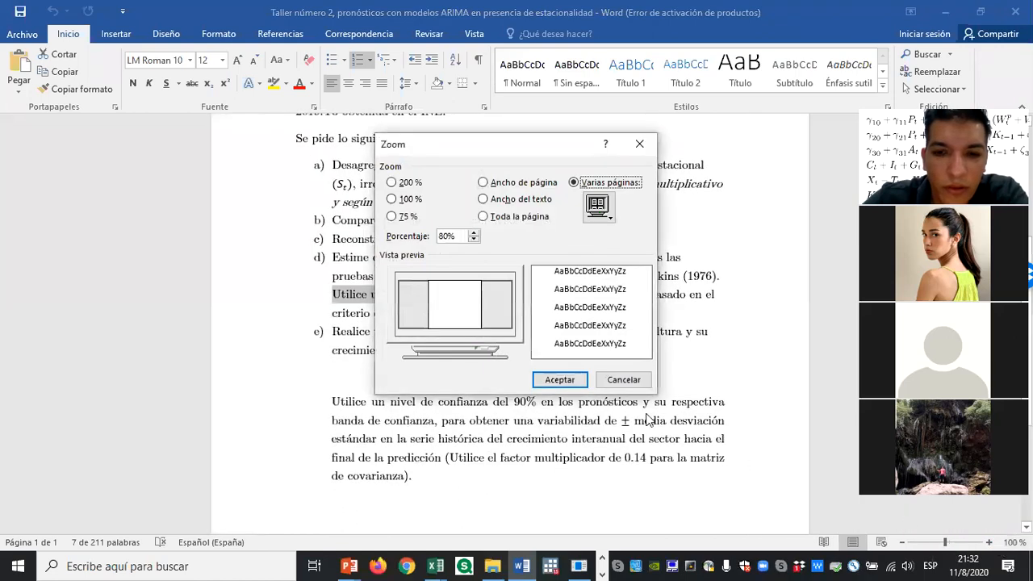
click(623, 380)
click(989, 543)
click(989, 543)
click(988, 543)
click(988, 543)
click(989, 543)
click(988, 543)
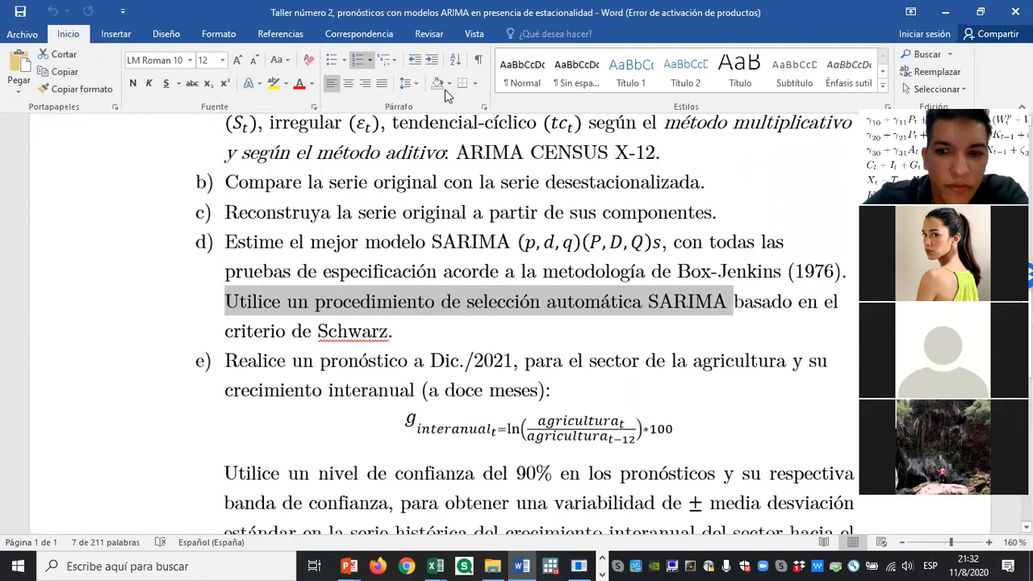
click(445, 90)
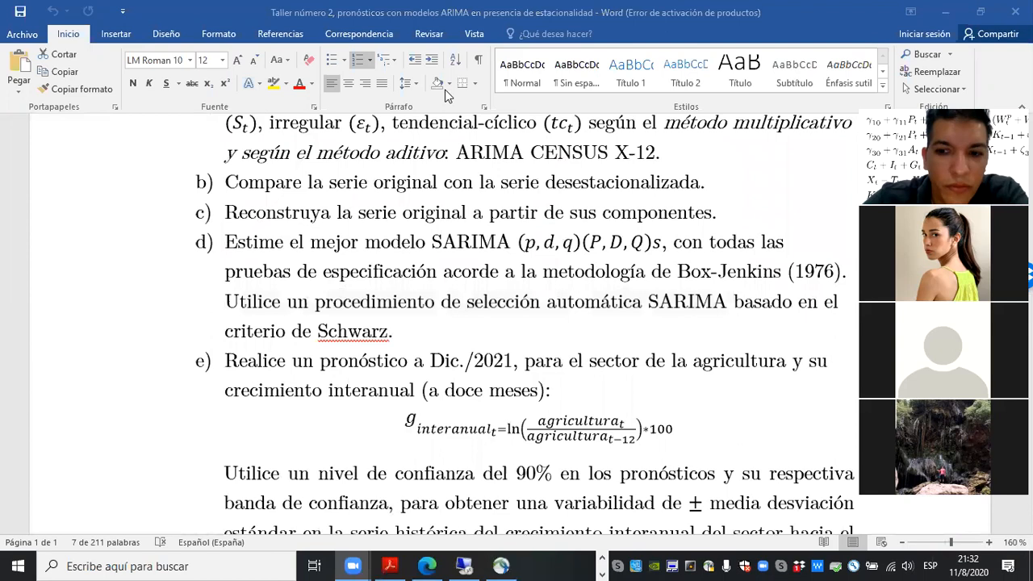
click(722, 429)
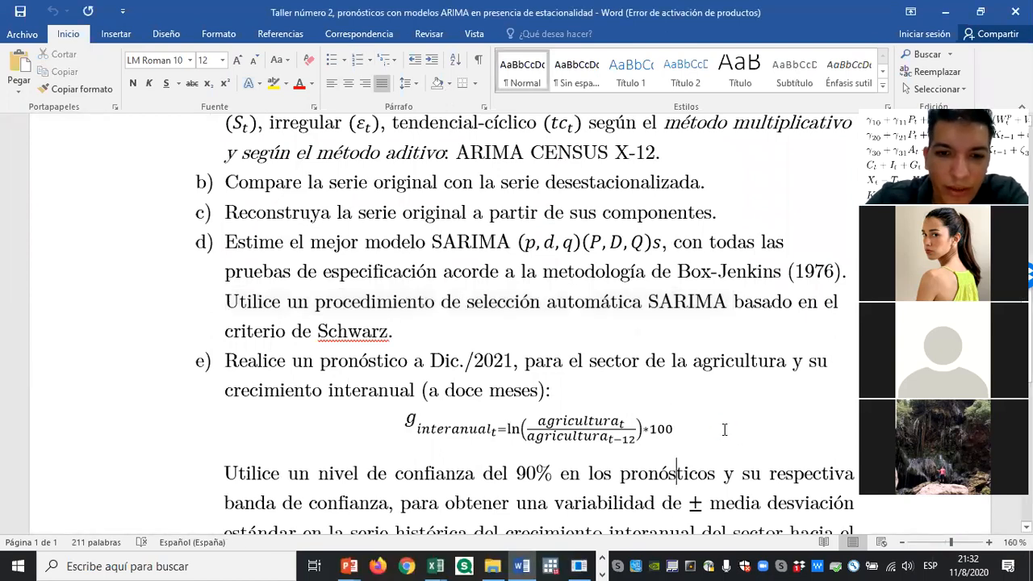
- Bold the phrase "Utilice un nivel de confianza del 90%" in item e of the workshop document
scroll(722, 429, down, 3)
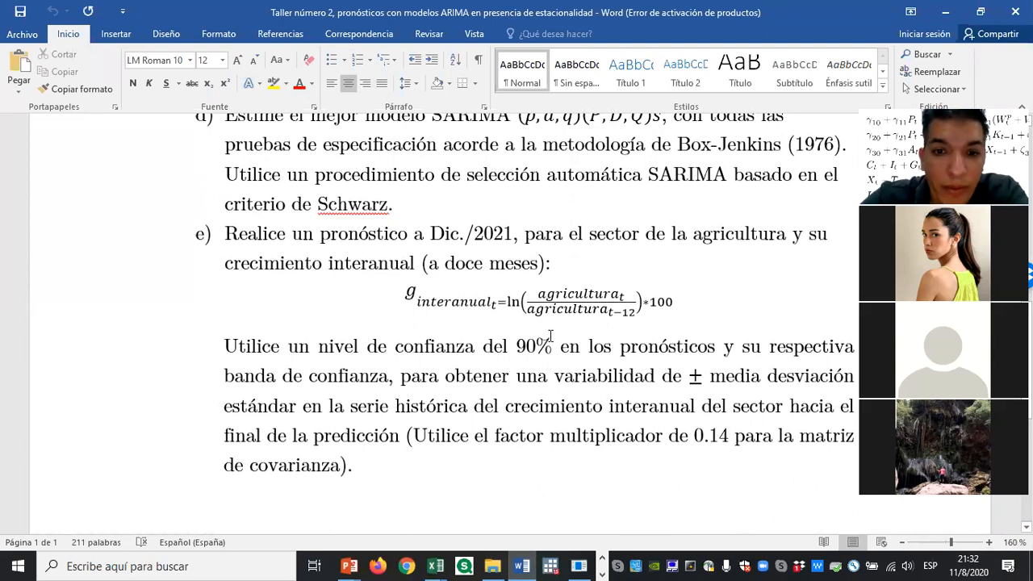
drag(553, 347, 224, 347)
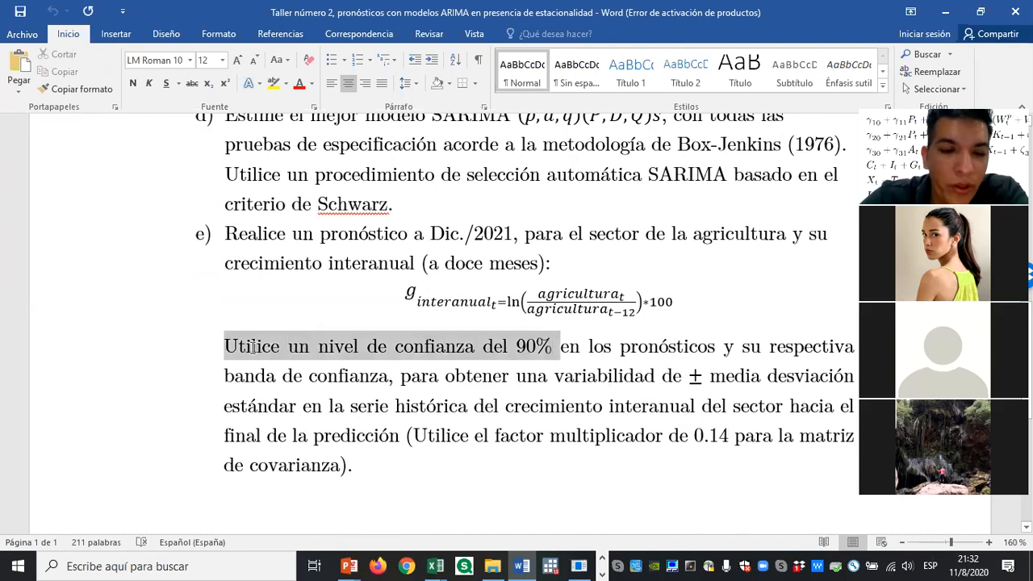
click(132, 83)
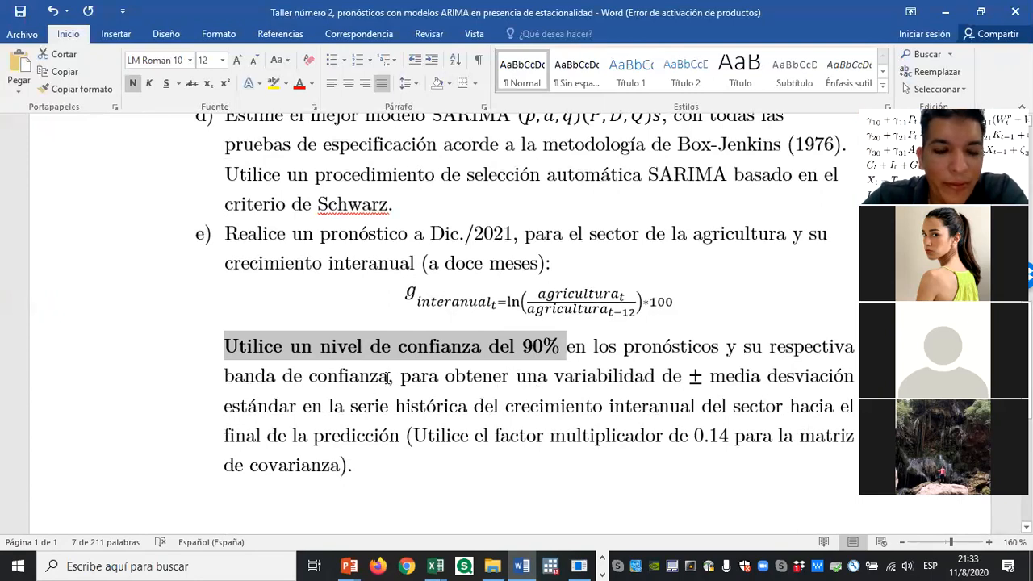
- Highlight and read item e's wording on the confidence band, the ± half standard deviation variability and the 0.14 multiplier for the covariance matrix
drag(388, 378, 251, 377)
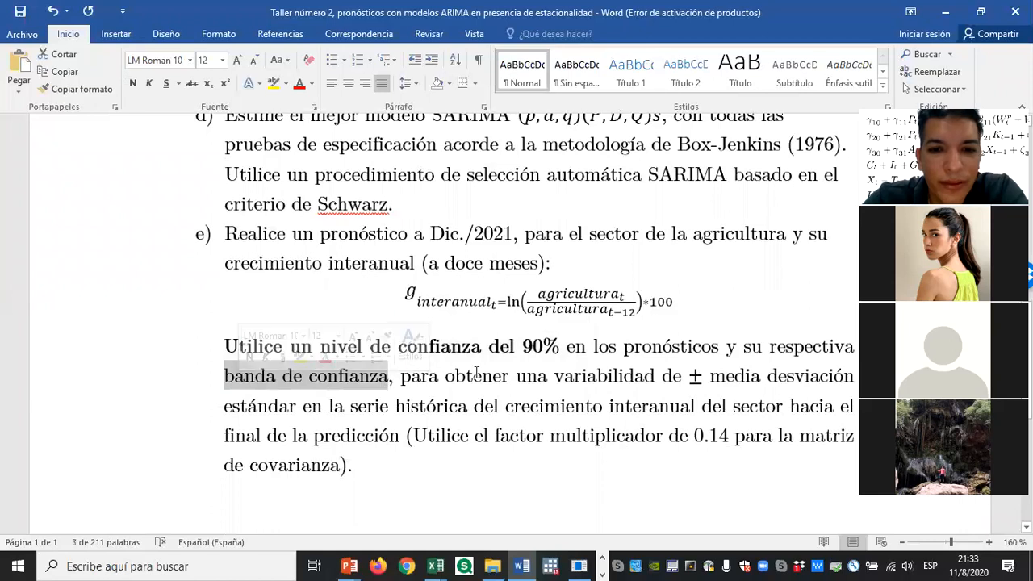
drag(557, 379, 637, 408)
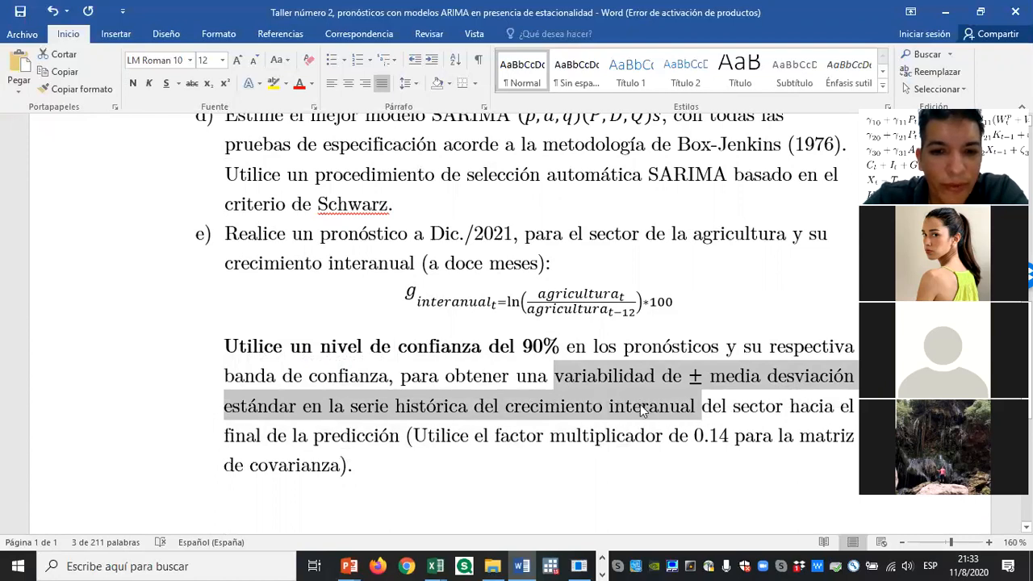
drag(640, 408, 640, 409)
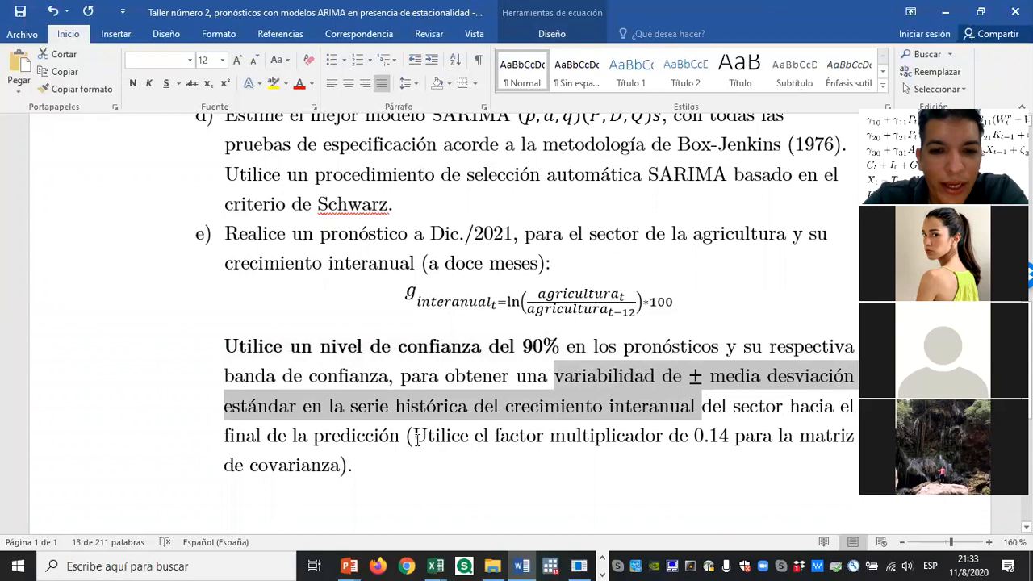
drag(410, 436, 756, 449)
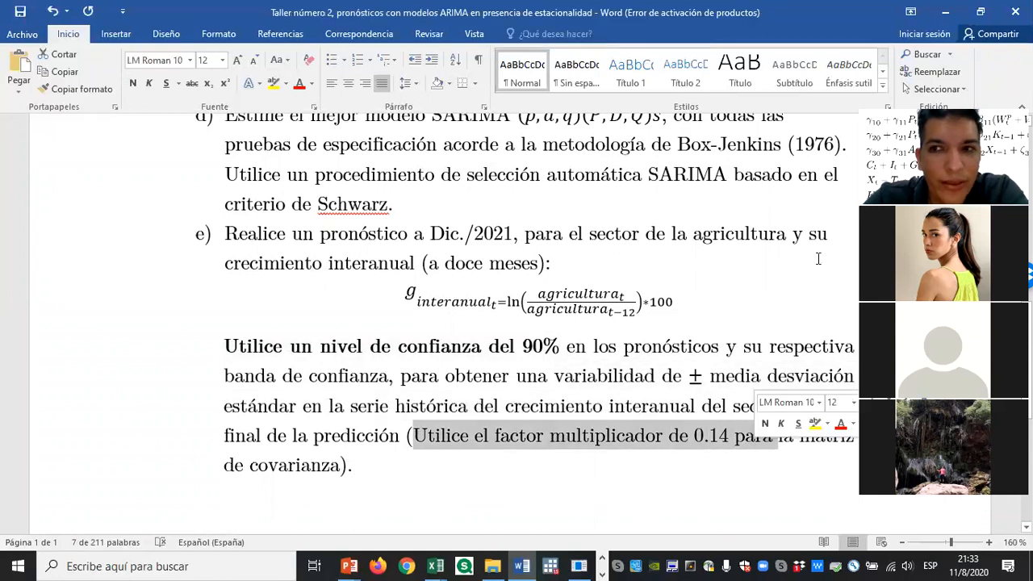
- Switch to EViews, open the g_interanual_0 graph beside the workfile, and inspect the growth value near the forecast's end
key(alt+Tab)
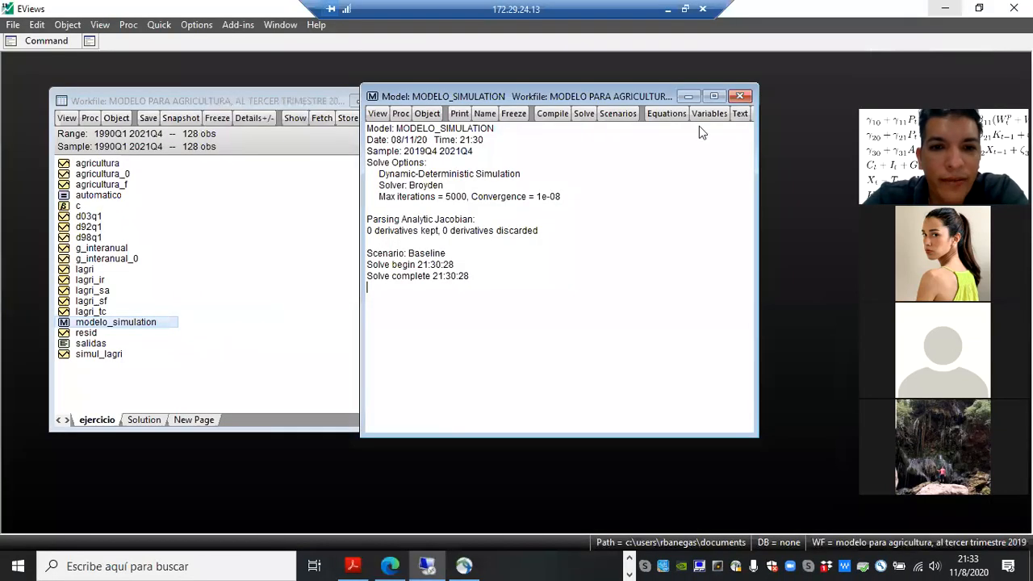
double_click(108, 258)
drag(682, 110, 510, 134)
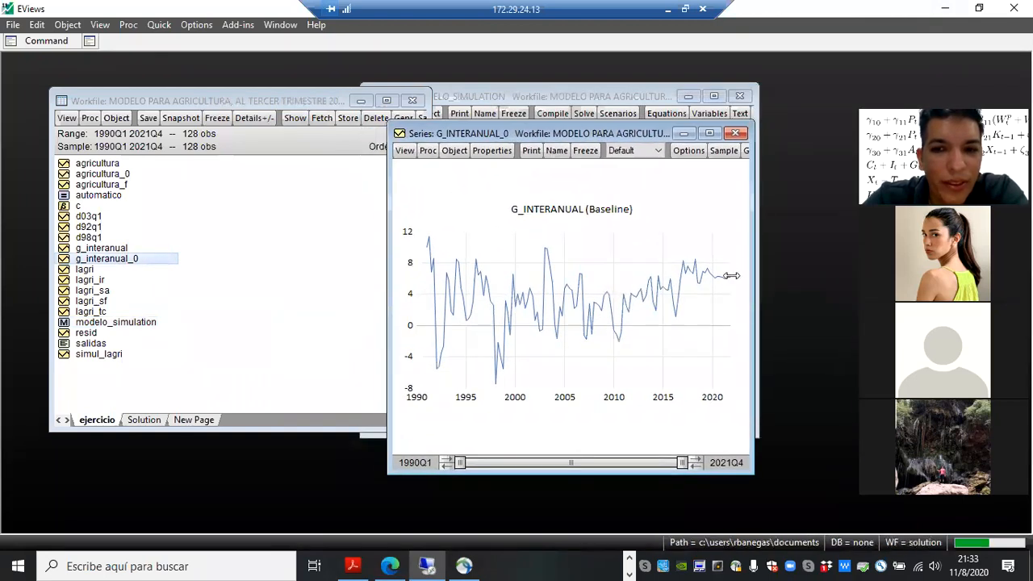
mouse_move(728, 283)
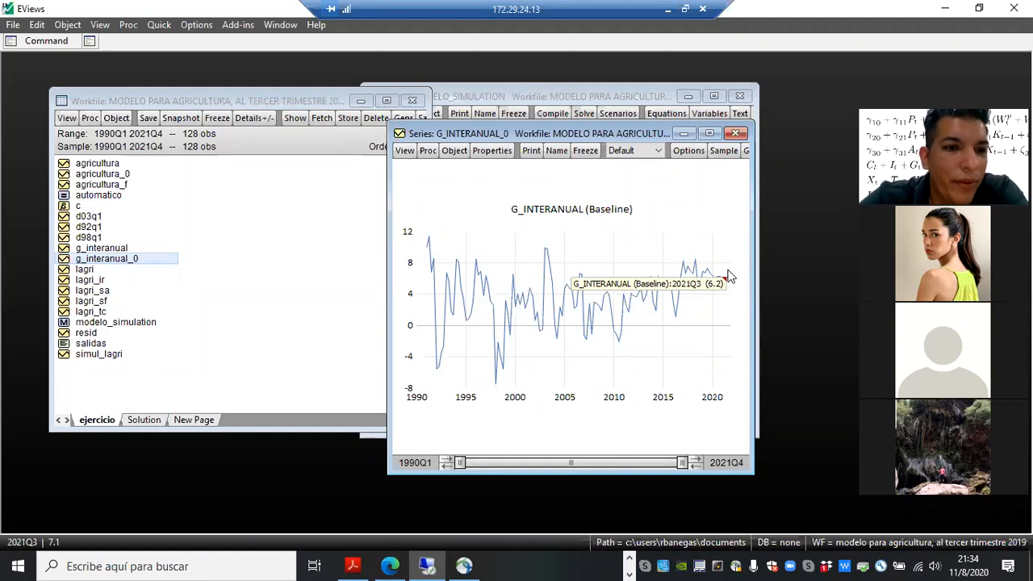
- Open g_interanual's descriptive statistics, place the window over the workfile, and mark the standard deviation
double_click(100, 249)
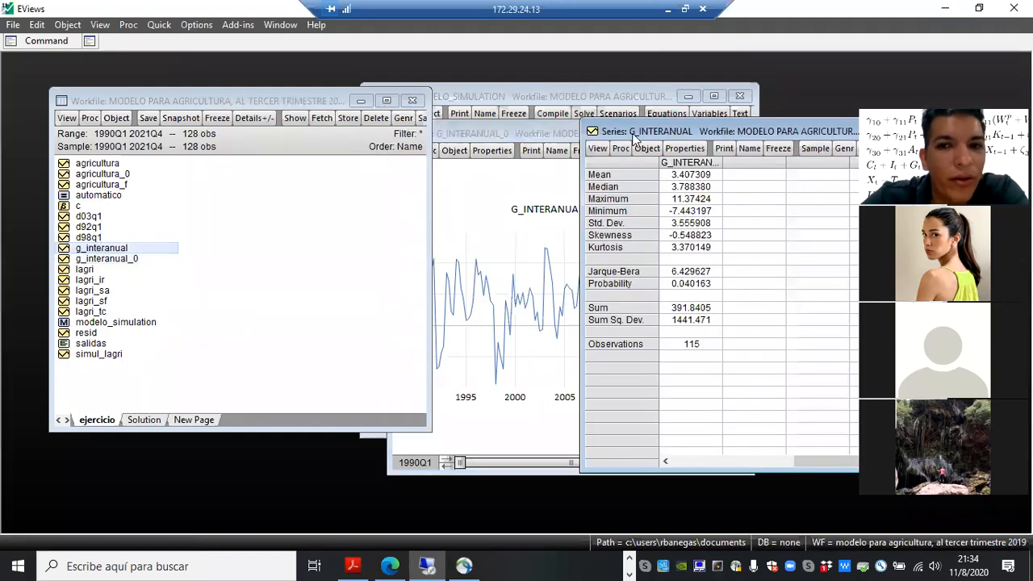
drag(684, 130, 174, 153)
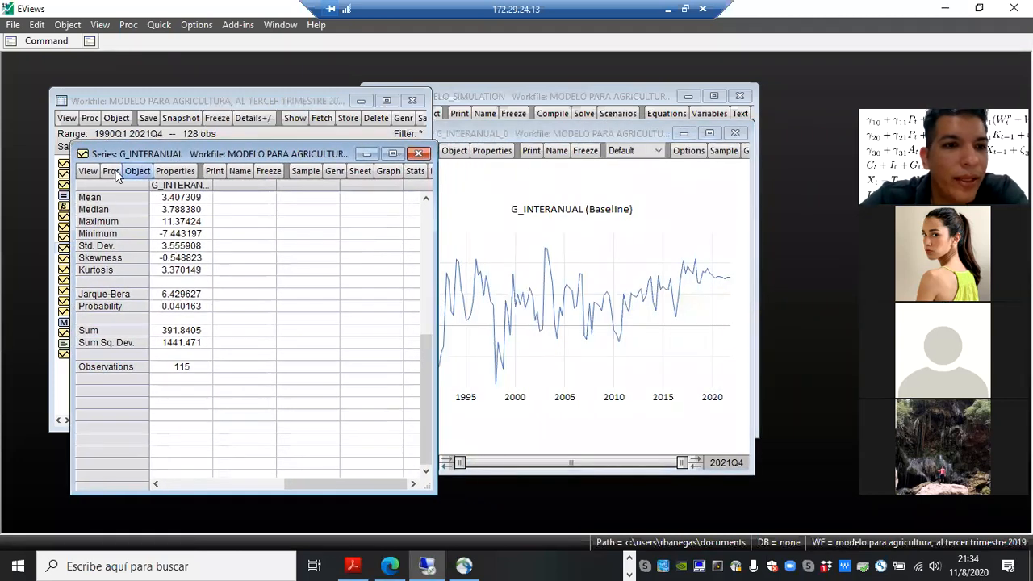
click(188, 248)
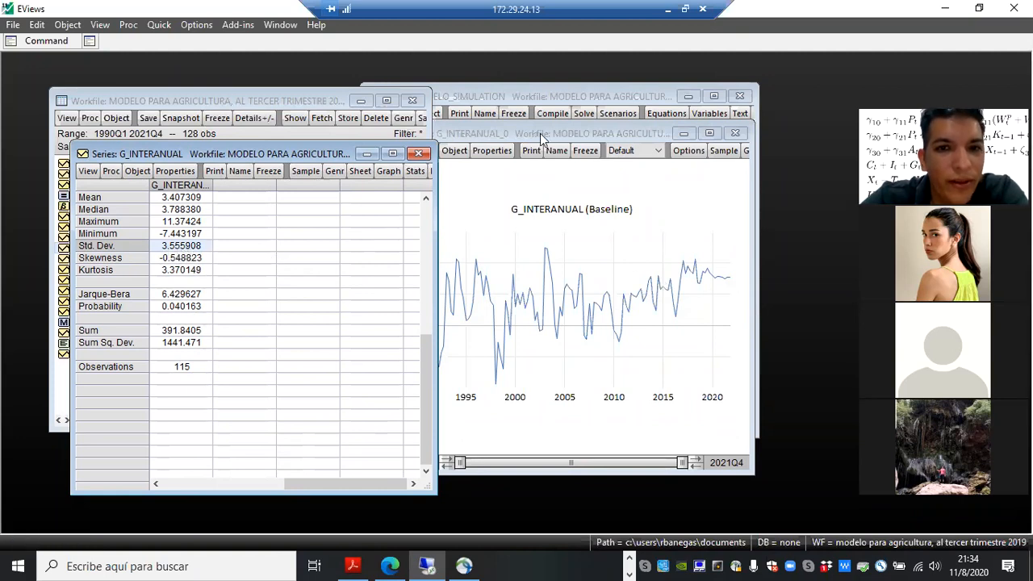
- Bring modelo_simulation forward, open its solution settings, and set the two-sided confidence interval size to 0.90
drag(587, 96, 530, 128)
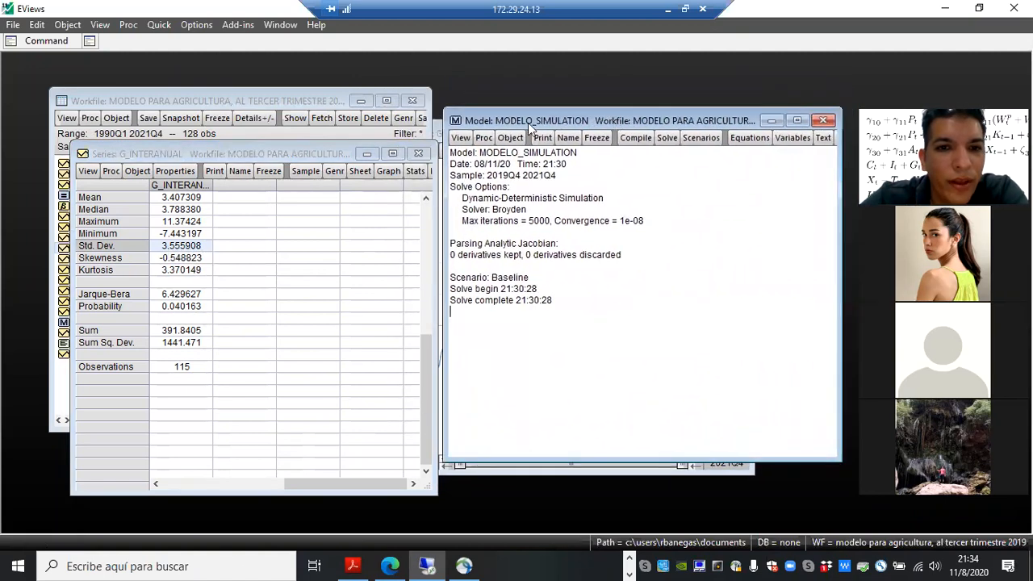
click(485, 139)
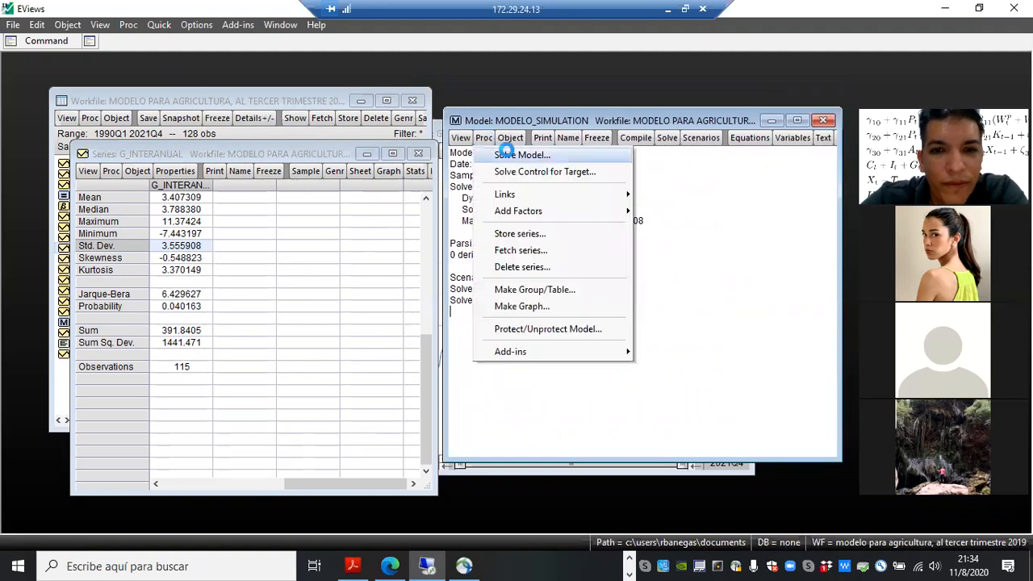
click(509, 155)
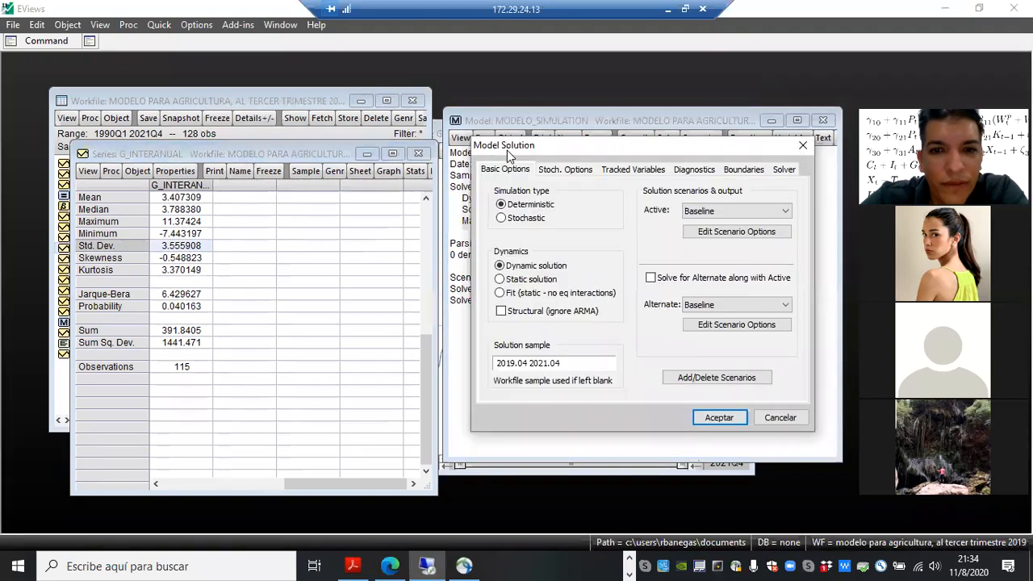
click(554, 171)
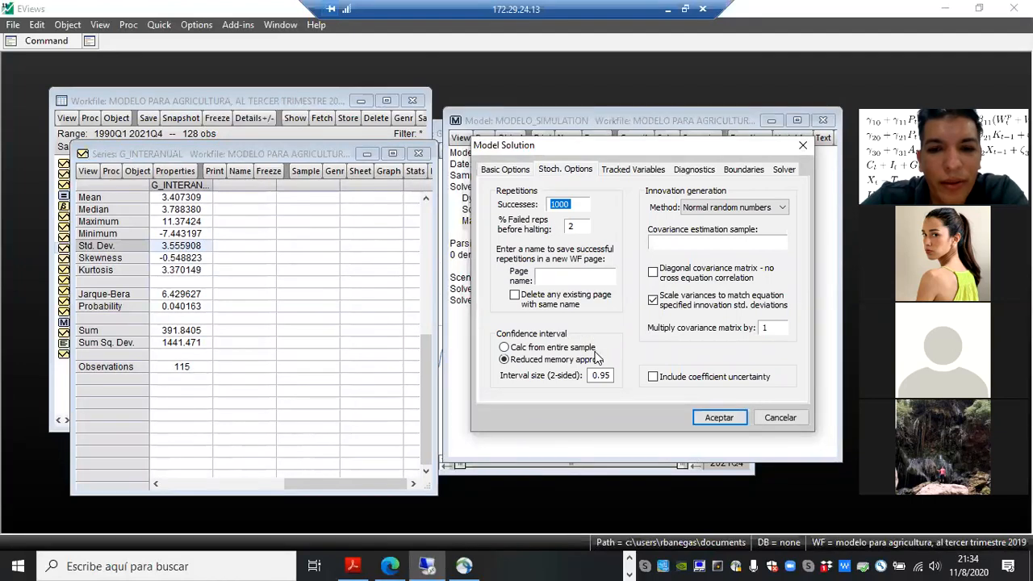
click(611, 376)
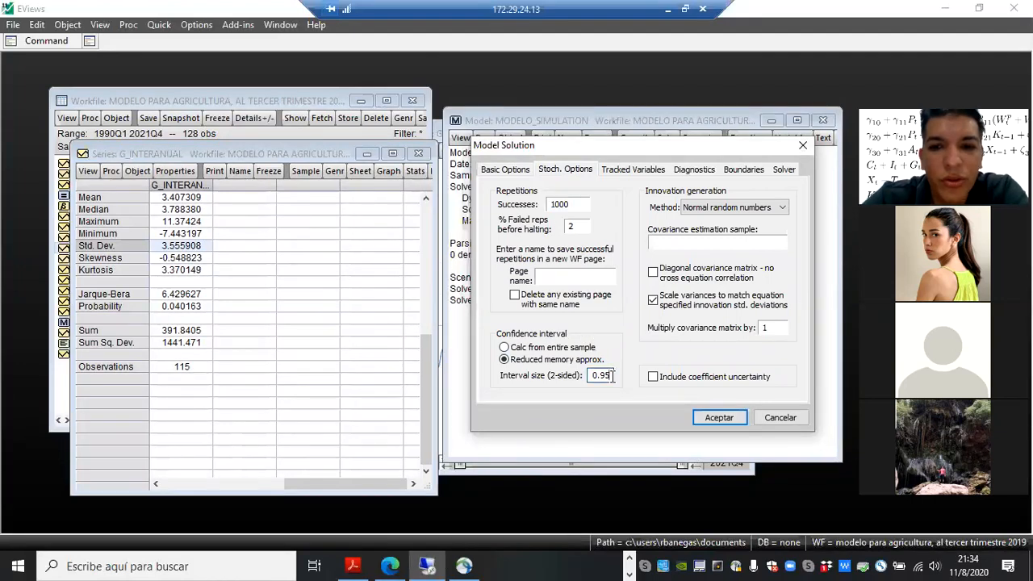
key(BackSpace)
key(BackSpace)
key(BackSpace)
key(BackSpace)
text(0.90)
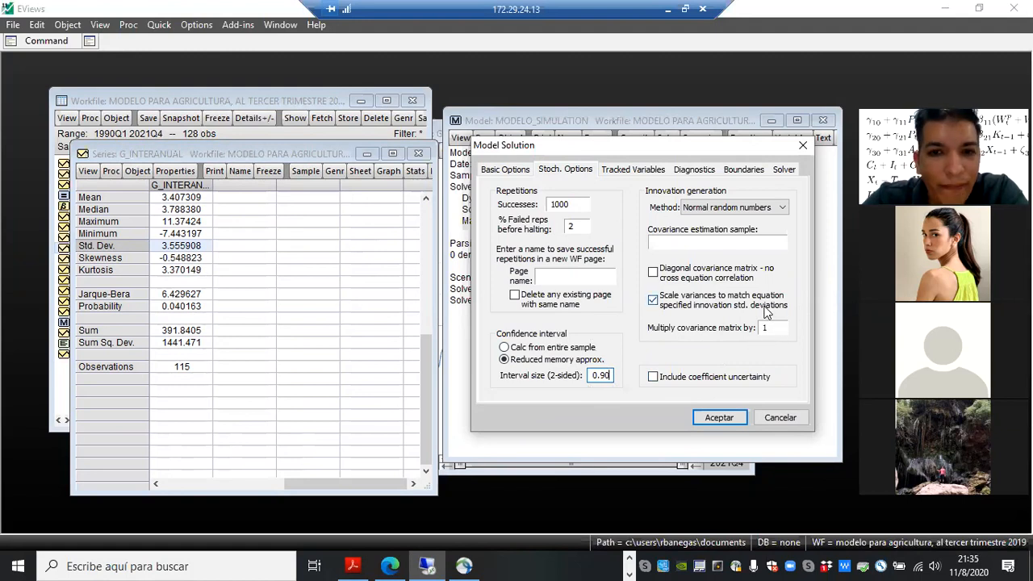
- Set the simulation type to Stochastic, check the 2019.04 2021.04 solution sample, and solve the model
click(521, 172)
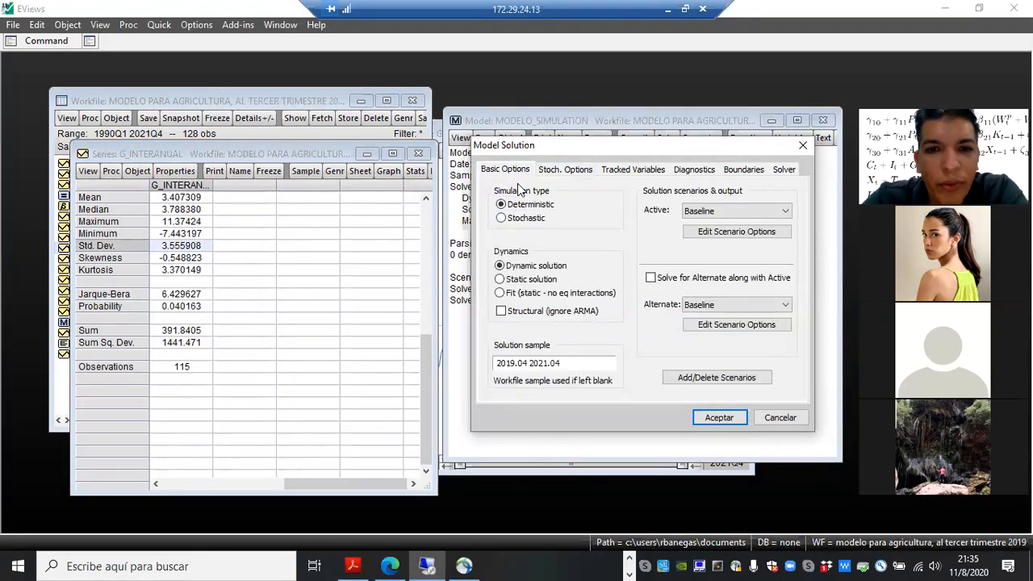
click(533, 224)
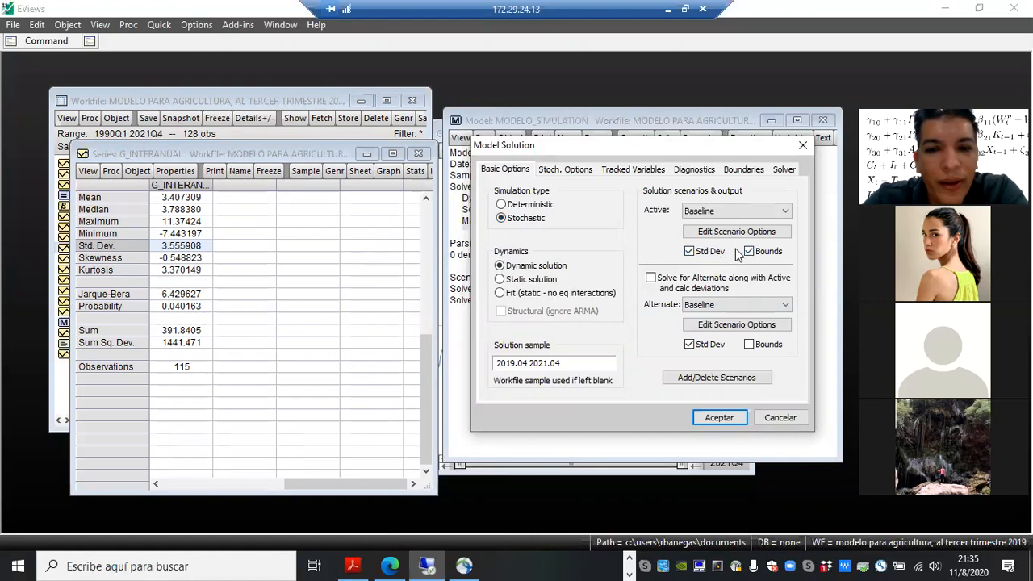
double_click(495, 363)
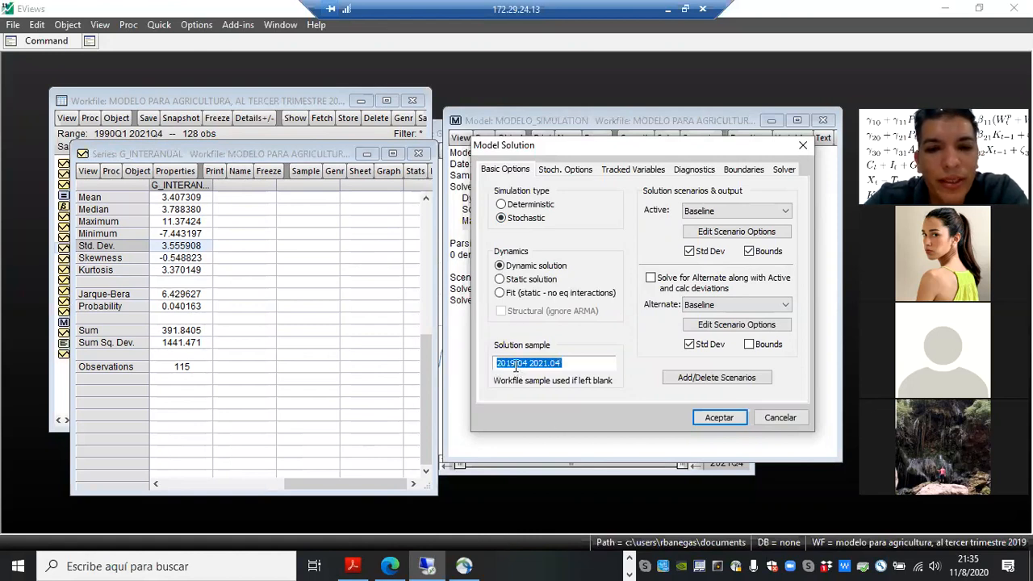
click(517, 365)
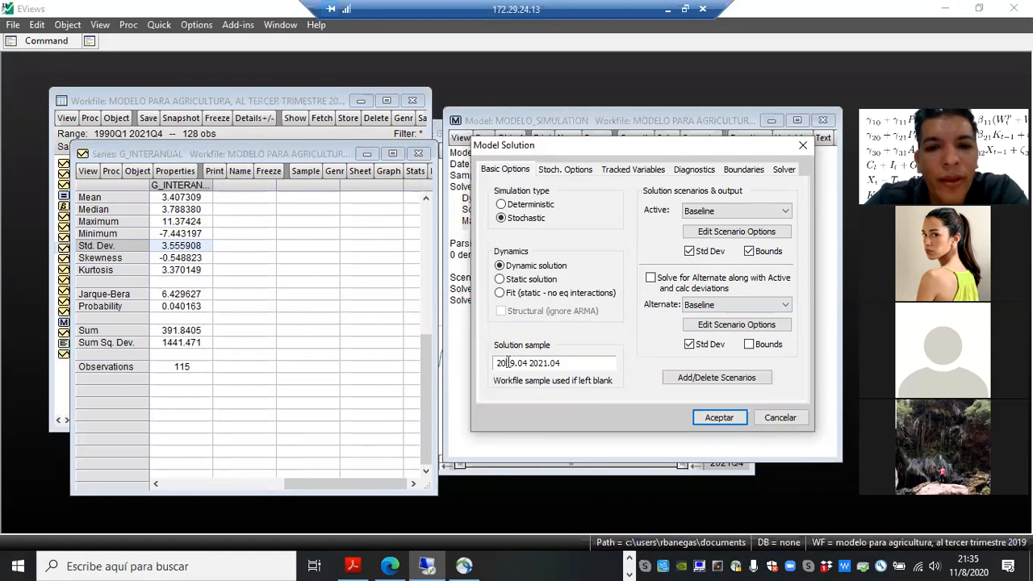
double_click(548, 362)
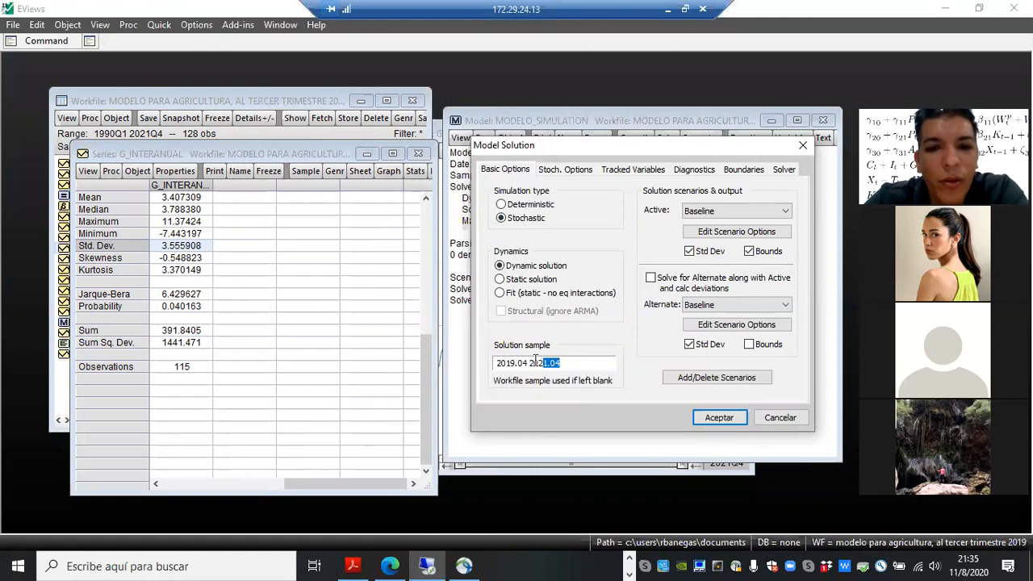
click(423, 155)
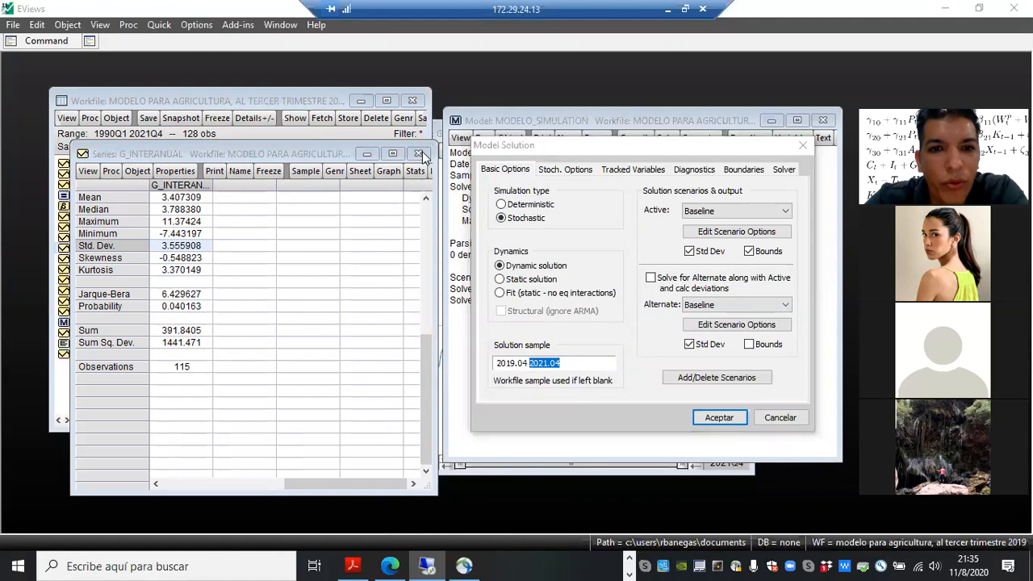
click(717, 417)
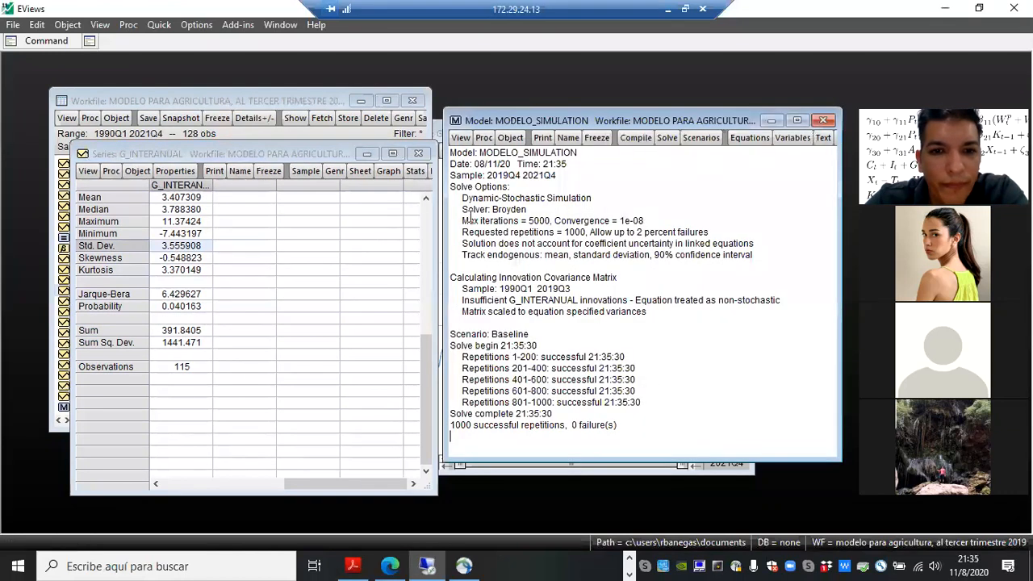
- Close the g_interanual statistics, open g_interanual_0, g_interanual_0h, g_interanual_0l and g_interanual_0m as a group, and move its window nearer the workfile
click(419, 154)
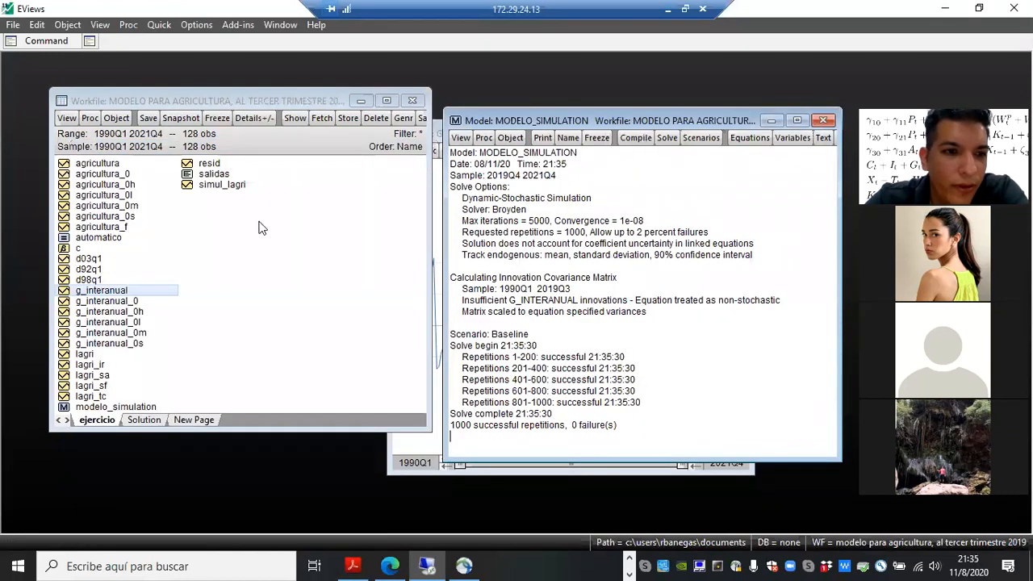
click(140, 301)
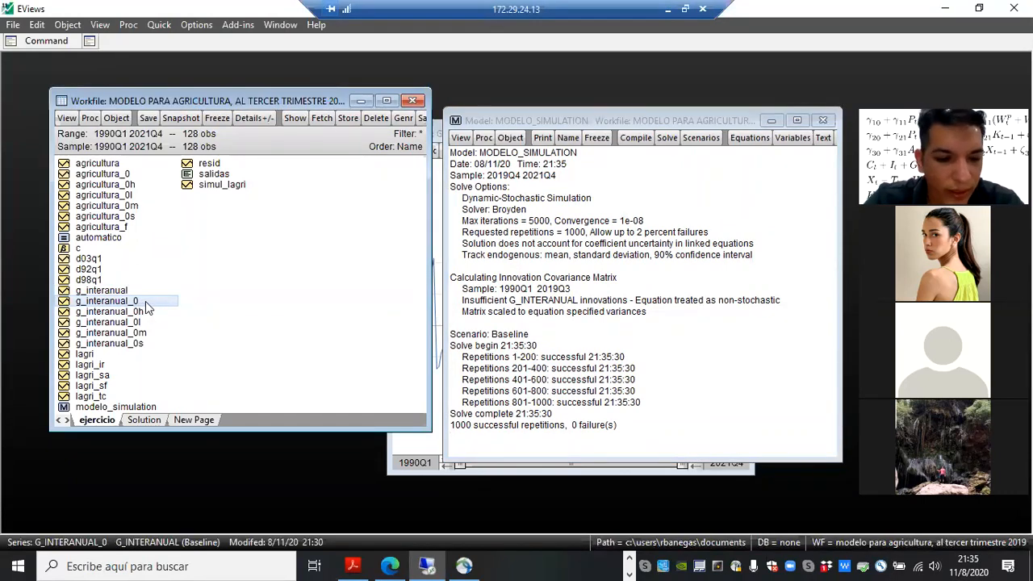
key(shift+Down)
key(shift+Down)
key(shift+Down)
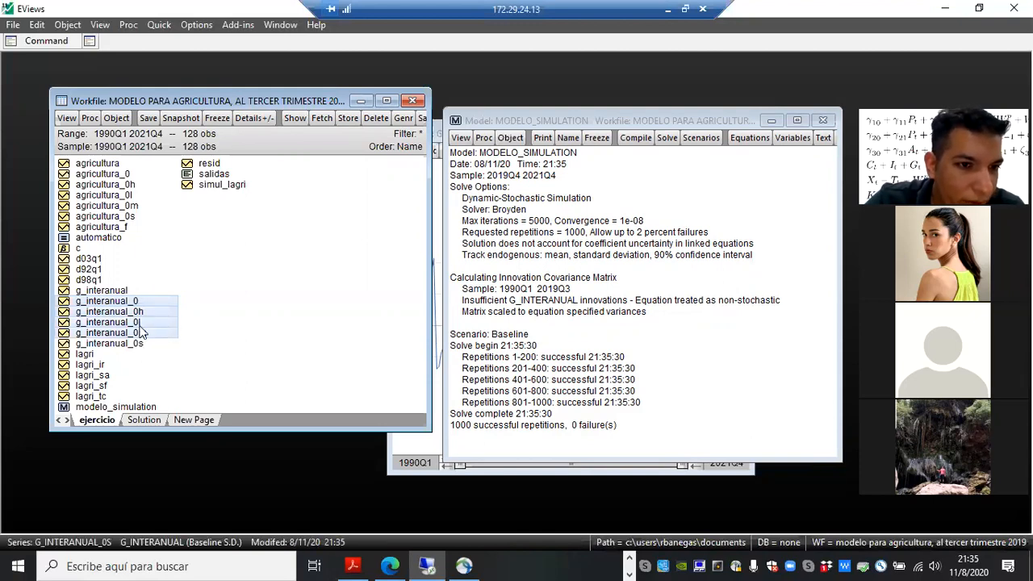
right_click(143, 321)
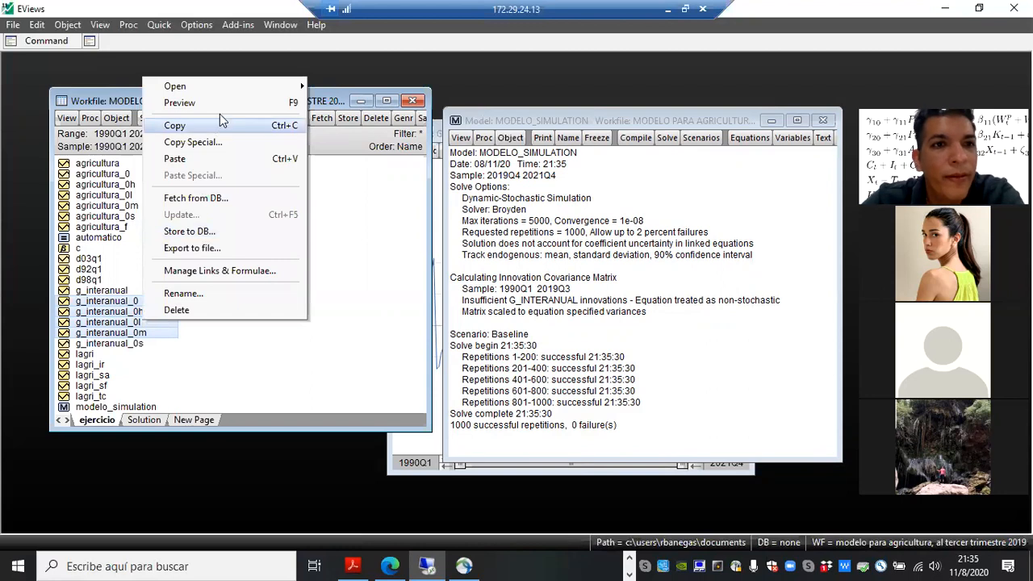
mouse_move(238, 86)
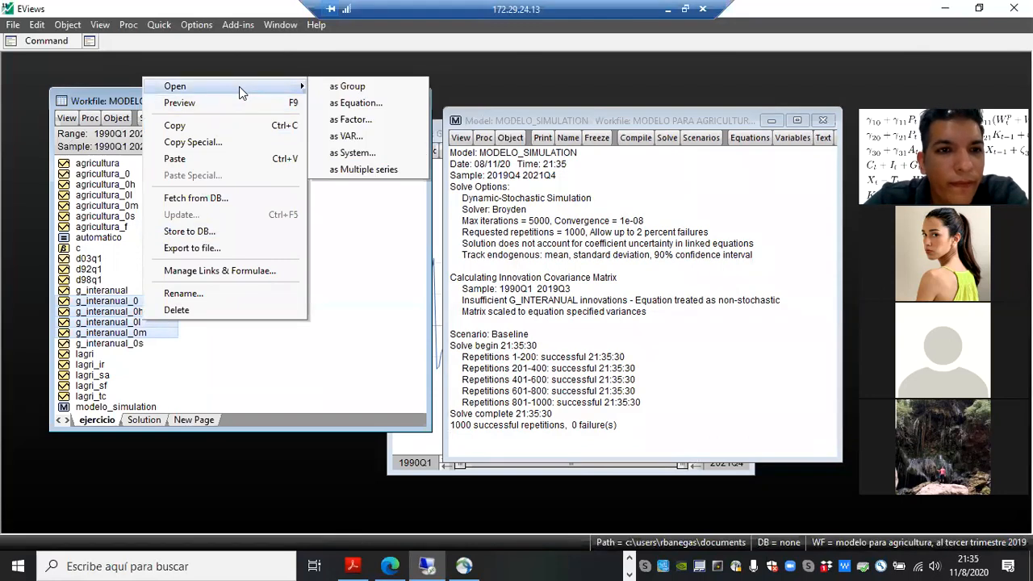
click(338, 89)
drag(683, 155, 308, 164)
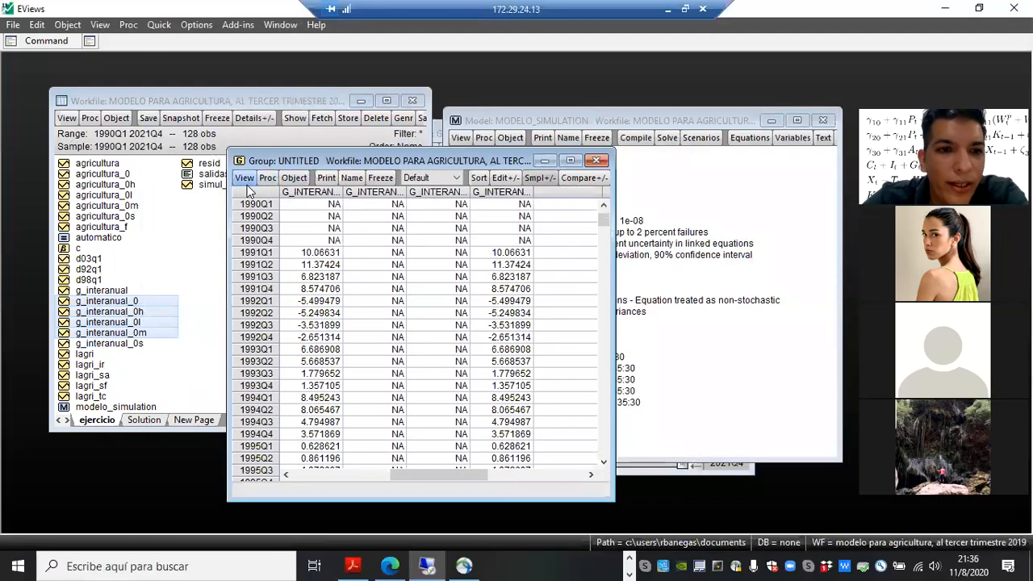
- Display the group as a basic Line & Symbol graph of raw data, with all series in a single graph
click(246, 182)
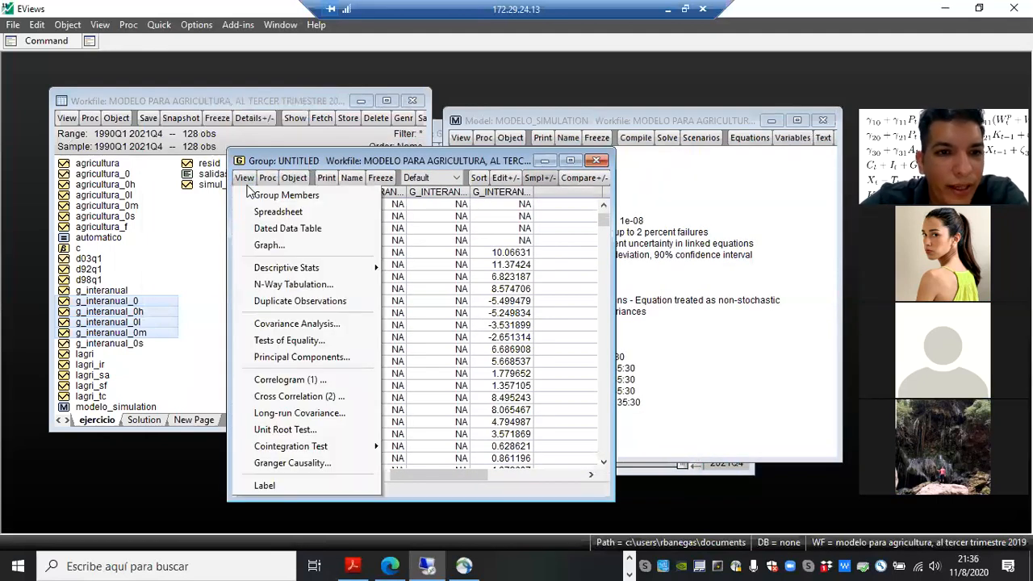
click(270, 246)
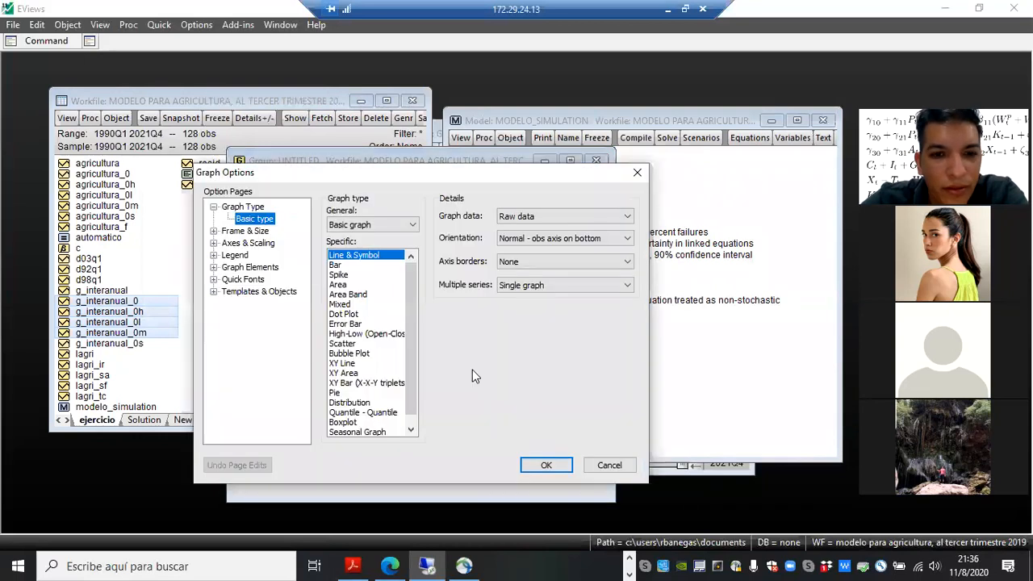
click(547, 463)
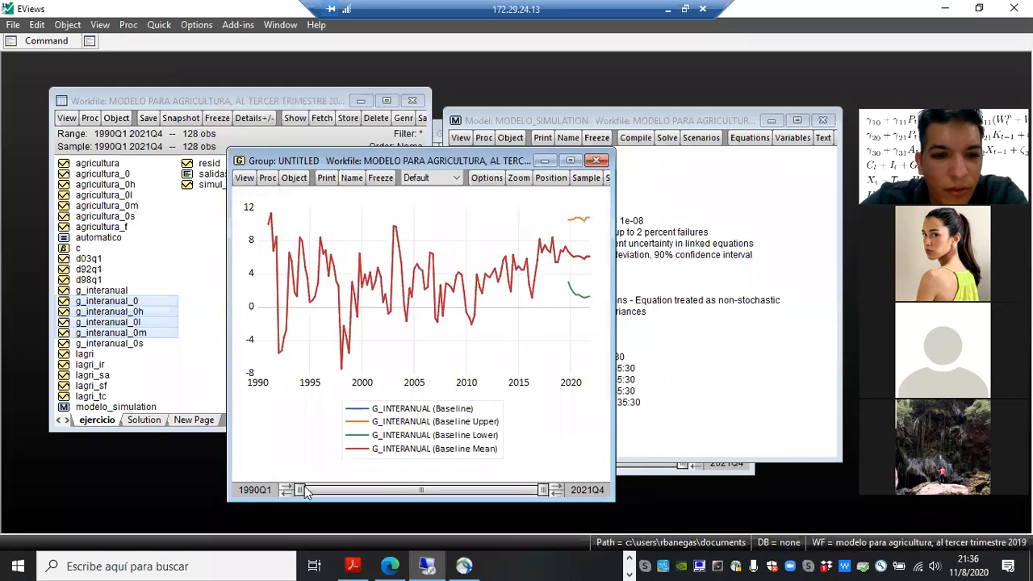
- Start the growth graph's range at 2001Q4, place the graph and model windows side by side, and inspect the 2021Q4 forecast points
drag(301, 490, 403, 488)
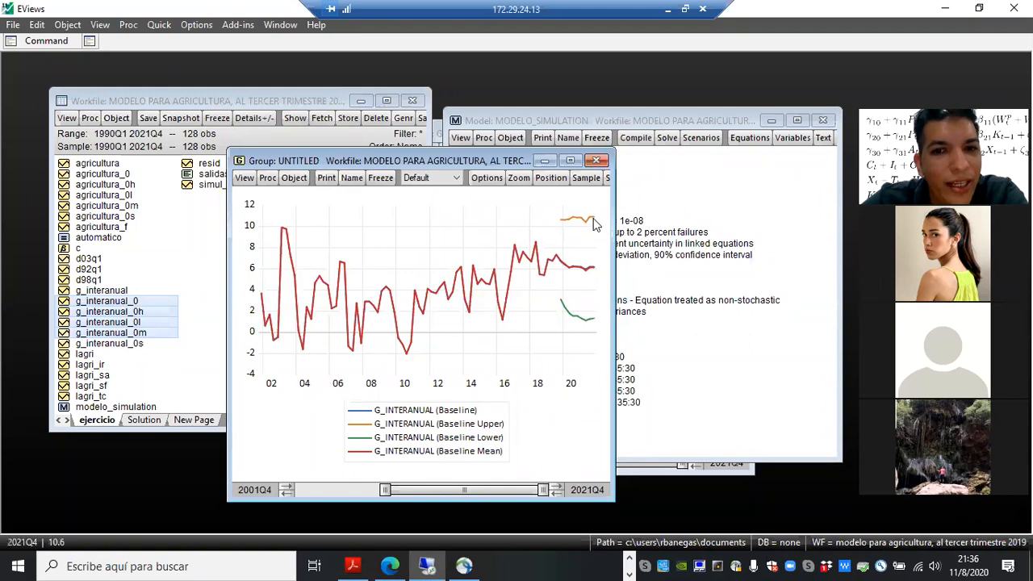
mouse_move(594, 225)
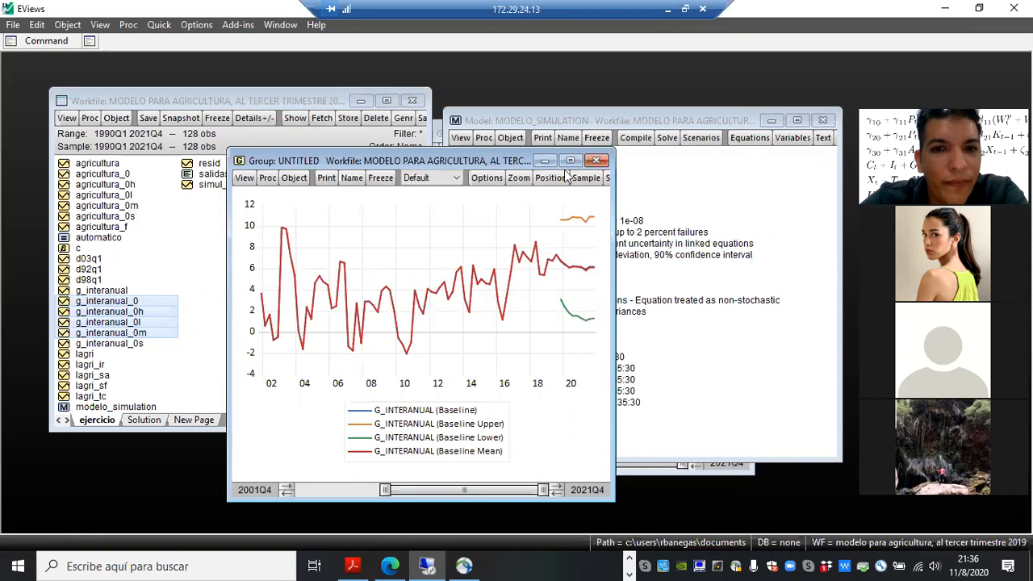
drag(507, 159, 370, 133)
drag(520, 118, 587, 131)
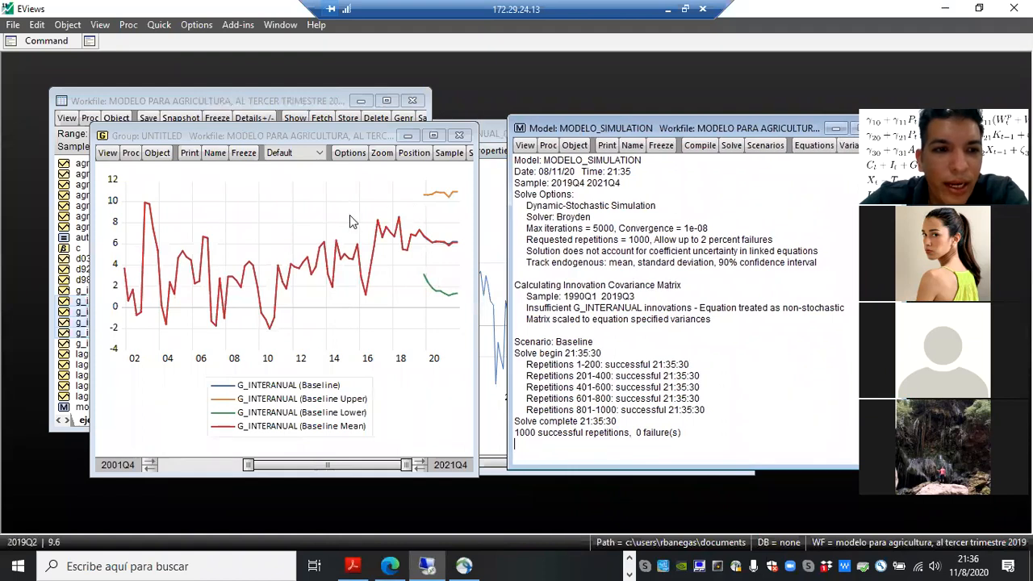
click(548, 145)
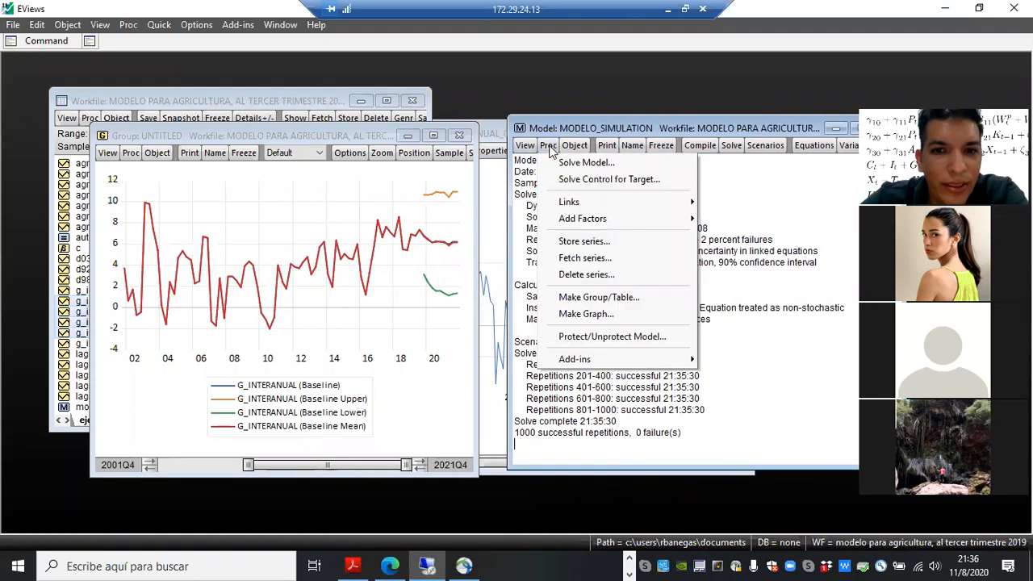
click(457, 248)
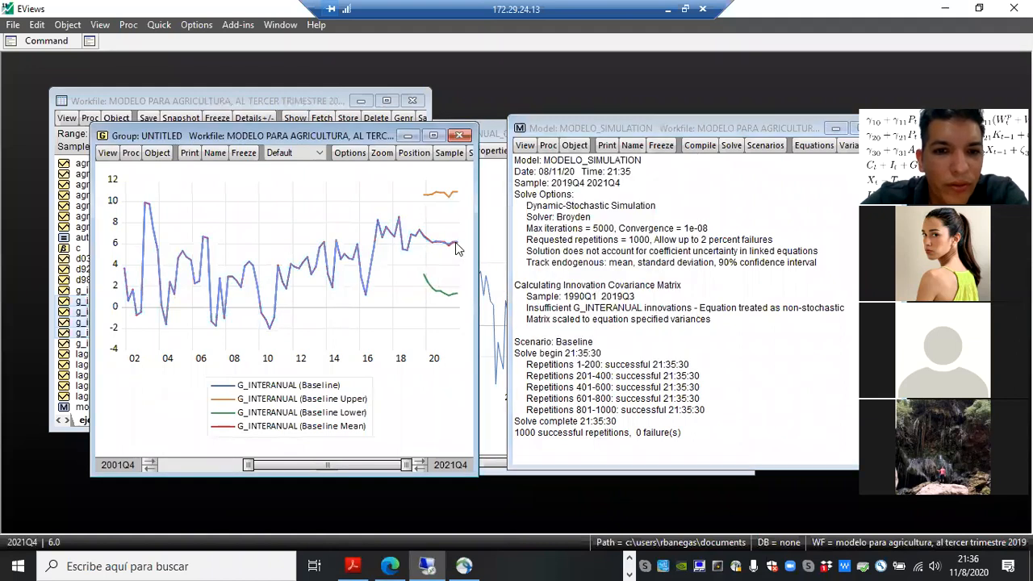
mouse_move(455, 244)
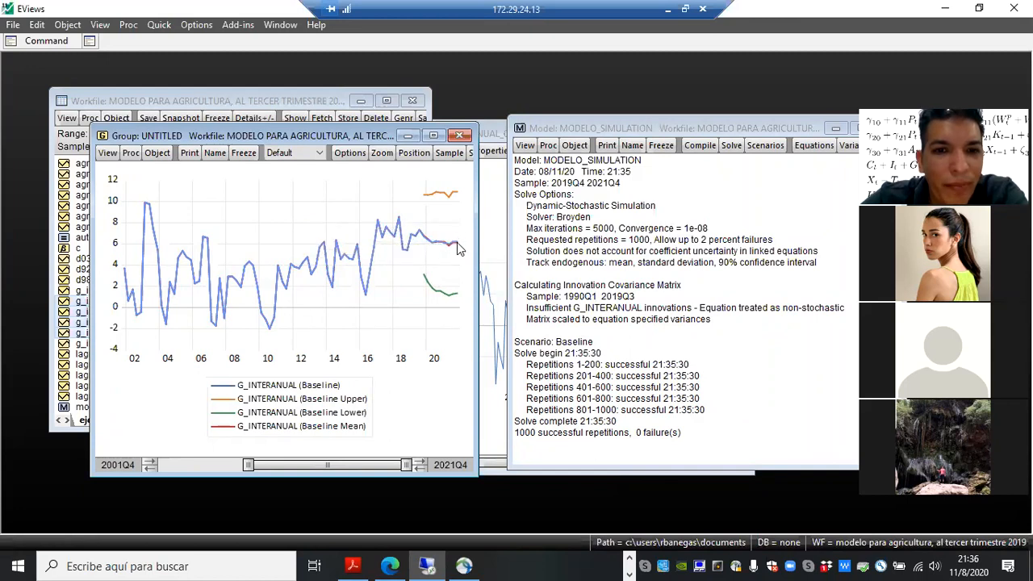
- Set modelo_simulation's stochastic covariance matrix multiplier to 0.14 and solve the model again
click(548, 145)
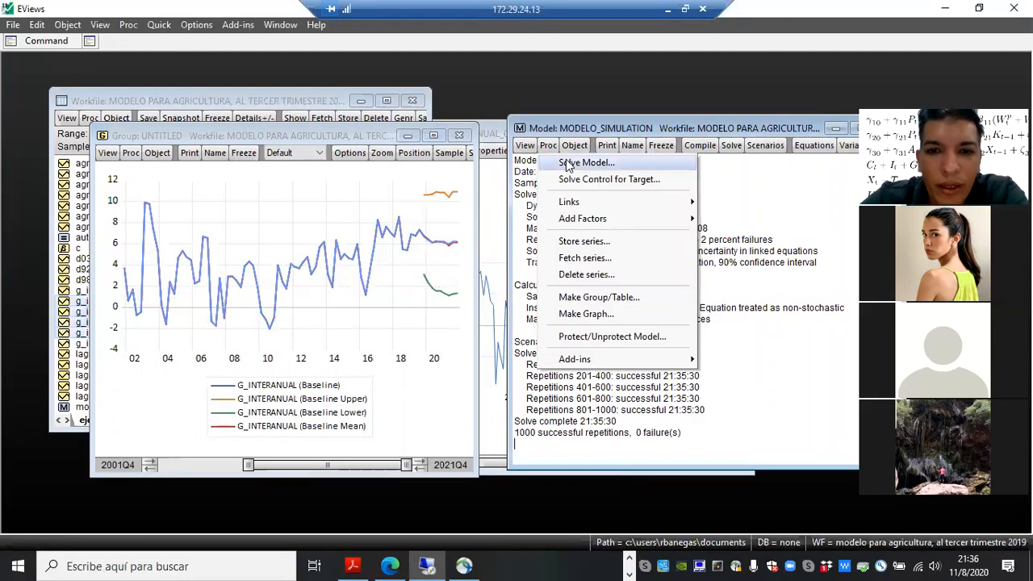
click(569, 164)
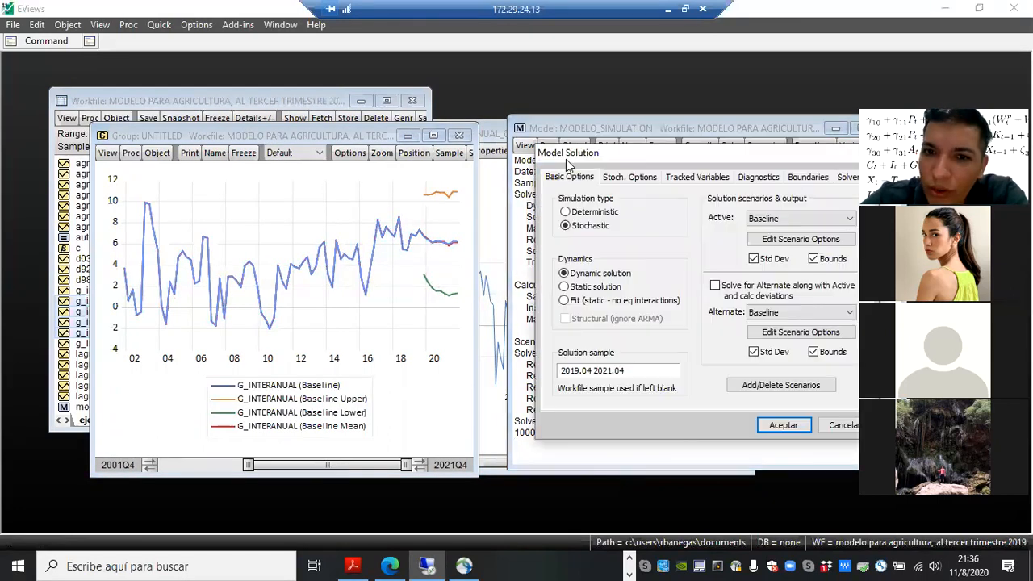
click(629, 177)
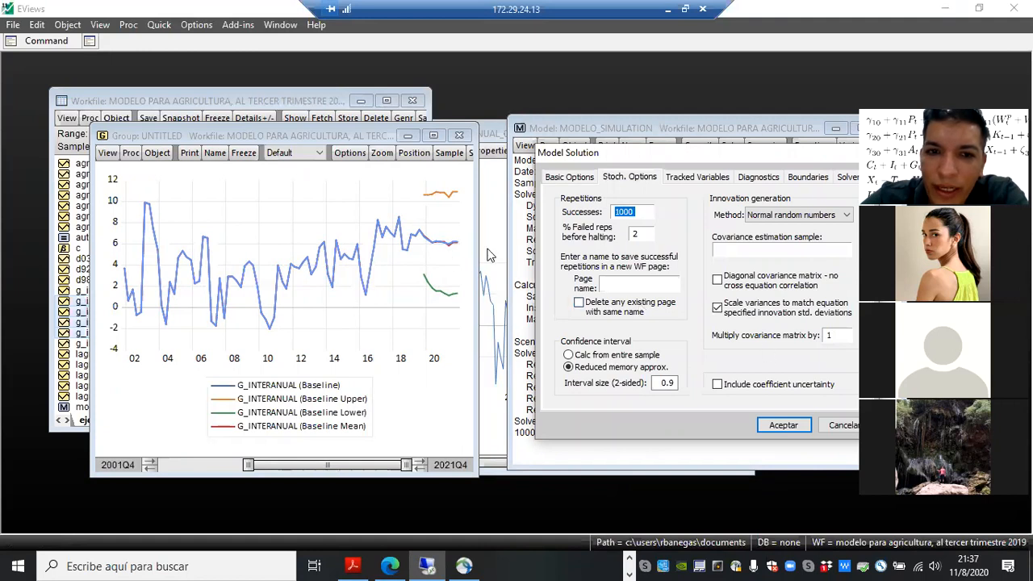
double_click(843, 337)
text(0)
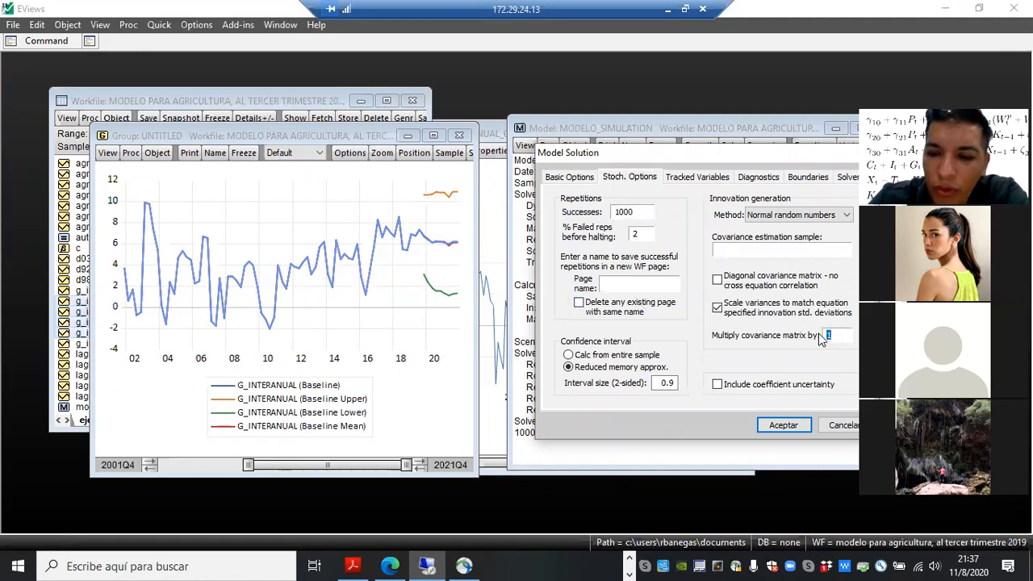
text(.14)
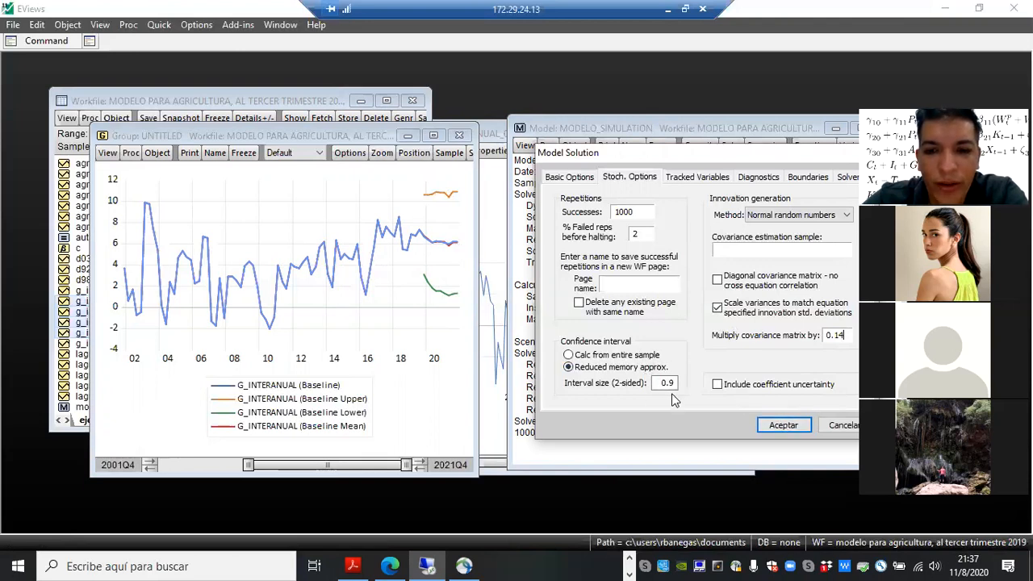
click(777, 425)
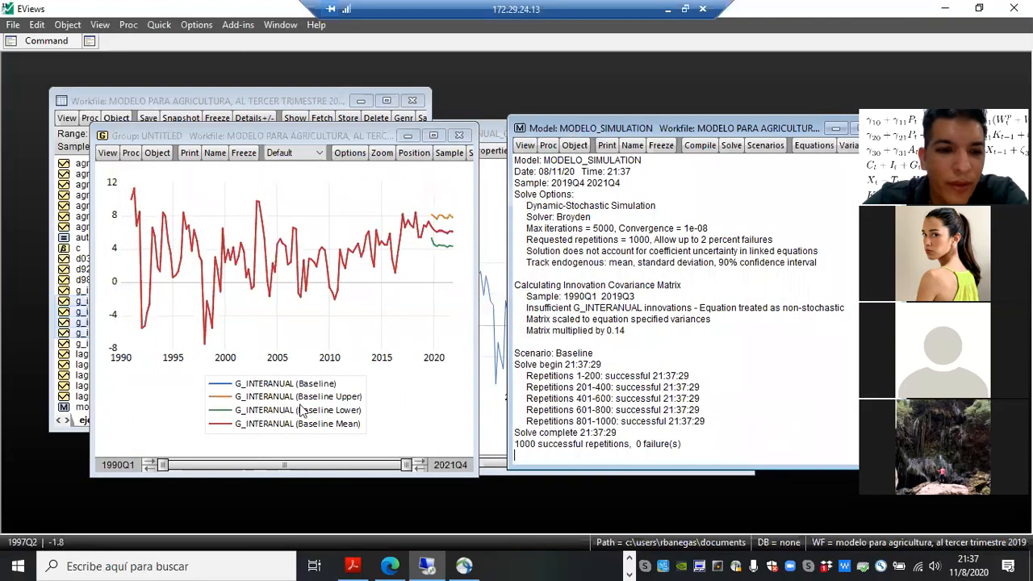
- Limit the growth graph to 2015Q3–2021Q4 and examine the baseline and confidence bounds around 2019Q3 and 2021Q4
drag(161, 465, 352, 460)
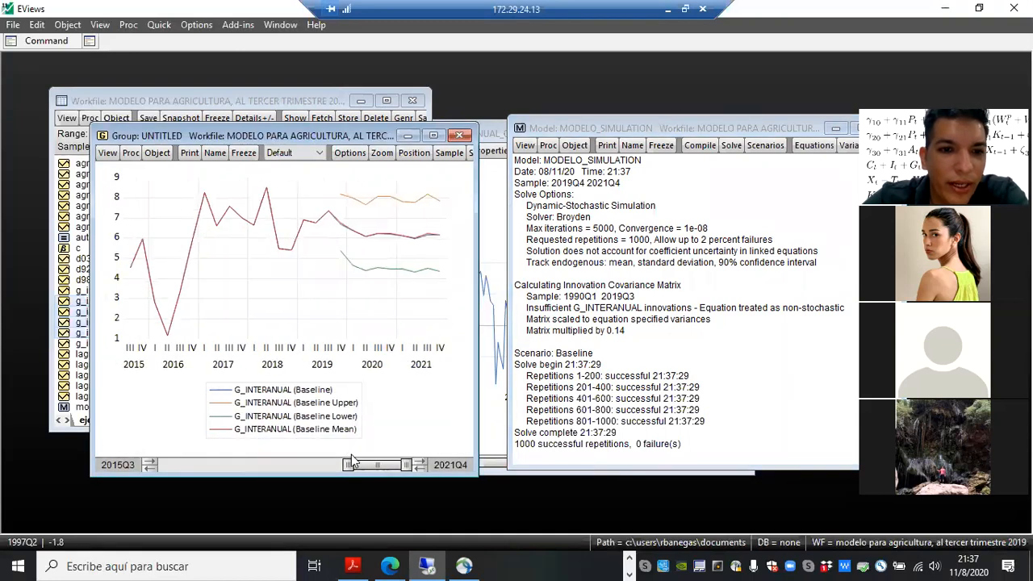
click(343, 302)
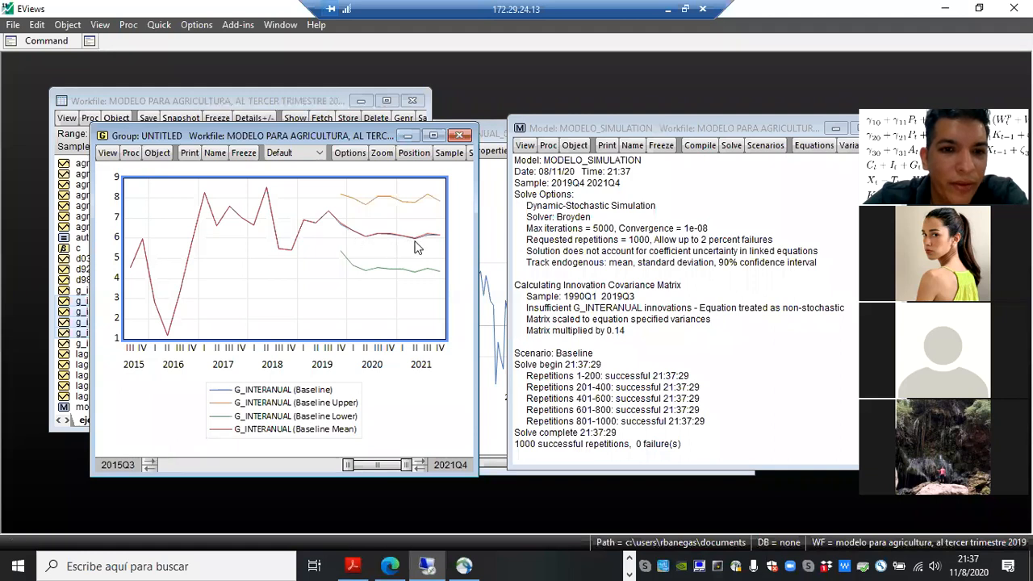
mouse_move(440, 247)
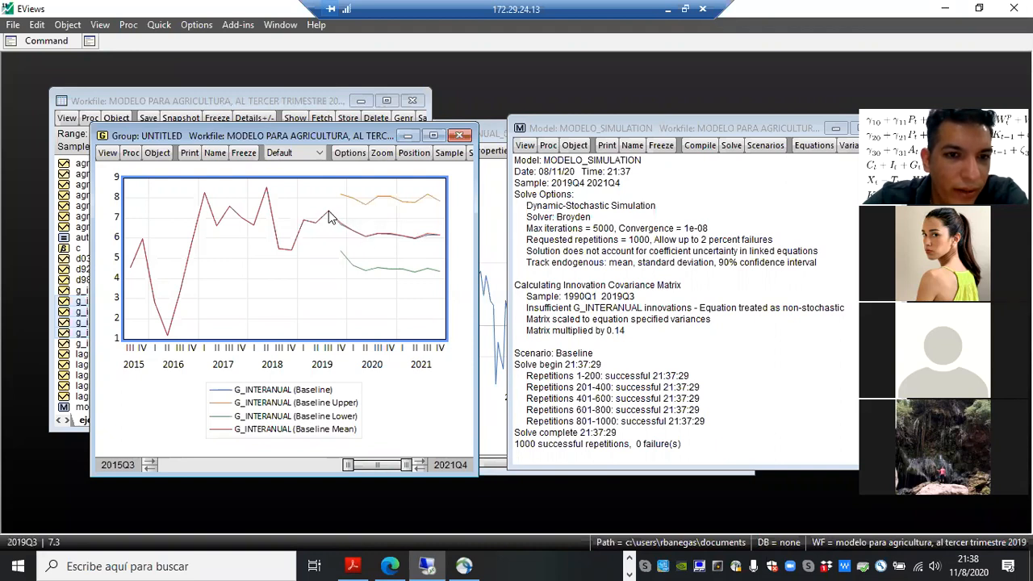
mouse_move(329, 216)
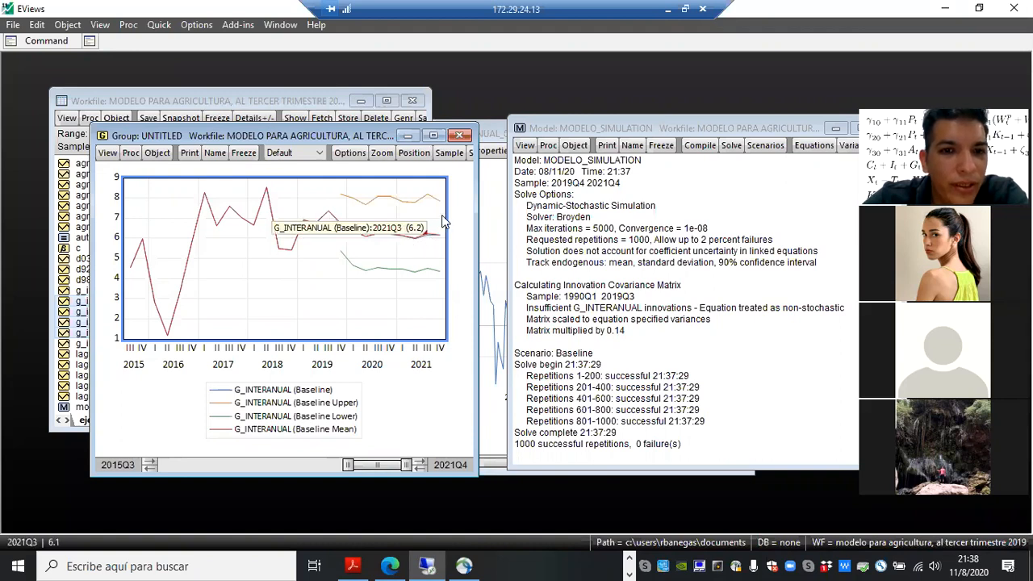
mouse_move(438, 205)
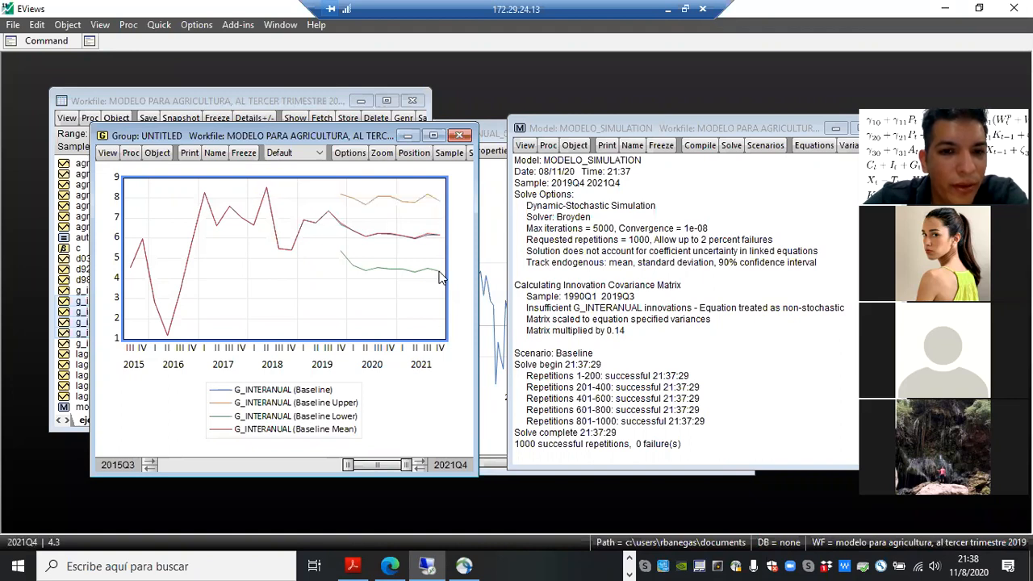
mouse_move(439, 276)
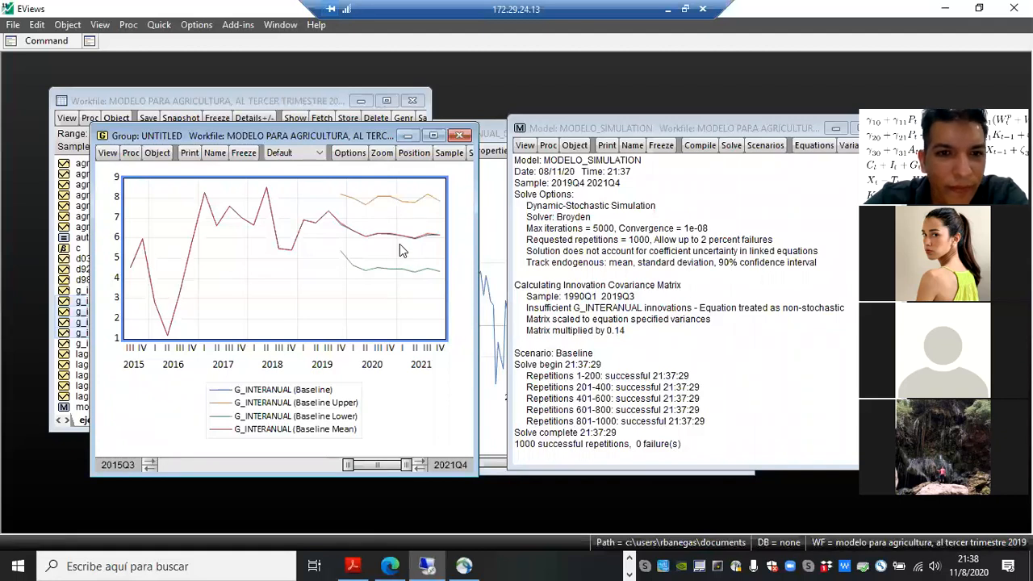
- Delete the untitled growth group, open agricultura_0, agricultura_0h, agricultura_0l and agricultura_0m as a group, and move its window nearer the workfile
click(458, 137)
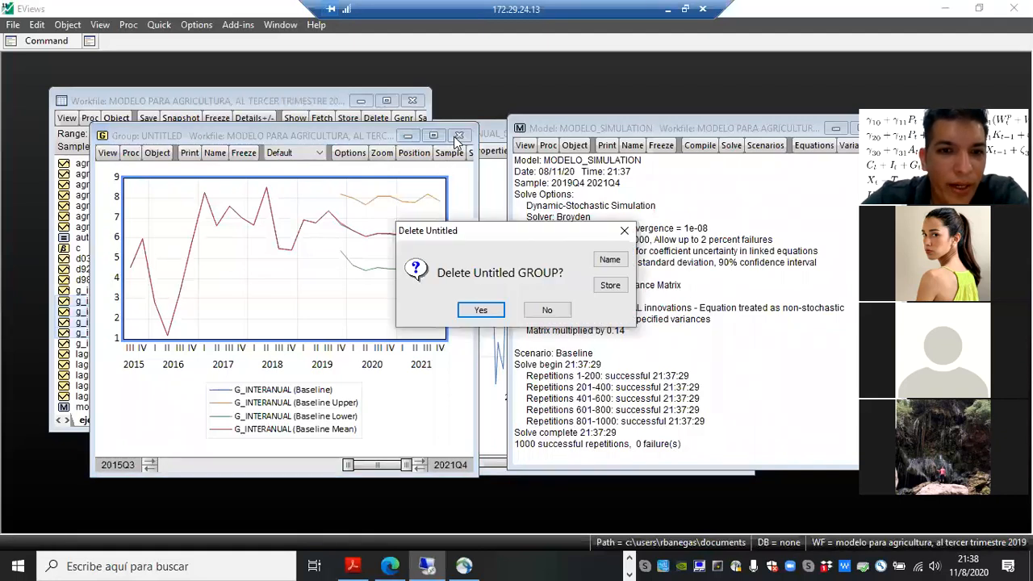
click(481, 310)
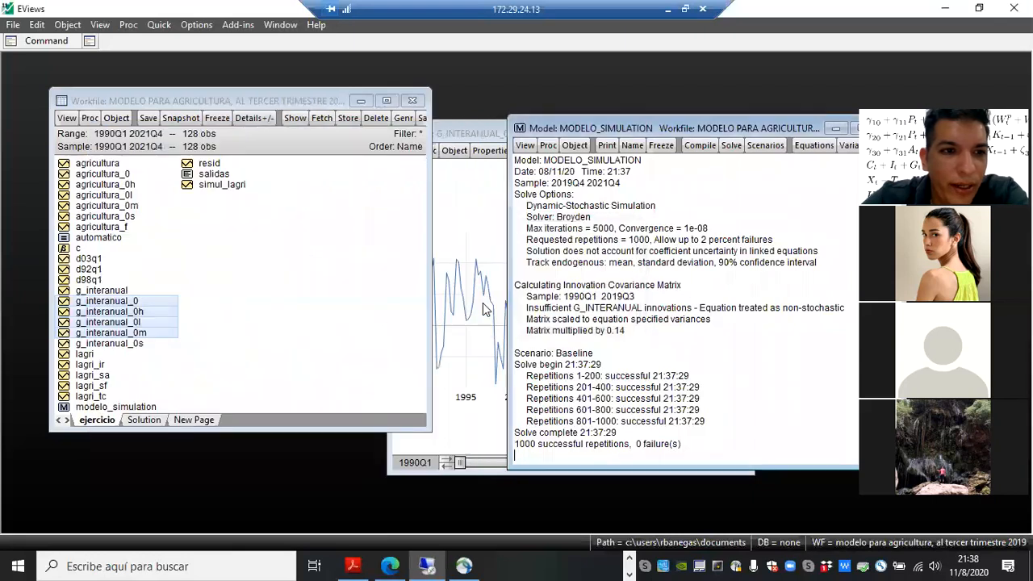
click(113, 176)
key(shift+Down)
key(shift+Down)
key(shift+Down)
key(shift+Down)
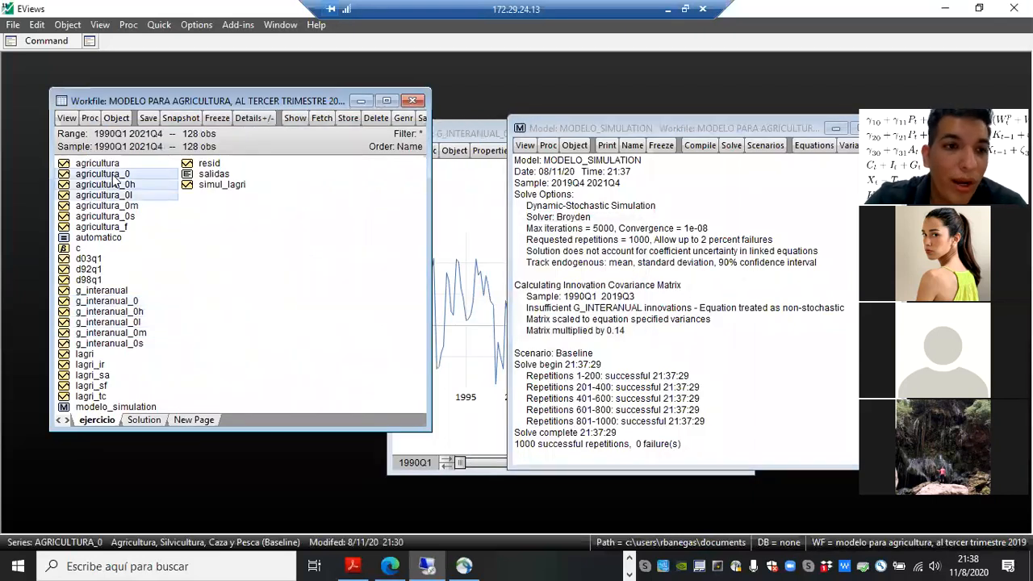
key(shift+Up)
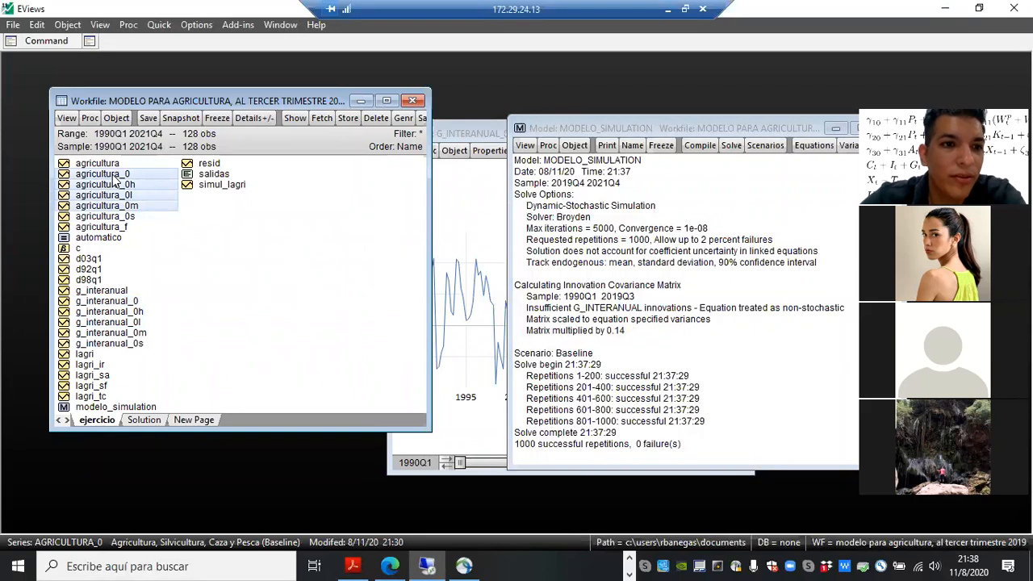
right_click(114, 179)
mouse_move(202, 185)
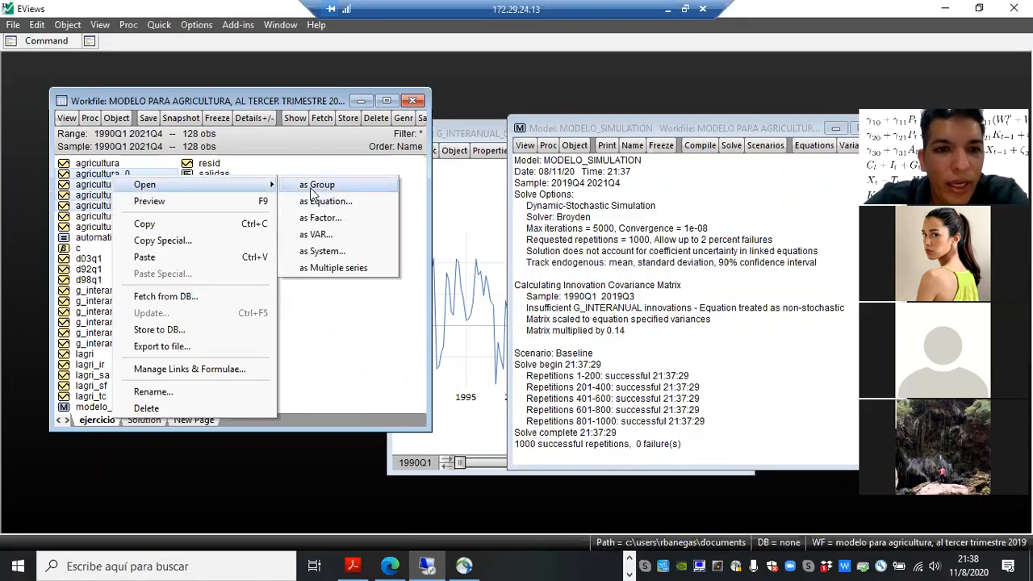
click(316, 185)
drag(682, 176, 309, 164)
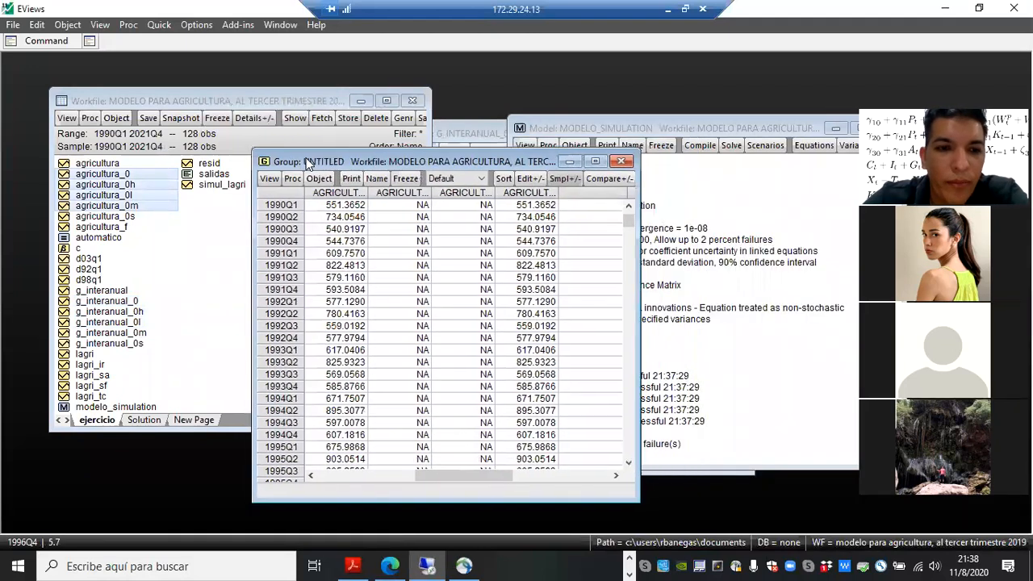
- Display the agricultura group as a basic Line & Symbol graph of raw data in a single graph, showing 2018Q4 to 2021Q4
click(267, 178)
click(305, 250)
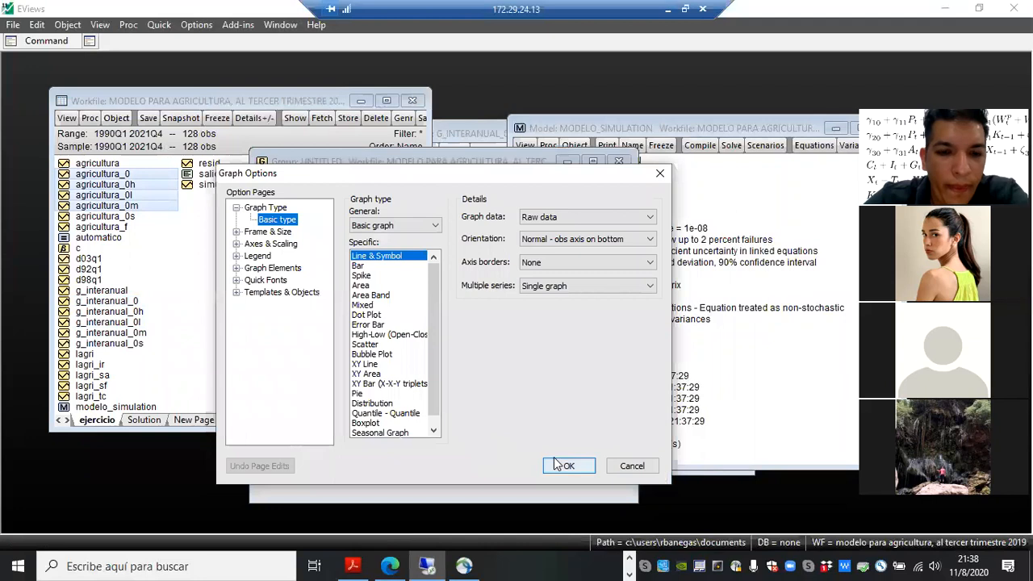
click(567, 466)
drag(323, 492, 530, 481)
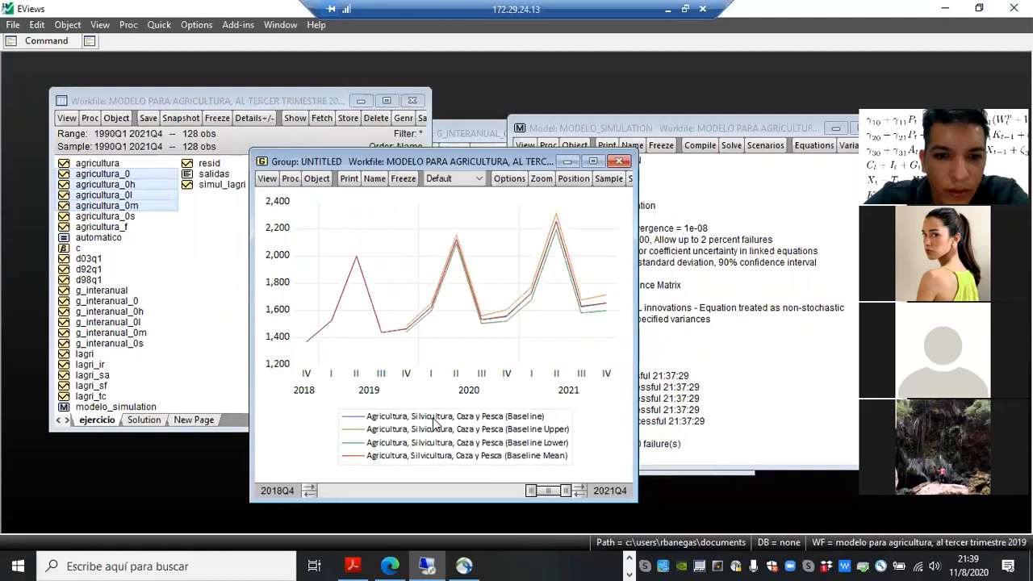
- Maximize the agricultura graph, extend its range back to 2018Q1, and examine the forecast lines against the earlier quarters
click(593, 162)
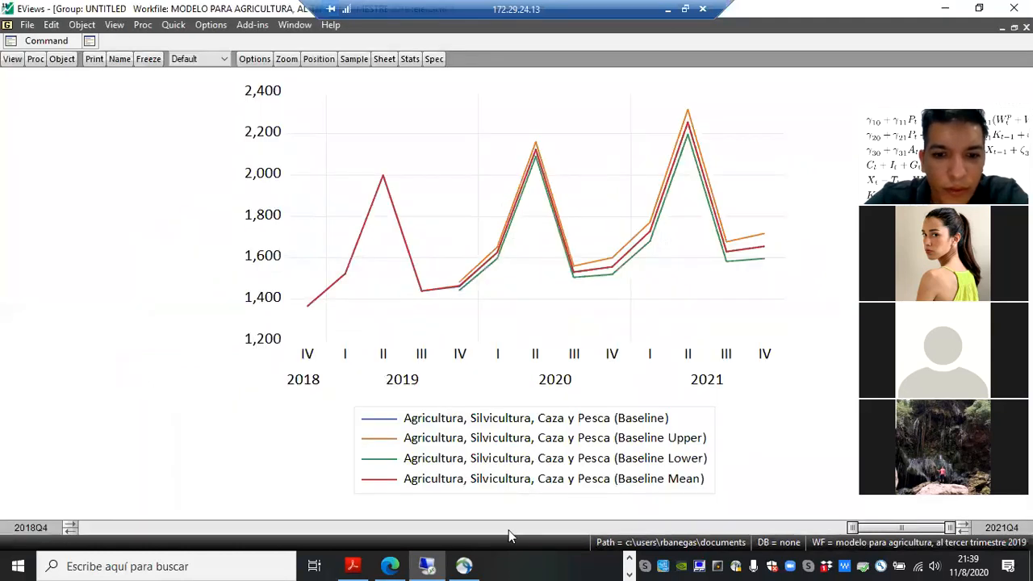
drag(852, 528, 833, 527)
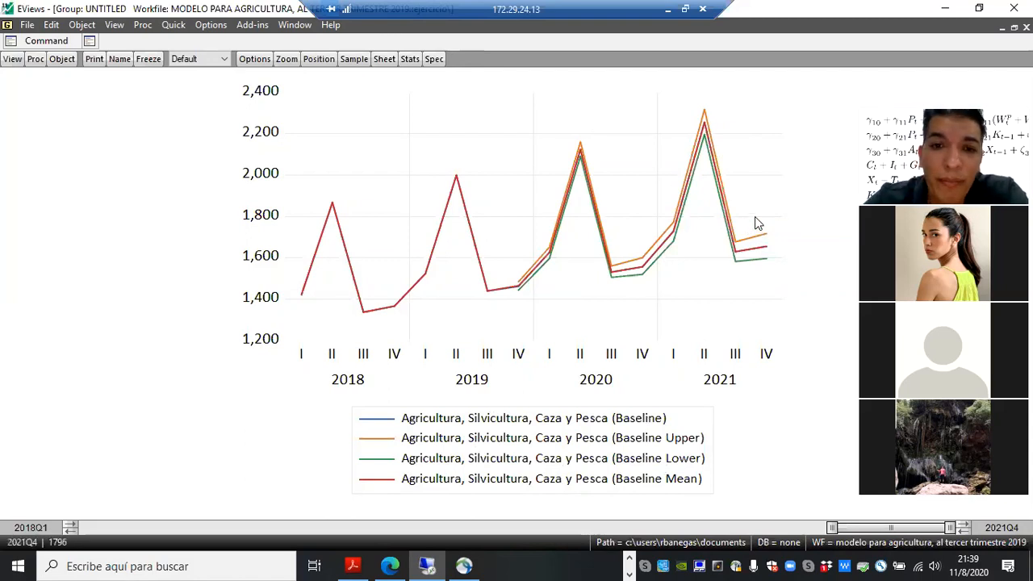
mouse_move(737, 231)
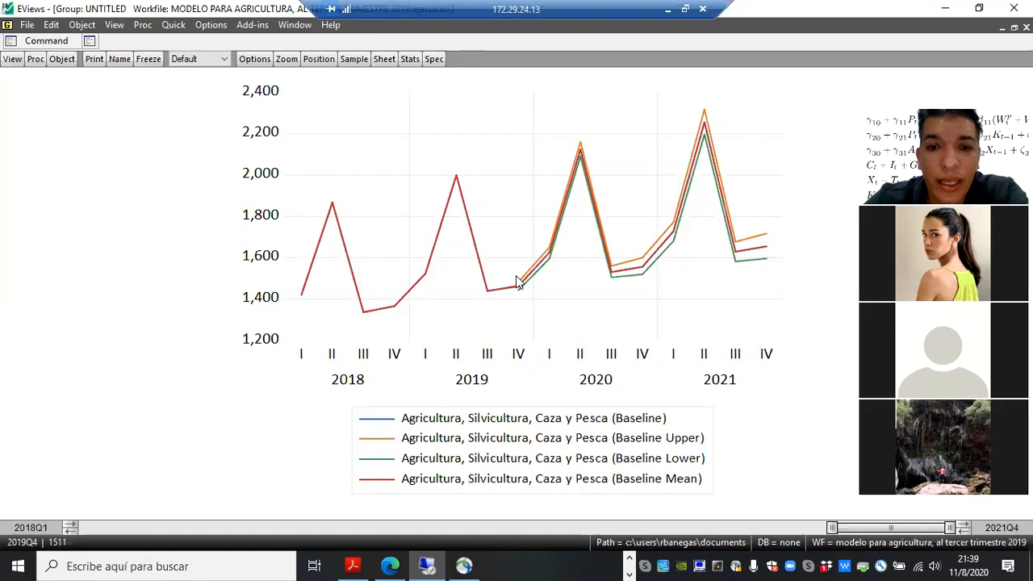
mouse_move(517, 281)
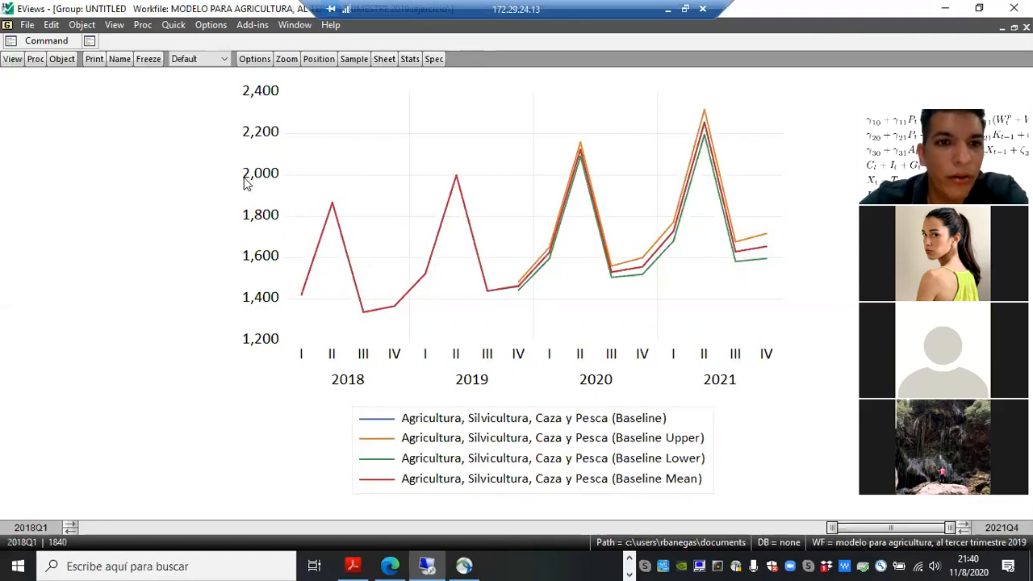
mouse_move(383, 316)
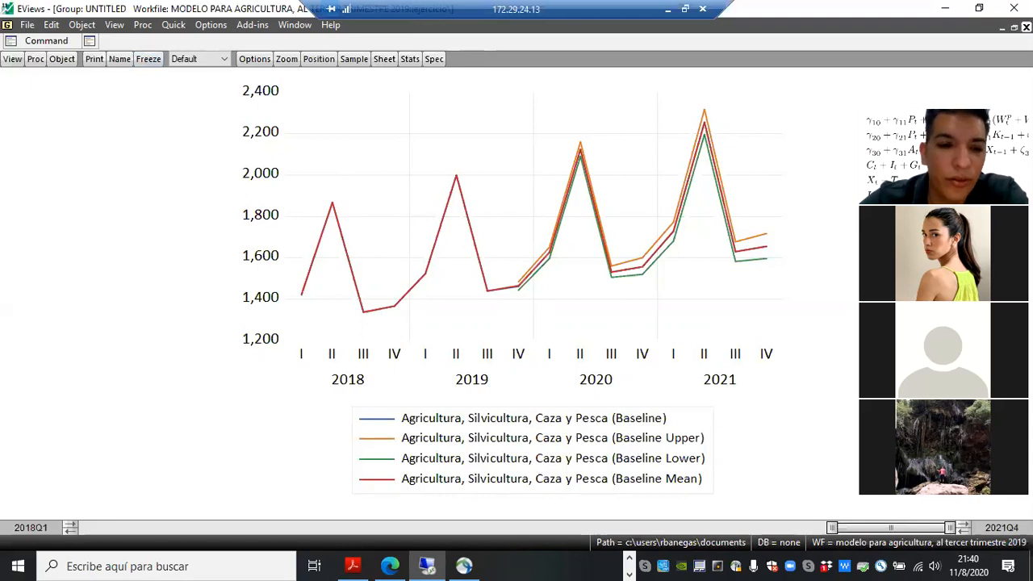
- Delete the untitled agricultura group and open the saved graph graph1_crec_sector_agricola on the workfile's Solution page
click(1026, 28)
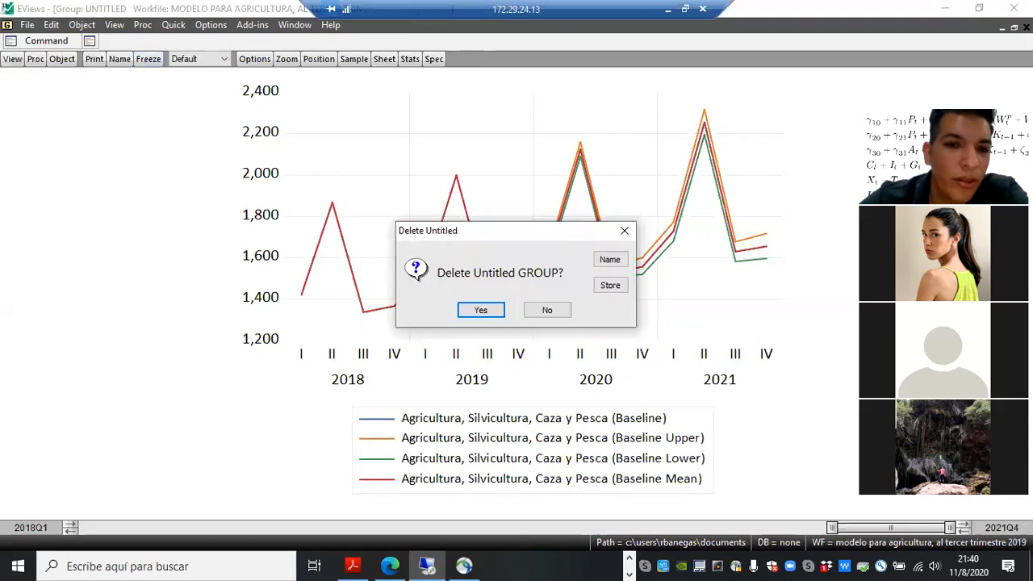
click(481, 310)
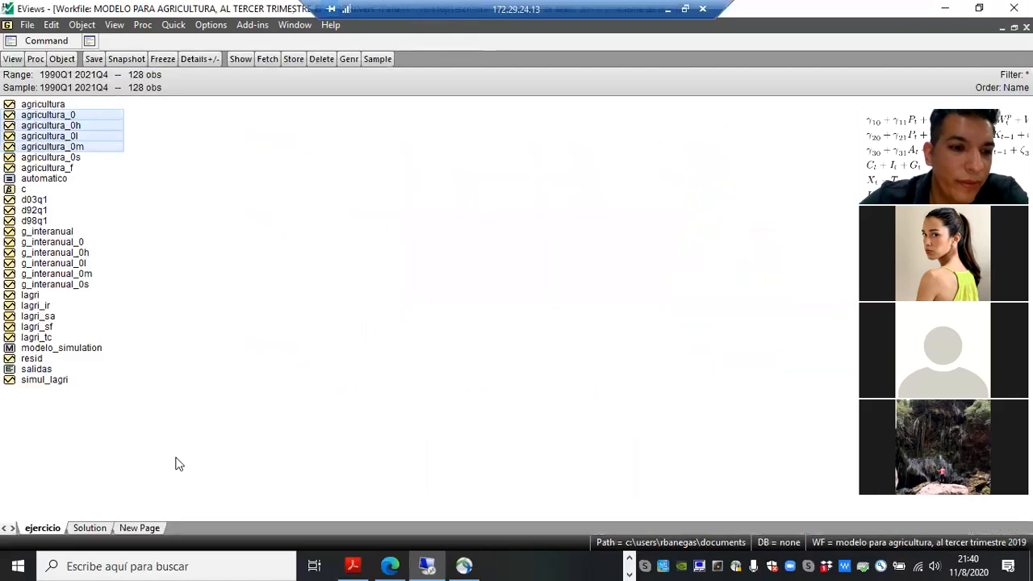
click(88, 527)
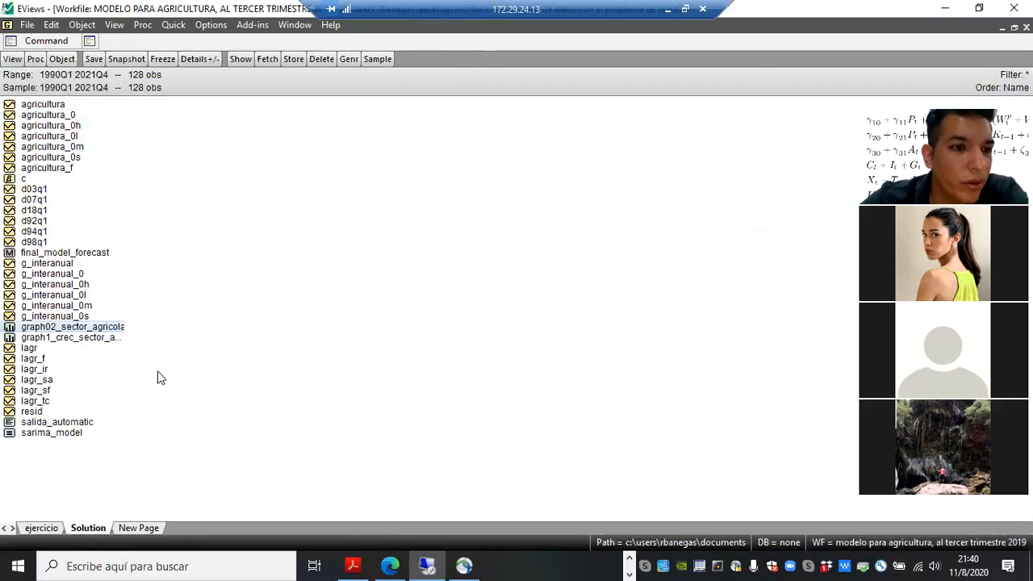
double_click(75, 339)
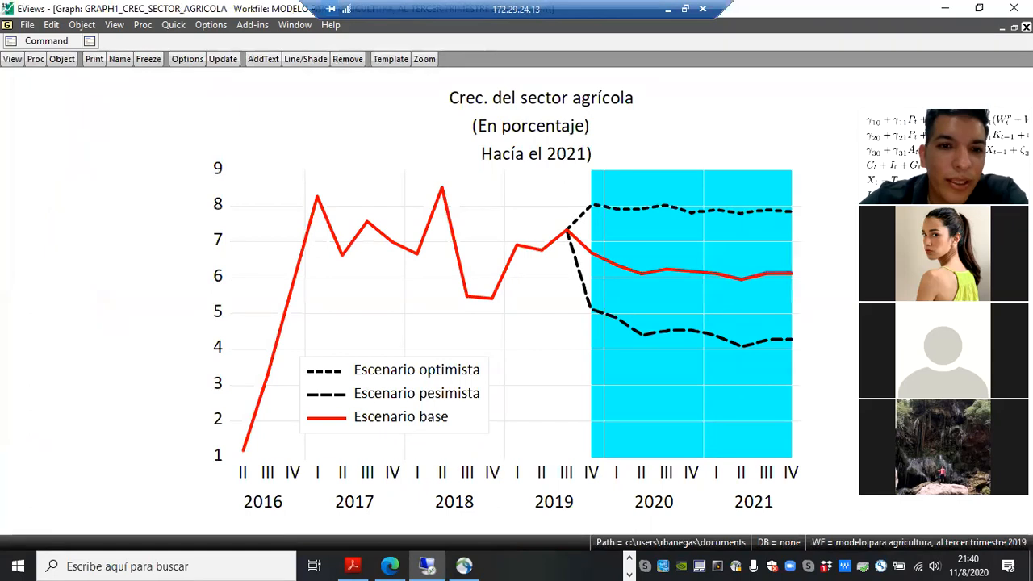
- Close the growth graph, view the saved graph graph02_sector_agricola, and return to the workfile's object list
click(1025, 26)
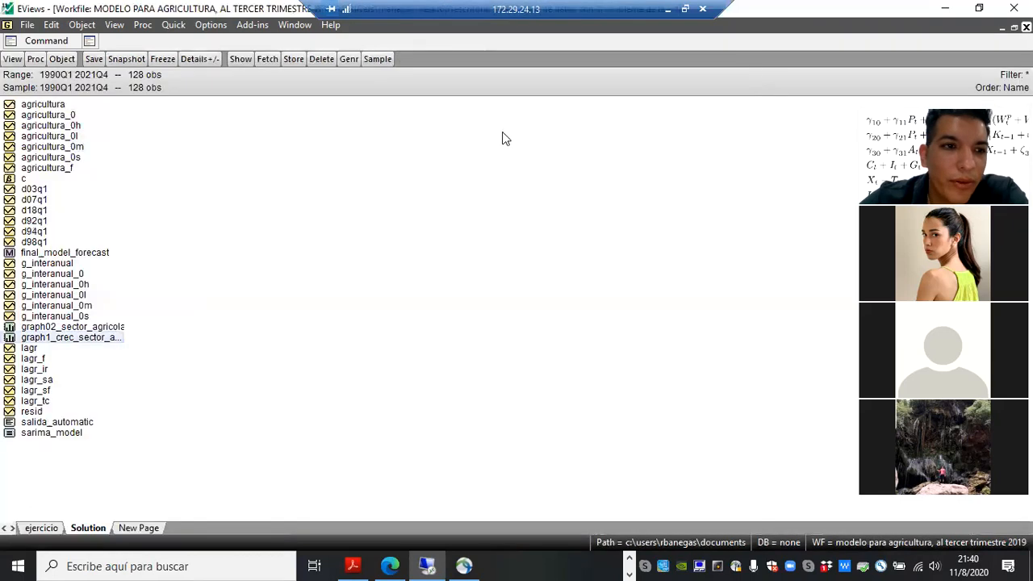
double_click(86, 327)
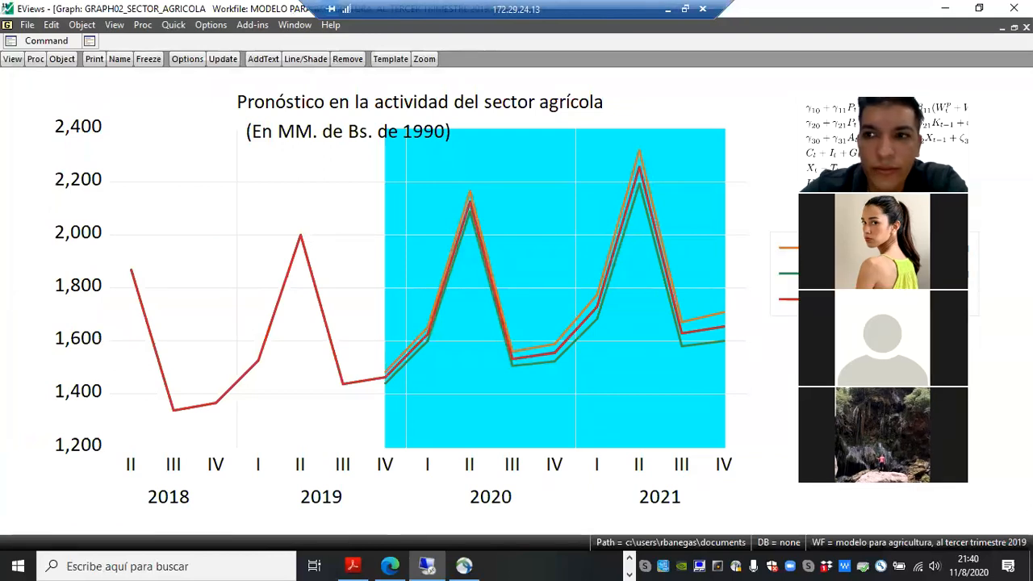
click(1026, 27)
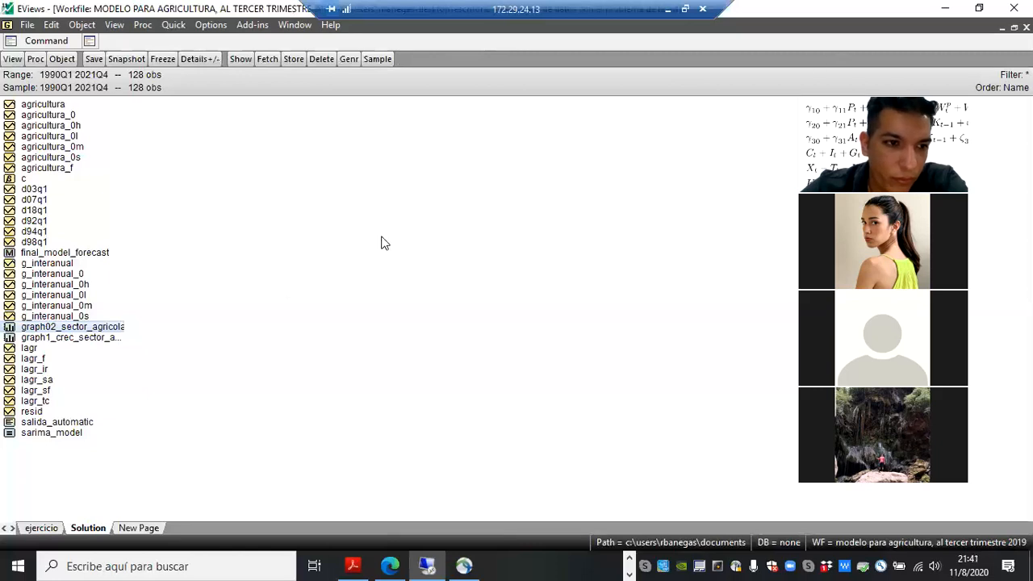
click(230, 305)
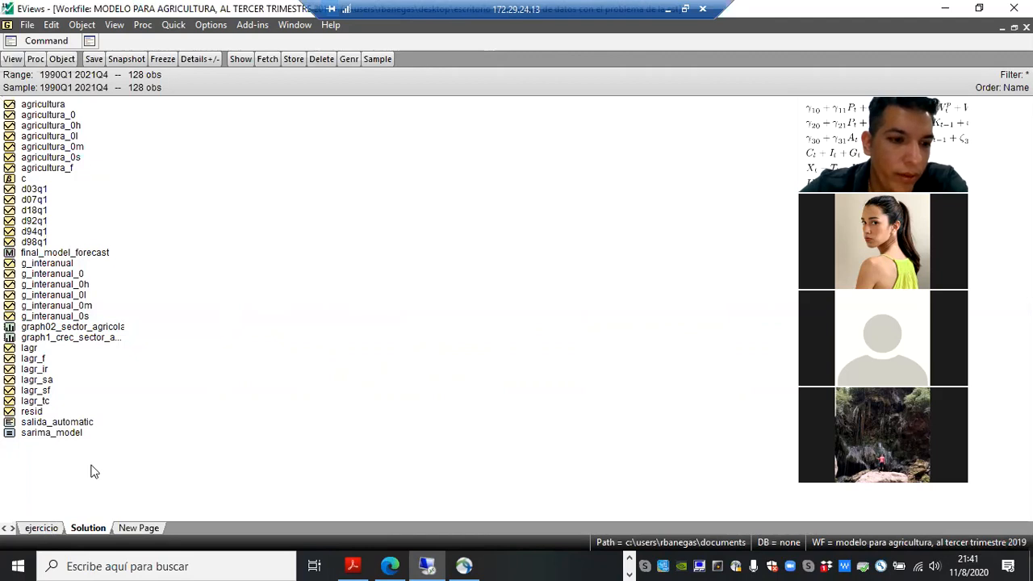
- Review the exercise objects on the workfile's ejercicio page, from agricultura through the g_interanual series
click(50, 527)
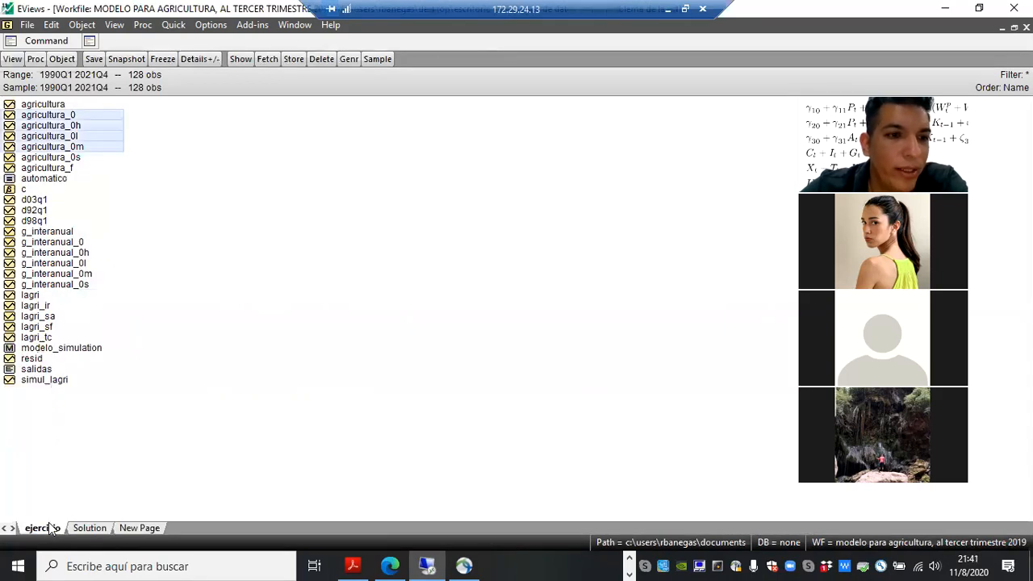
click(139, 411)
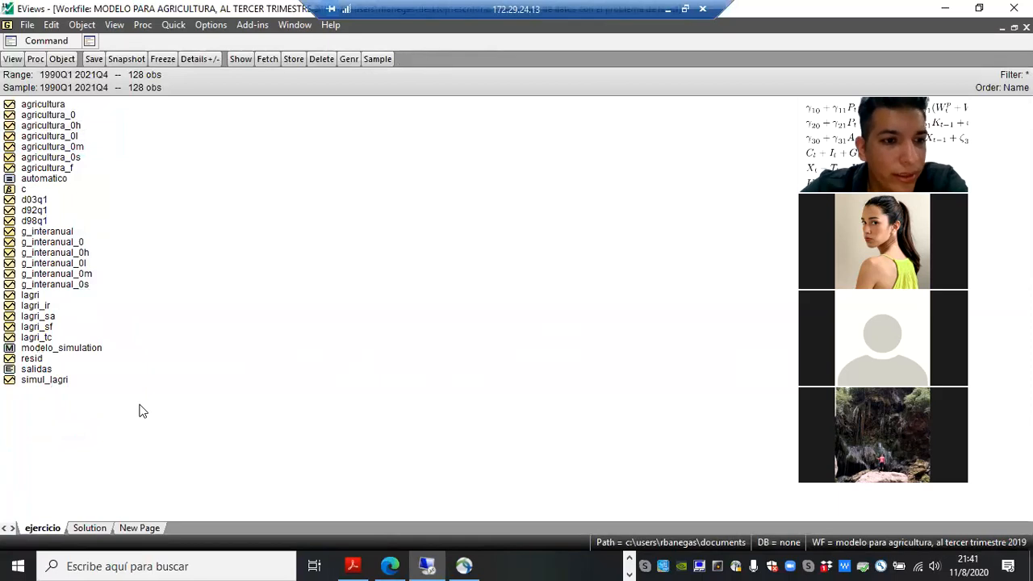
drag(34, 107, 112, 298)
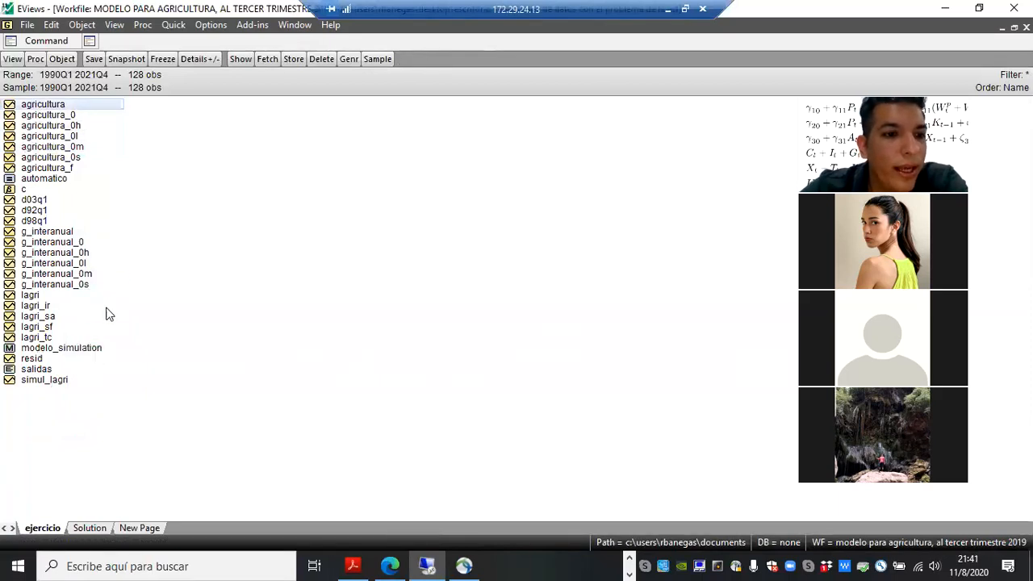
- Return to the Solution page and save the workfile in double precision without compression
click(97, 525)
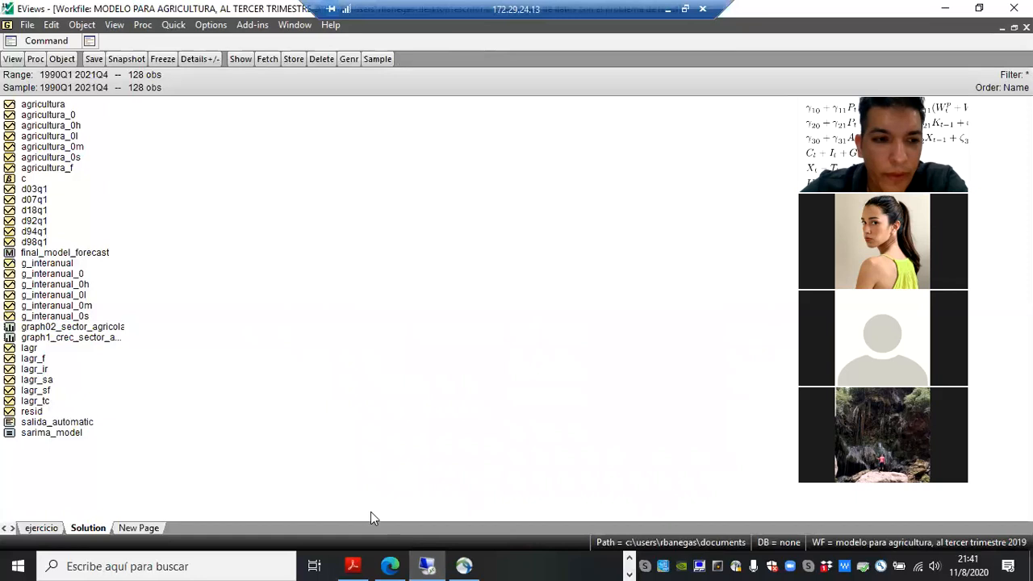
click(27, 27)
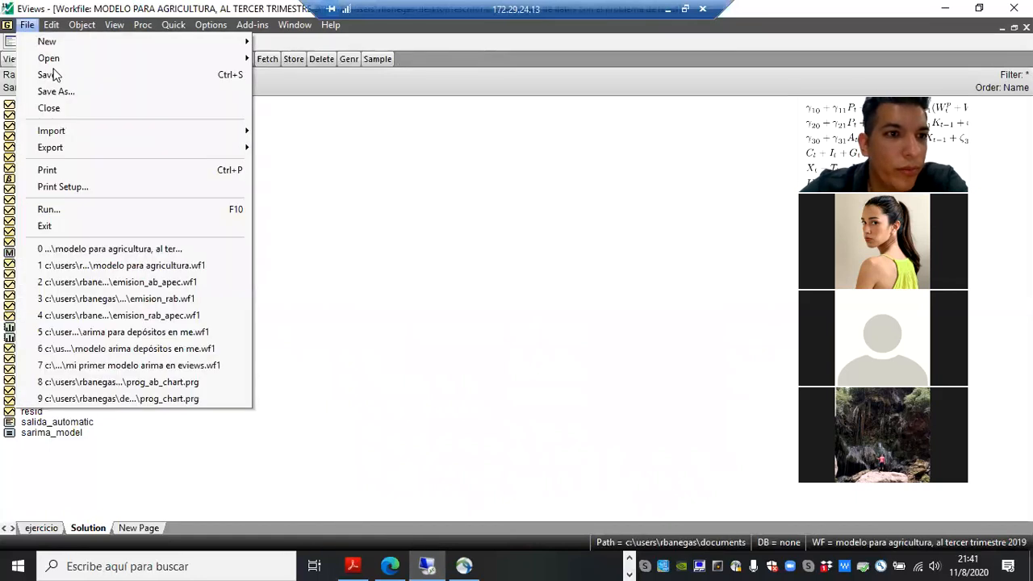
click(59, 74)
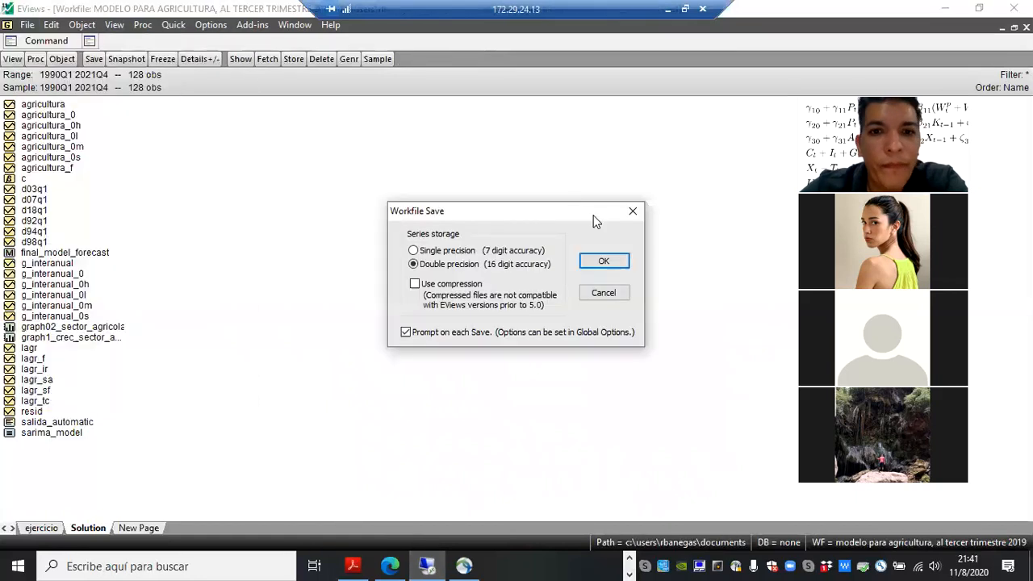
click(604, 261)
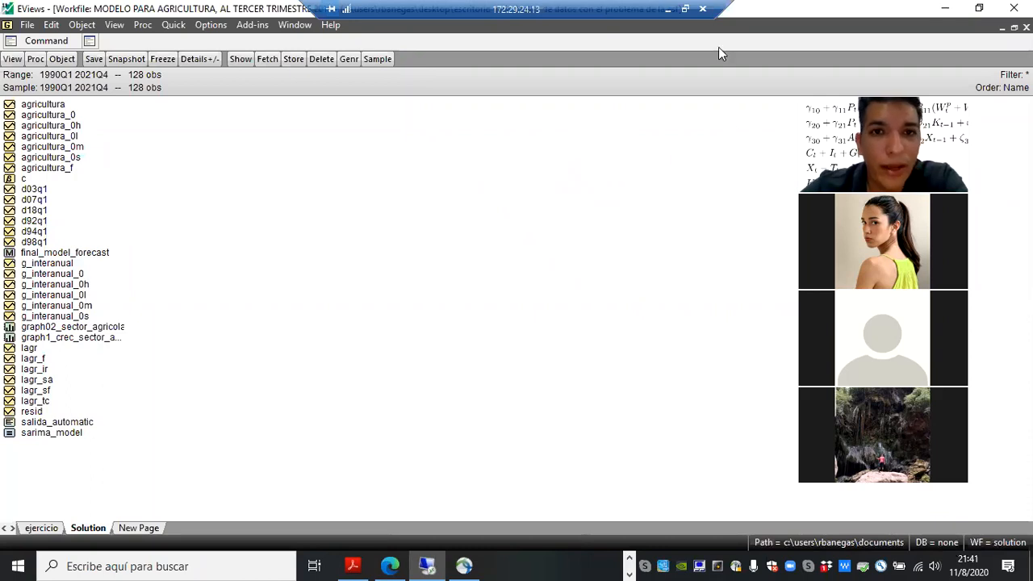
- Minimize EViews and the remote session, return to the remote desktop, and reopen the agriculture model workfile from its folder
click(945, 10)
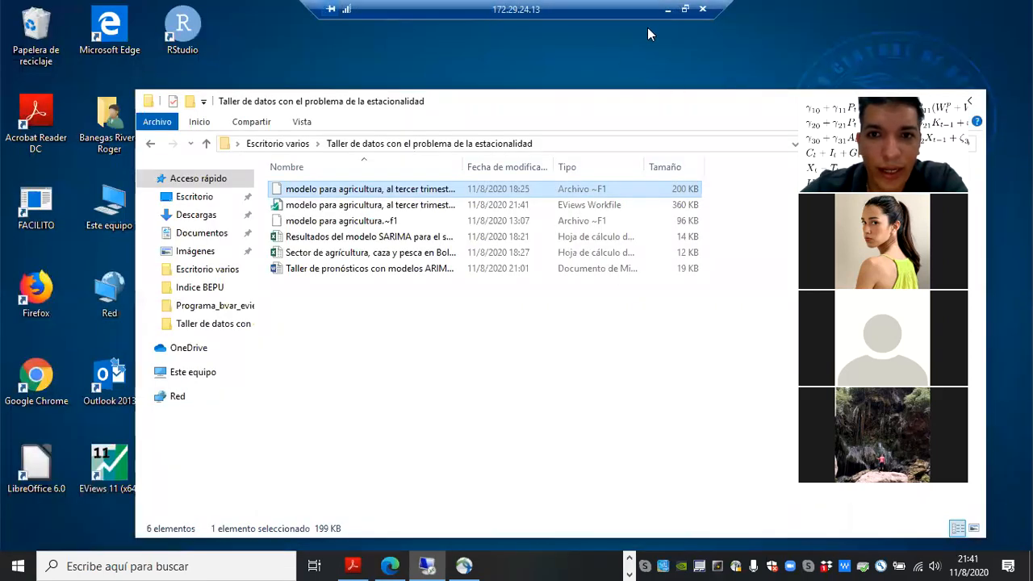
click(667, 9)
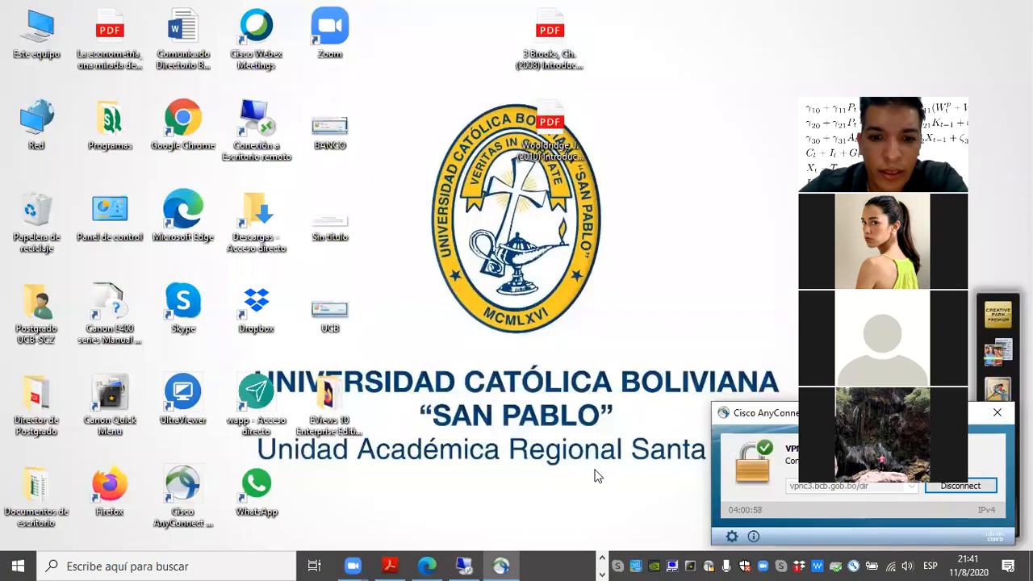
click(466, 563)
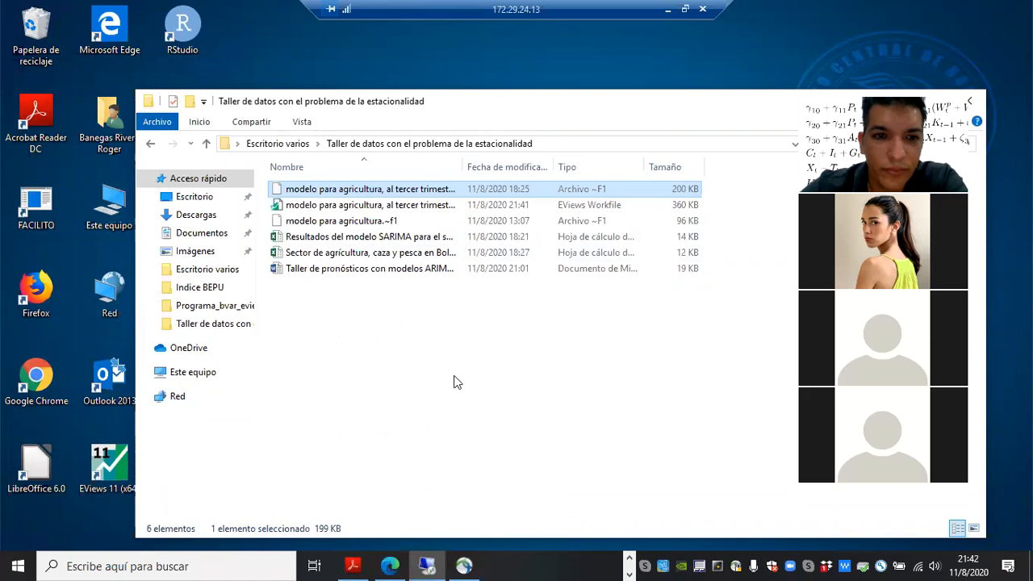
double_click(412, 206)
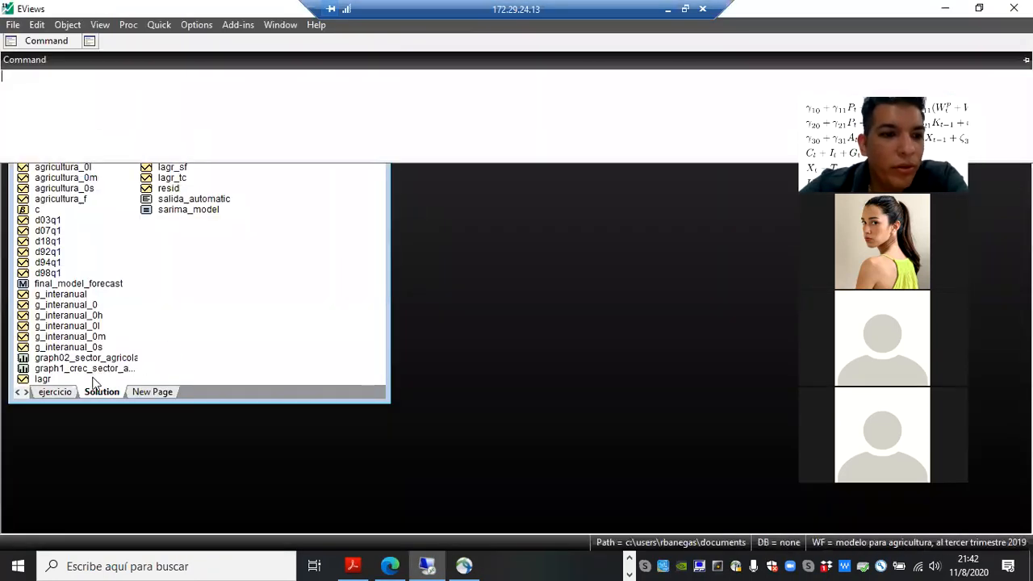
- Open modelo_simulation from the ejercicio page and move its window away from the workfile's object list
click(68, 394)
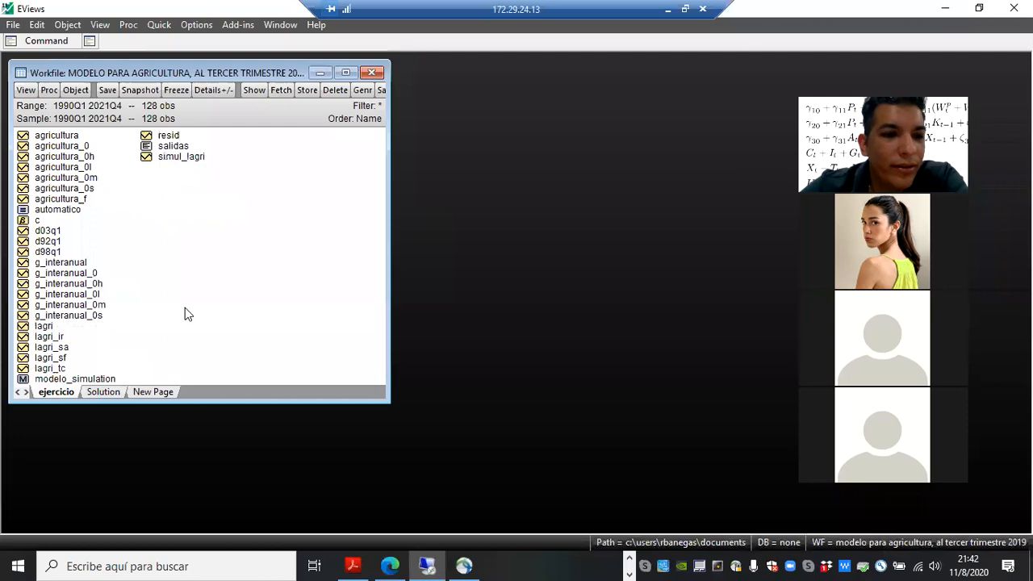
double_click(102, 379)
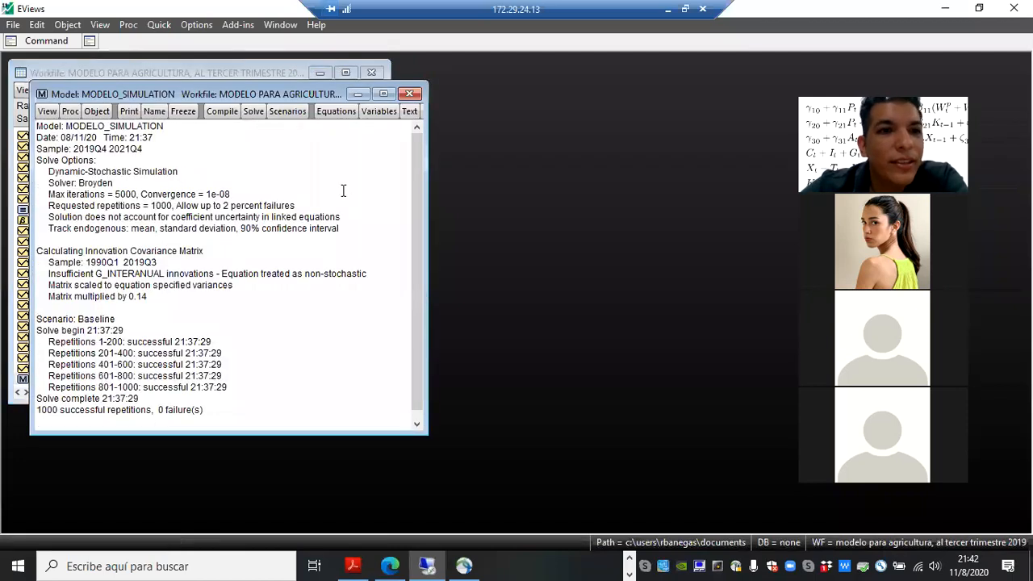
drag(292, 93, 481, 119)
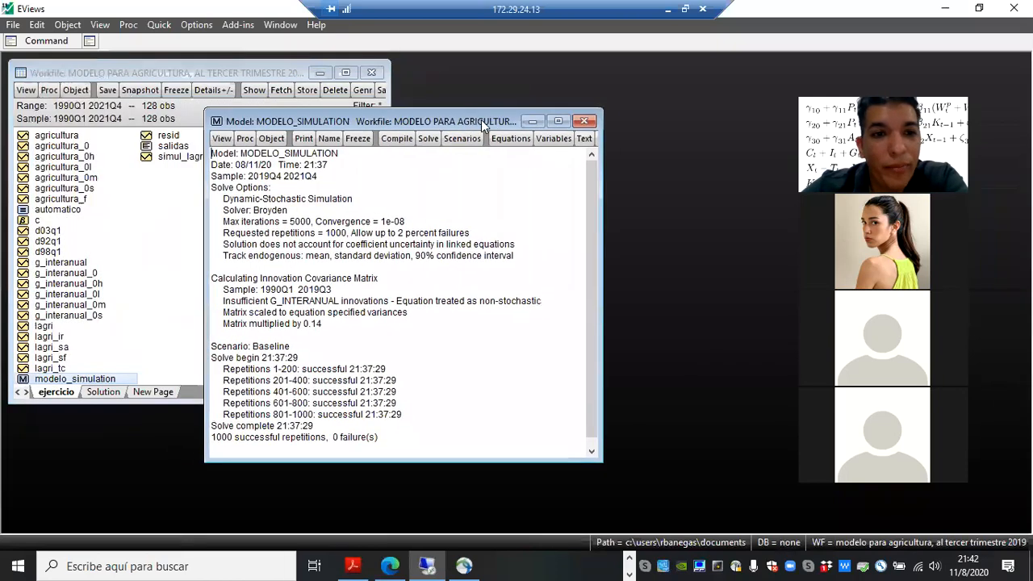
- Solve modelo_simulation again as a stochastic simulation with the covariance matrix multiplier set to 1
click(259, 138)
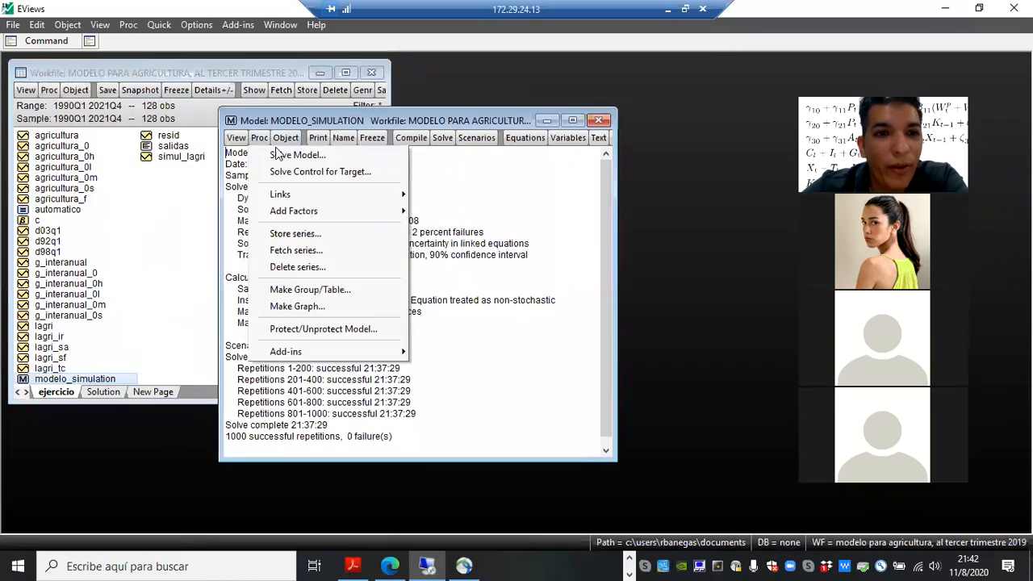
click(279, 154)
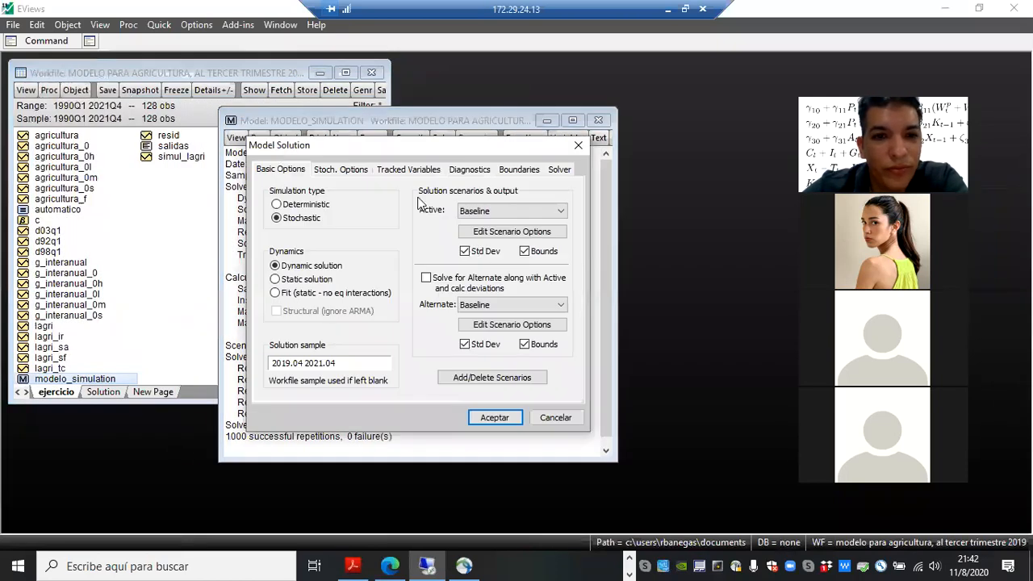
click(342, 169)
drag(560, 327, 520, 328)
text(1)
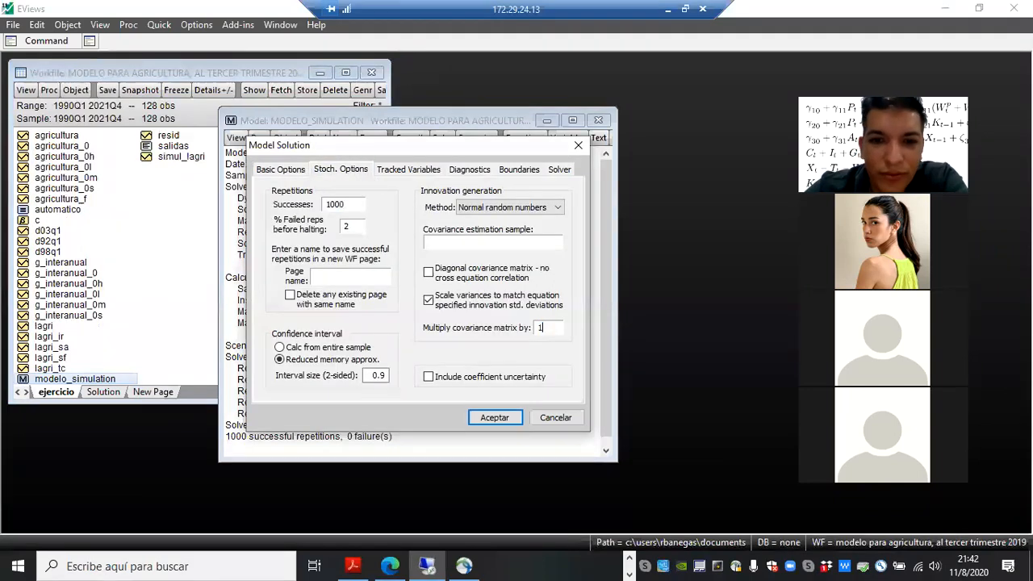
click(517, 417)
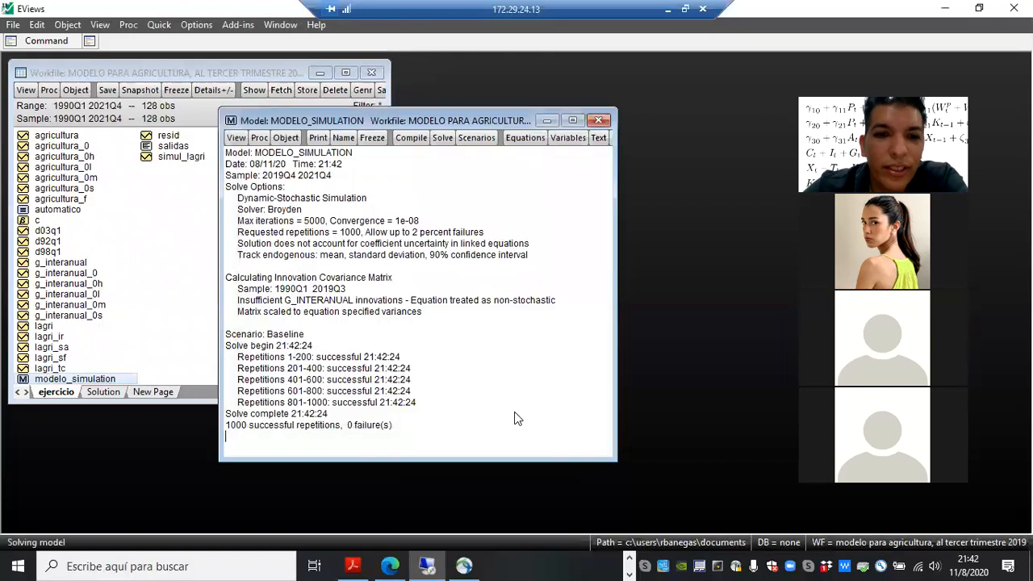
- Move the model window aside, highlight agricultura_0 through agricultura_0s in the workfile, and clear the selection
drag(455, 120, 531, 112)
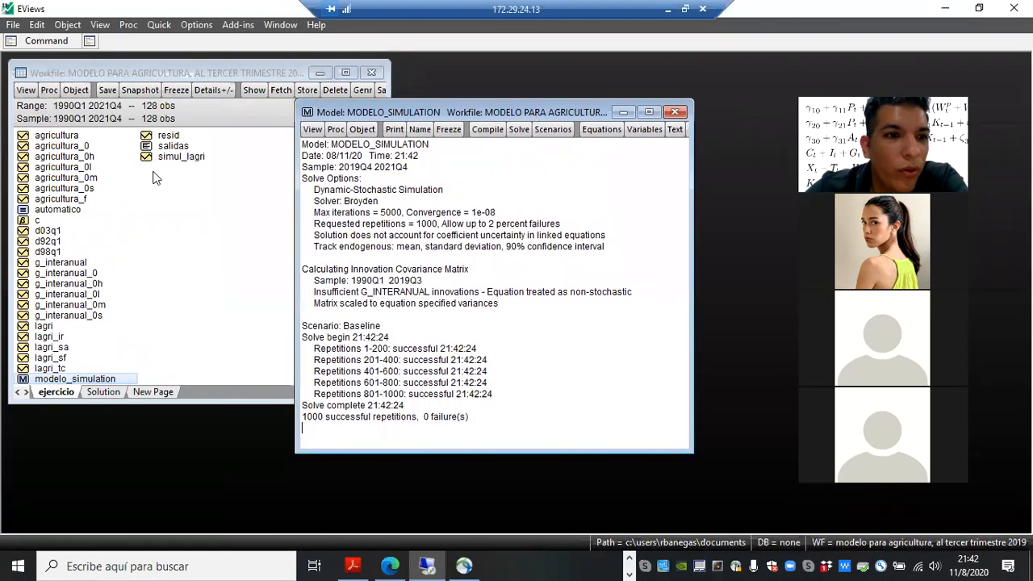
click(80, 149)
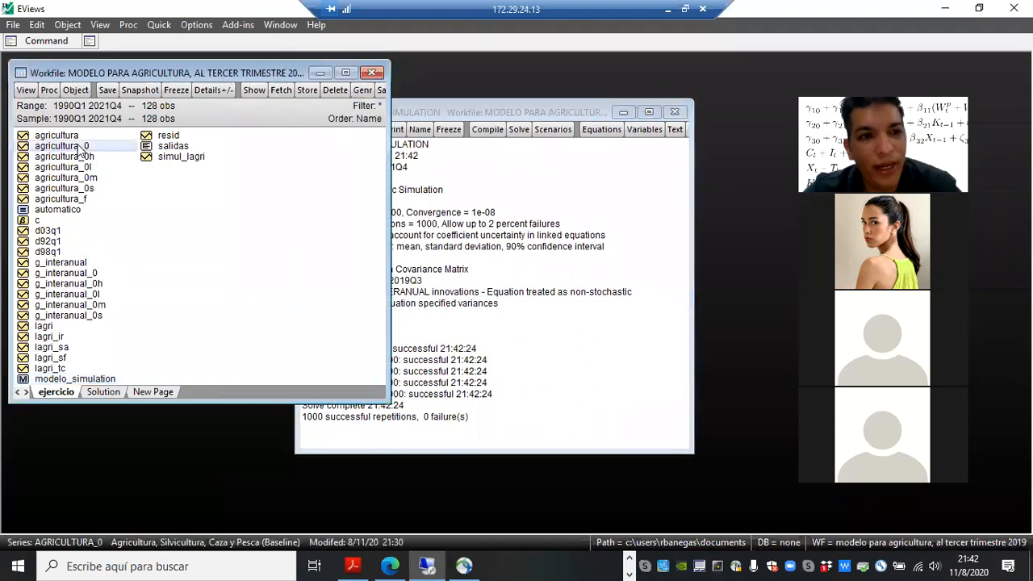
key(shift+Down)
key(shift+Down)
key(shift+Down)
key(shift+Down)
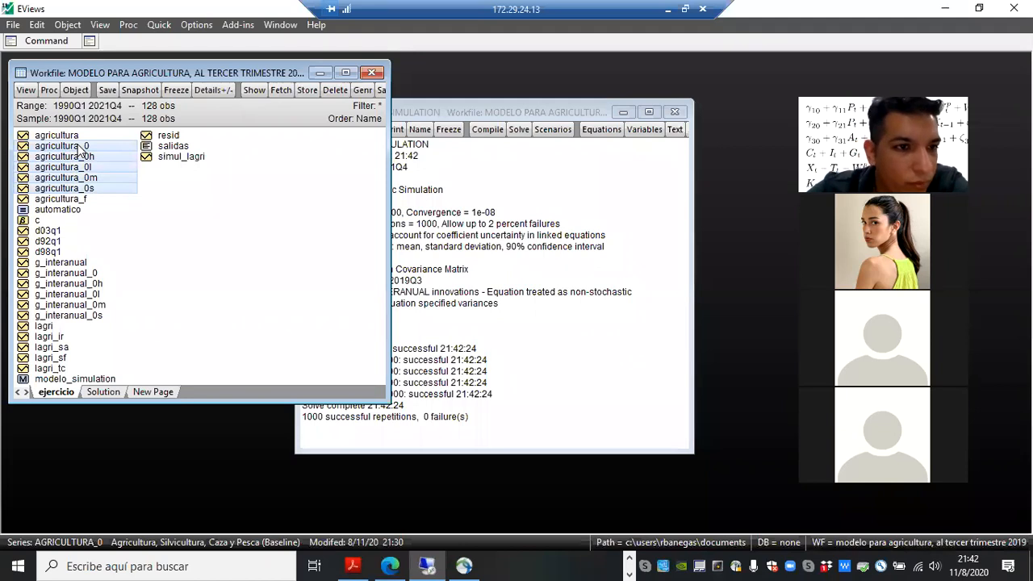
click(226, 215)
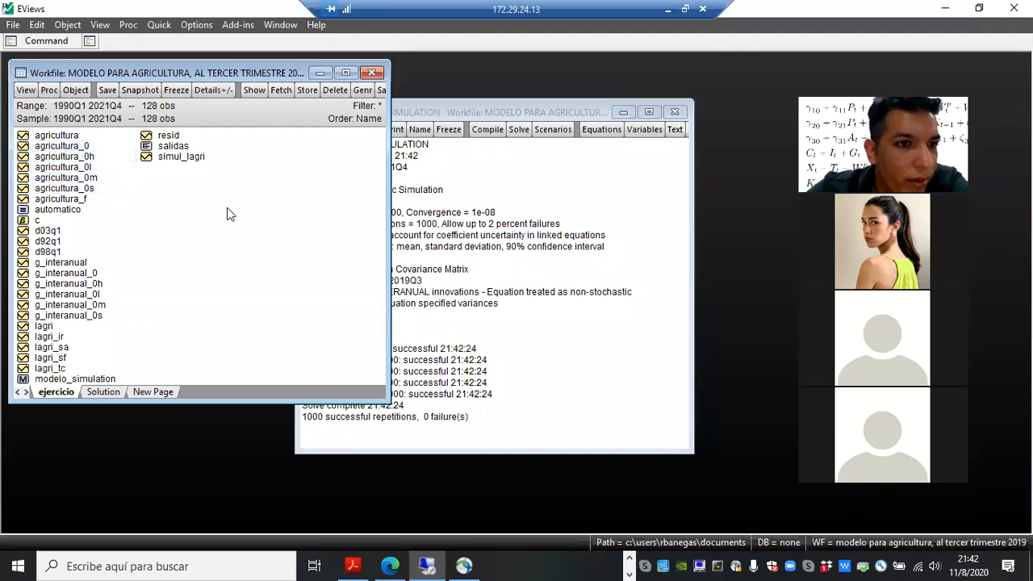
- Open g_interanual, arrange it beside the modelo_simulation solution output, and examine the series' standard deviation
click(478, 183)
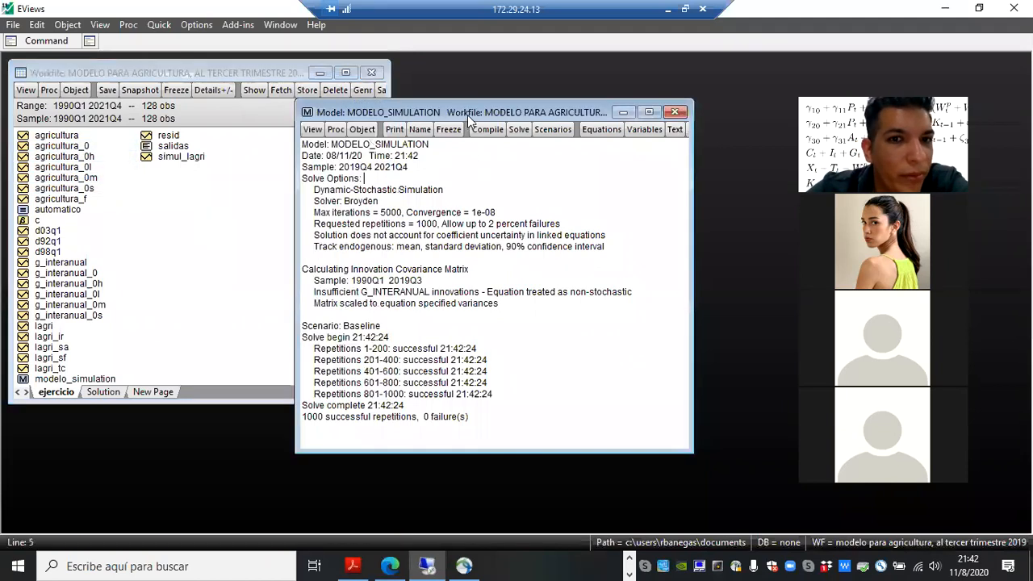
drag(467, 109, 475, 67)
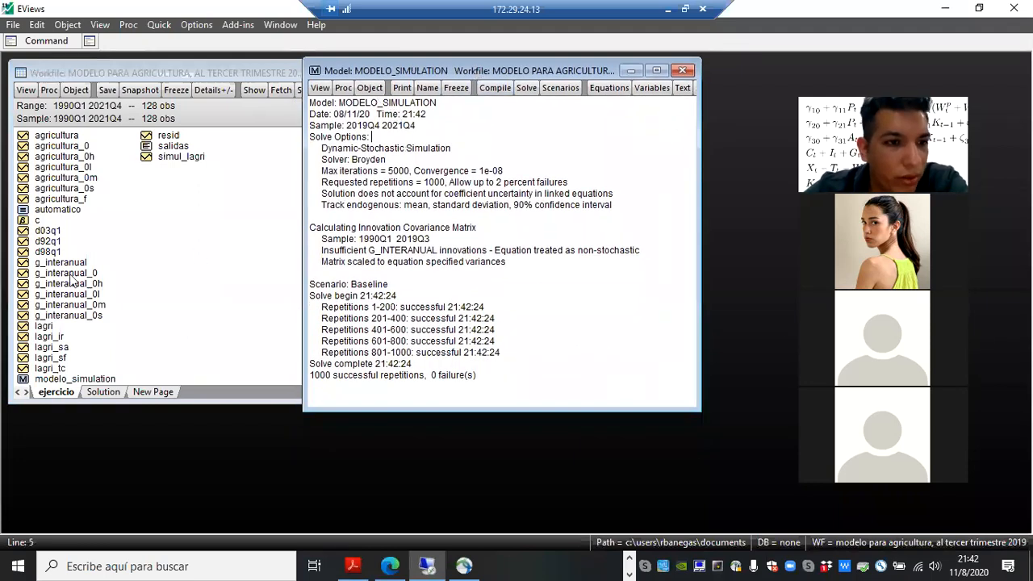
double_click(74, 263)
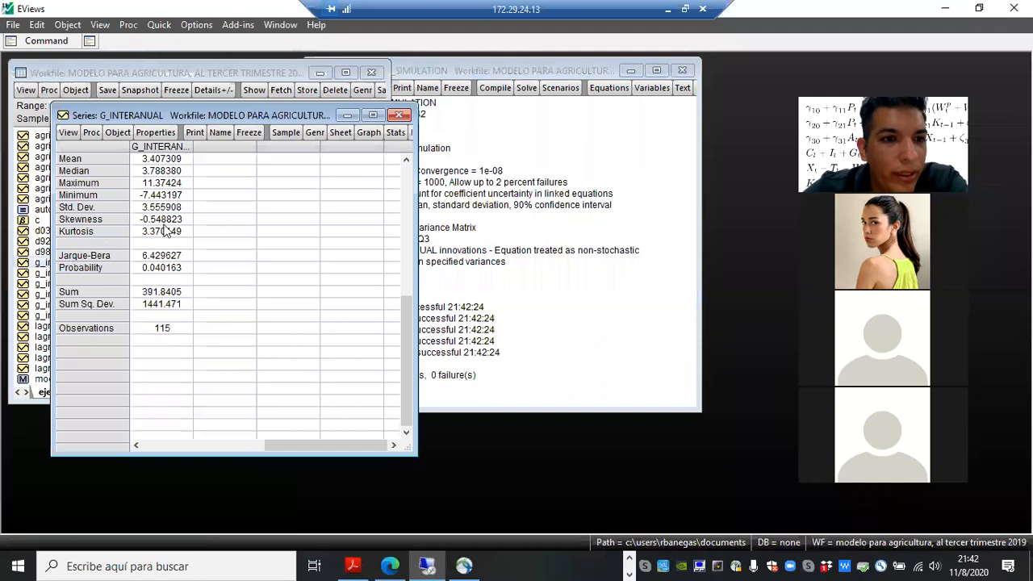
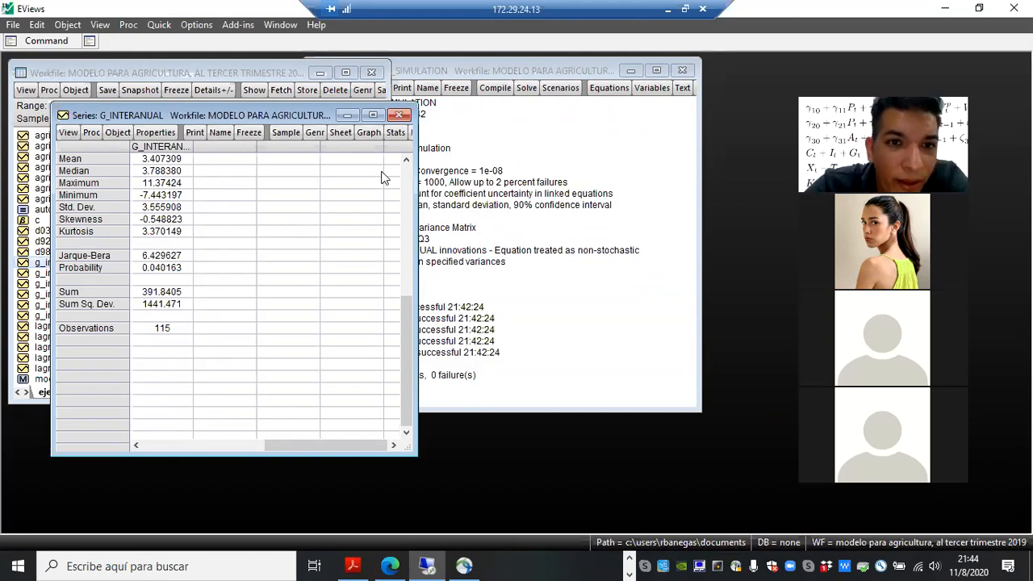
drag(501, 70, 583, 101)
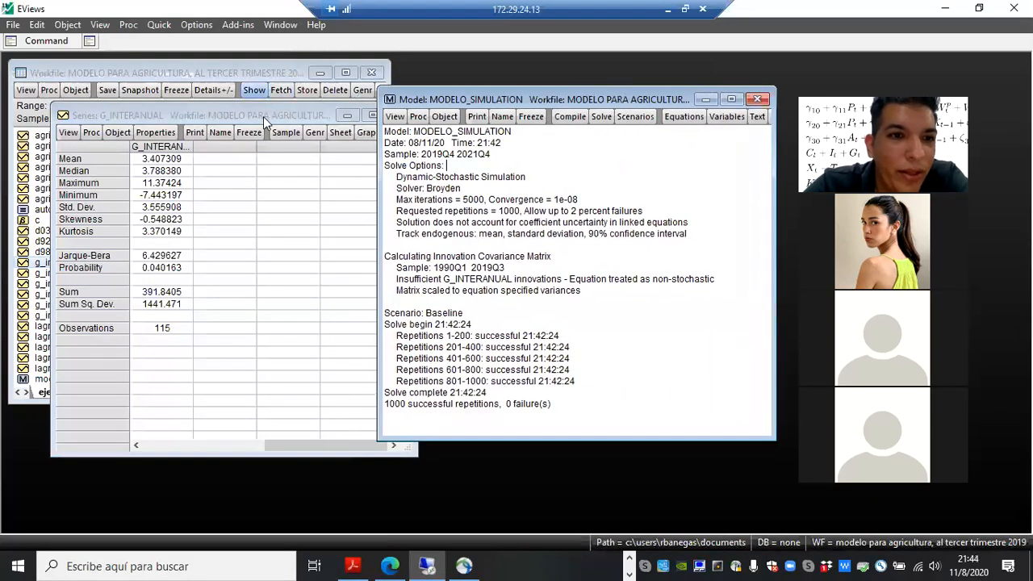
drag(263, 117, 227, 100)
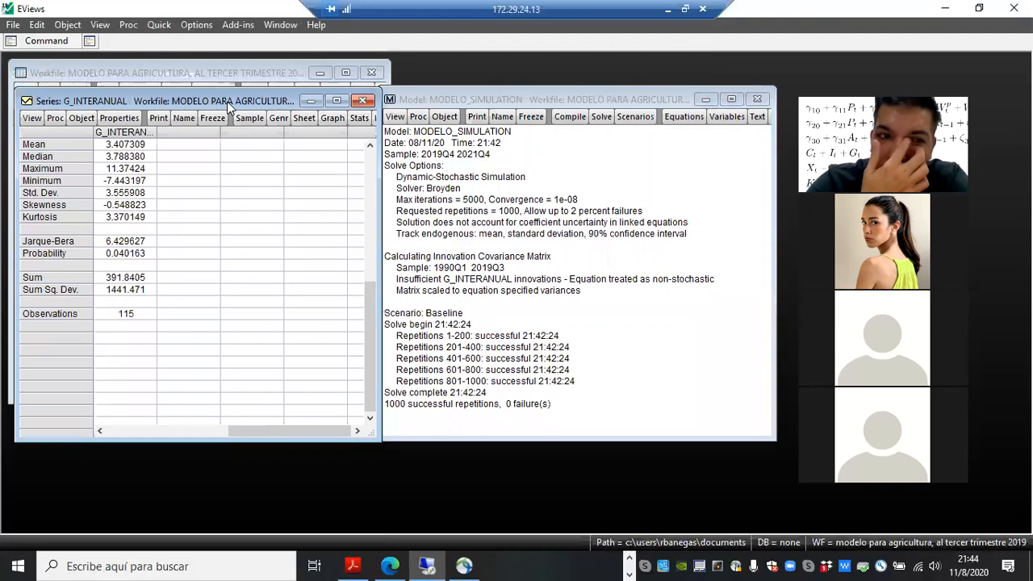
click(119, 194)
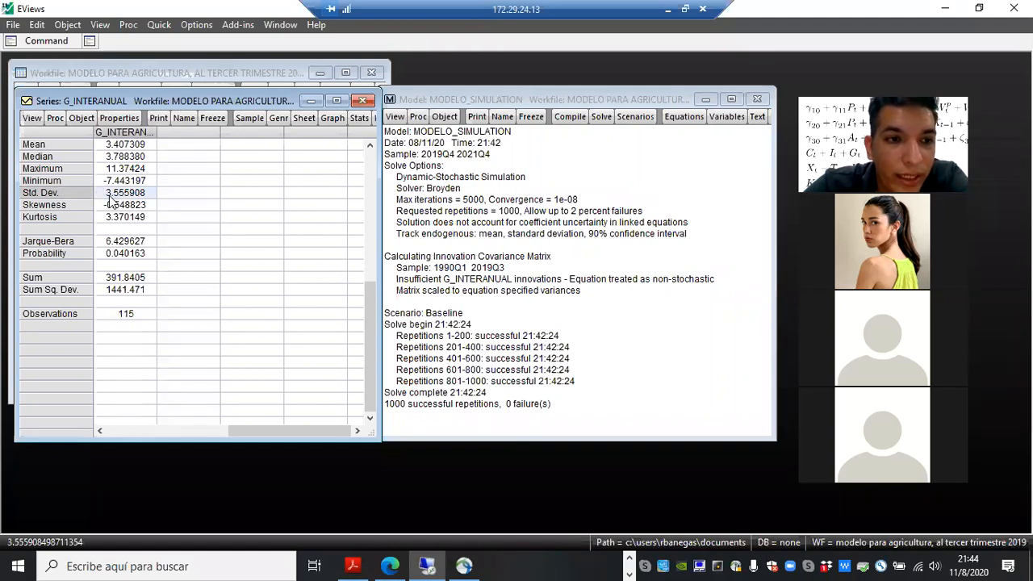
- Display g_interanual as a basic line graph, and switch the view to its histogram and statistics
click(36, 123)
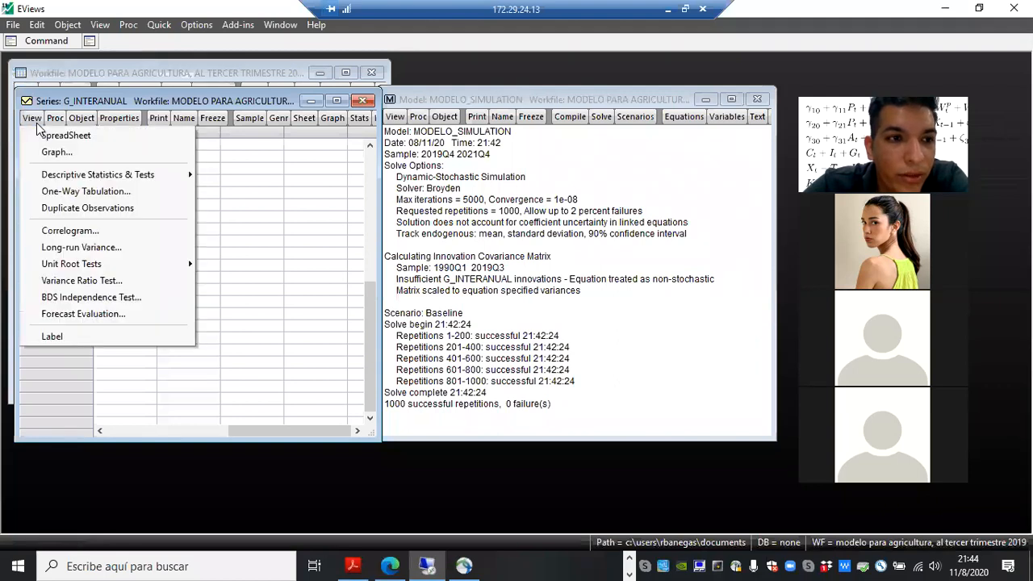
click(69, 148)
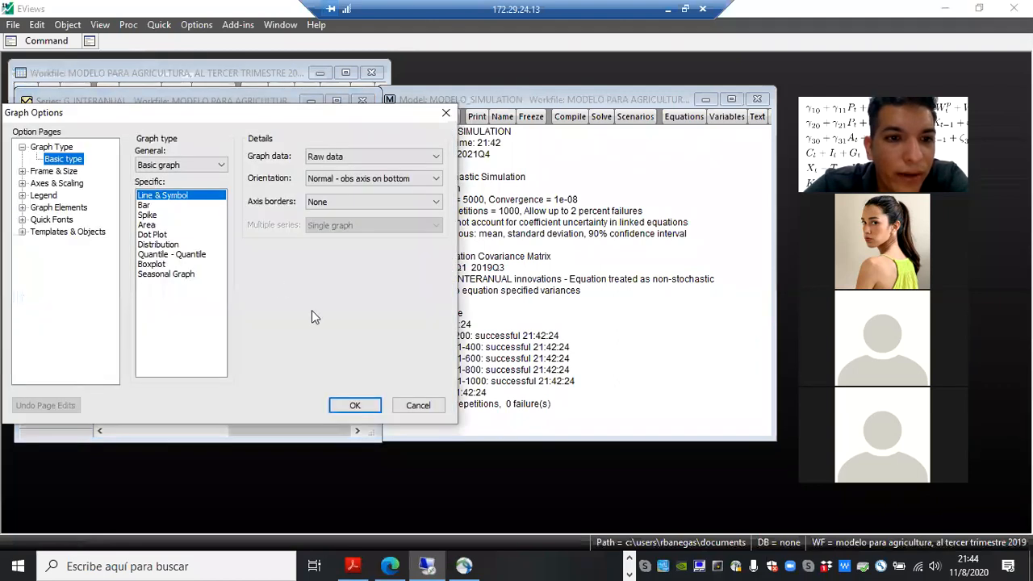
click(359, 406)
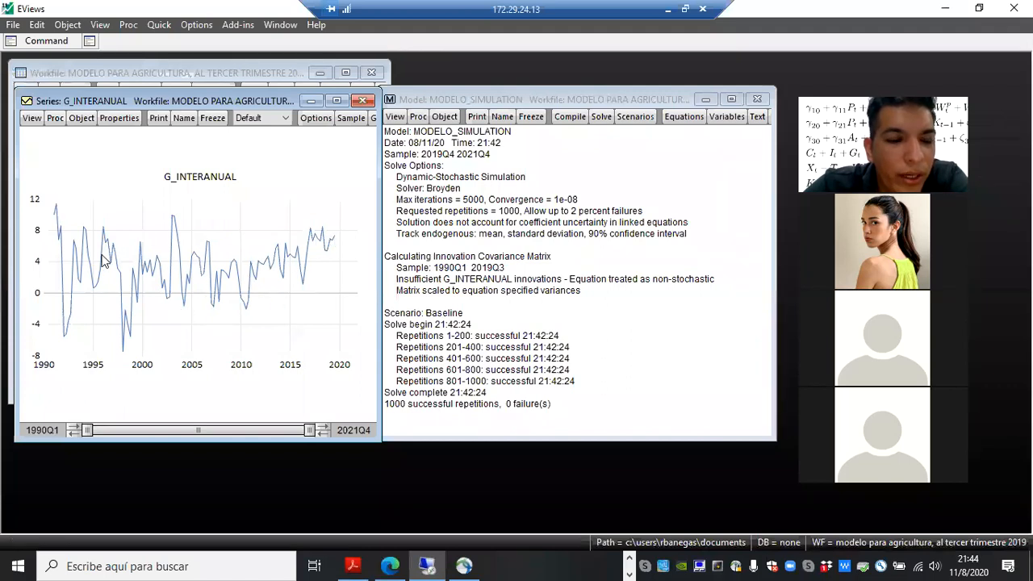
click(30, 119)
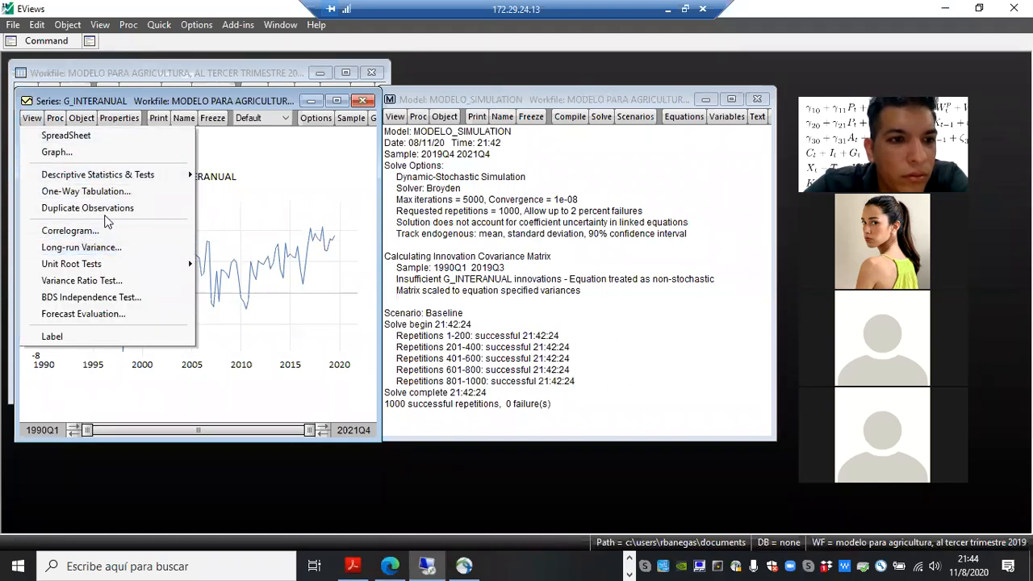
mouse_move(109, 175)
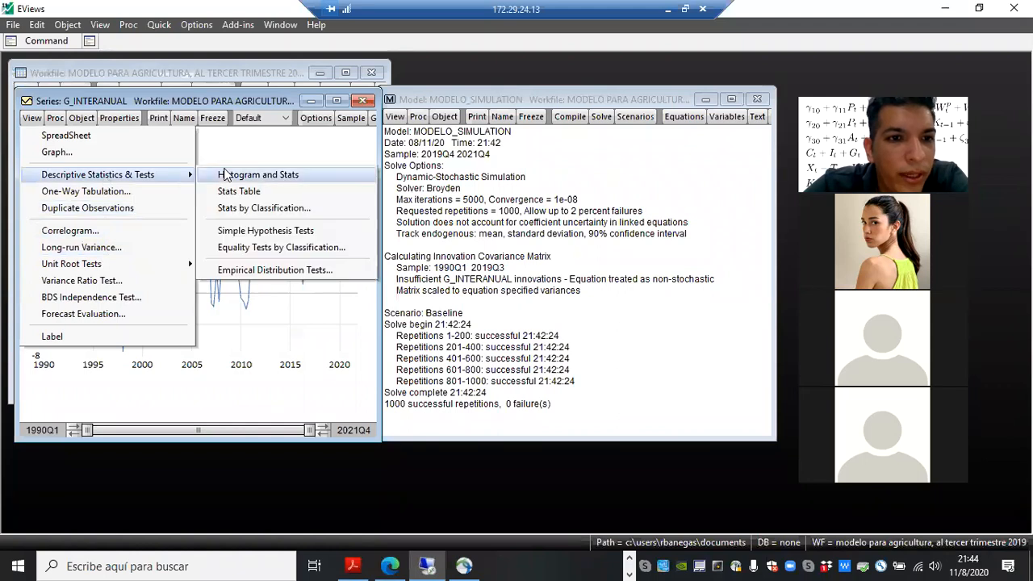
click(227, 175)
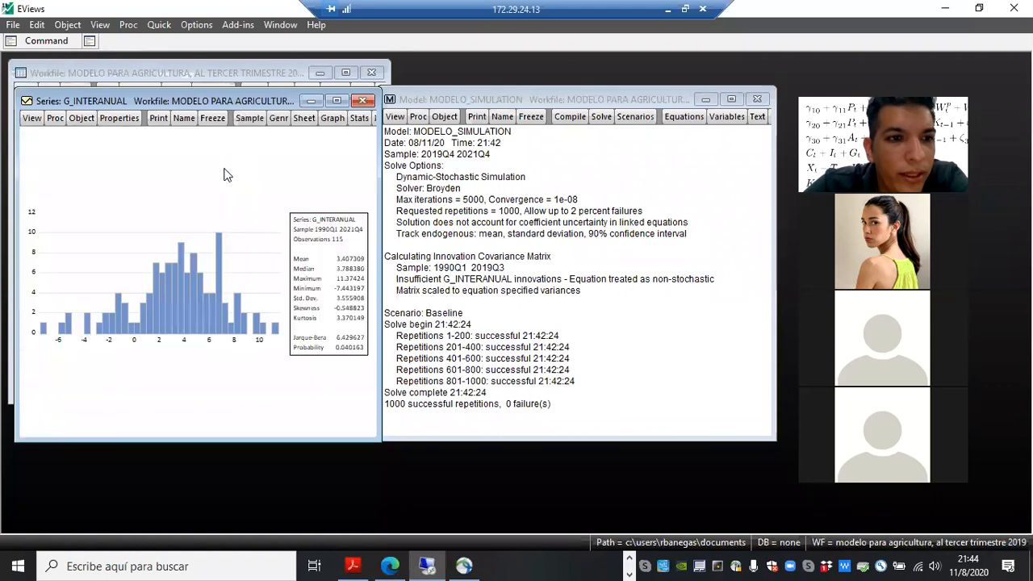
- Show the statistics table of g_interanual and examine its standard deviation and mean
click(36, 116)
mouse_move(101, 175)
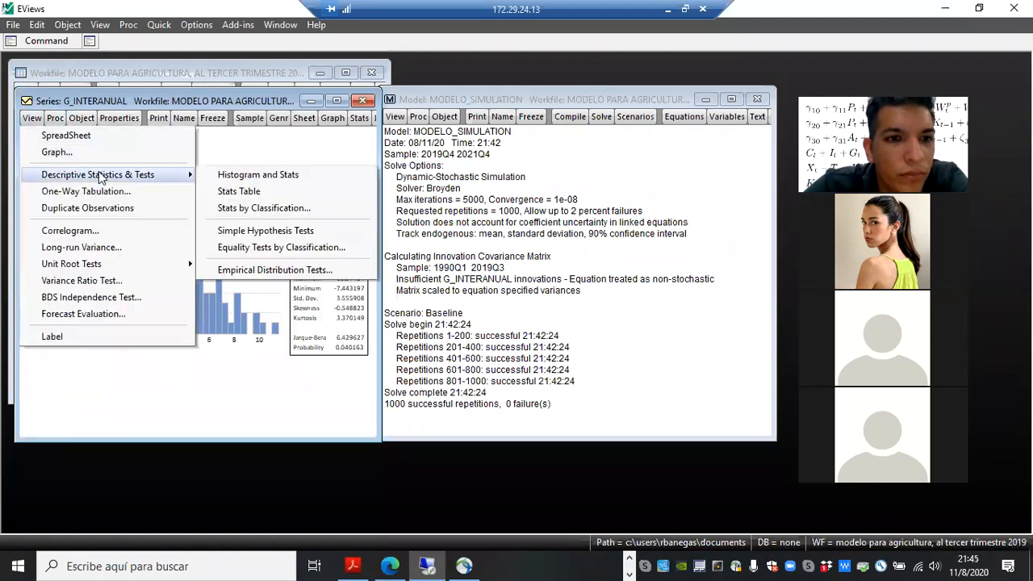
click(219, 191)
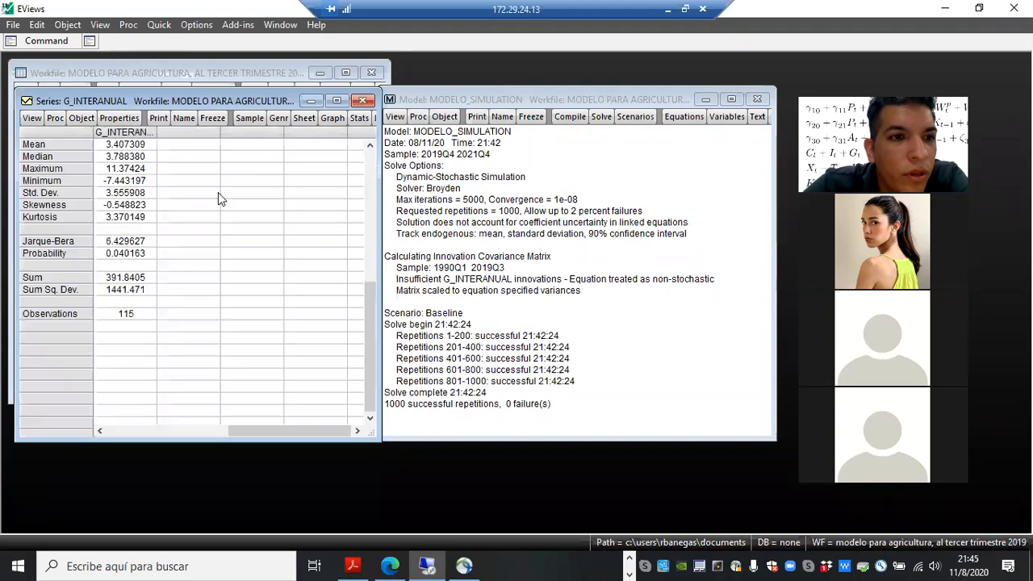
click(125, 194)
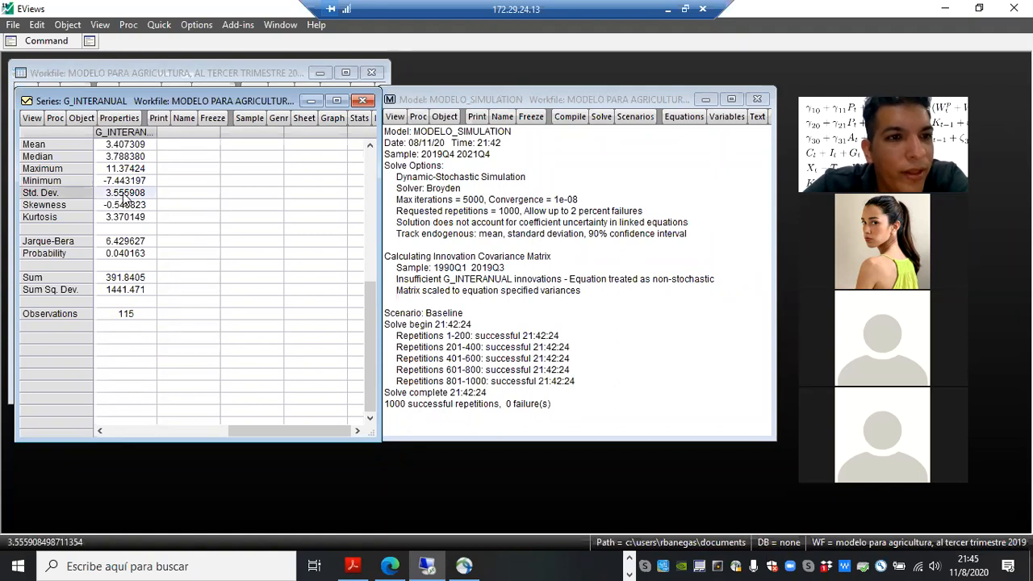
click(108, 146)
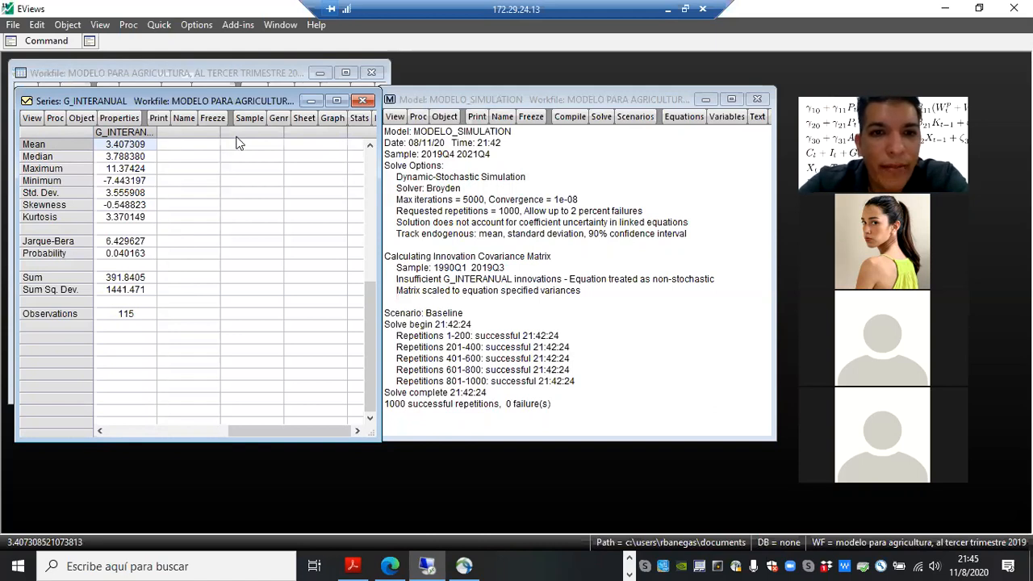
- Open the g_interanual_0 baseline graph, place it beside the modelo_simulation output, and minimize the g_interanual statistics window
drag(257, 103, 509, 94)
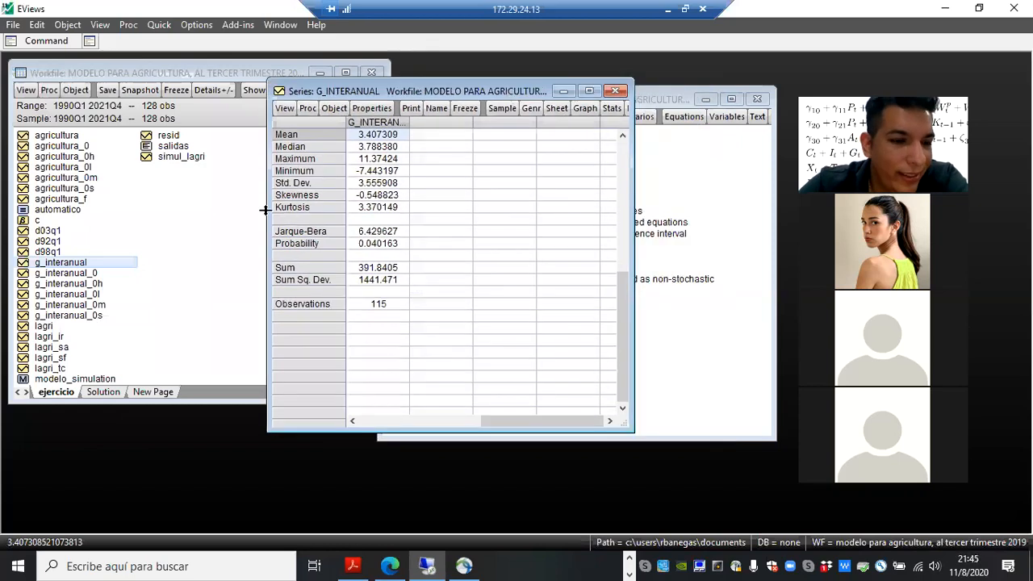
double_click(98, 274)
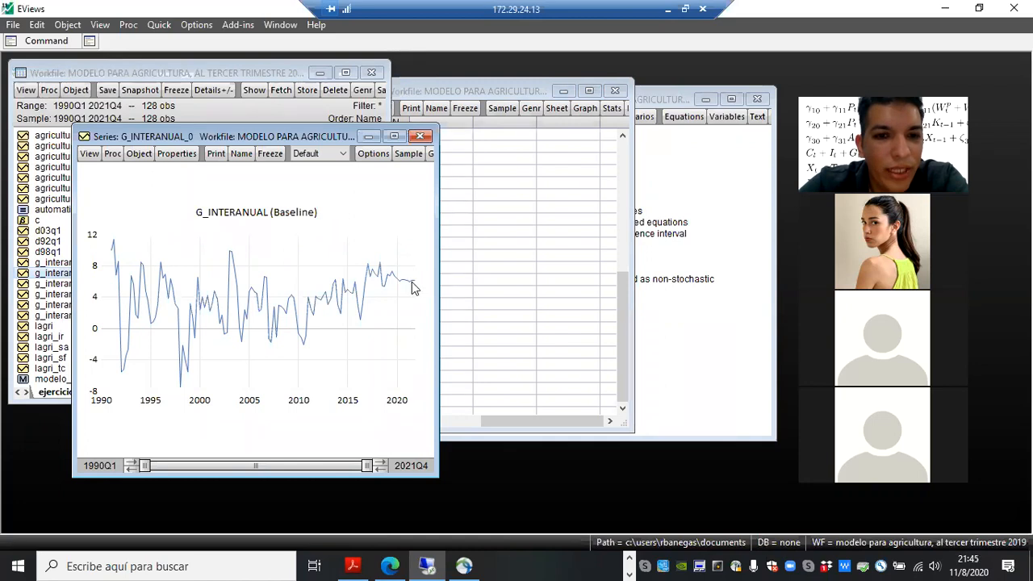
mouse_move(411, 288)
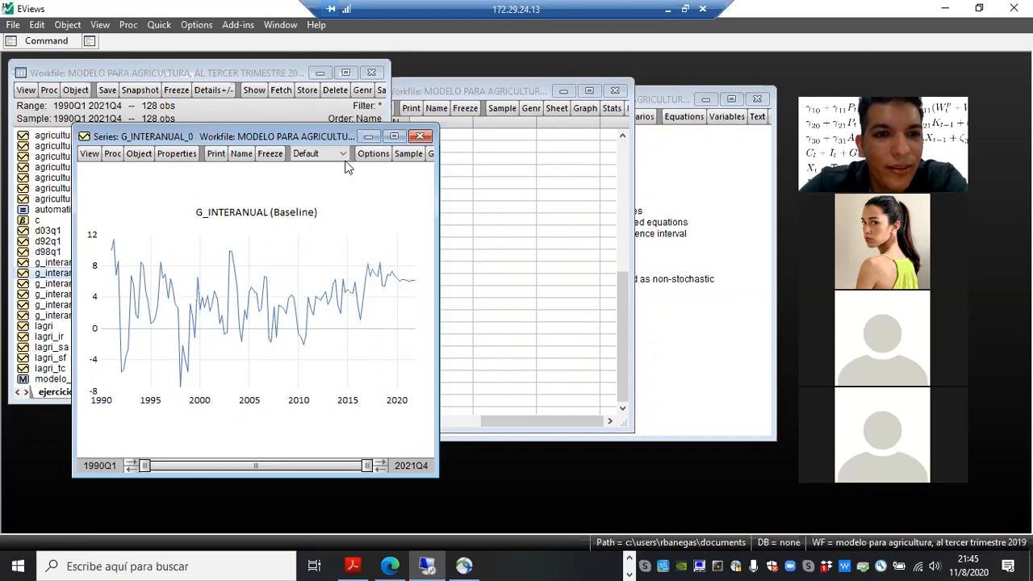
drag(247, 128, 186, 117)
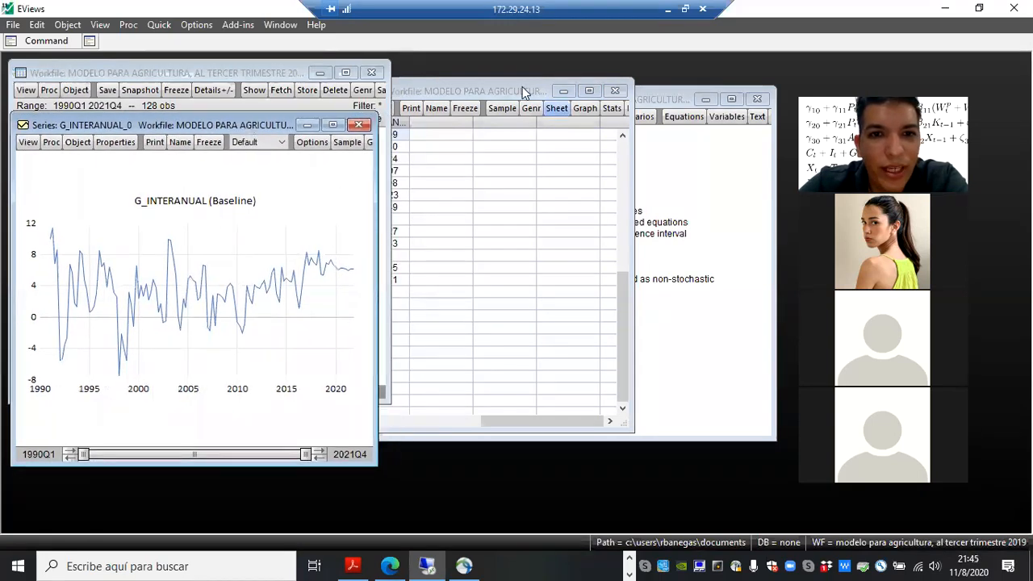
drag(517, 86, 652, 82)
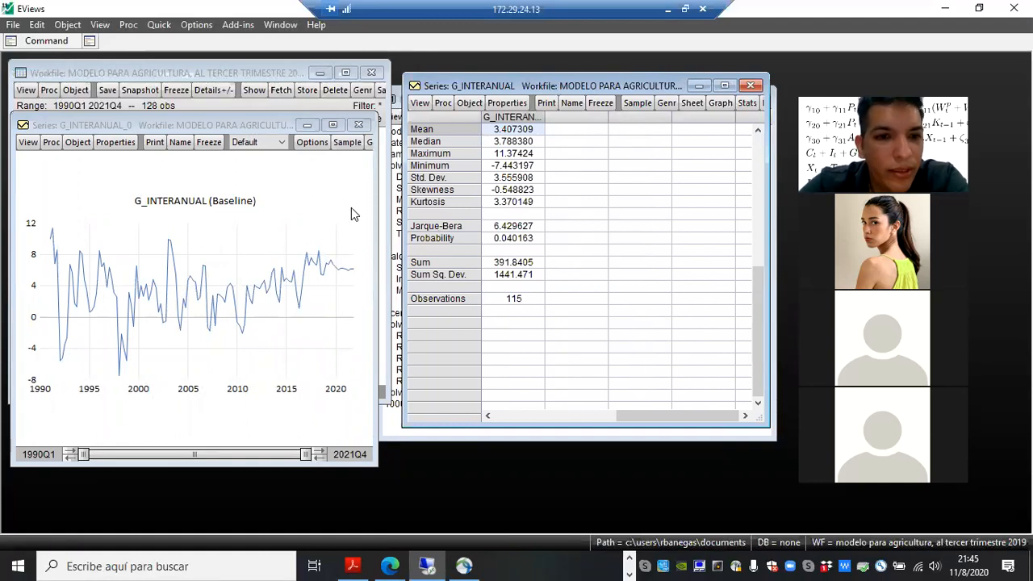
click(699, 86)
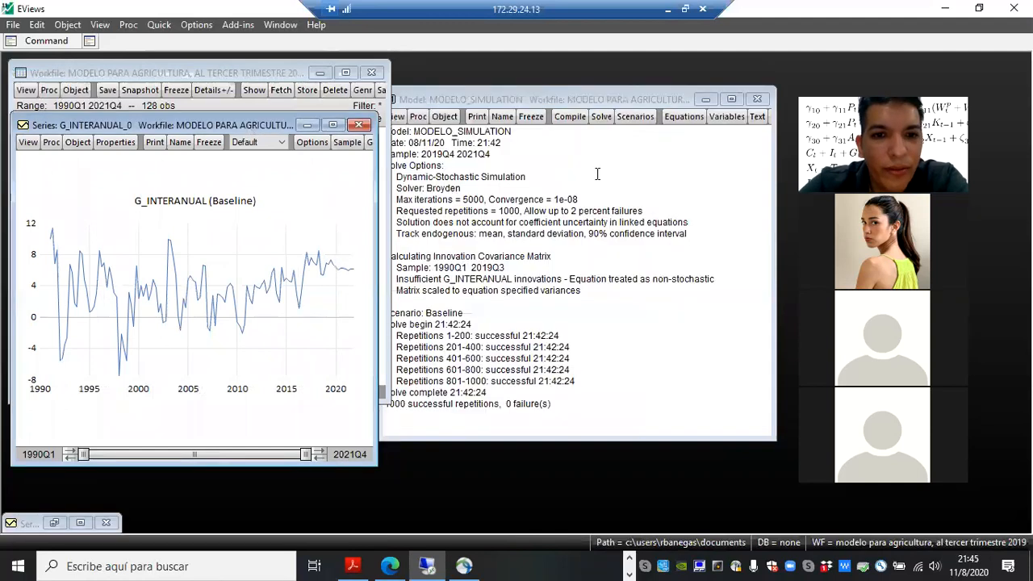
click(418, 117)
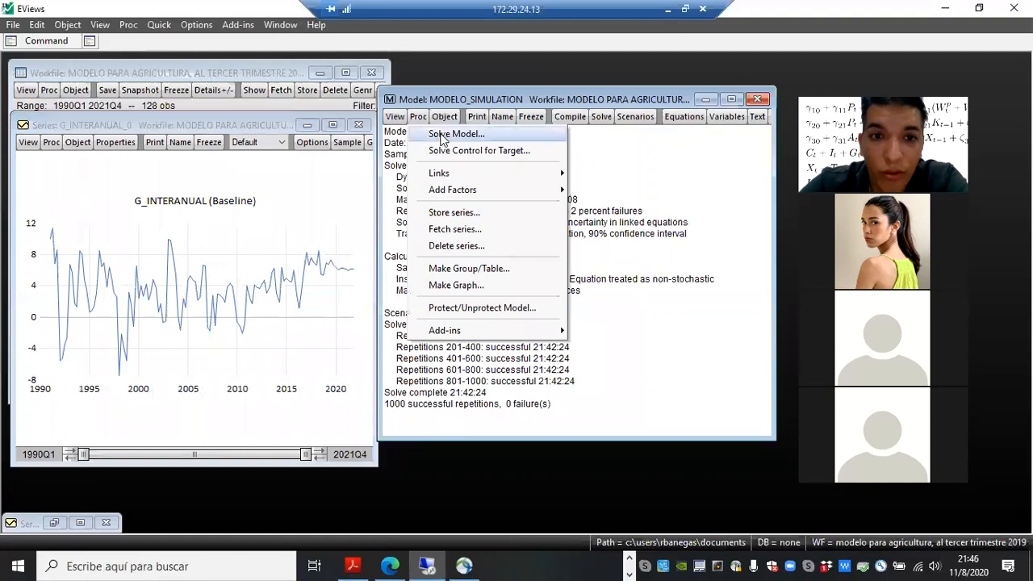
click(442, 136)
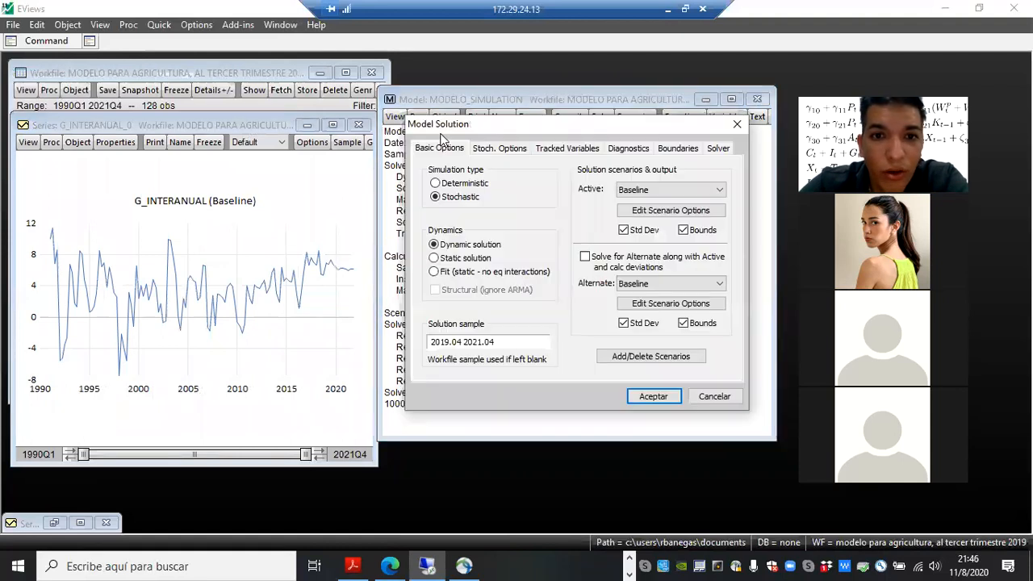
click(519, 147)
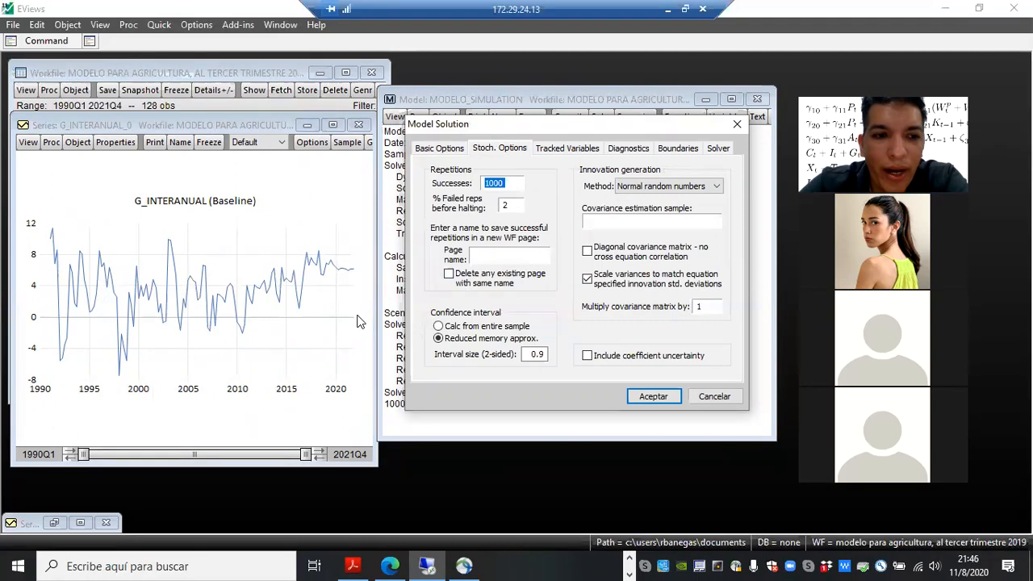
click(358, 129)
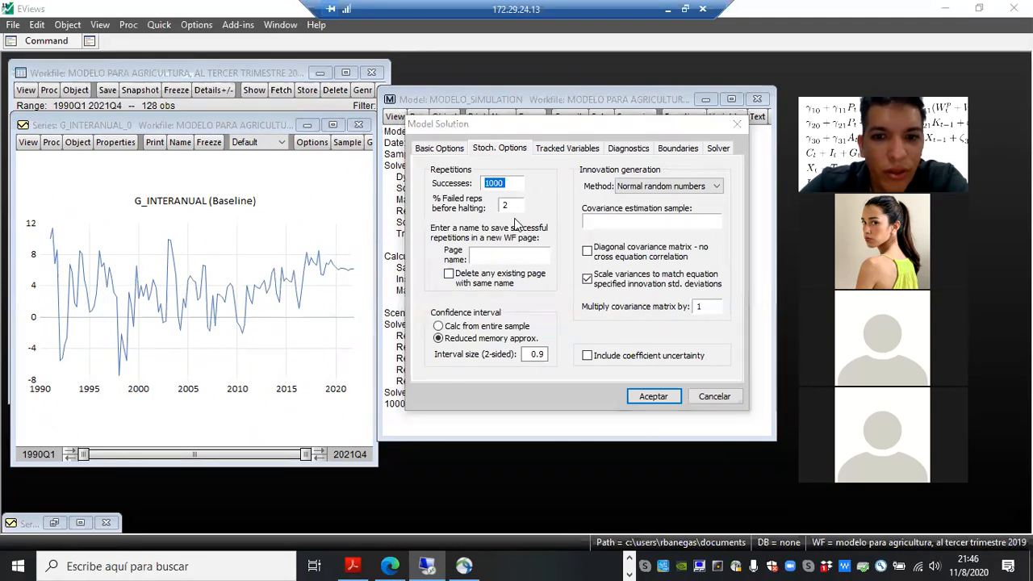
click(712, 396)
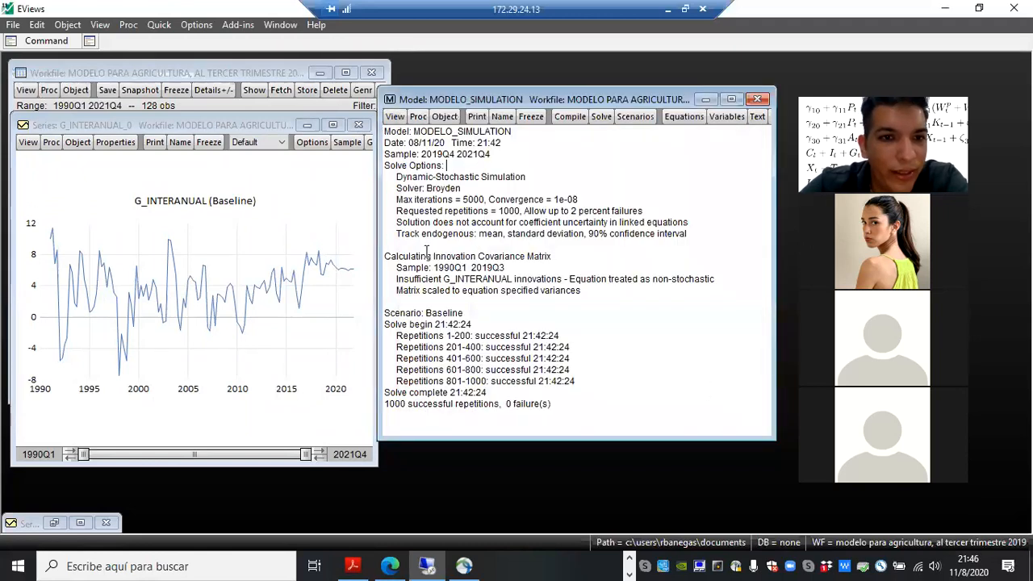
- Close the g_interanual_0 graph and open g_interanual_0, g_interanual_0h, g_interanual_0l and g_interanual_0m together as a group
click(360, 127)
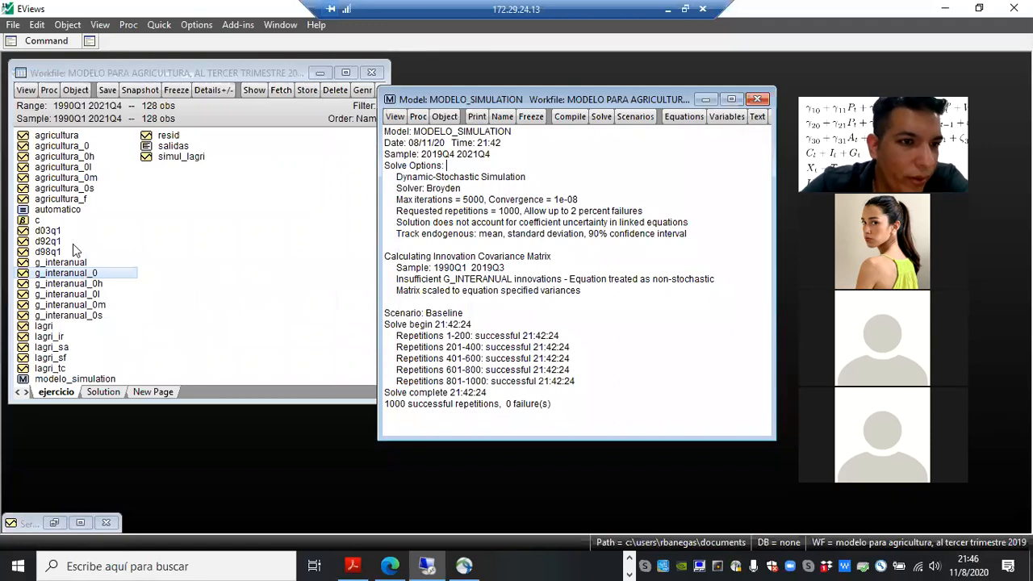
click(94, 276)
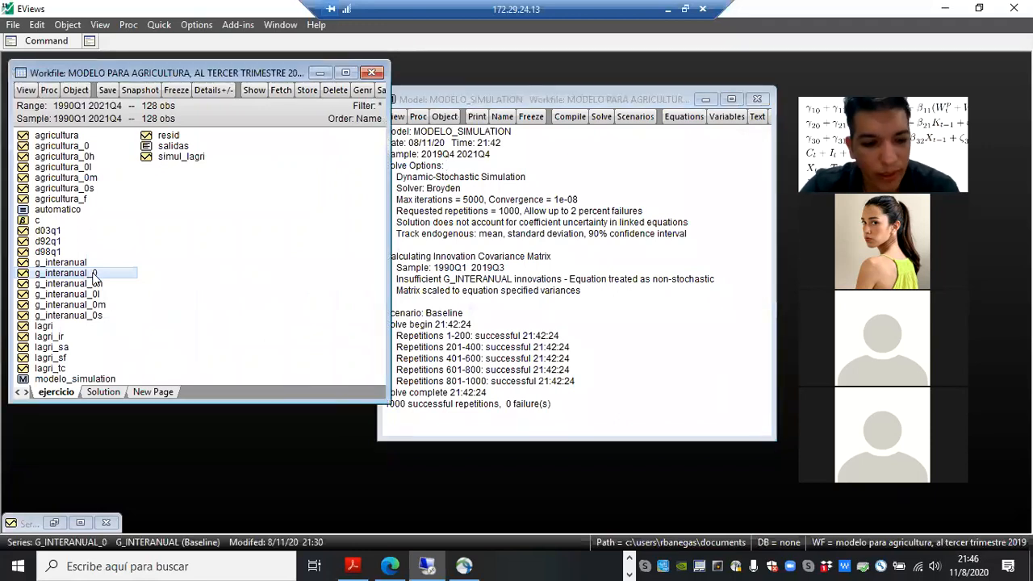
key(shift+Down)
key(shift+Down)
key(shift+Down)
key(shift+Down)
key(shift+Up)
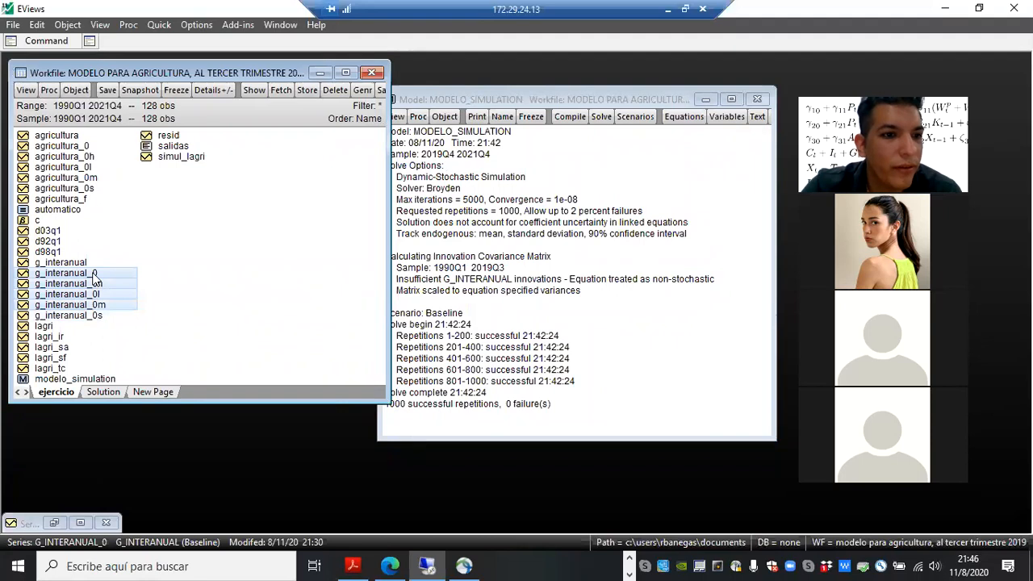
right_click(93, 276)
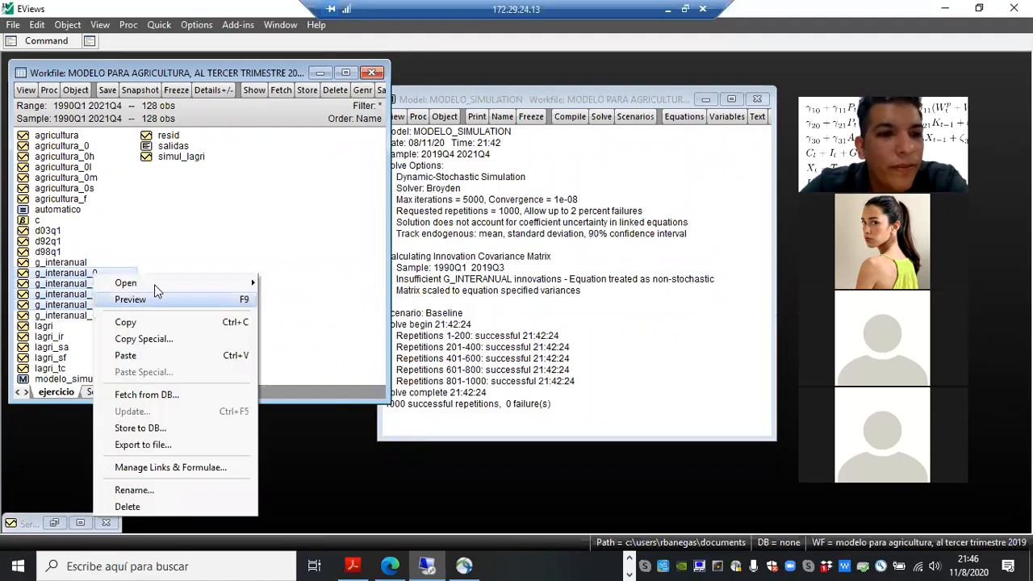
mouse_move(156, 286)
click(296, 283)
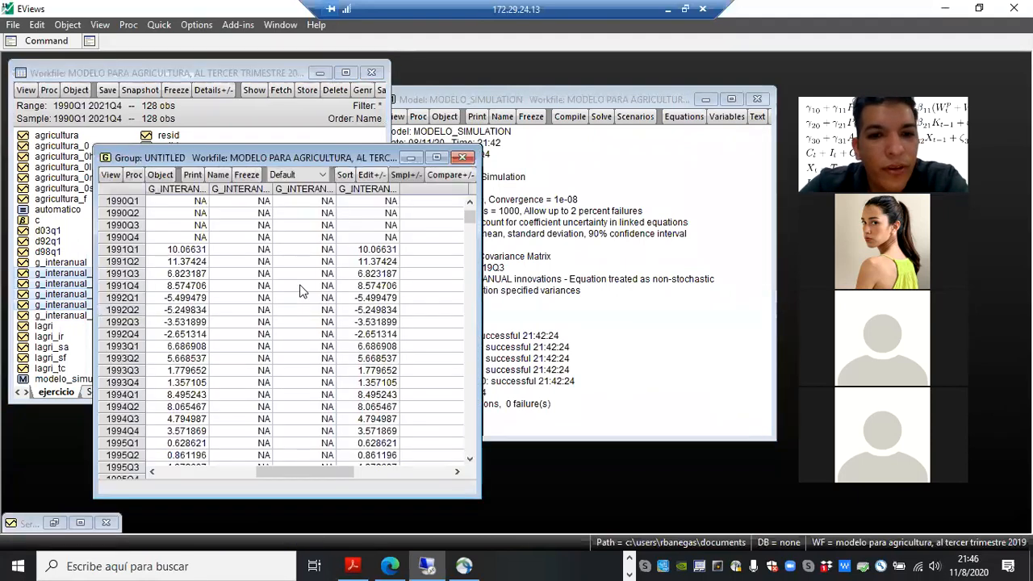
- Graph the group as lines, restrict the displayed range to start at 2004Q1, and move its window beside the model output
click(111, 175)
click(173, 242)
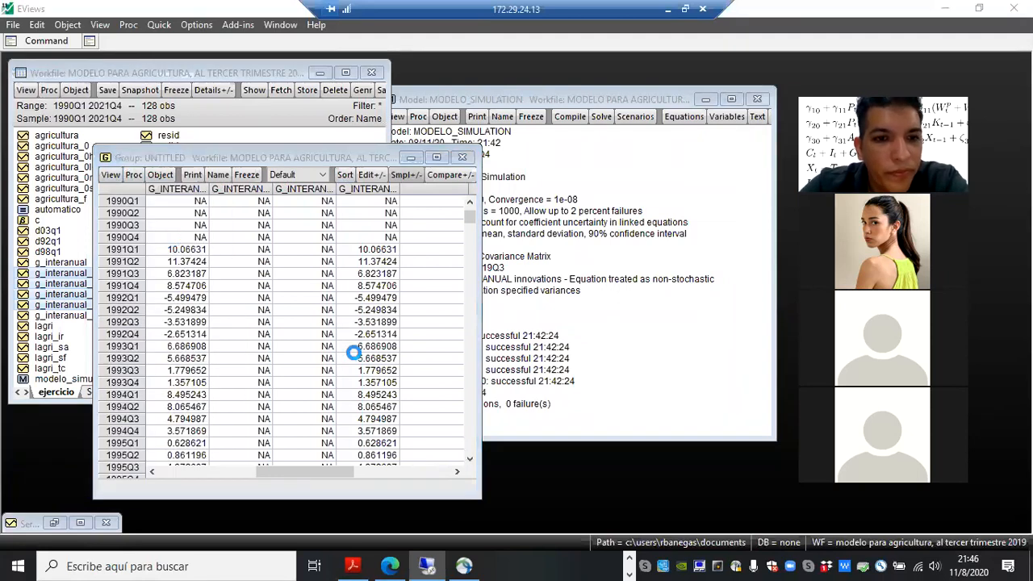
click(408, 461)
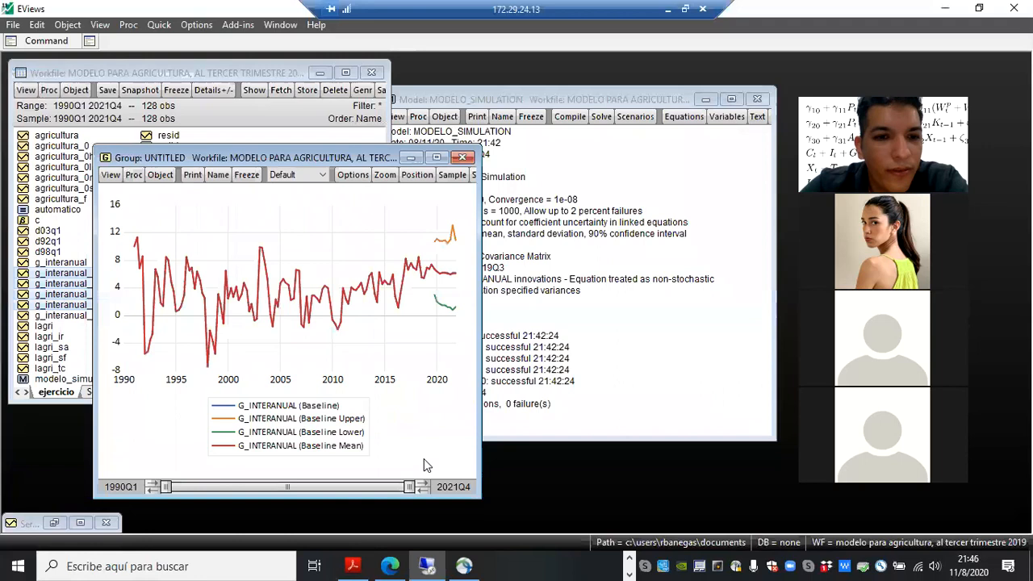
drag(168, 487, 276, 482)
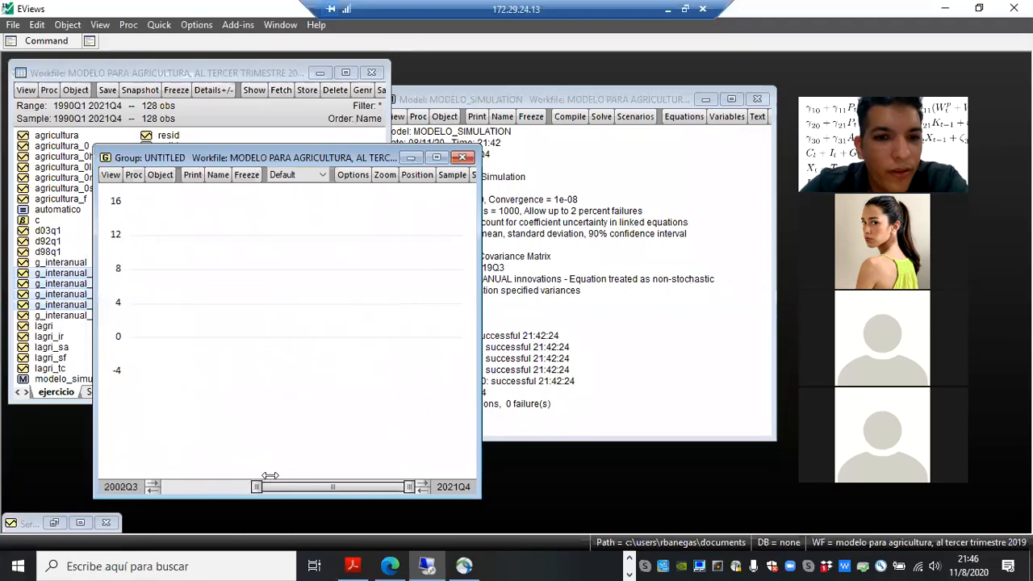
drag(277, 157, 156, 129)
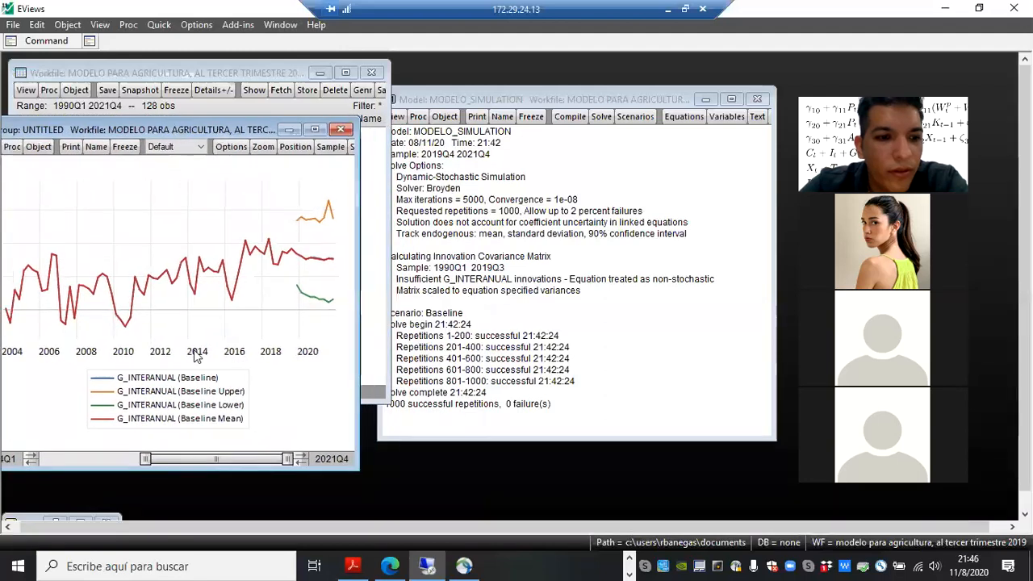
- Close the minimized g_interanual statistics window and restore the group graph to its windowed size beside the model
click(77, 518)
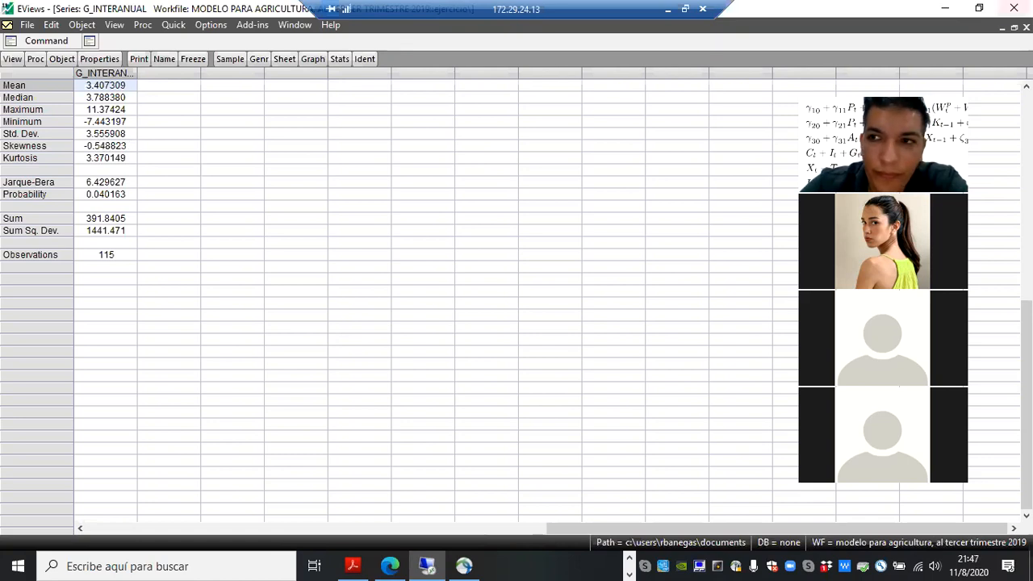
click(1026, 26)
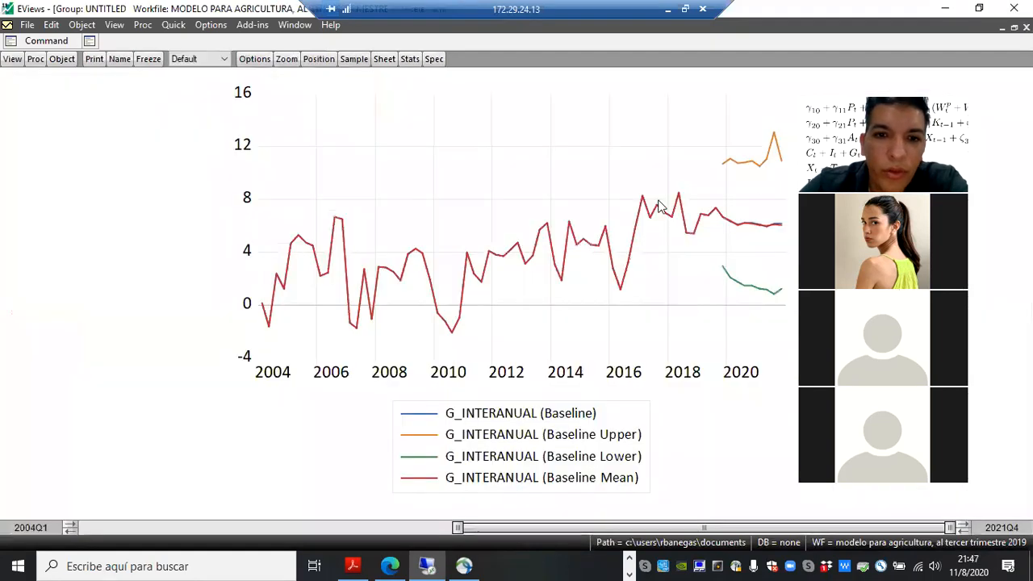
click(1014, 26)
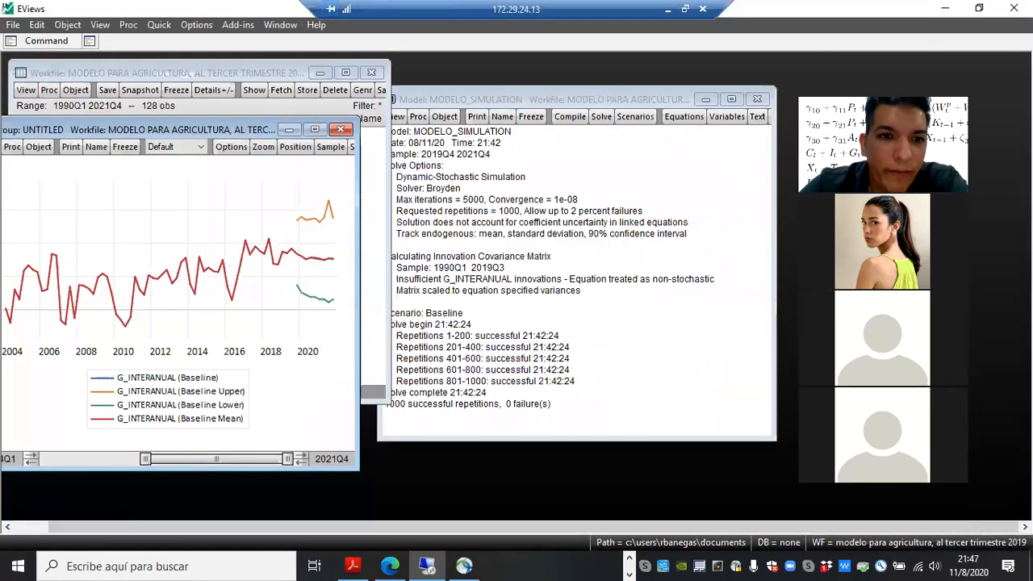
- Re-solve the stochastic model with the covariance matrix multiplied by 0.5 and inspect the confidence band in the g_interanual graph
click(418, 118)
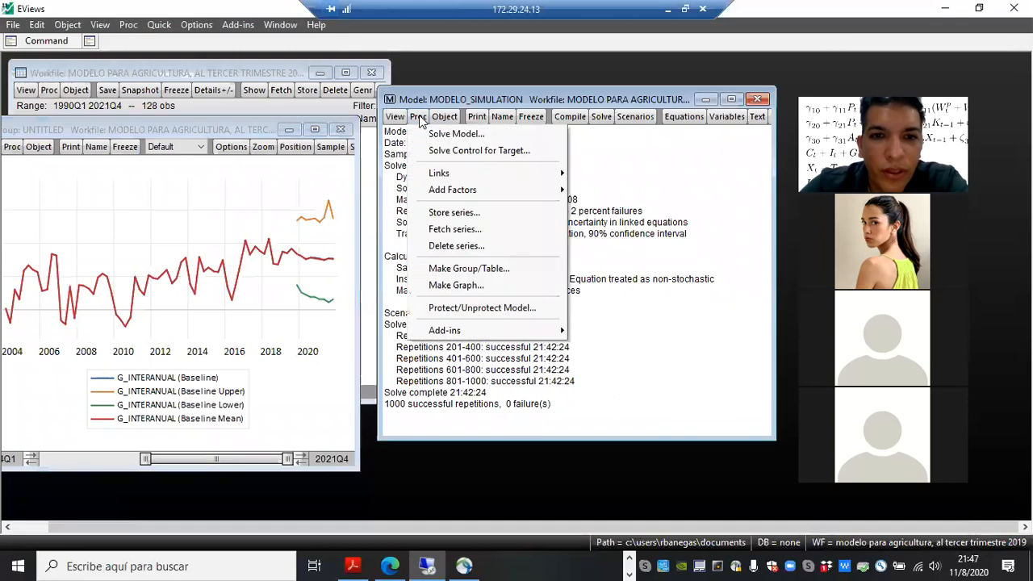
click(448, 134)
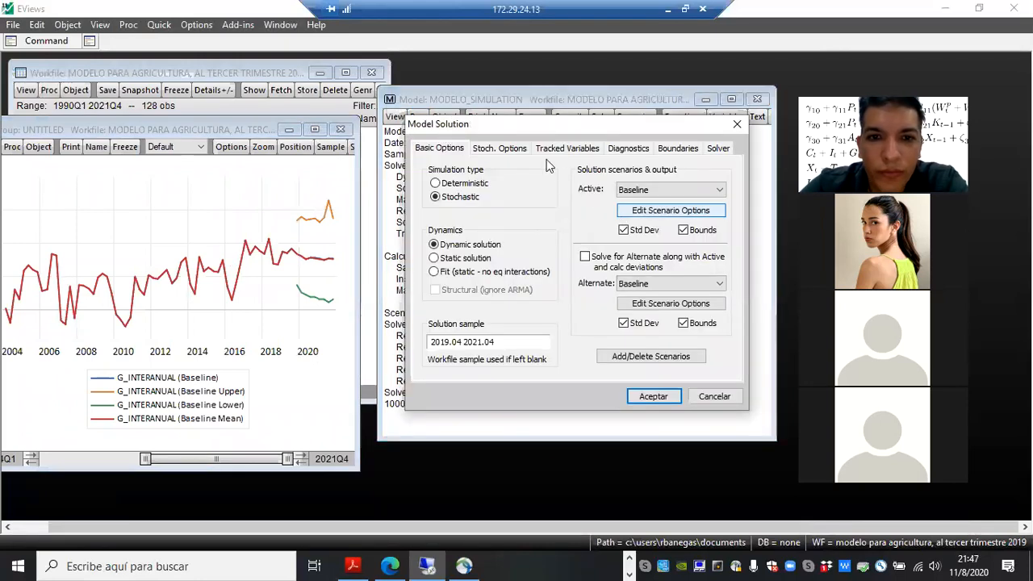
click(505, 150)
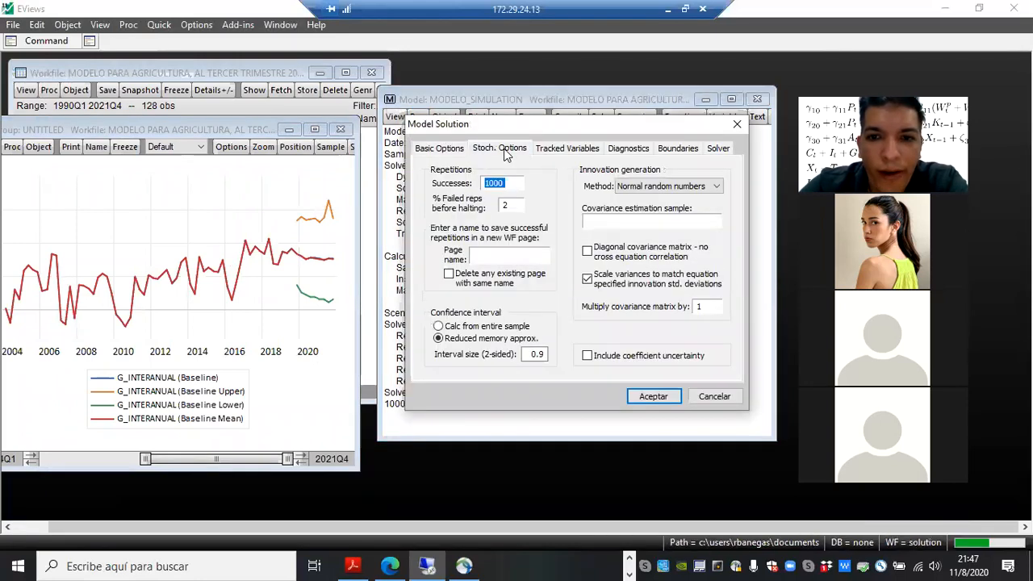
double_click(696, 307)
text(0.5)
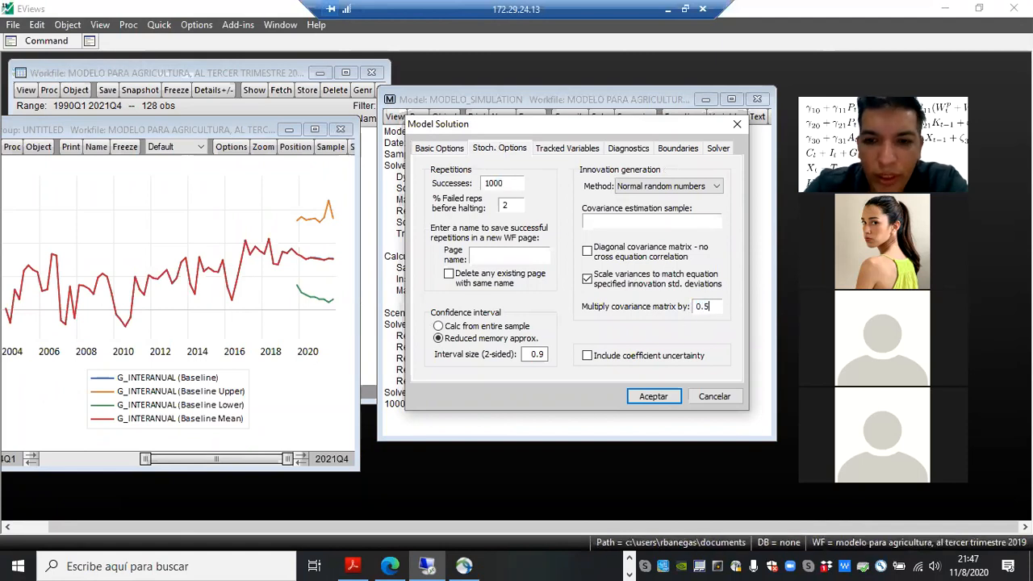
key(Return)
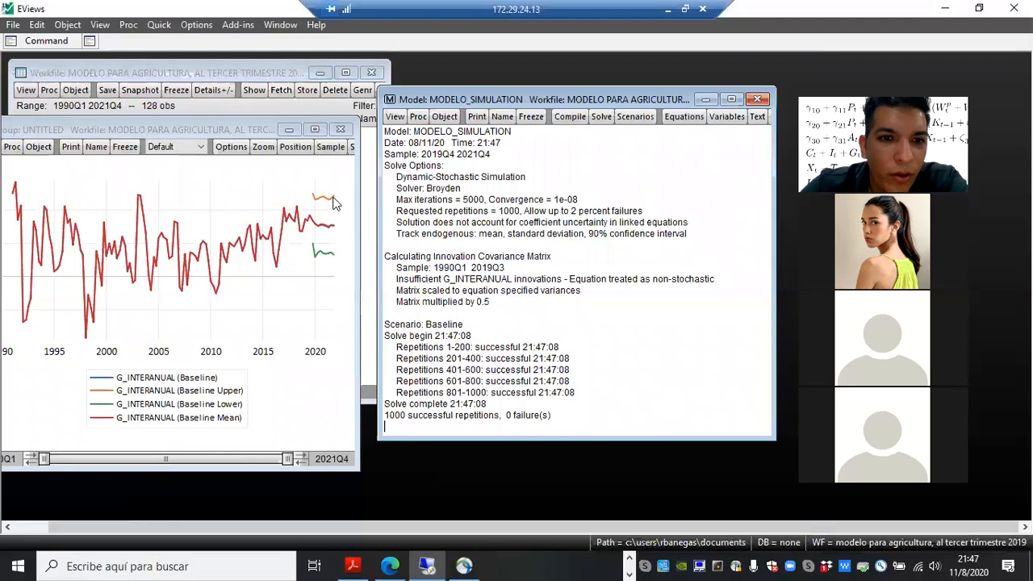
mouse_move(336, 203)
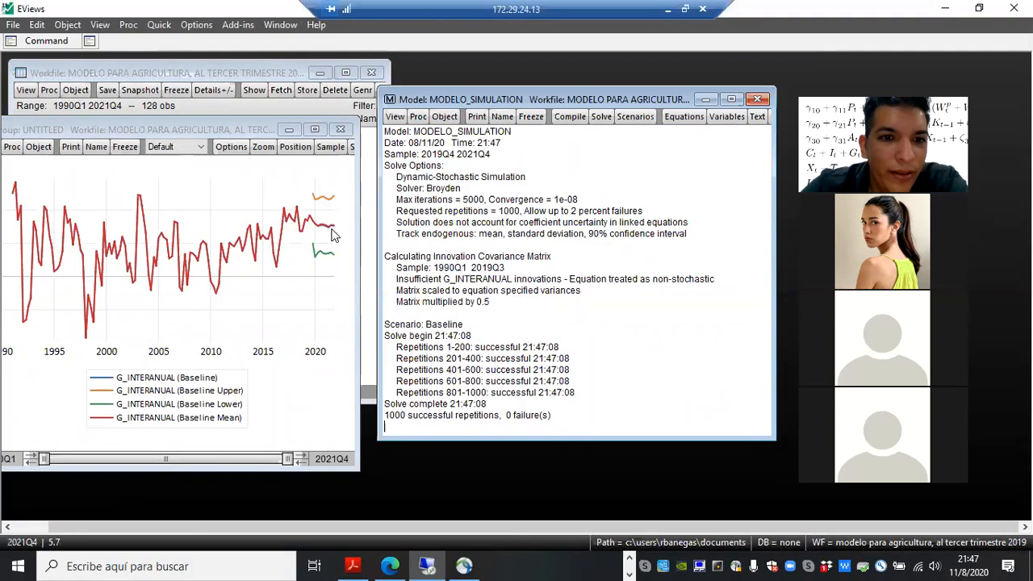
mouse_move(335, 232)
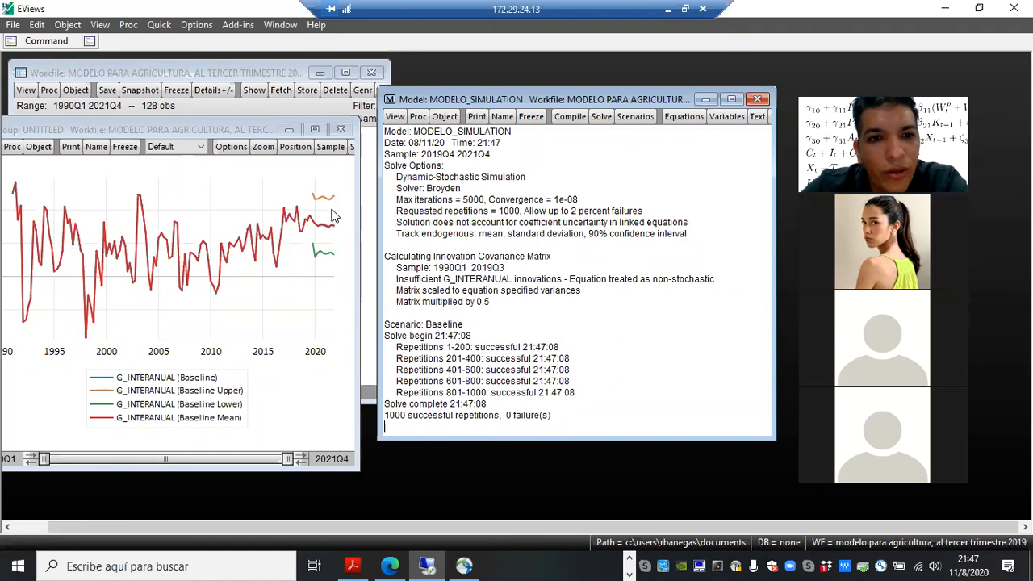
- Re-solve the stochastic model with the covariance matrix multiplied by 0.14 and inspect the band around the mean forecast
click(418, 117)
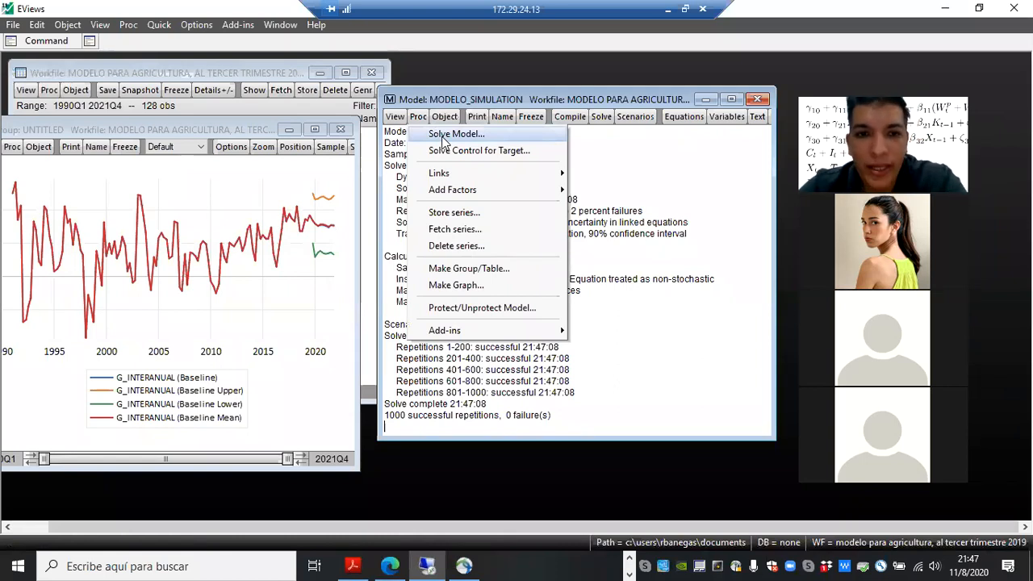
click(443, 135)
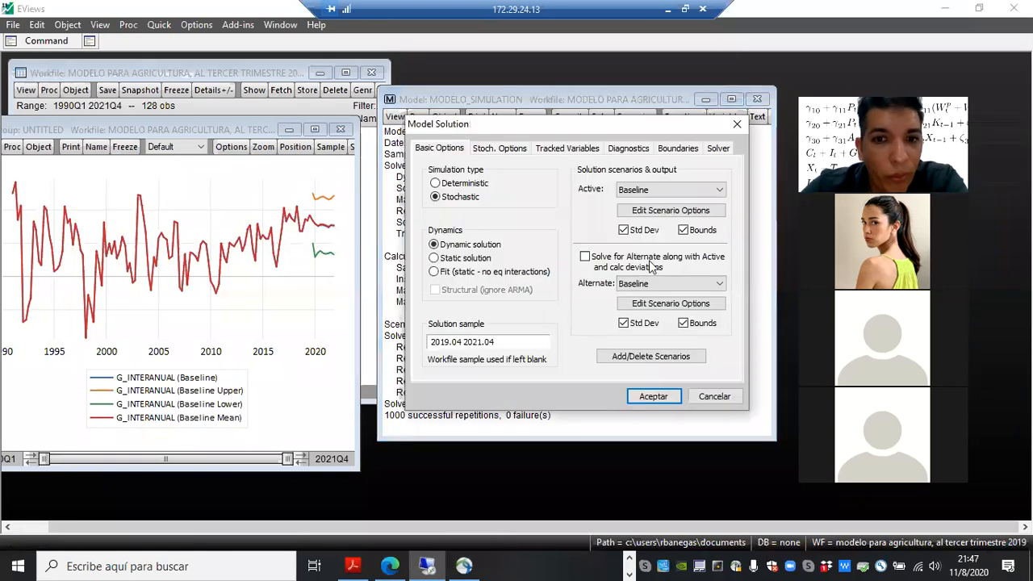
click(506, 149)
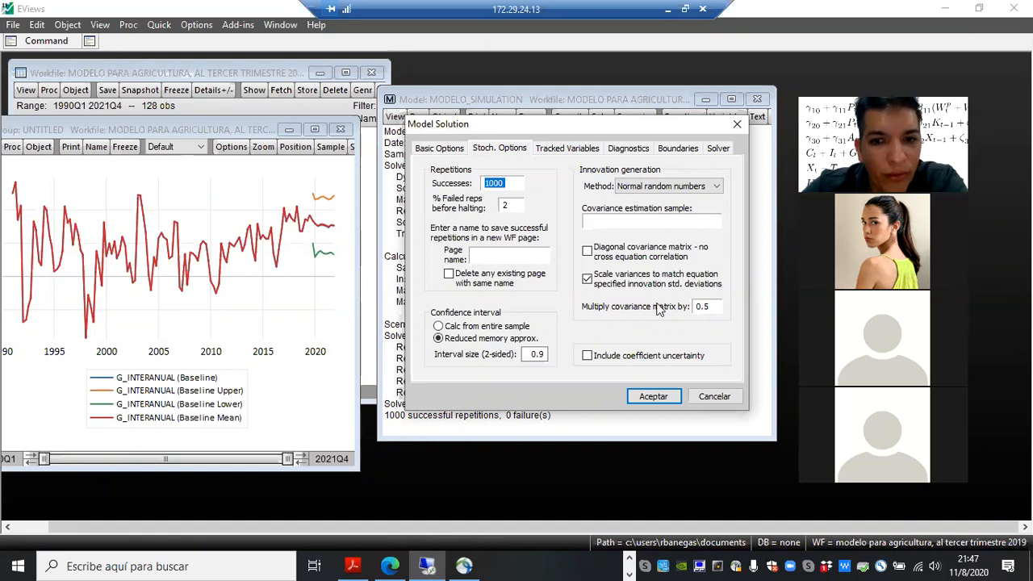
click(714, 305)
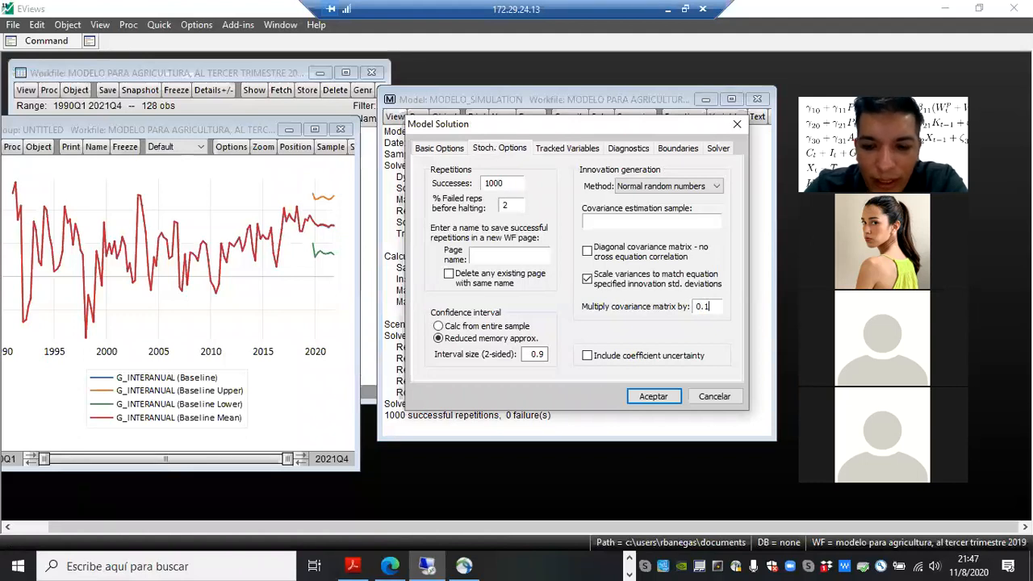
click(656, 396)
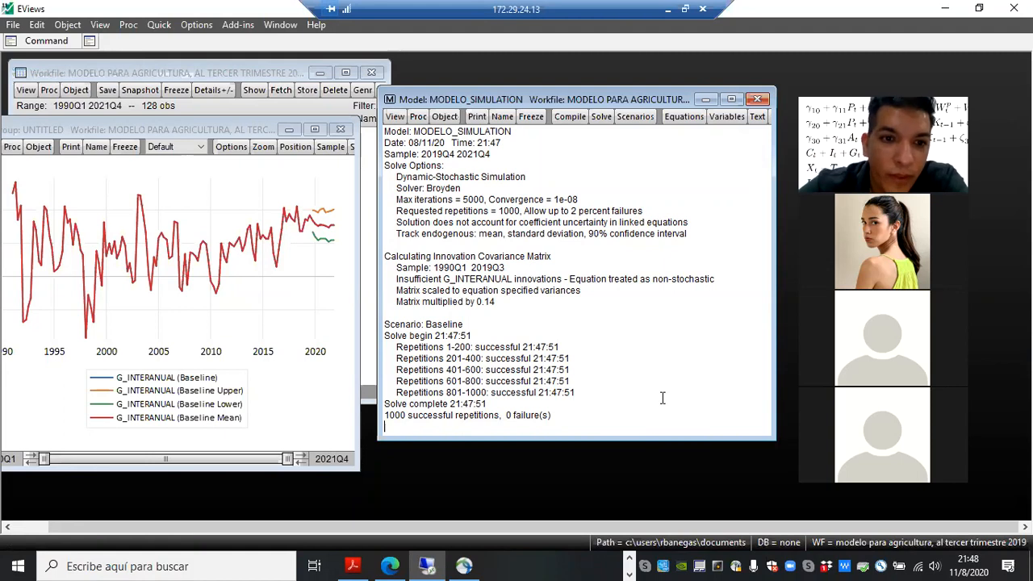
mouse_move(335, 233)
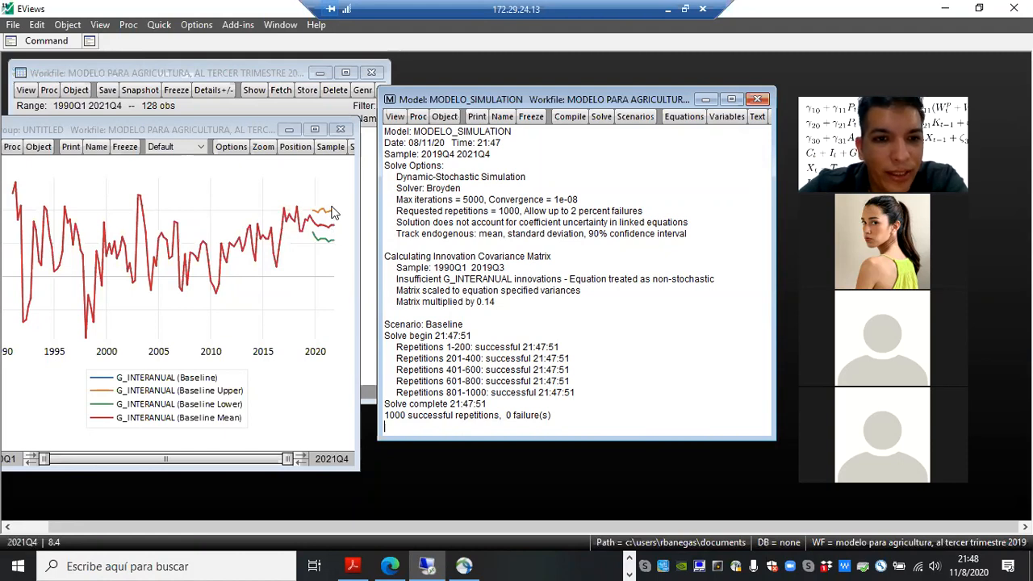
- Examine the covariance matrix multiplier in the model's stochastic solution options
click(418, 117)
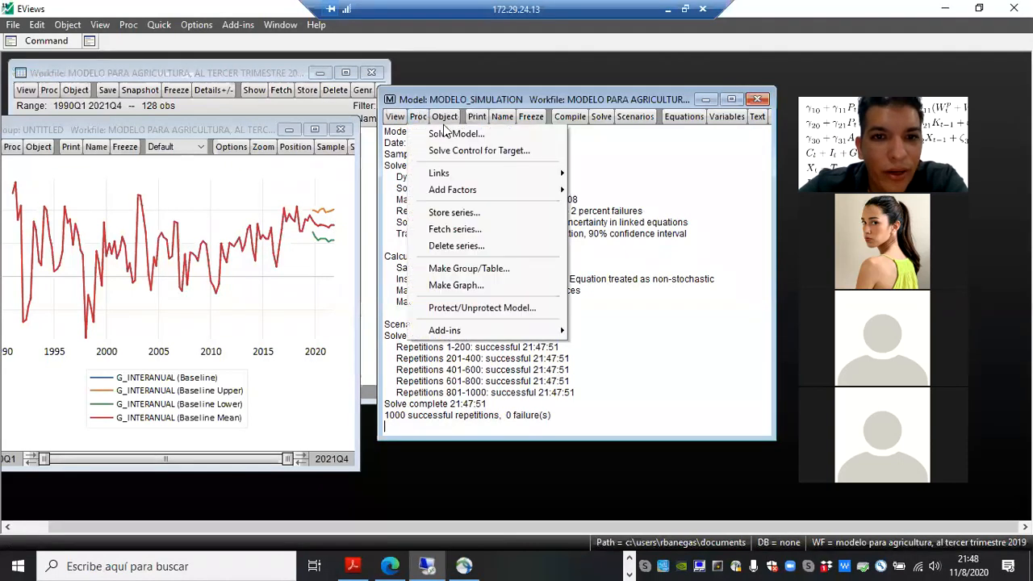
click(456, 134)
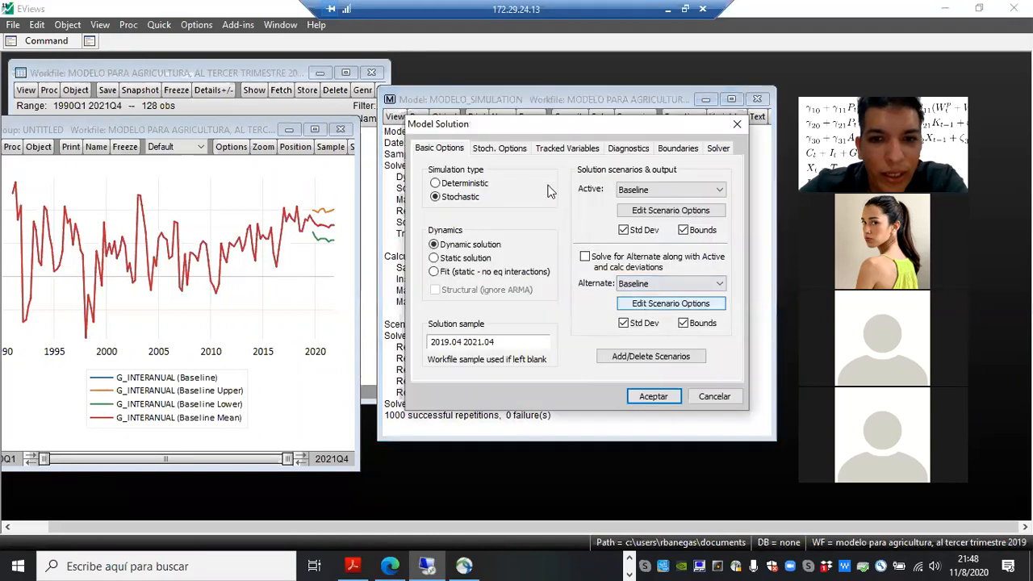
click(516, 153)
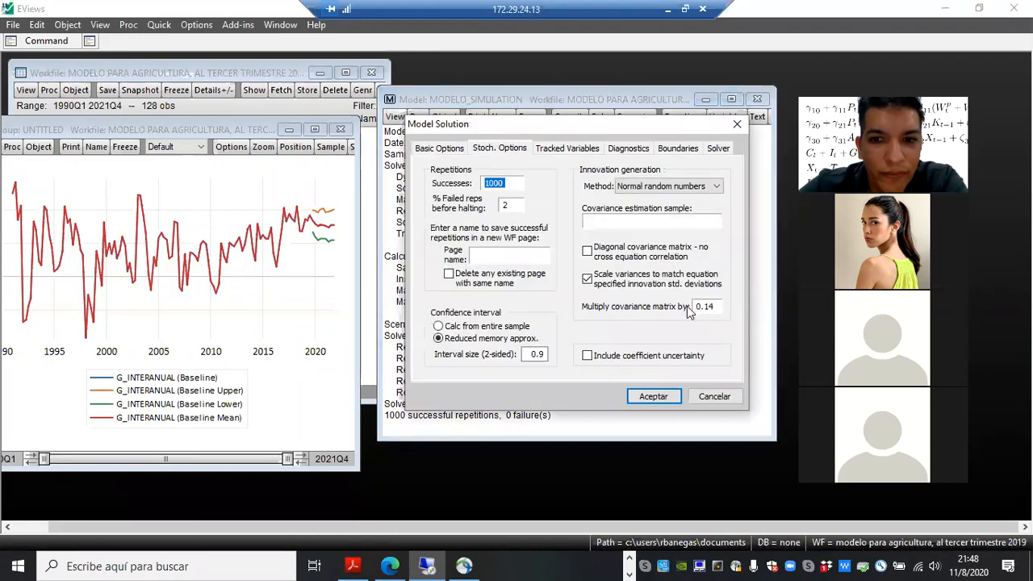
click(714, 397)
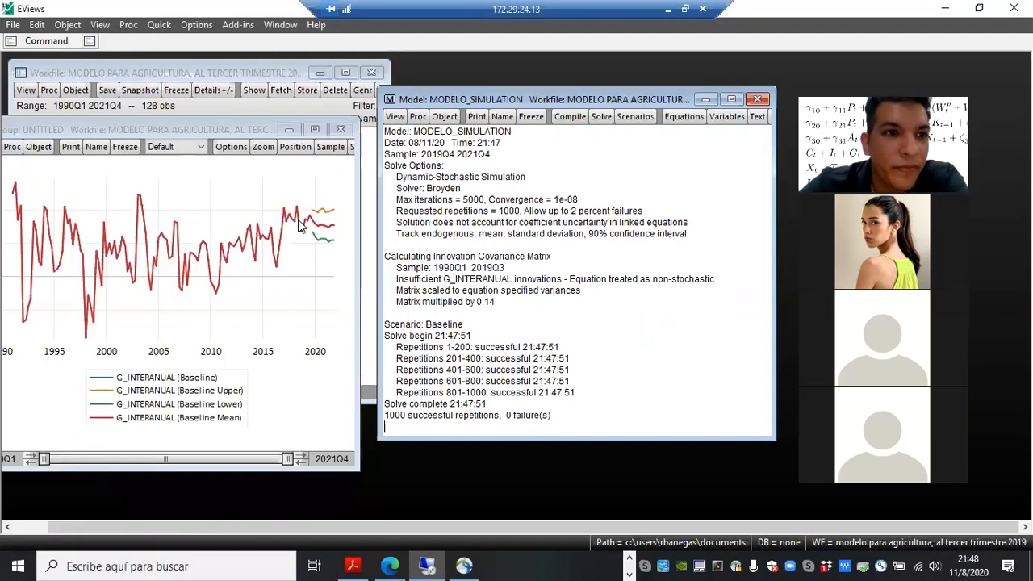
- Save the workfile with double-precision series storage
click(14, 24)
click(50, 76)
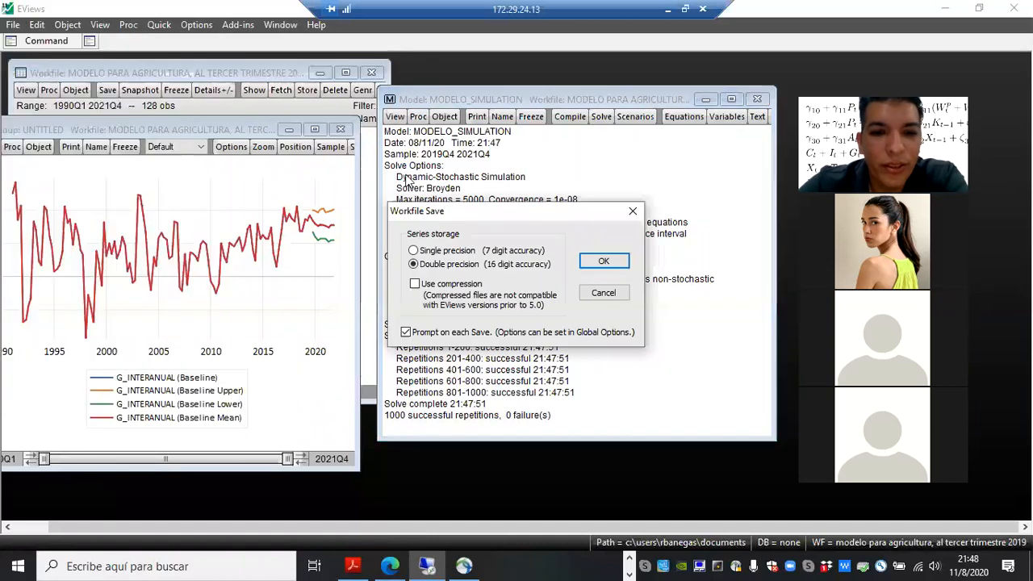
click(599, 261)
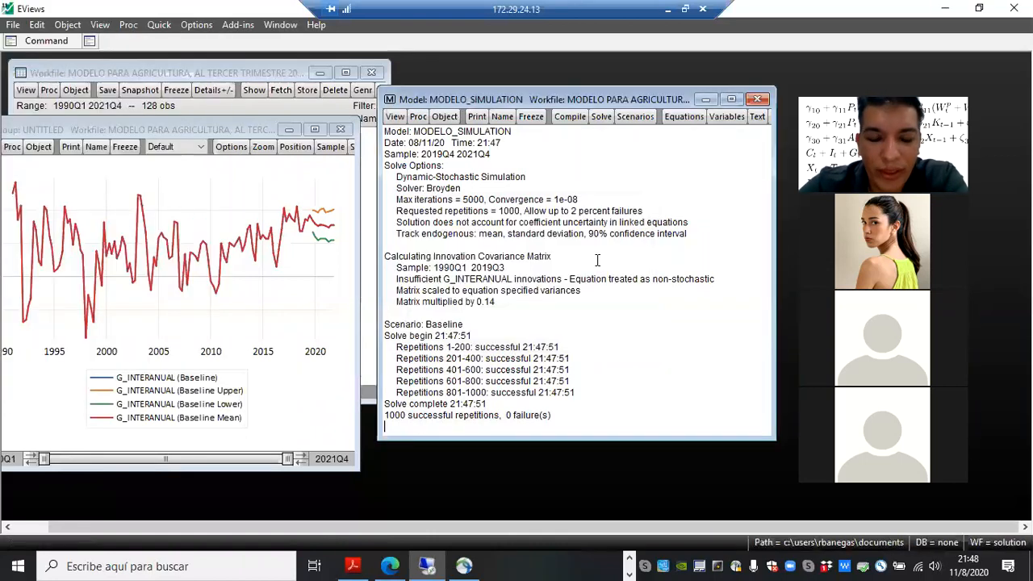
- Close the modelo_simulation model and the workfile, deleting the untitled g_interanual group
click(757, 99)
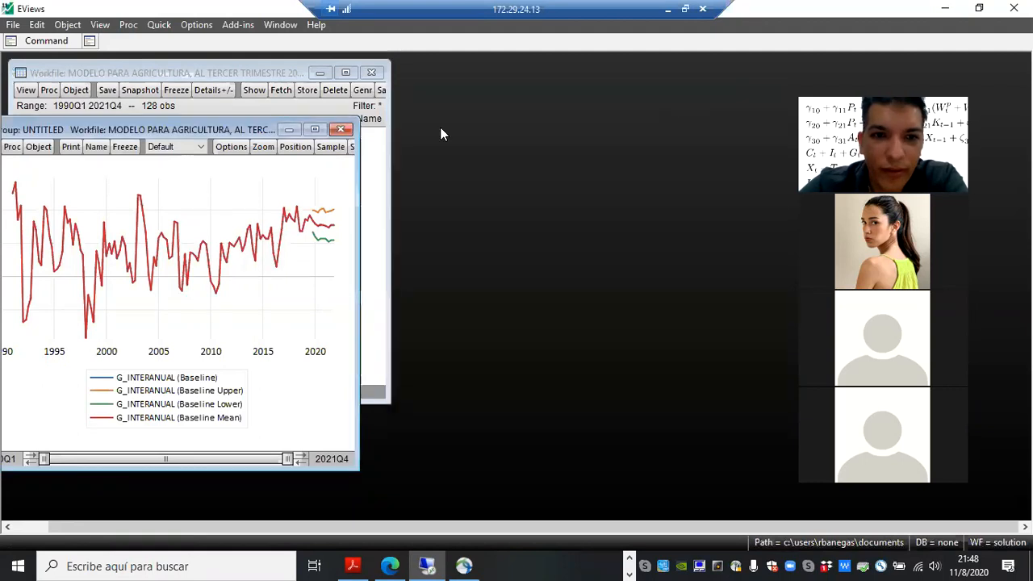
click(340, 129)
click(484, 309)
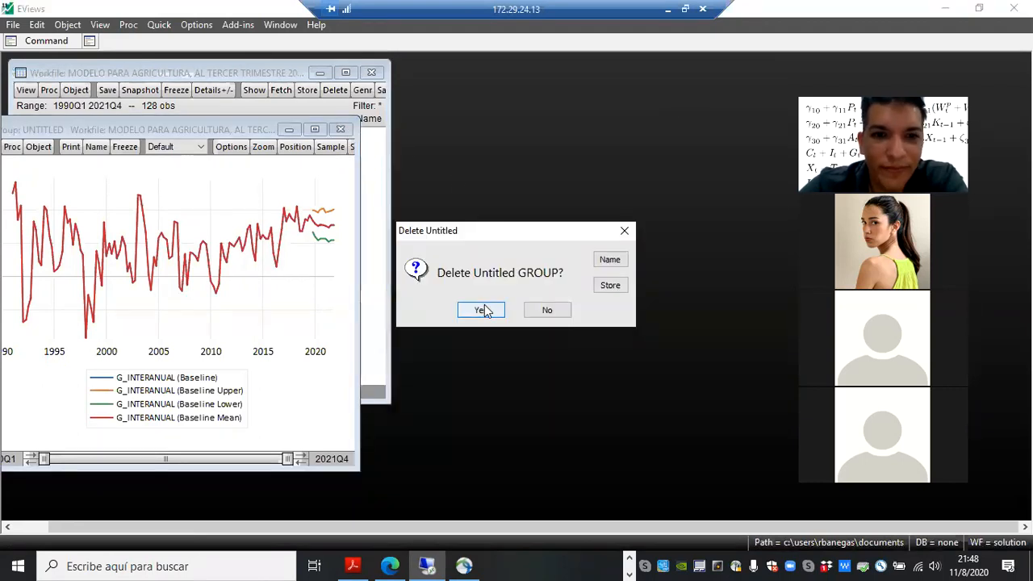
click(371, 72)
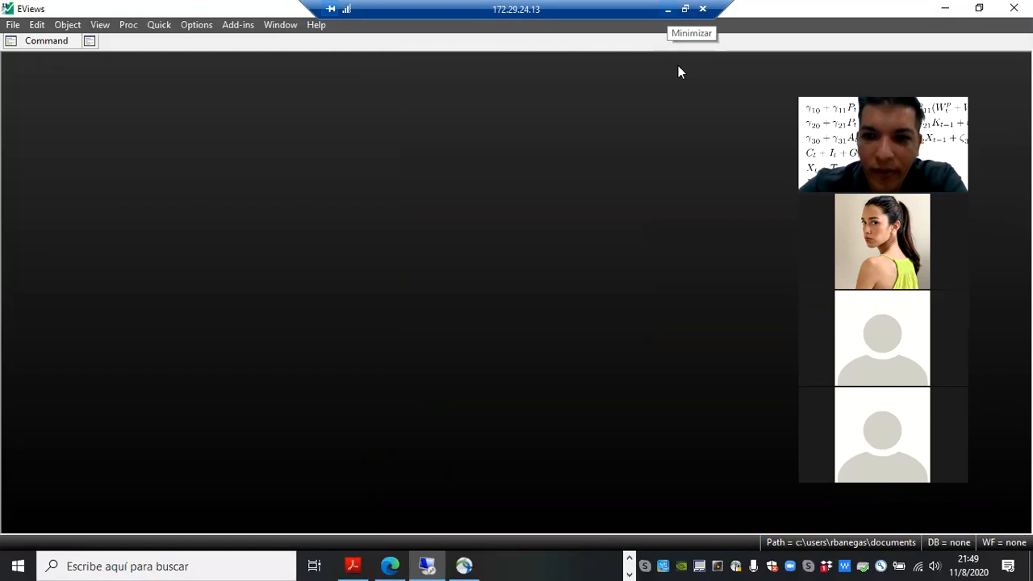
- Minimize the remote desktop session and switch to the MFI-505 course page in Microsoft Edge
click(668, 10)
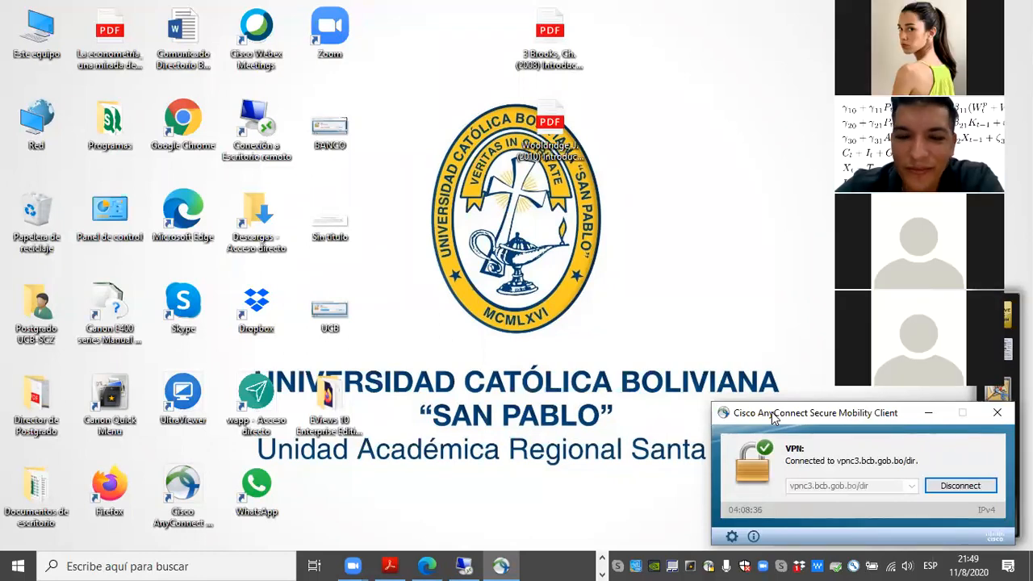
mouse_move(474, 560)
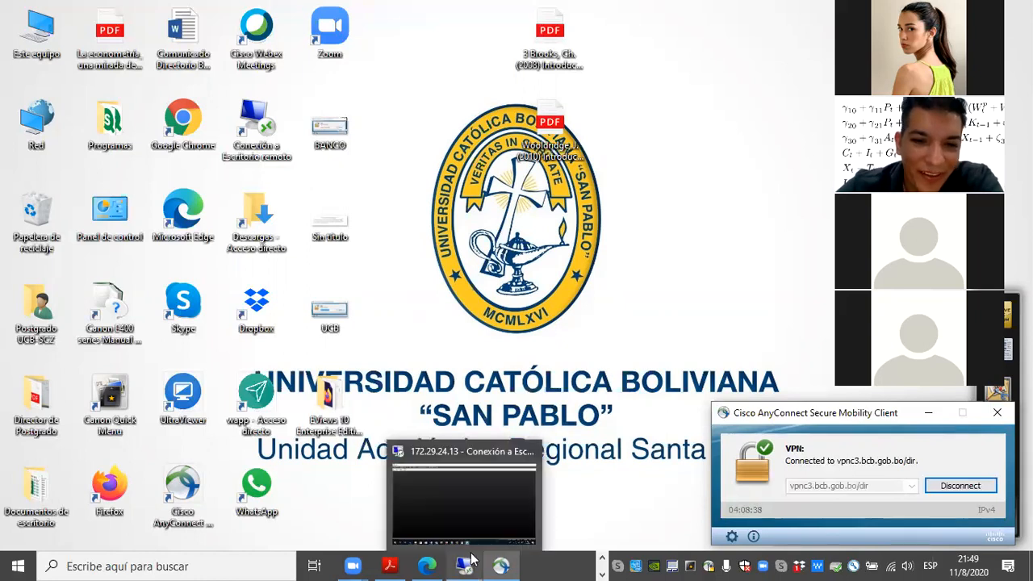
click(427, 565)
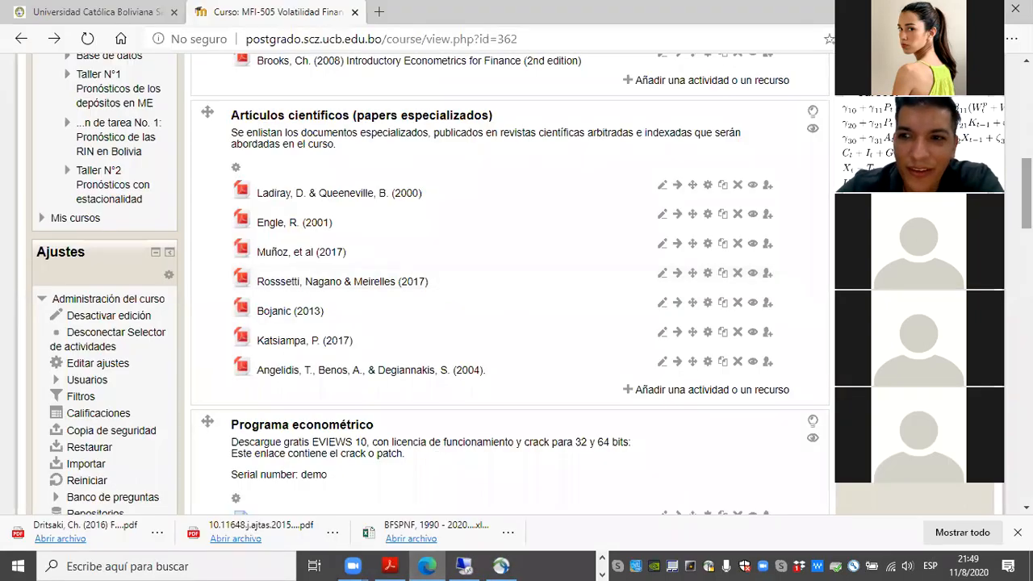
- Find the Programa académico section of the course page and open the resource "Programa de asignatura, Volatilidad financiera"
scroll(519, 326, up, 5)
scroll(519, 326, up, 1)
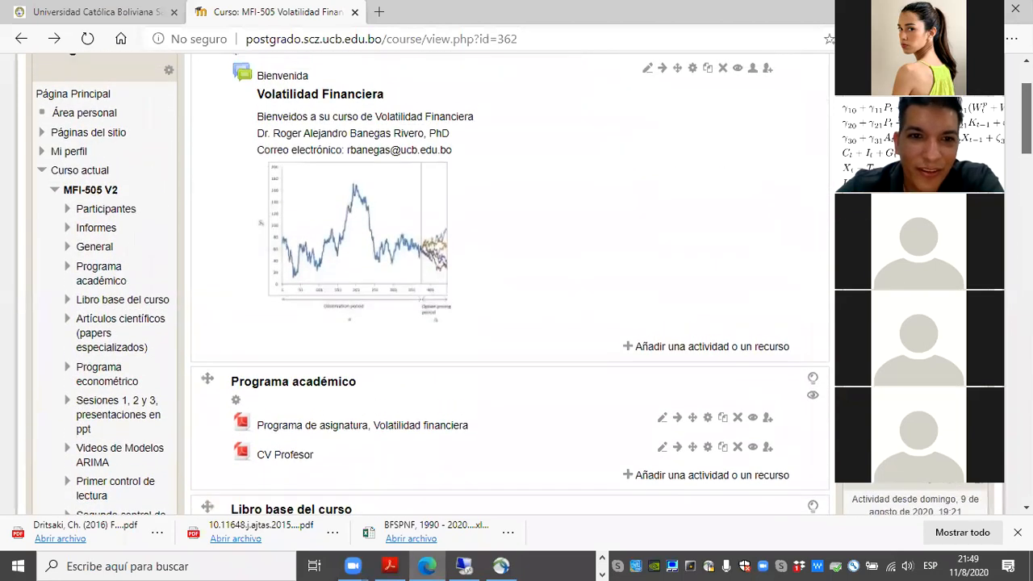
scroll(518, 325, down, 2)
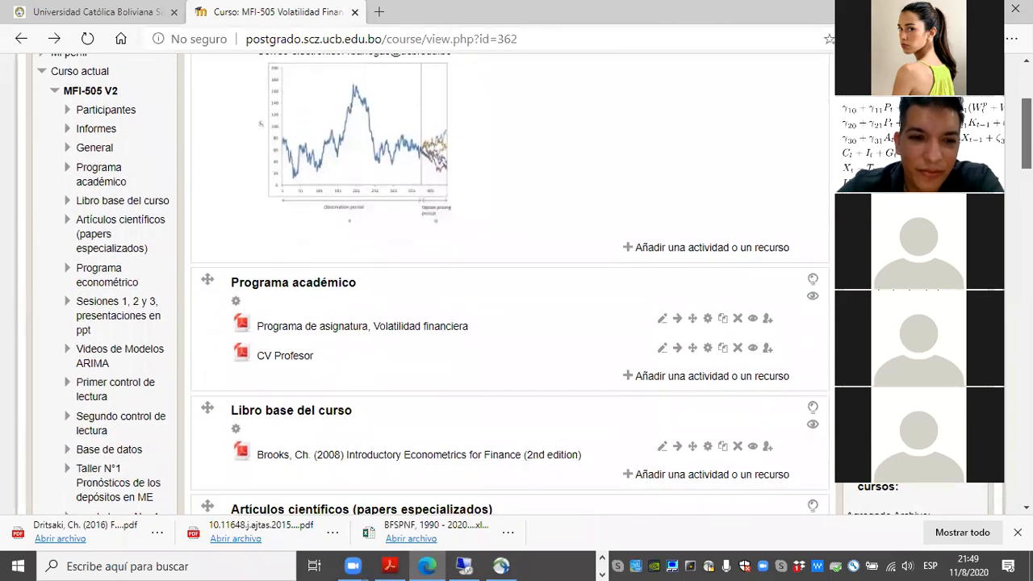
scroll(519, 326, down, 2)
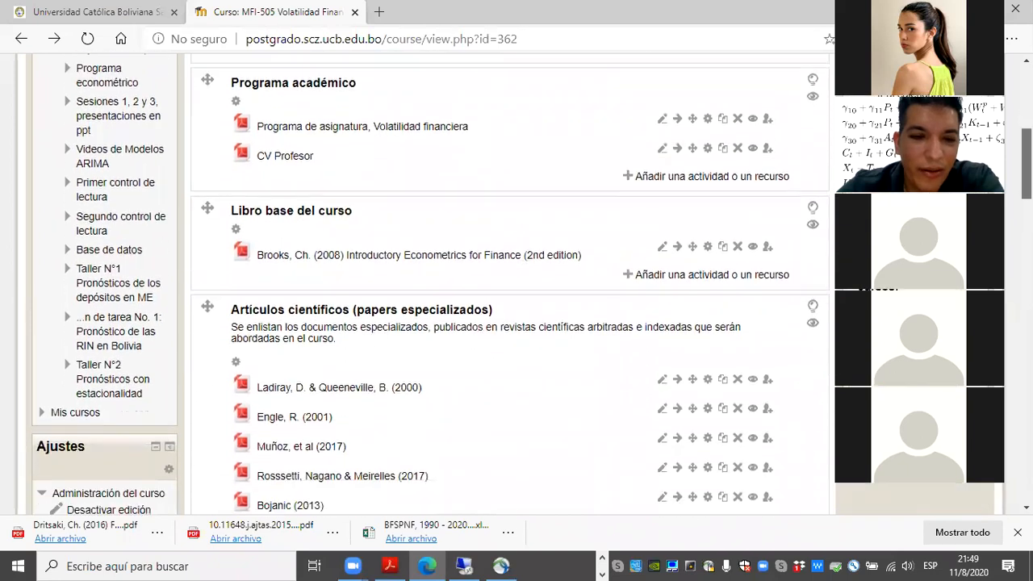
scroll(510, 284, down, 1)
scroll(510, 284, up, 3)
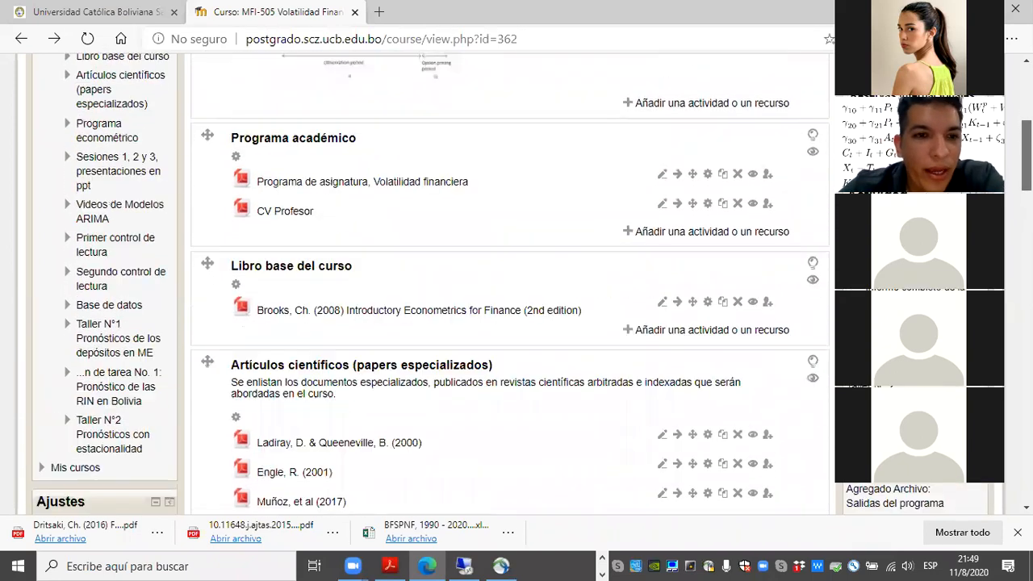
scroll(510, 284, up, 1)
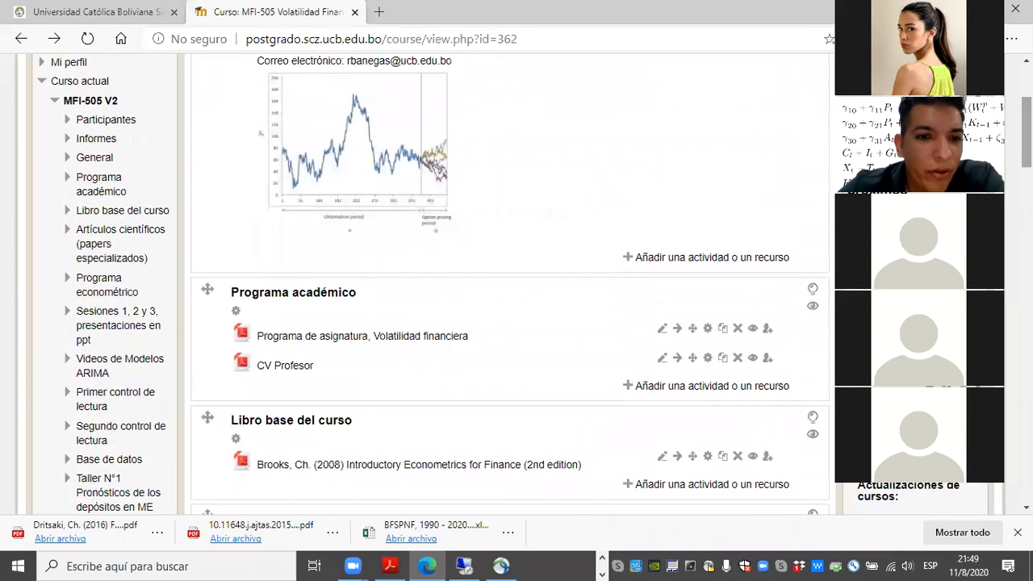
click(393, 337)
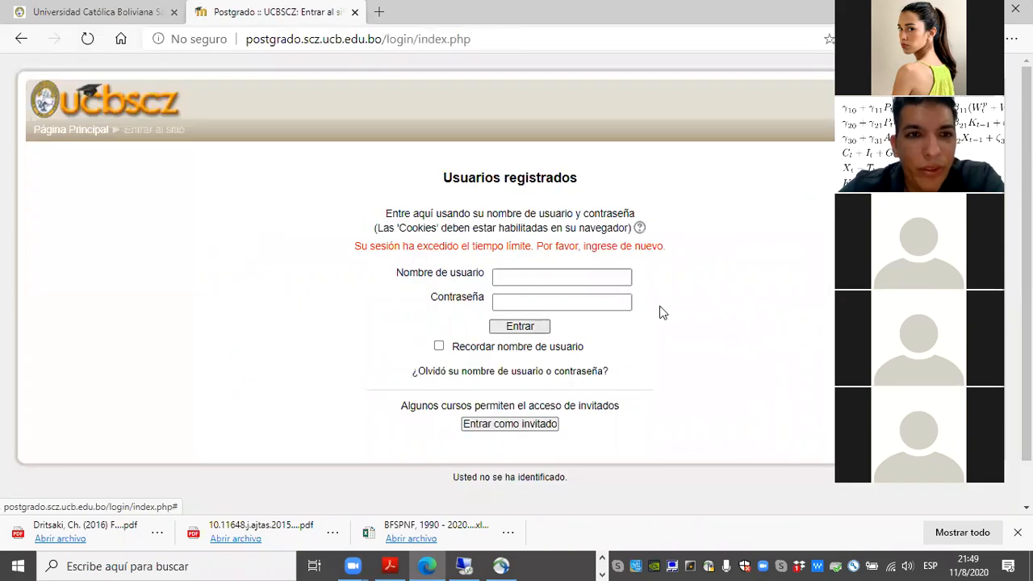
- Sign in again with the saved username and password and view the first page of the course syllabus
click(562, 275)
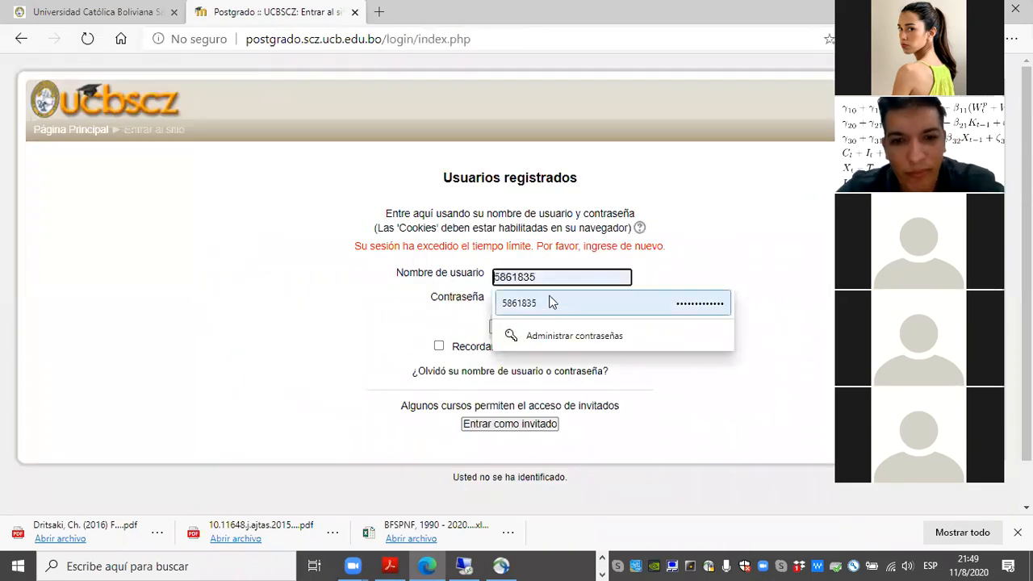
click(549, 303)
click(533, 331)
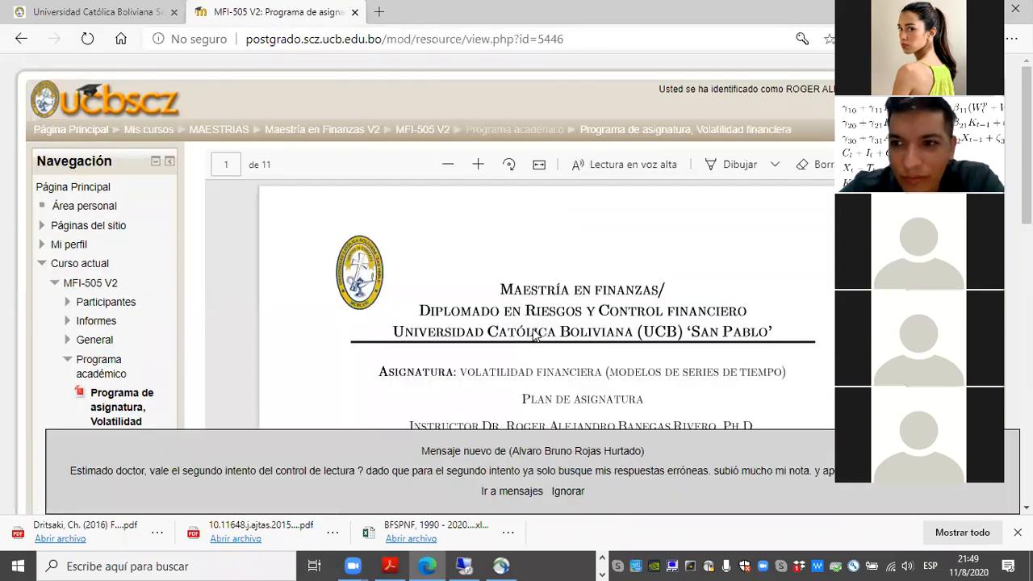
scroll(533, 336, down, 2)
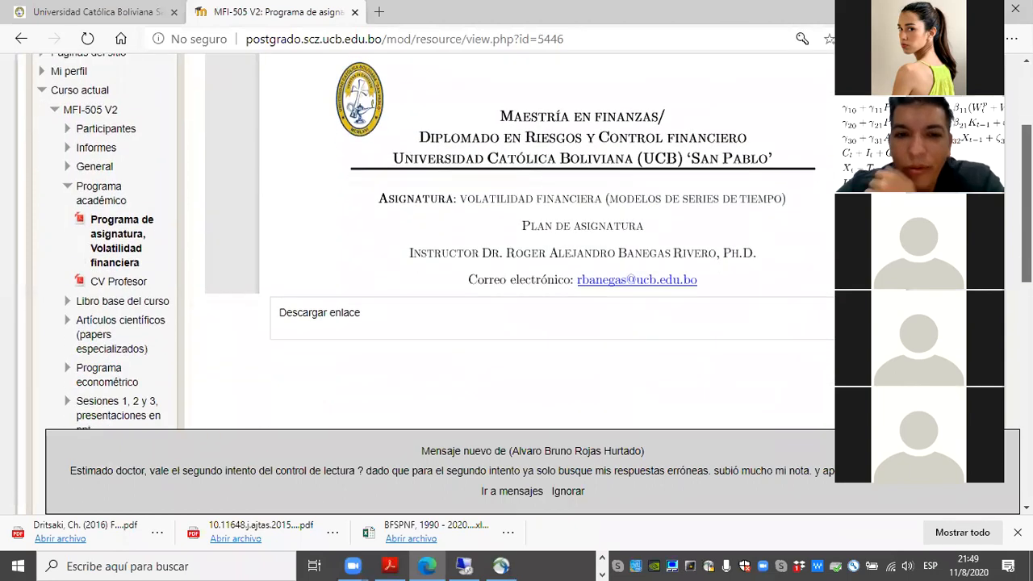
scroll(533, 242, up, 3)
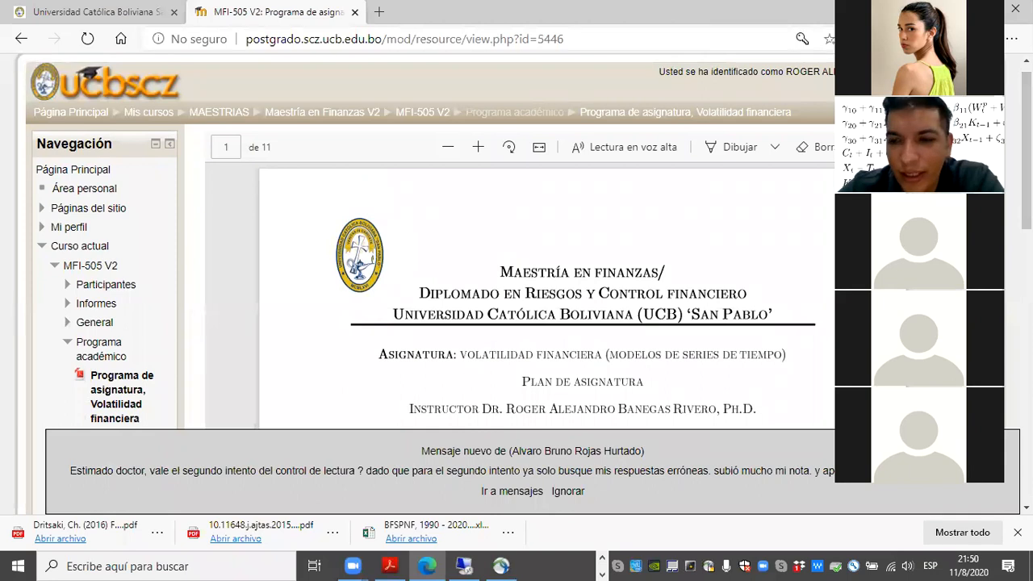
- Read through the syllabus from the course objectives on page 2, past the evaluation section on page 6, to the schedule on page 7
drag(919, 6, 822, 7)
drag(967, 152, 972, 185)
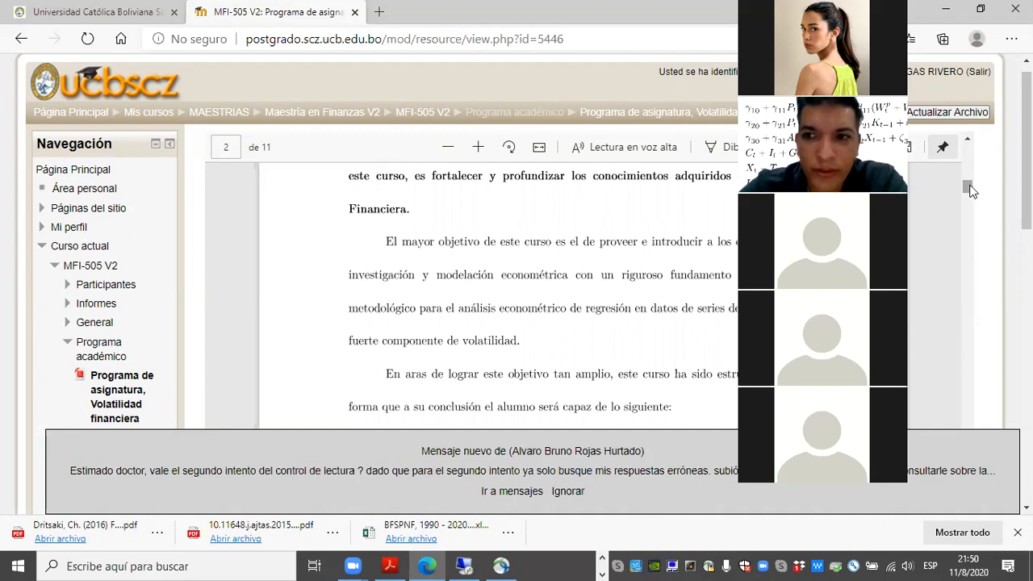
scroll(971, 192, down, 5)
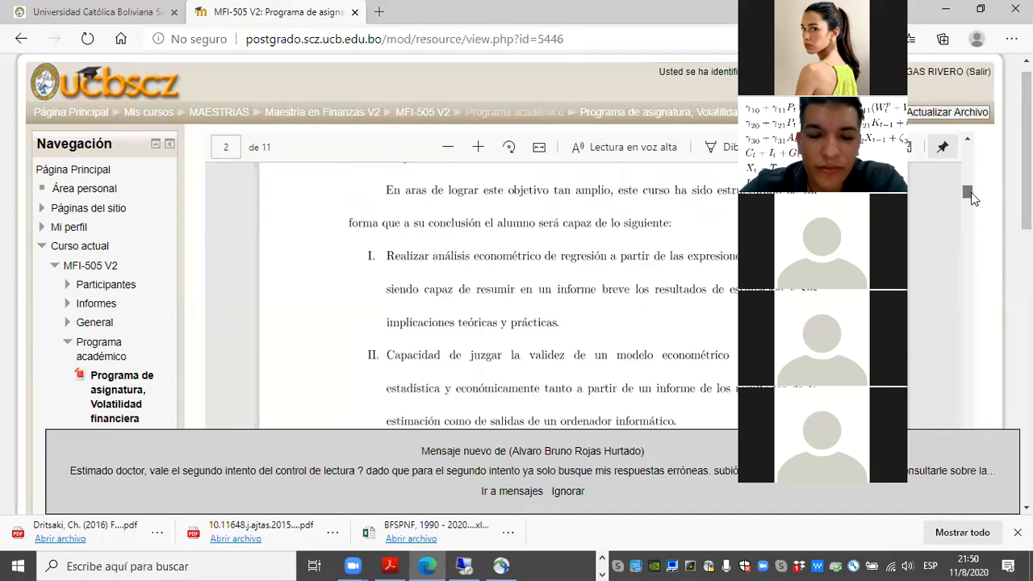
drag(970, 198, 972, 283)
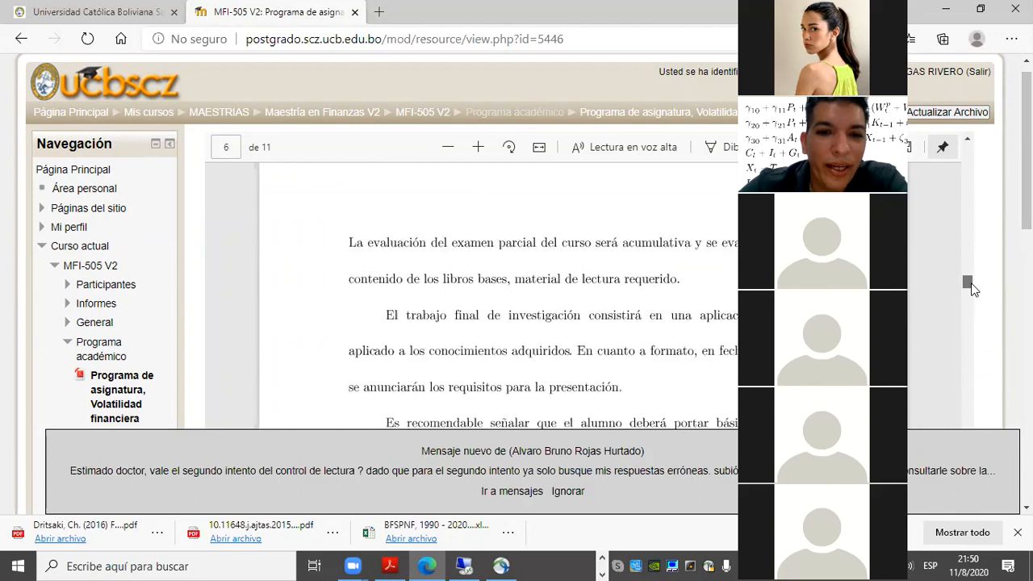
drag(972, 283, 971, 318)
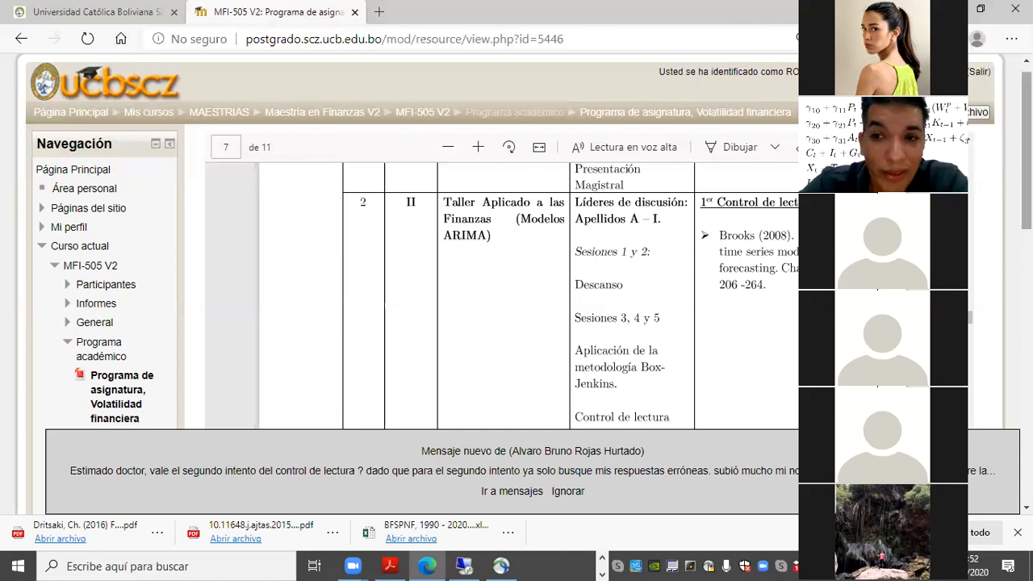
- Examine the schedule's ARIMA workshop and Modelos de Volatilidad Financiera sessions on pages 7 and 8, including their discussion leaders and reading controls
scroll(523, 241, down, 1)
scroll(523, 240, down, 5)
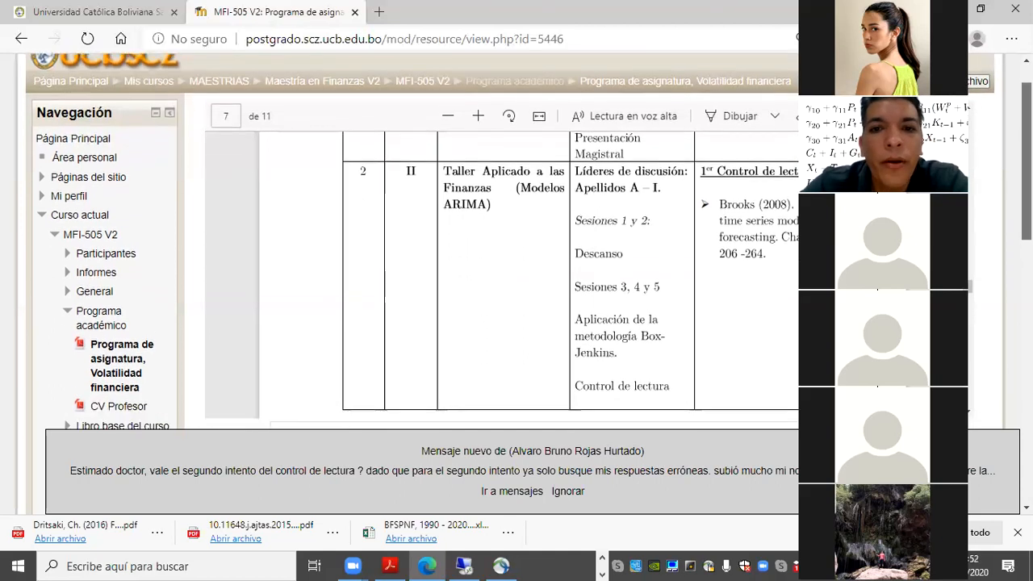
scroll(523, 240, down, 2)
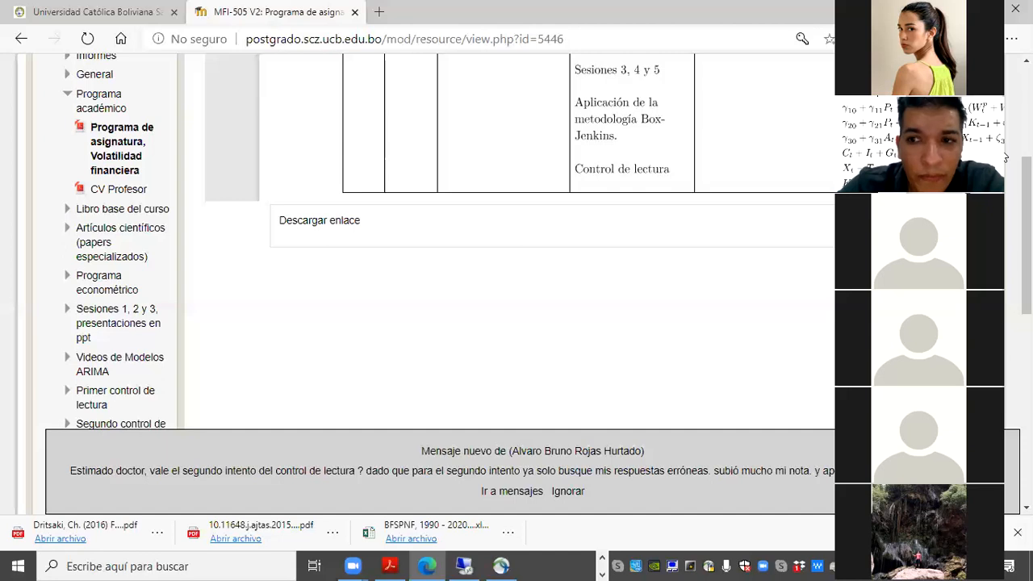
drag(1027, 185, 1026, 110)
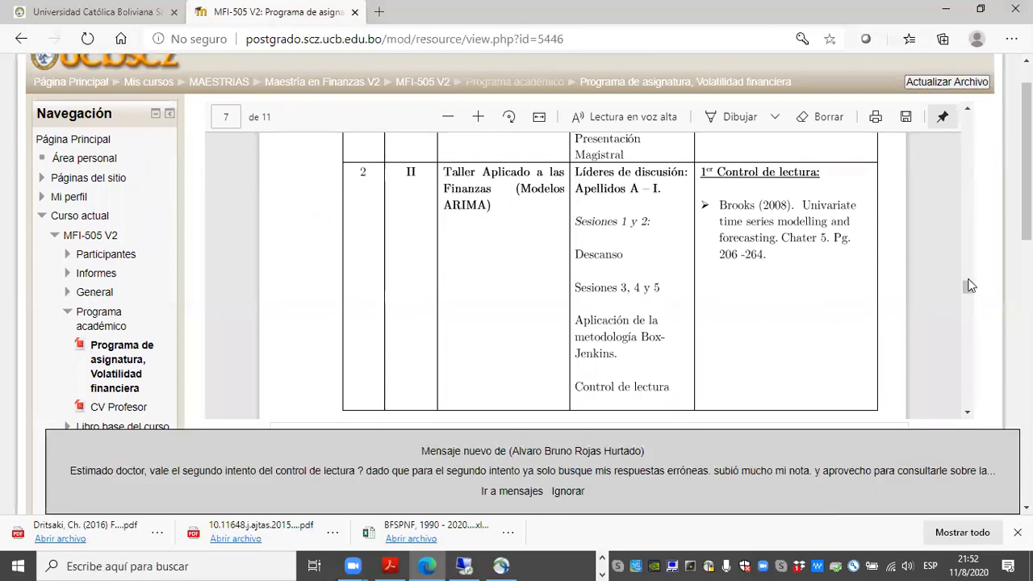
drag(968, 288, 970, 313)
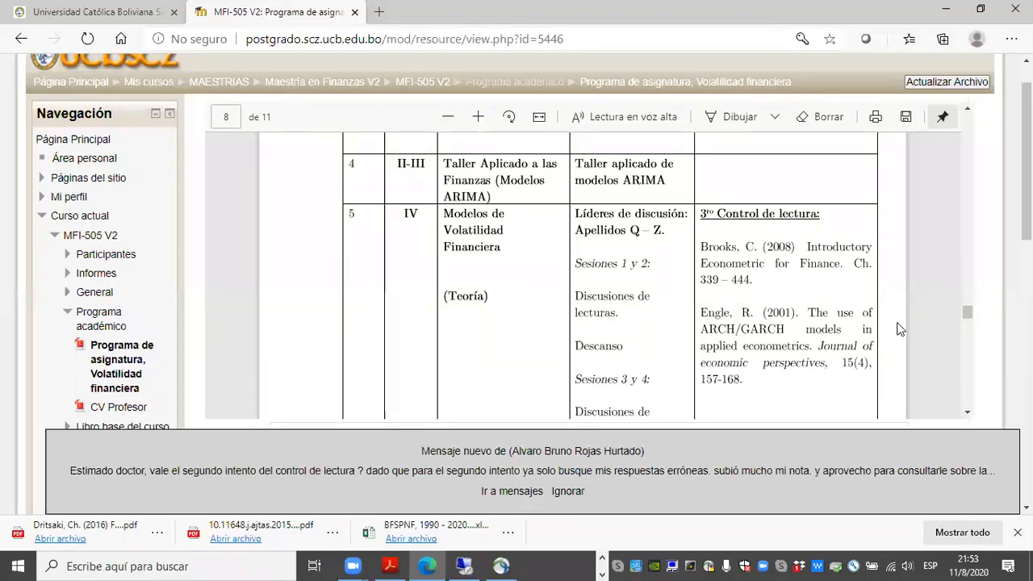
drag(971, 315, 972, 314)
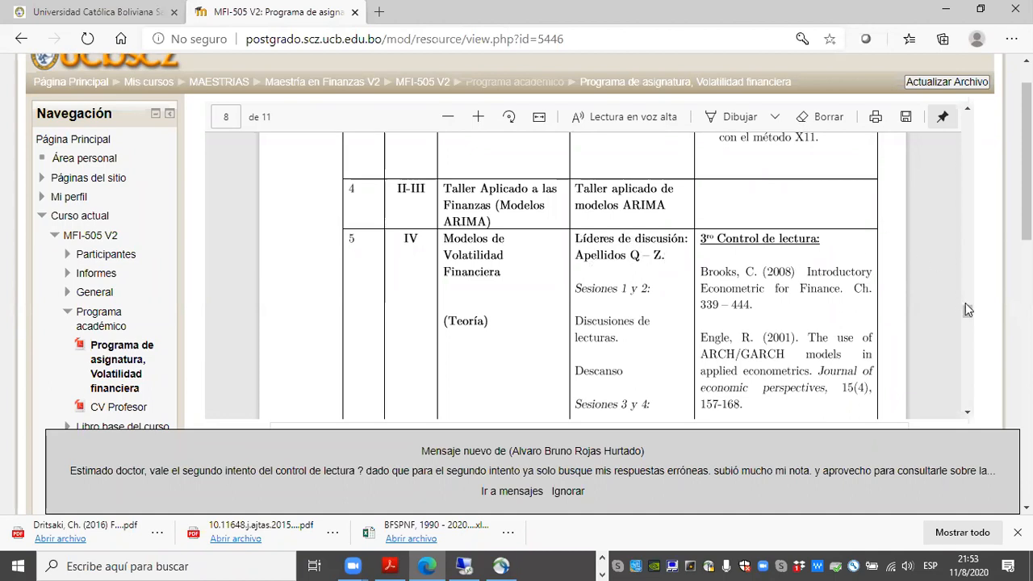
scroll(970, 314, down, 1)
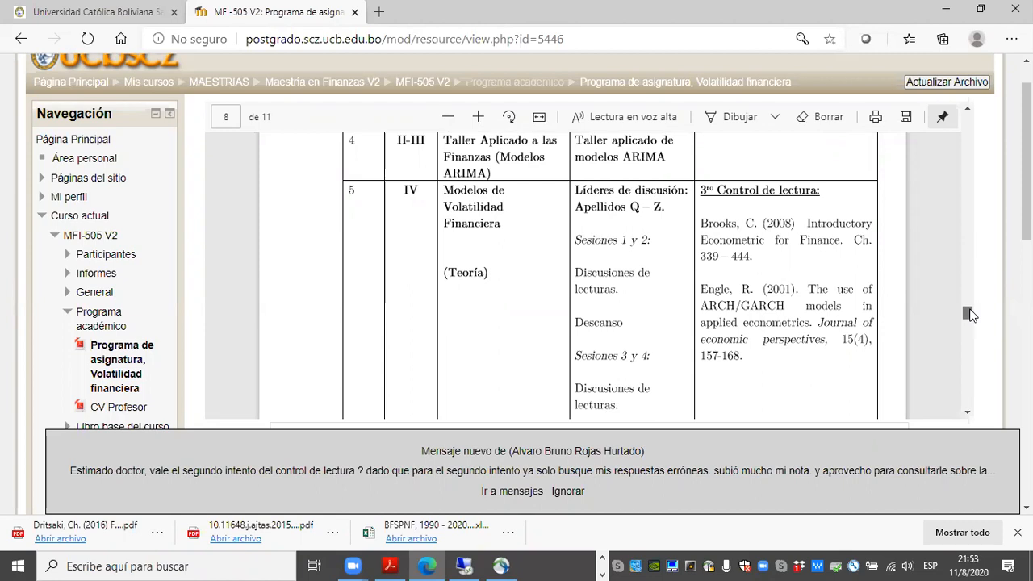
drag(970, 315, 969, 310)
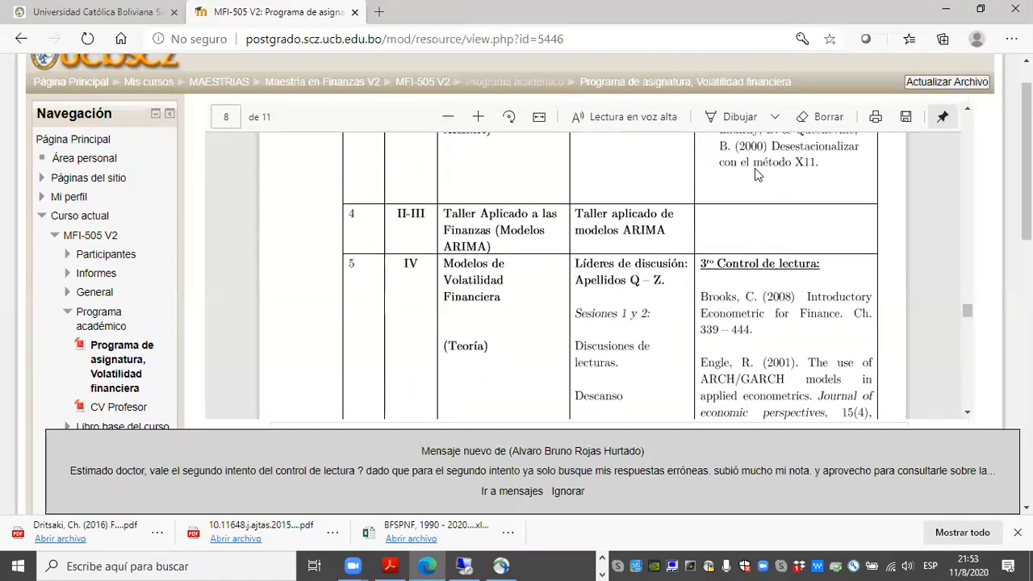
- Switch to Excel and bring up the attendance workbook "M. en Finanzas, V2, Listado de Asisencia"
click(602, 559)
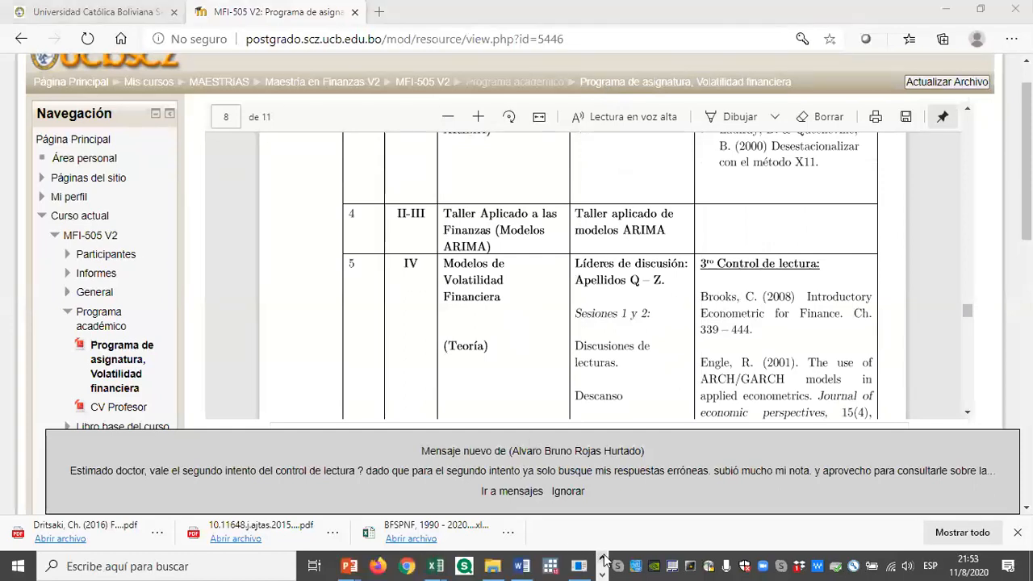
mouse_move(436, 566)
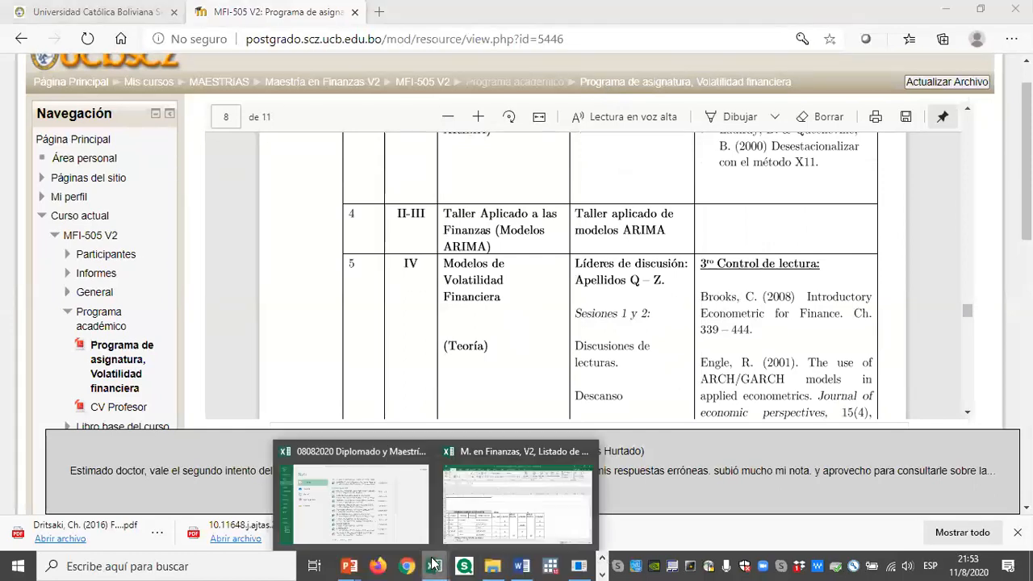
click(487, 526)
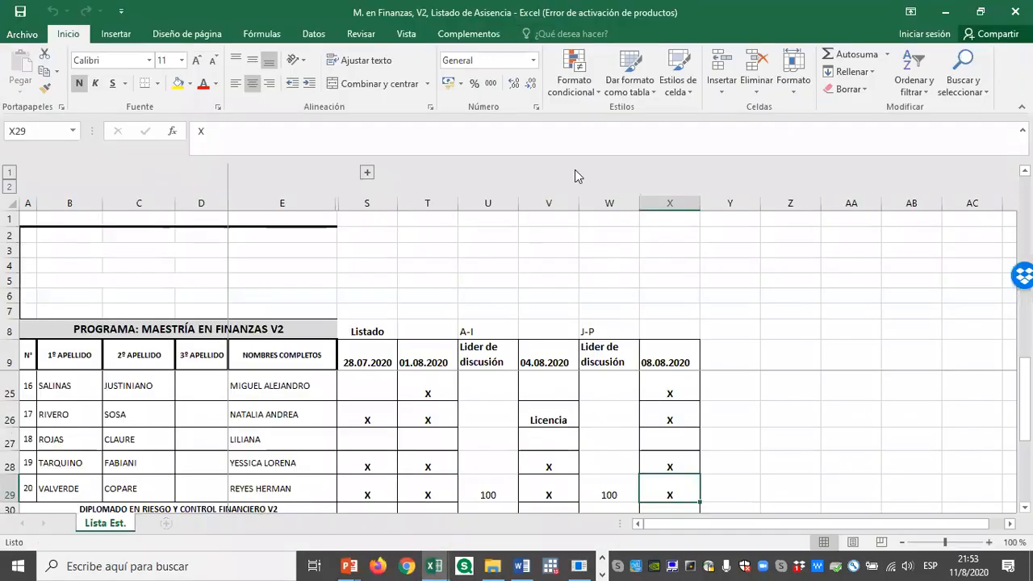